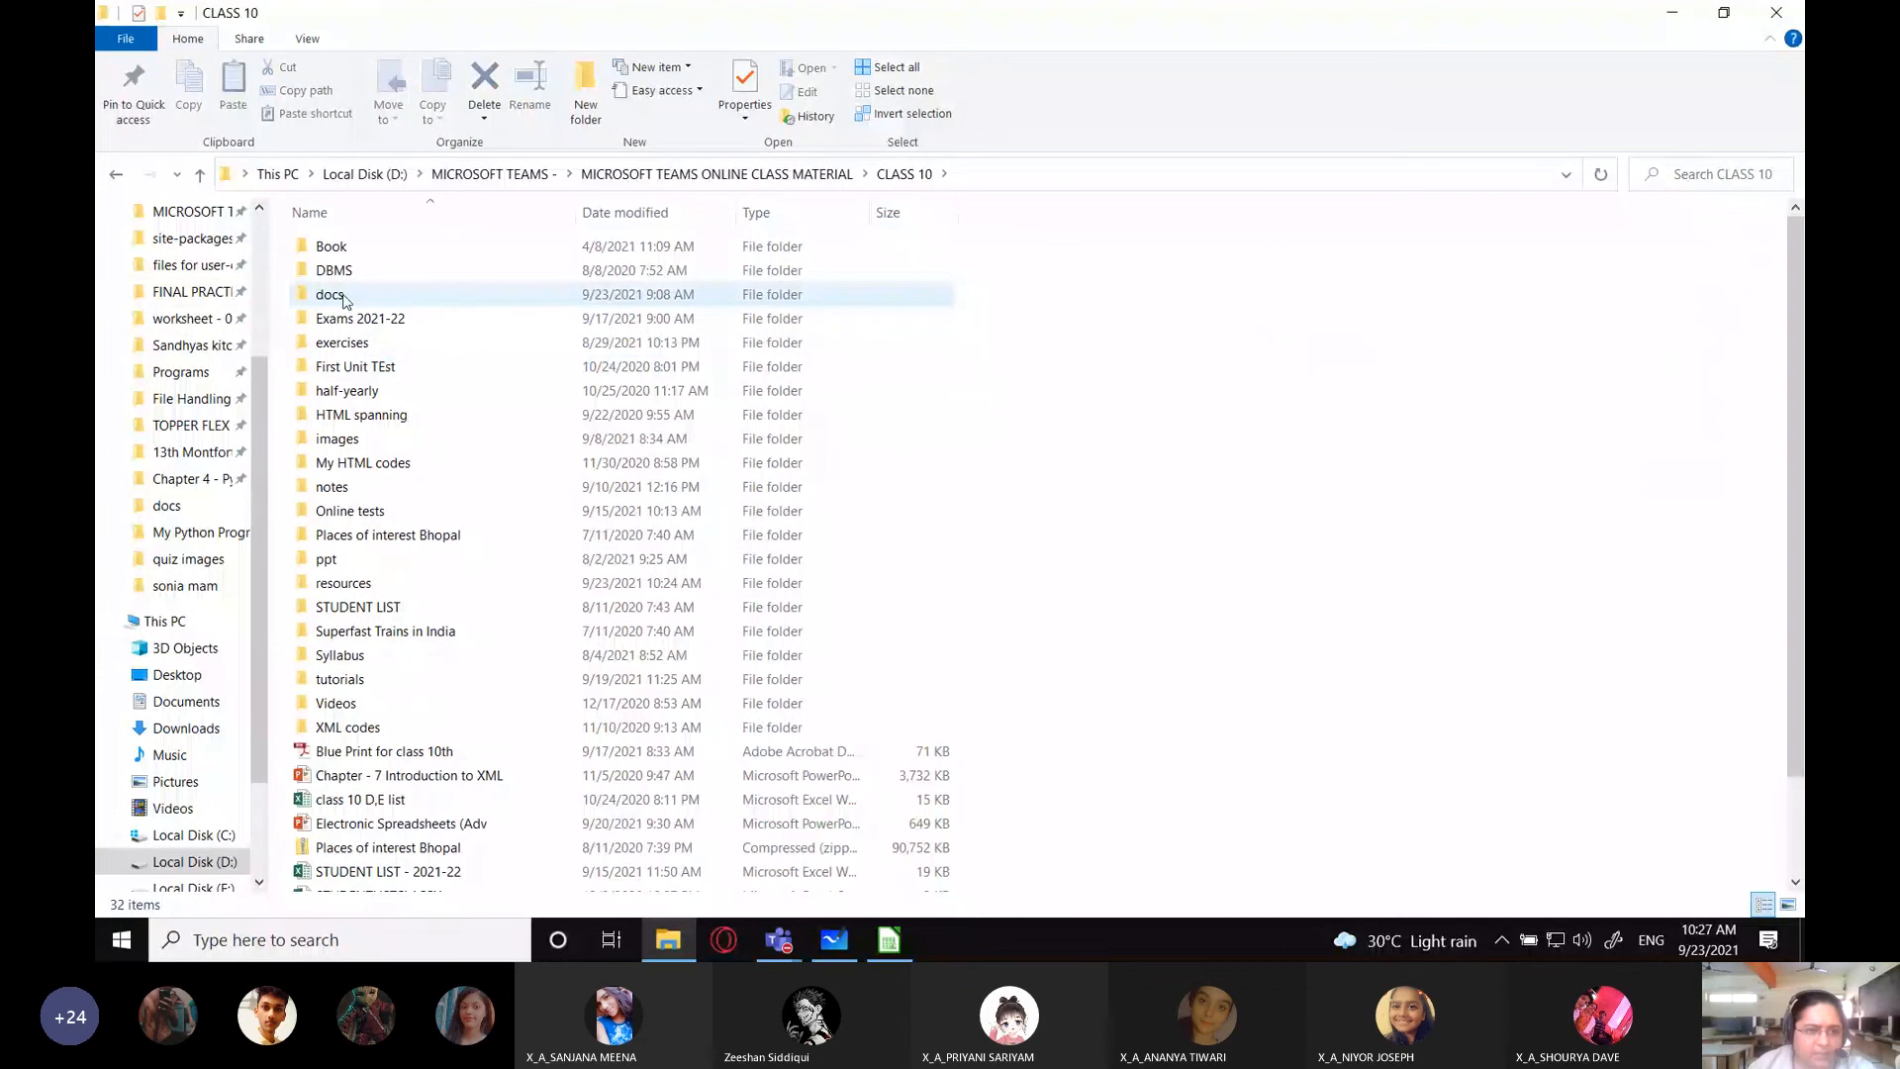
- Open the docs folder and display the properties of the LetterDispatchedtoCandidates Word document
{"action": "double_click", "coordinate": [336, 295]}
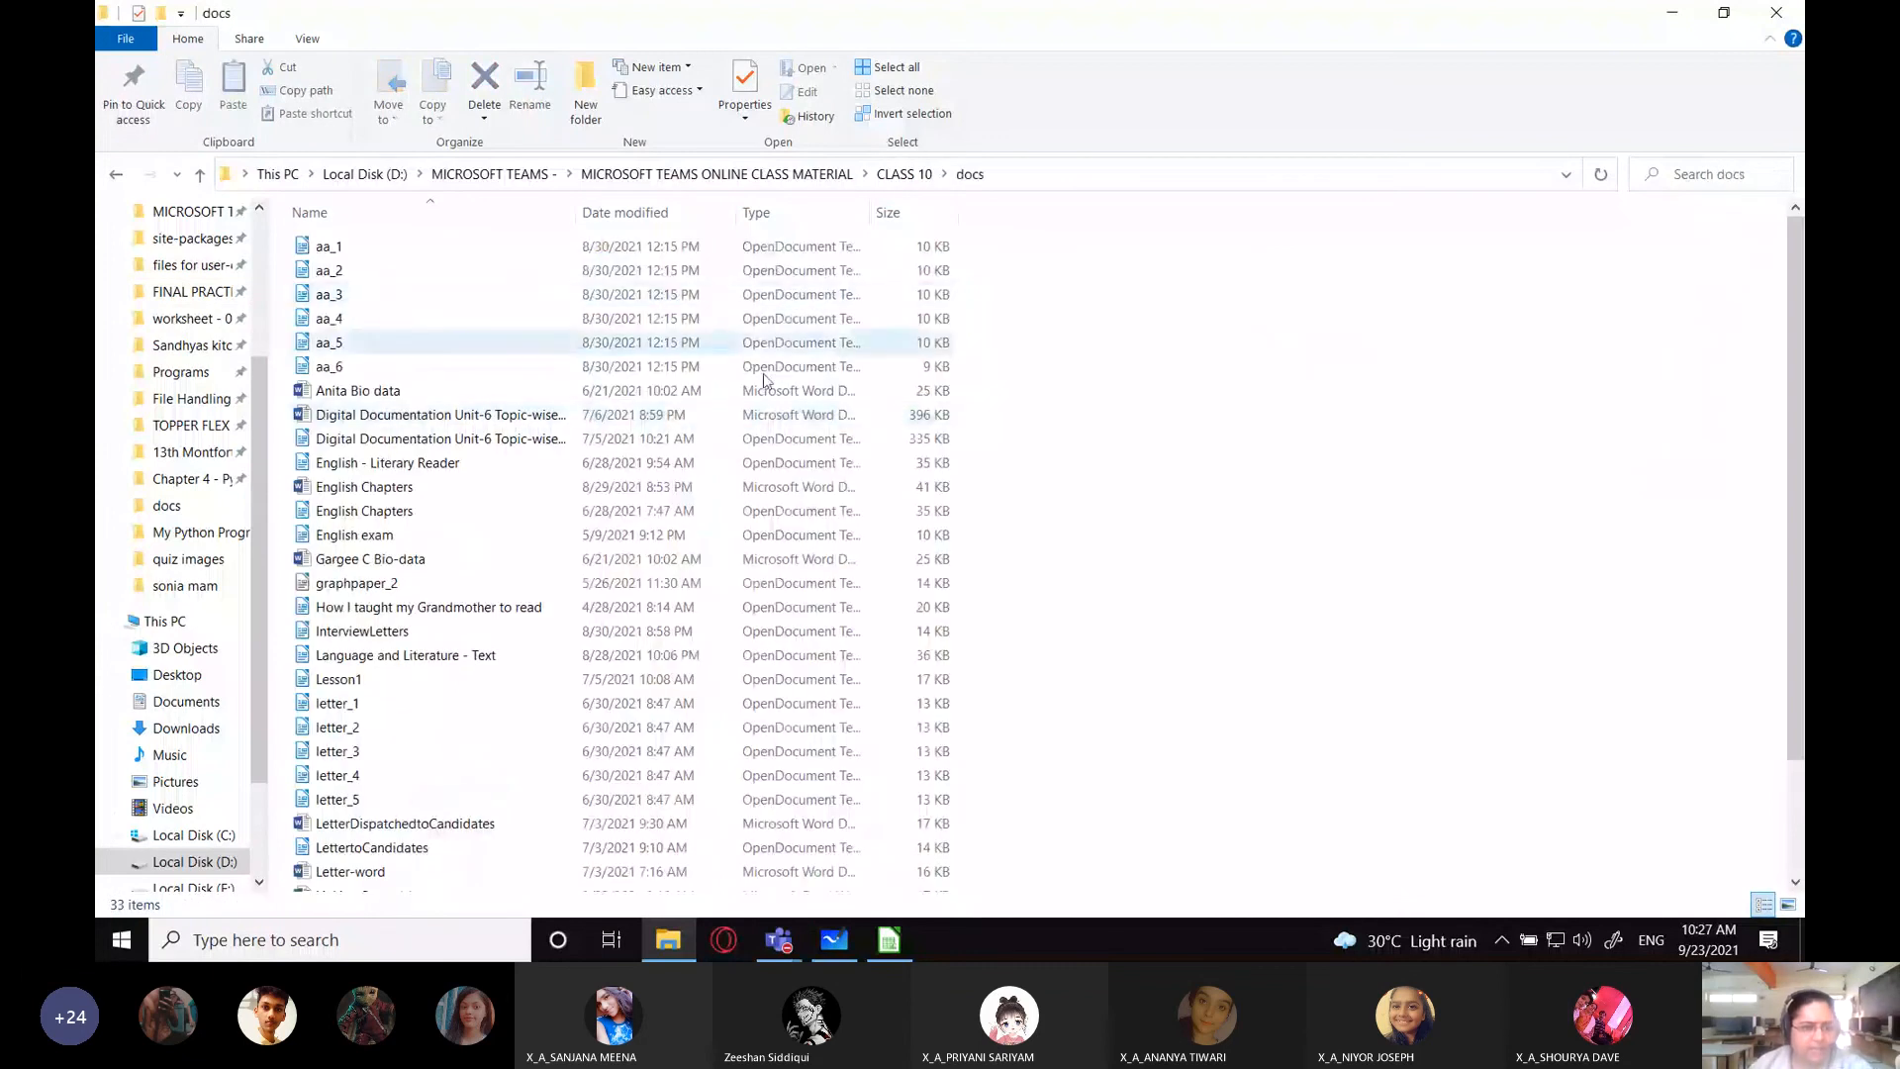
{"action": "scroll", "coordinate": [841, 678], "scroll_direction": "down", "scroll_amount": 2}
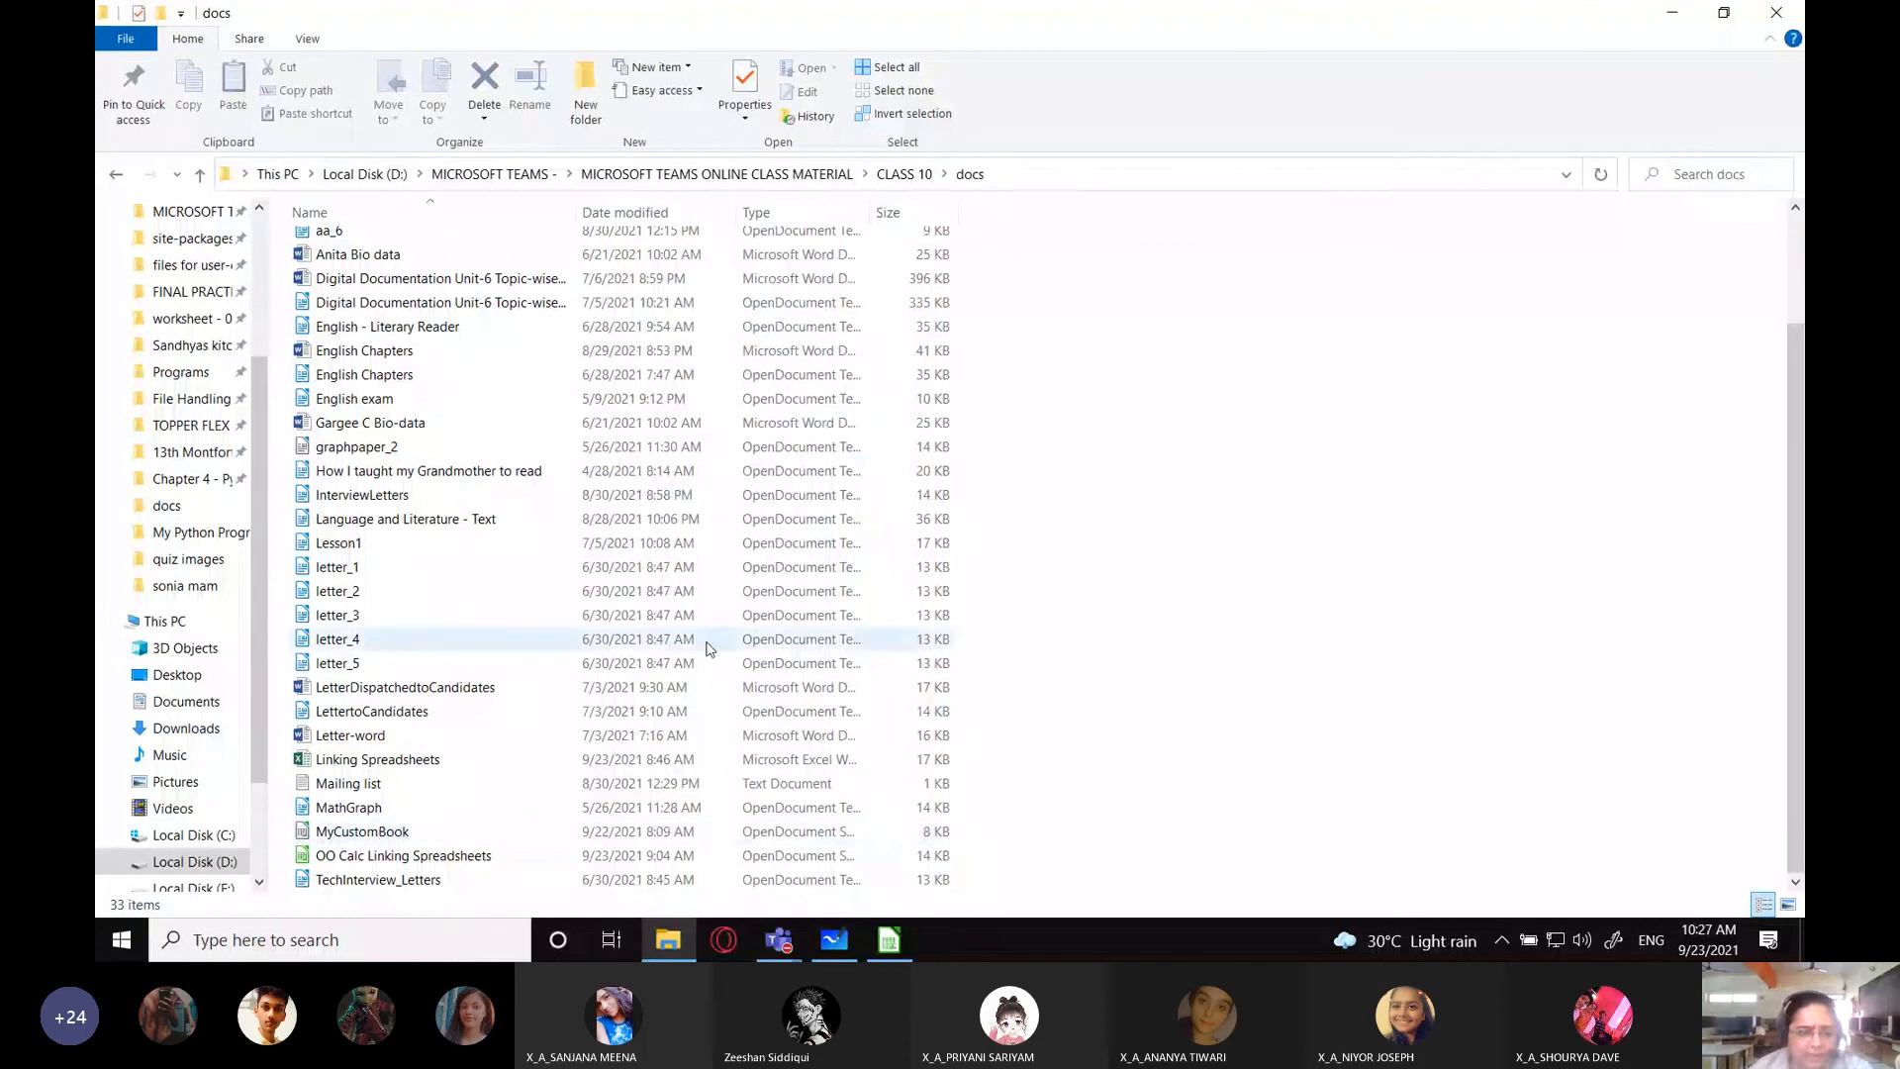
{"action": "left_click", "coordinate": [393, 695]}
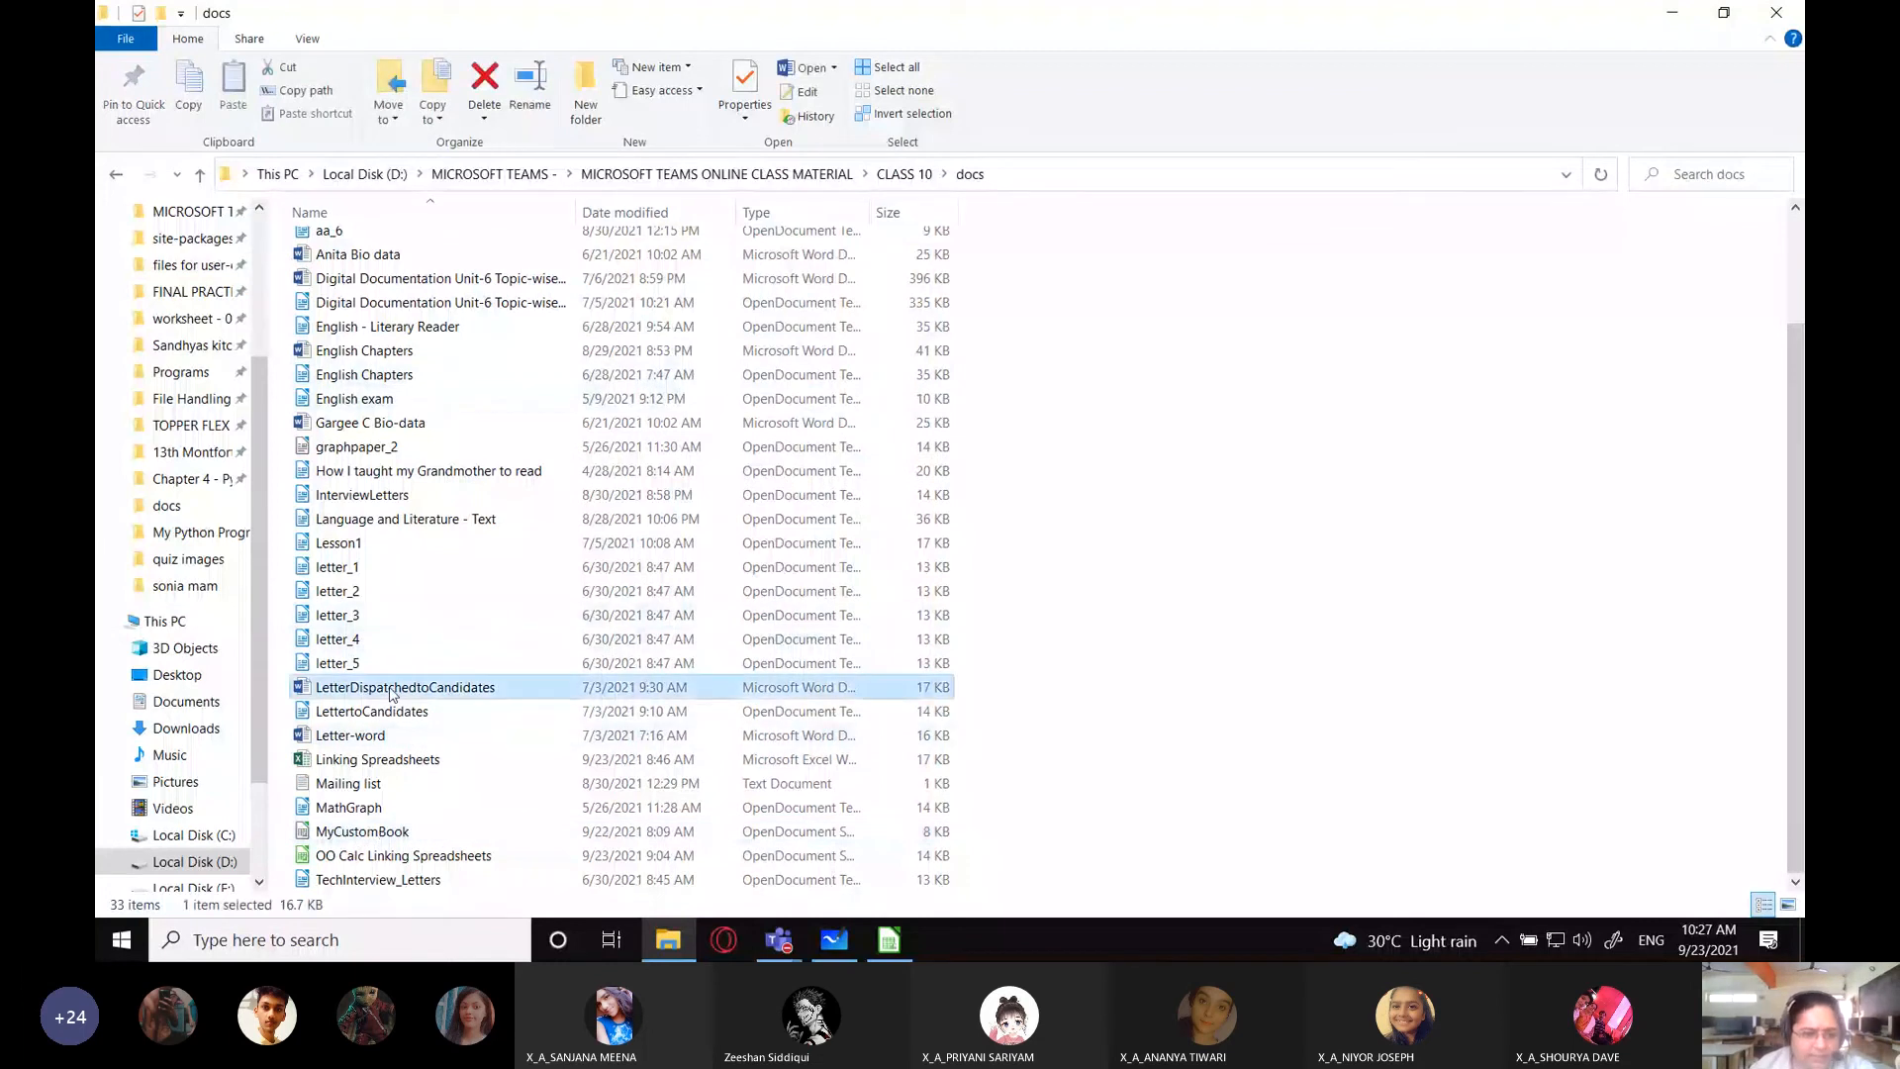
{"action": "right_click", "coordinate": [393, 696]}
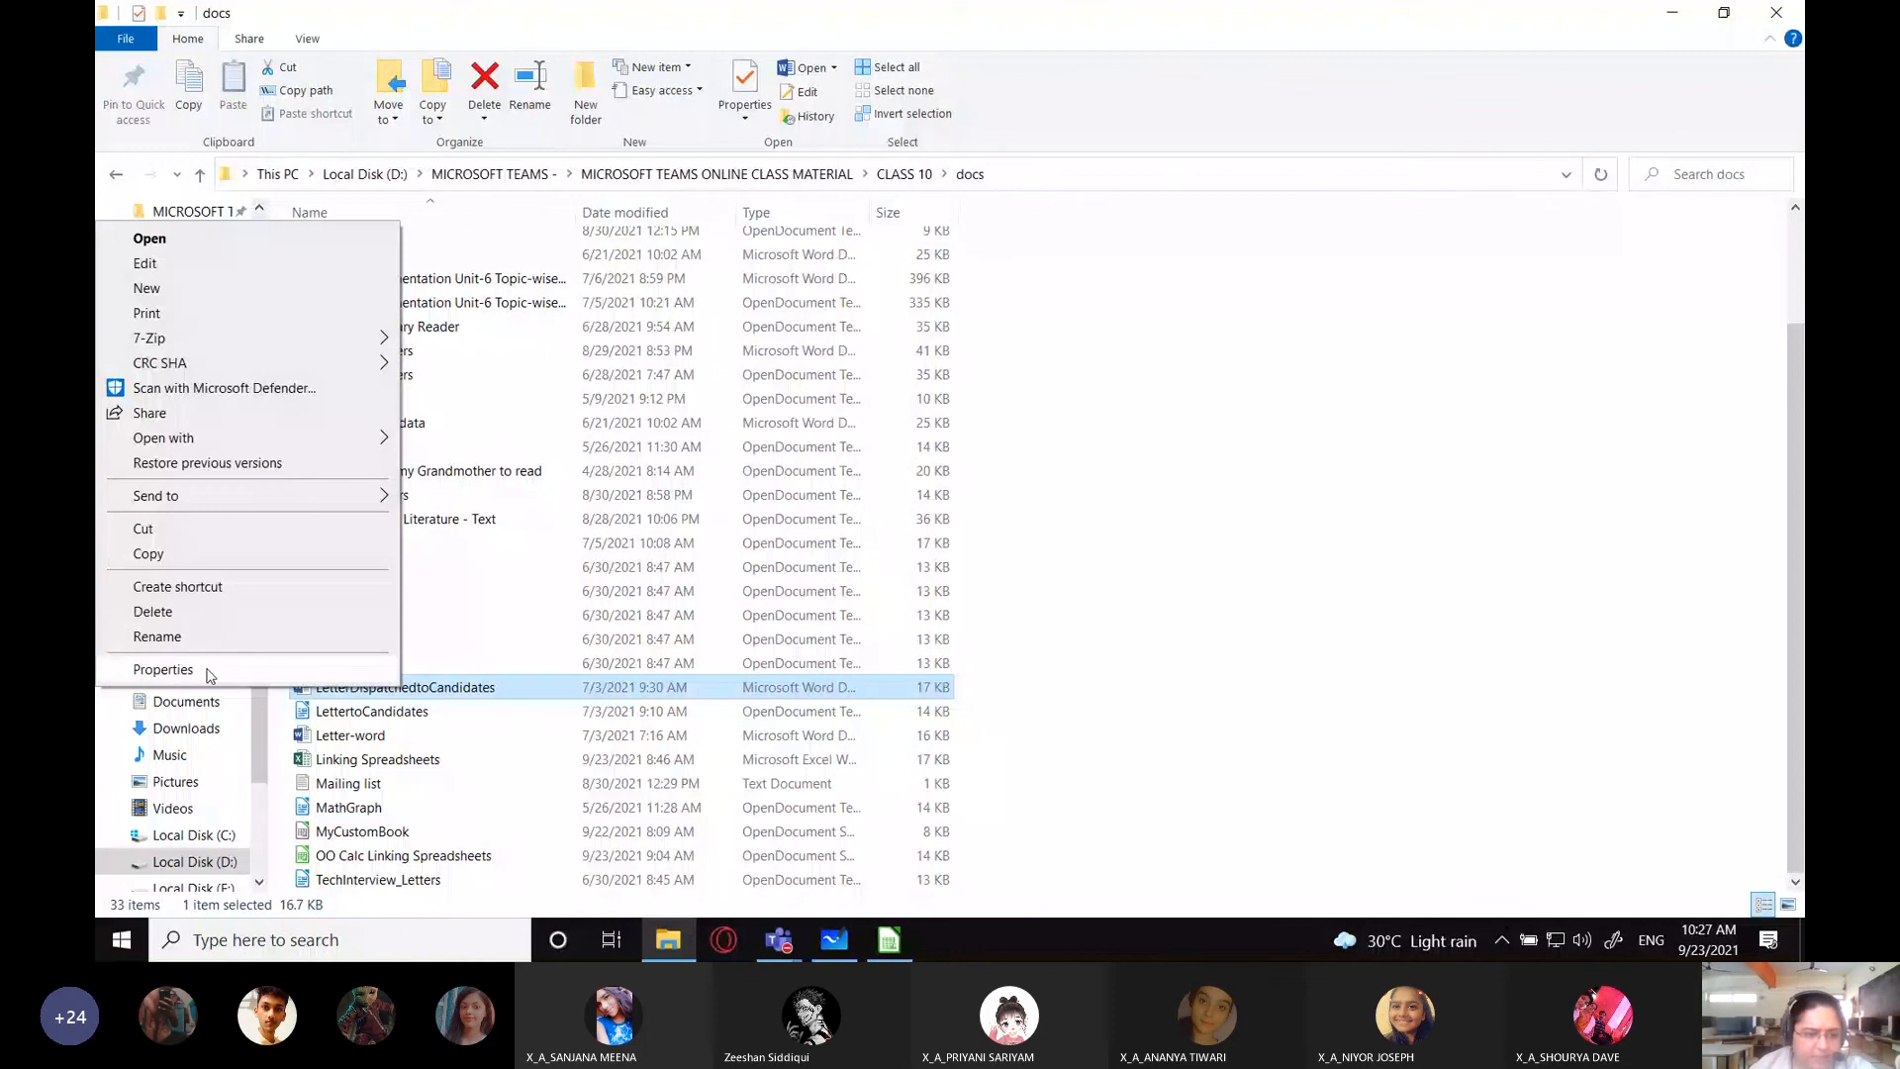
{"action": "left_click", "coordinate": [163, 670]}
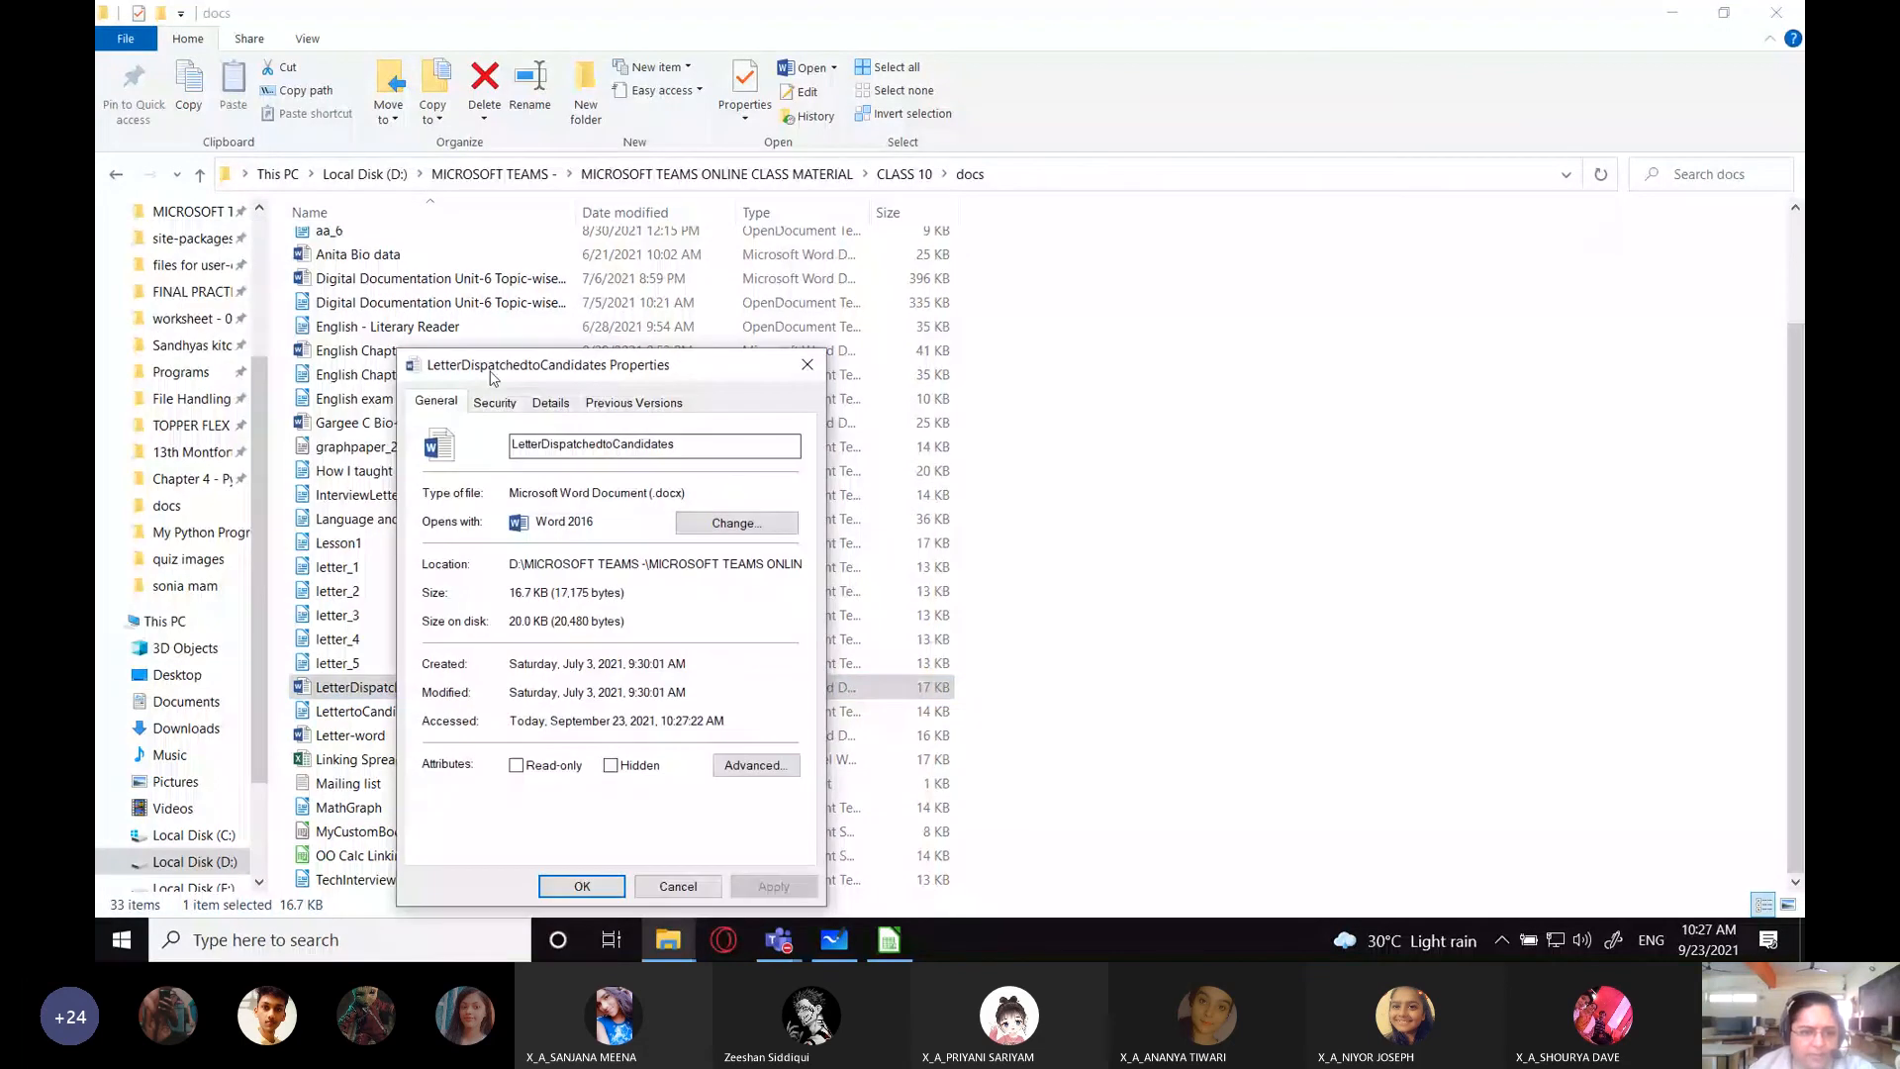
- Copy the full object name path from the document's security properties and close the properties
{"action": "left_click", "coordinate": [494, 402]}
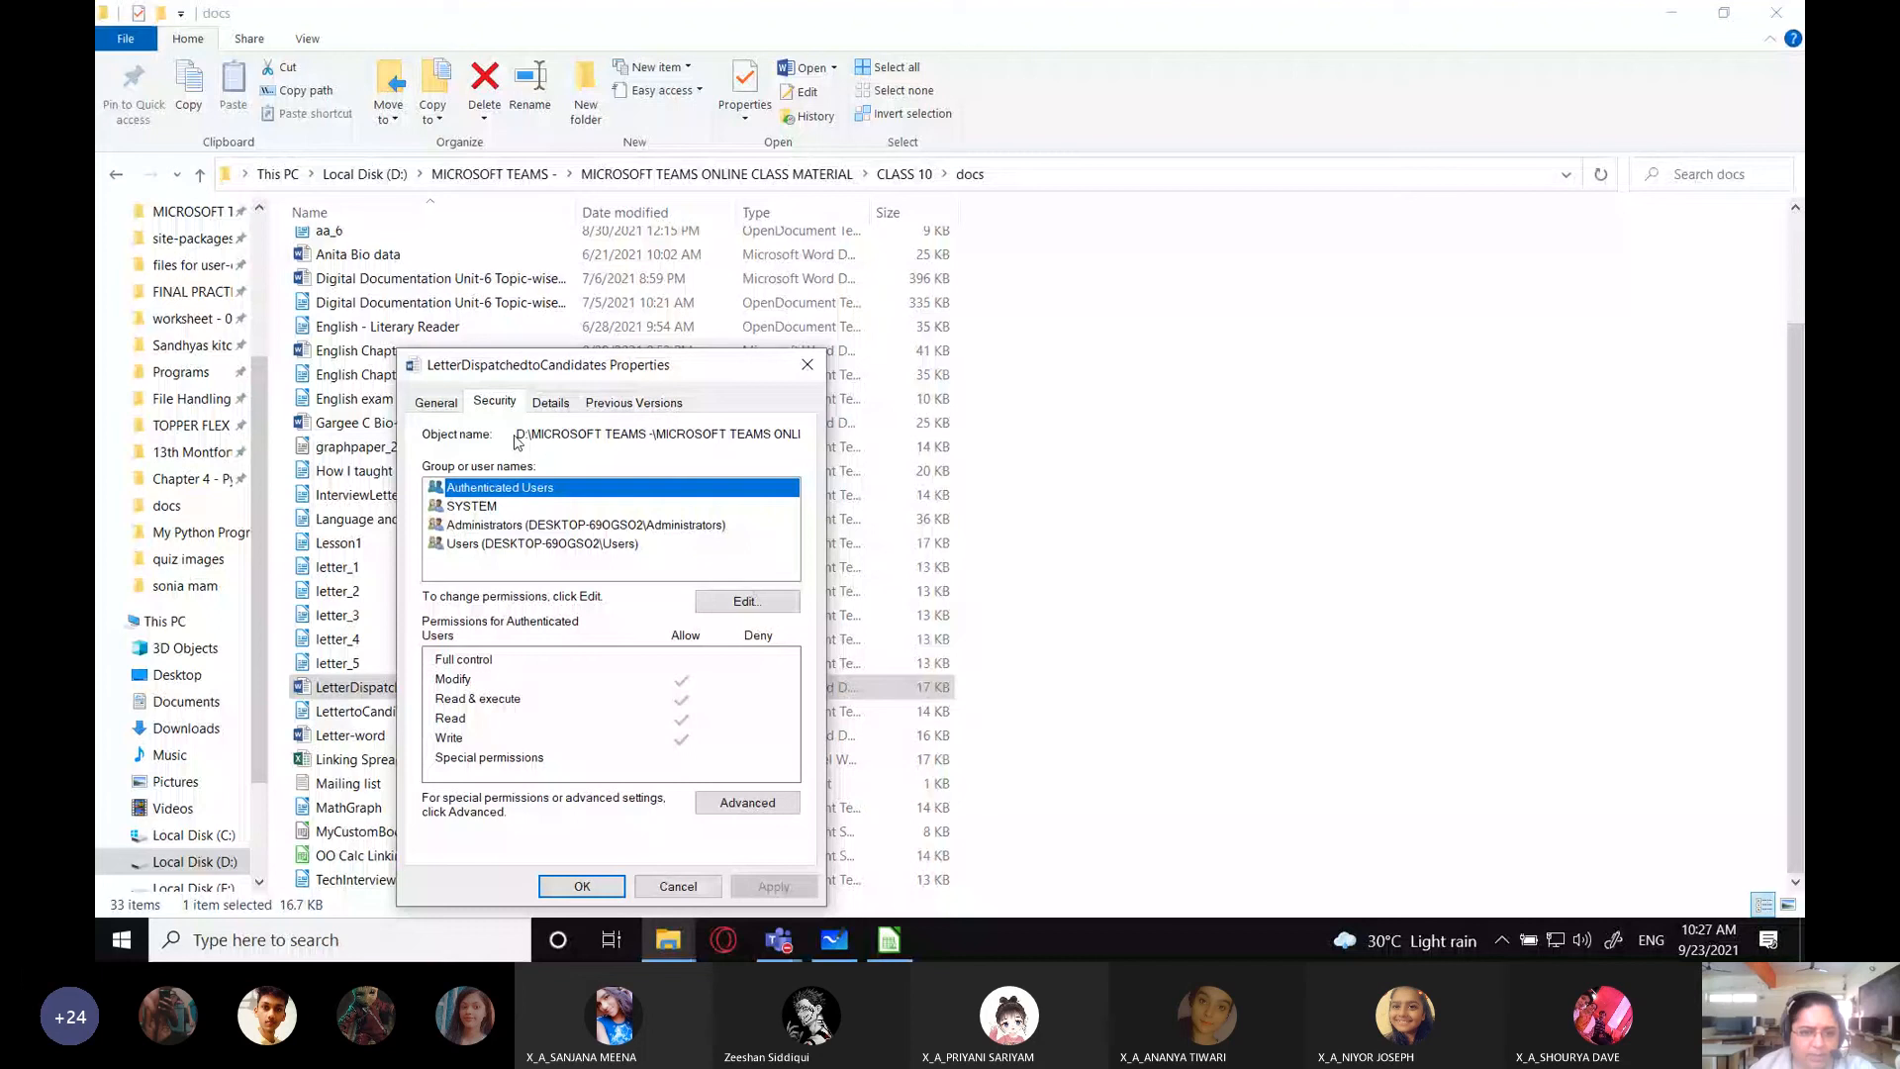
{"action": "left_click_drag", "start_coordinate": [516, 436], "coordinate": [626, 455]}
{"action": "key", "text": "ctrl+c"}
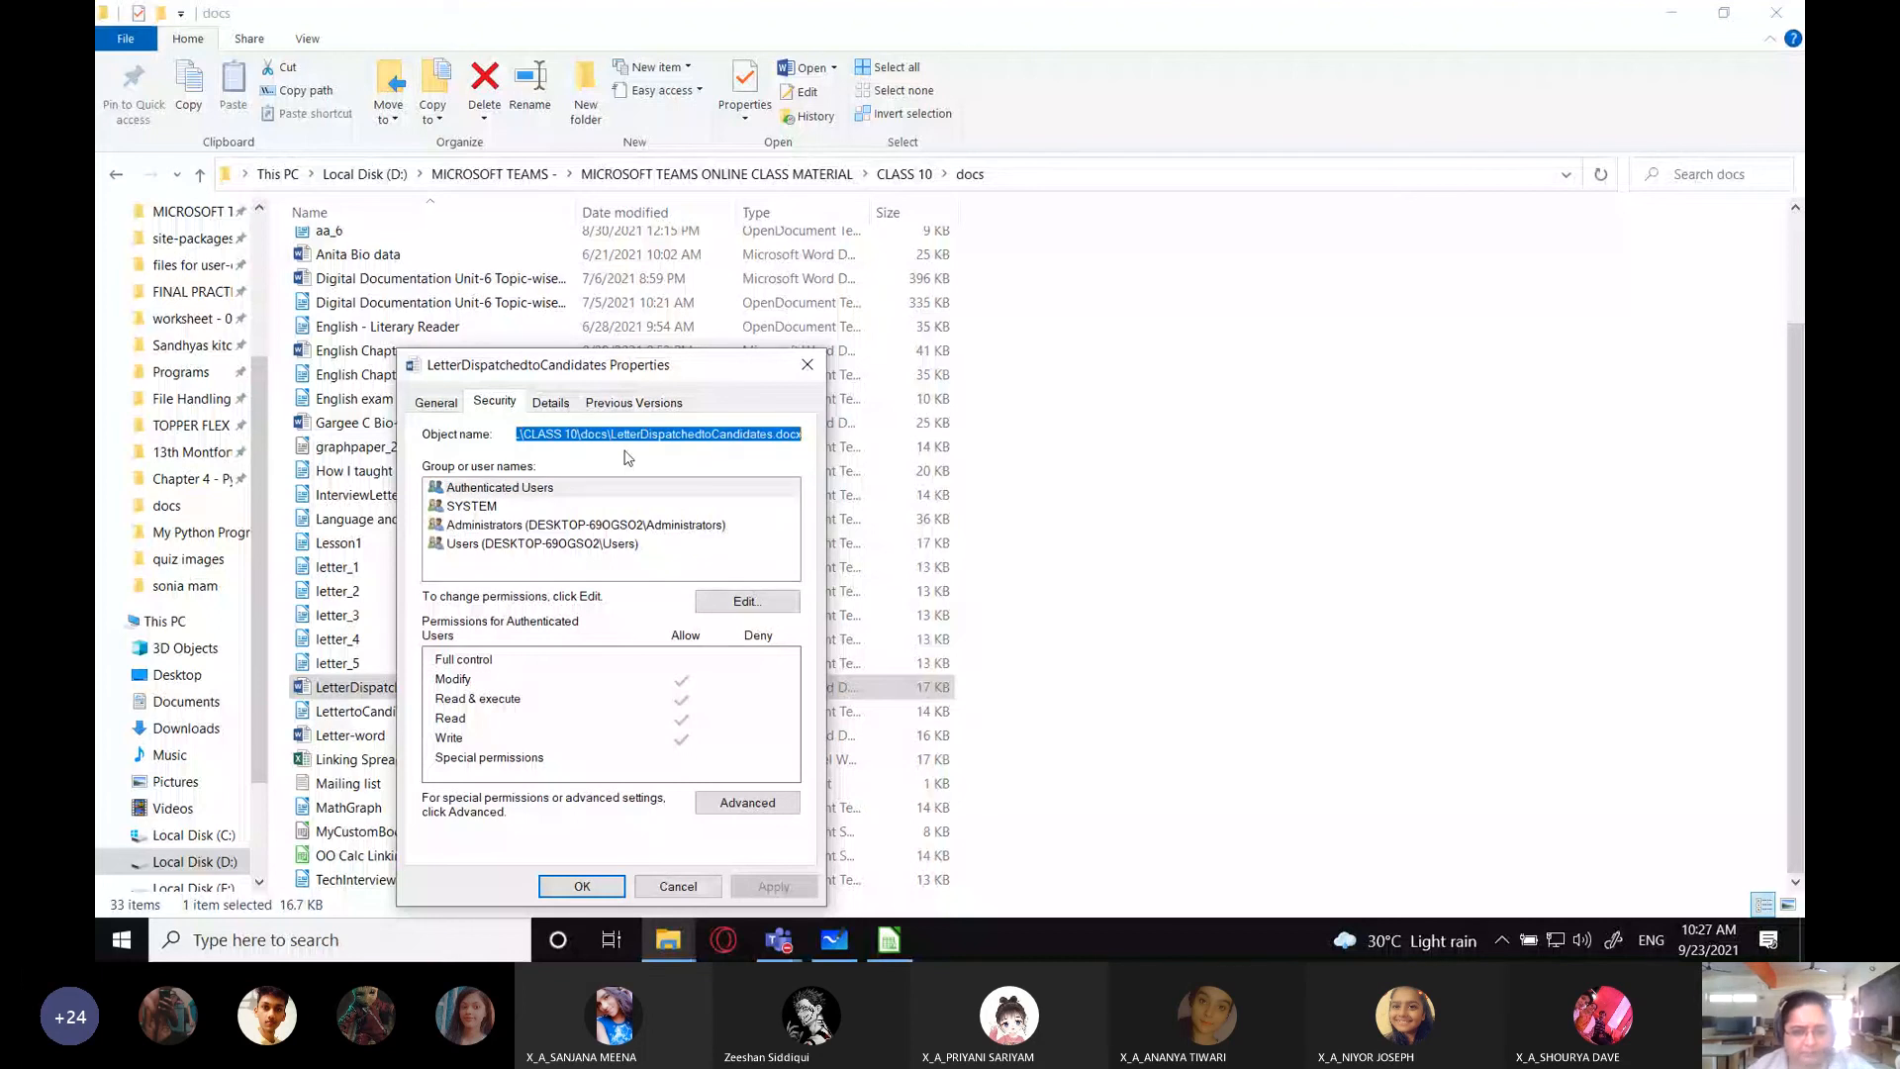
{"action": "key", "text": "Escape"}
- Switch to Microsoft Whiteboard, paste the file path below the notes and widen its text box to fit on two lines
{"action": "key", "text": "alt+Tab"}
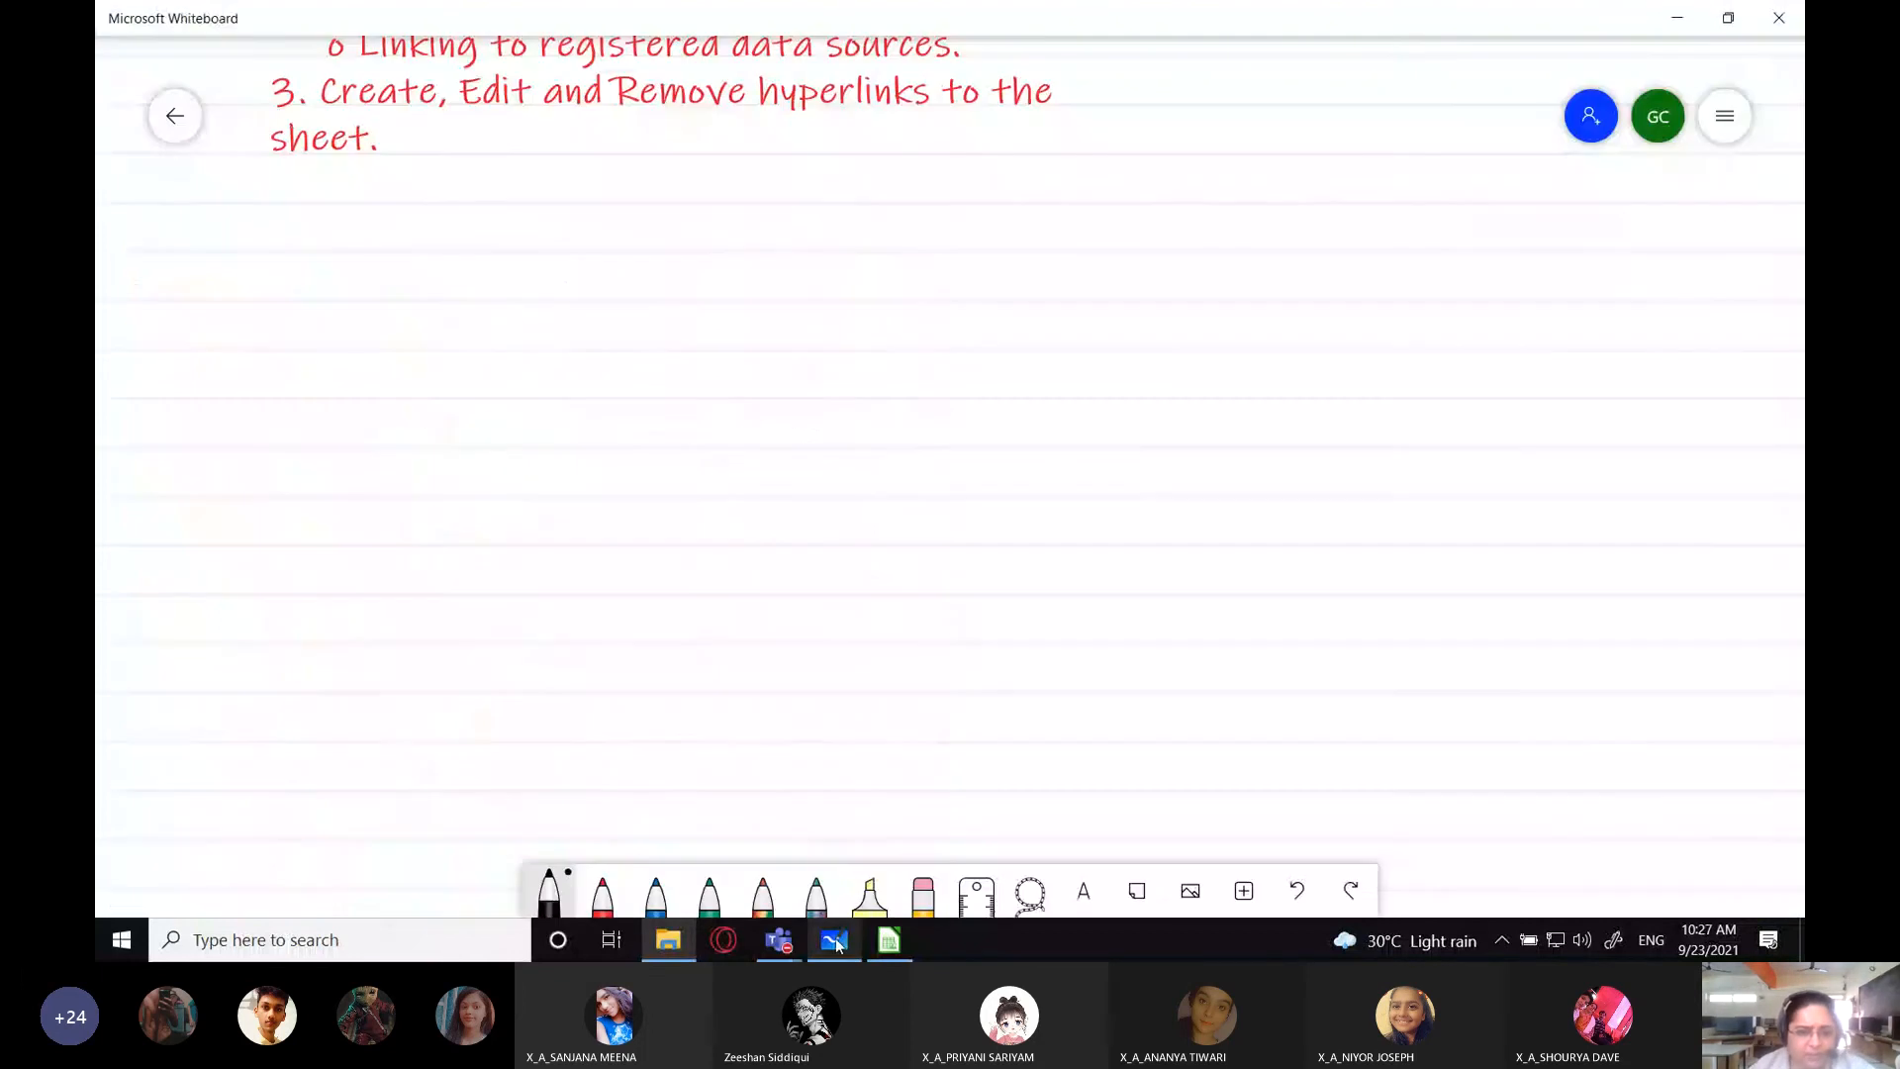
{"action": "key", "text": "ctrl+v"}
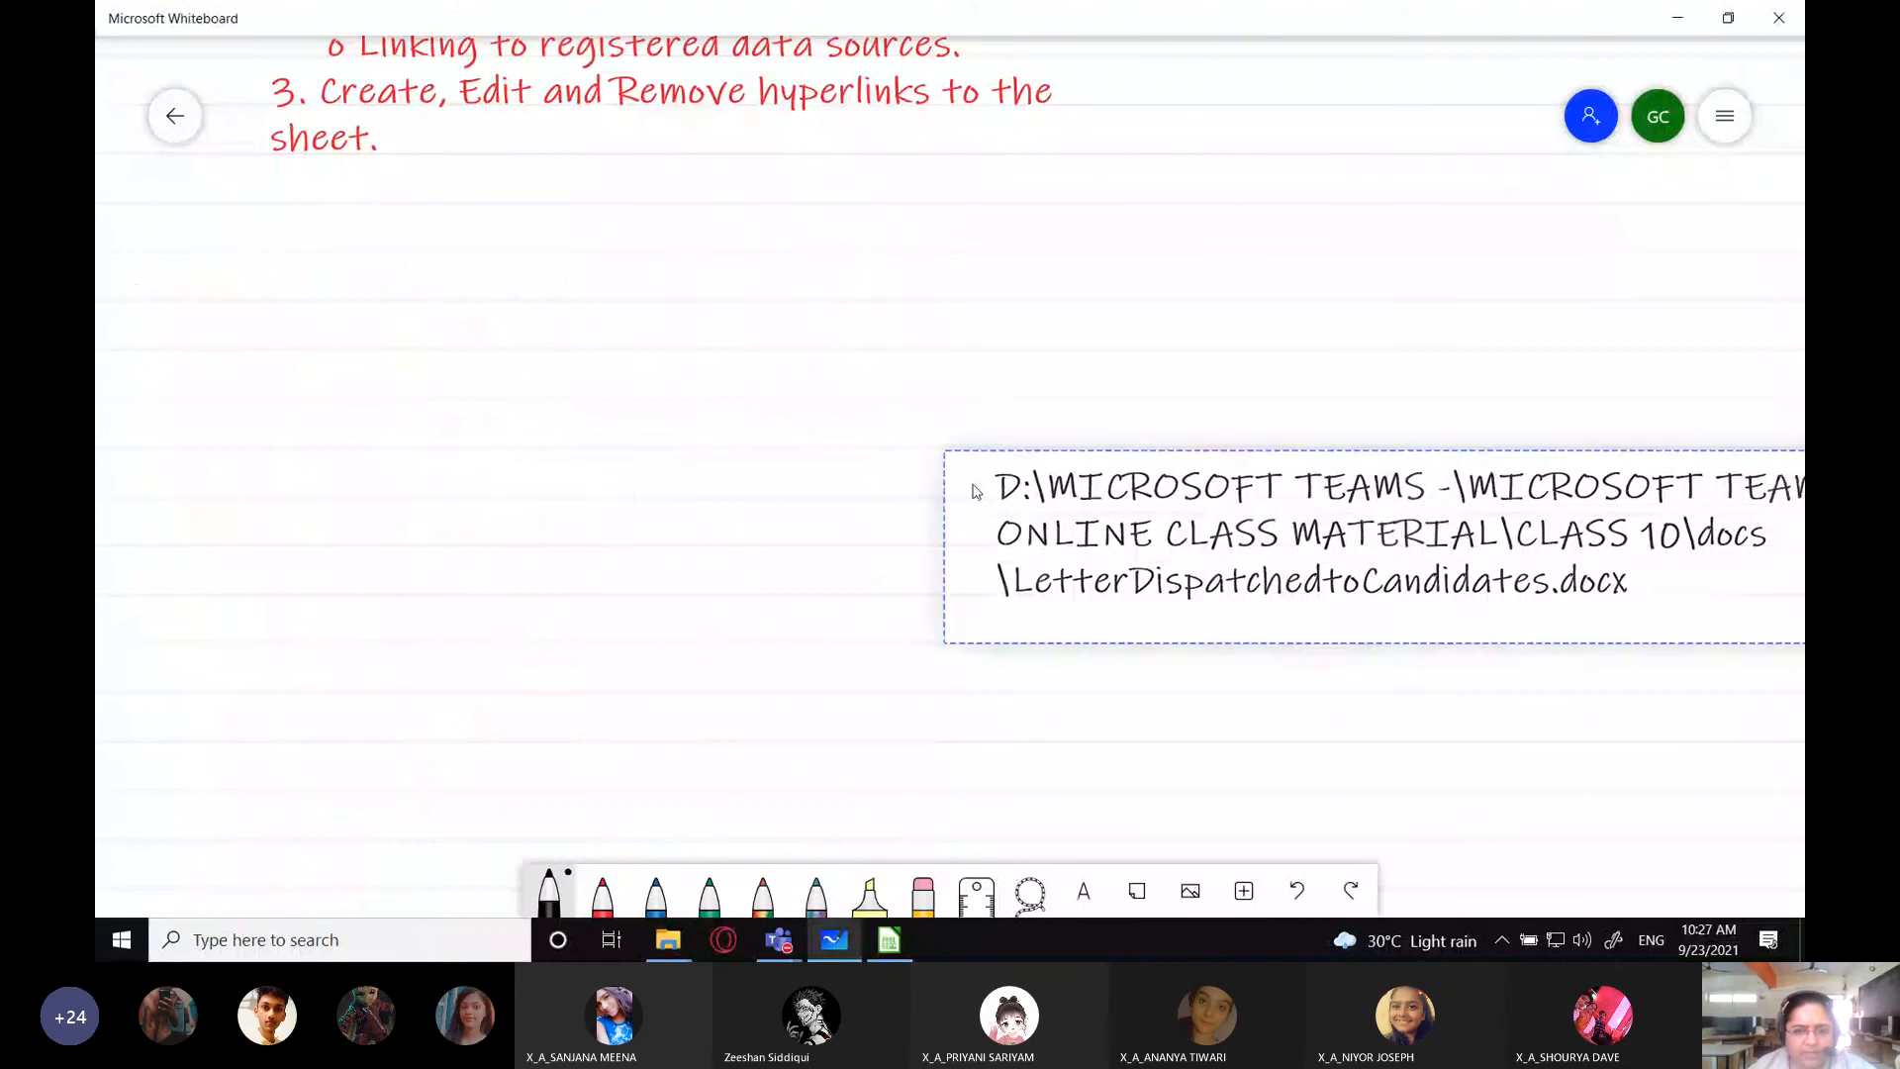
{"action": "left_click_drag", "start_coordinate": [1199, 467], "coordinate": [467, 312]}
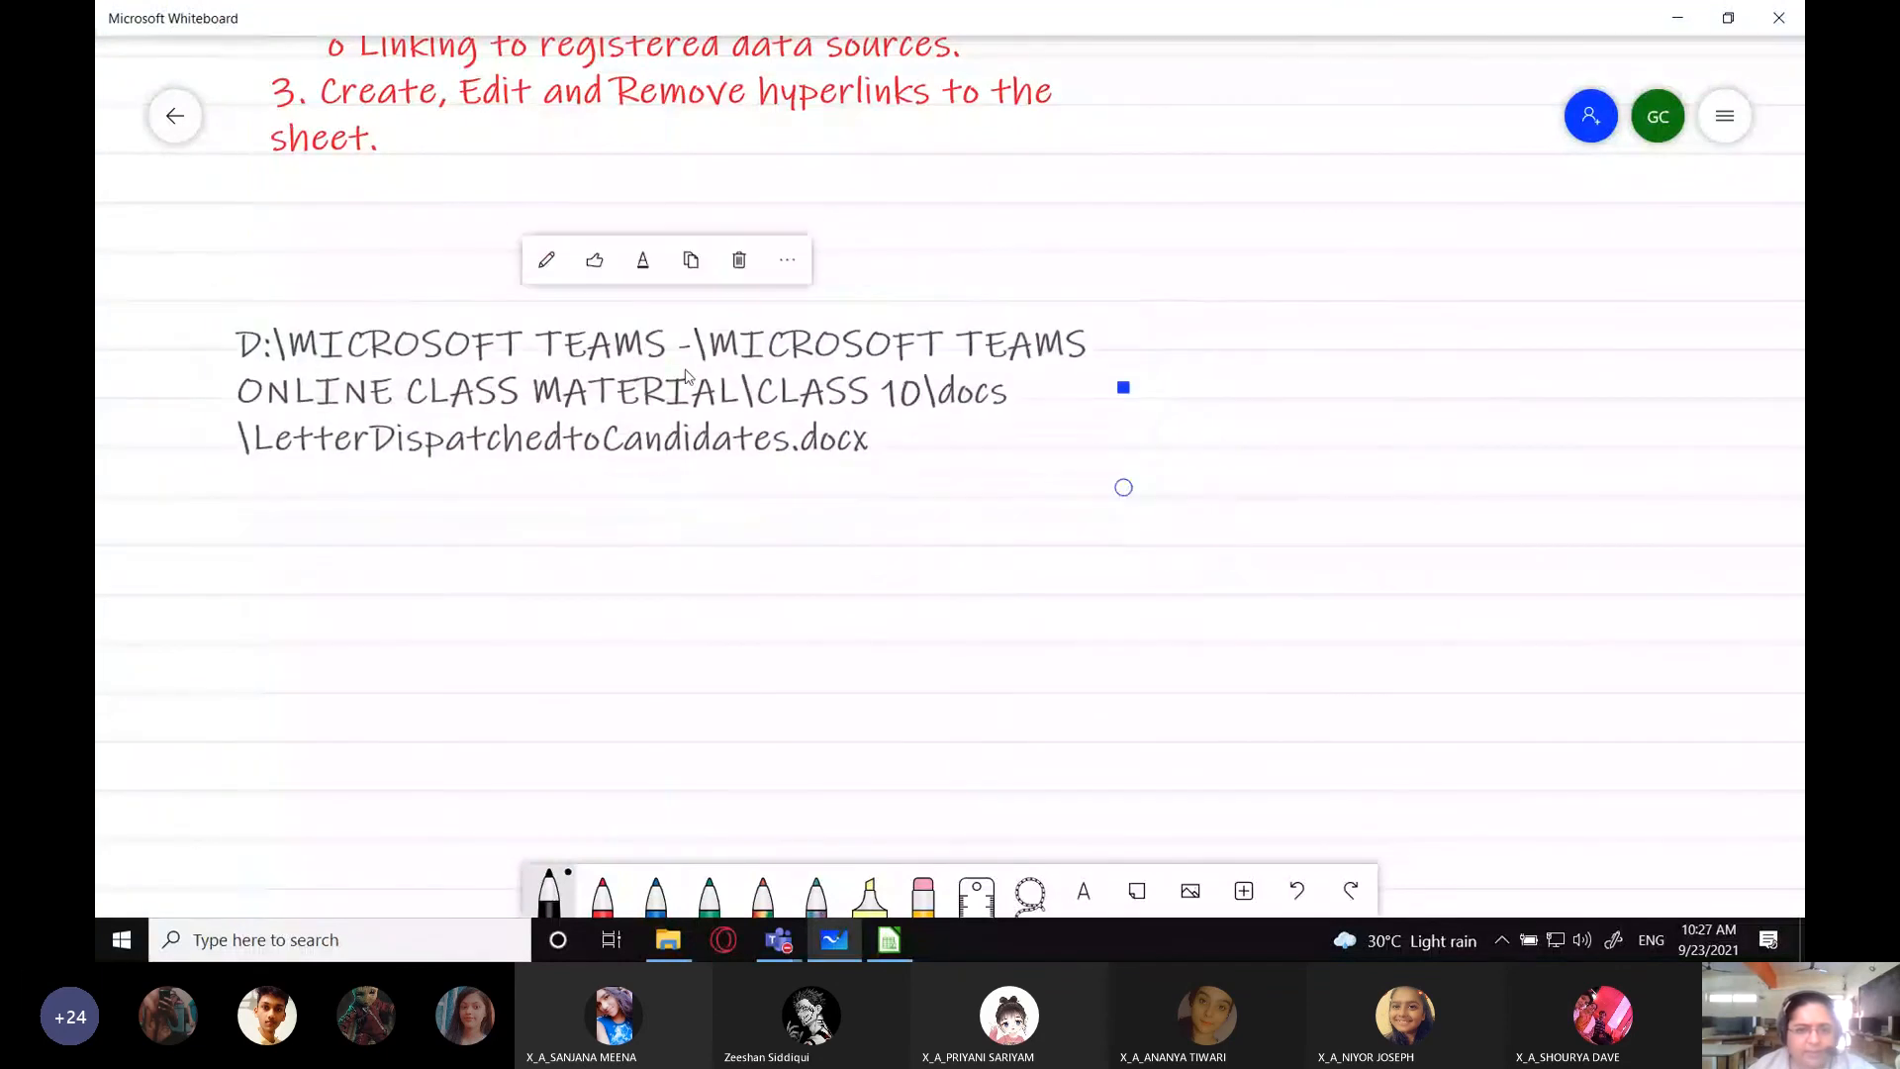
{"action": "left_click_drag", "start_coordinate": [1125, 389], "coordinate": [1718, 364]}
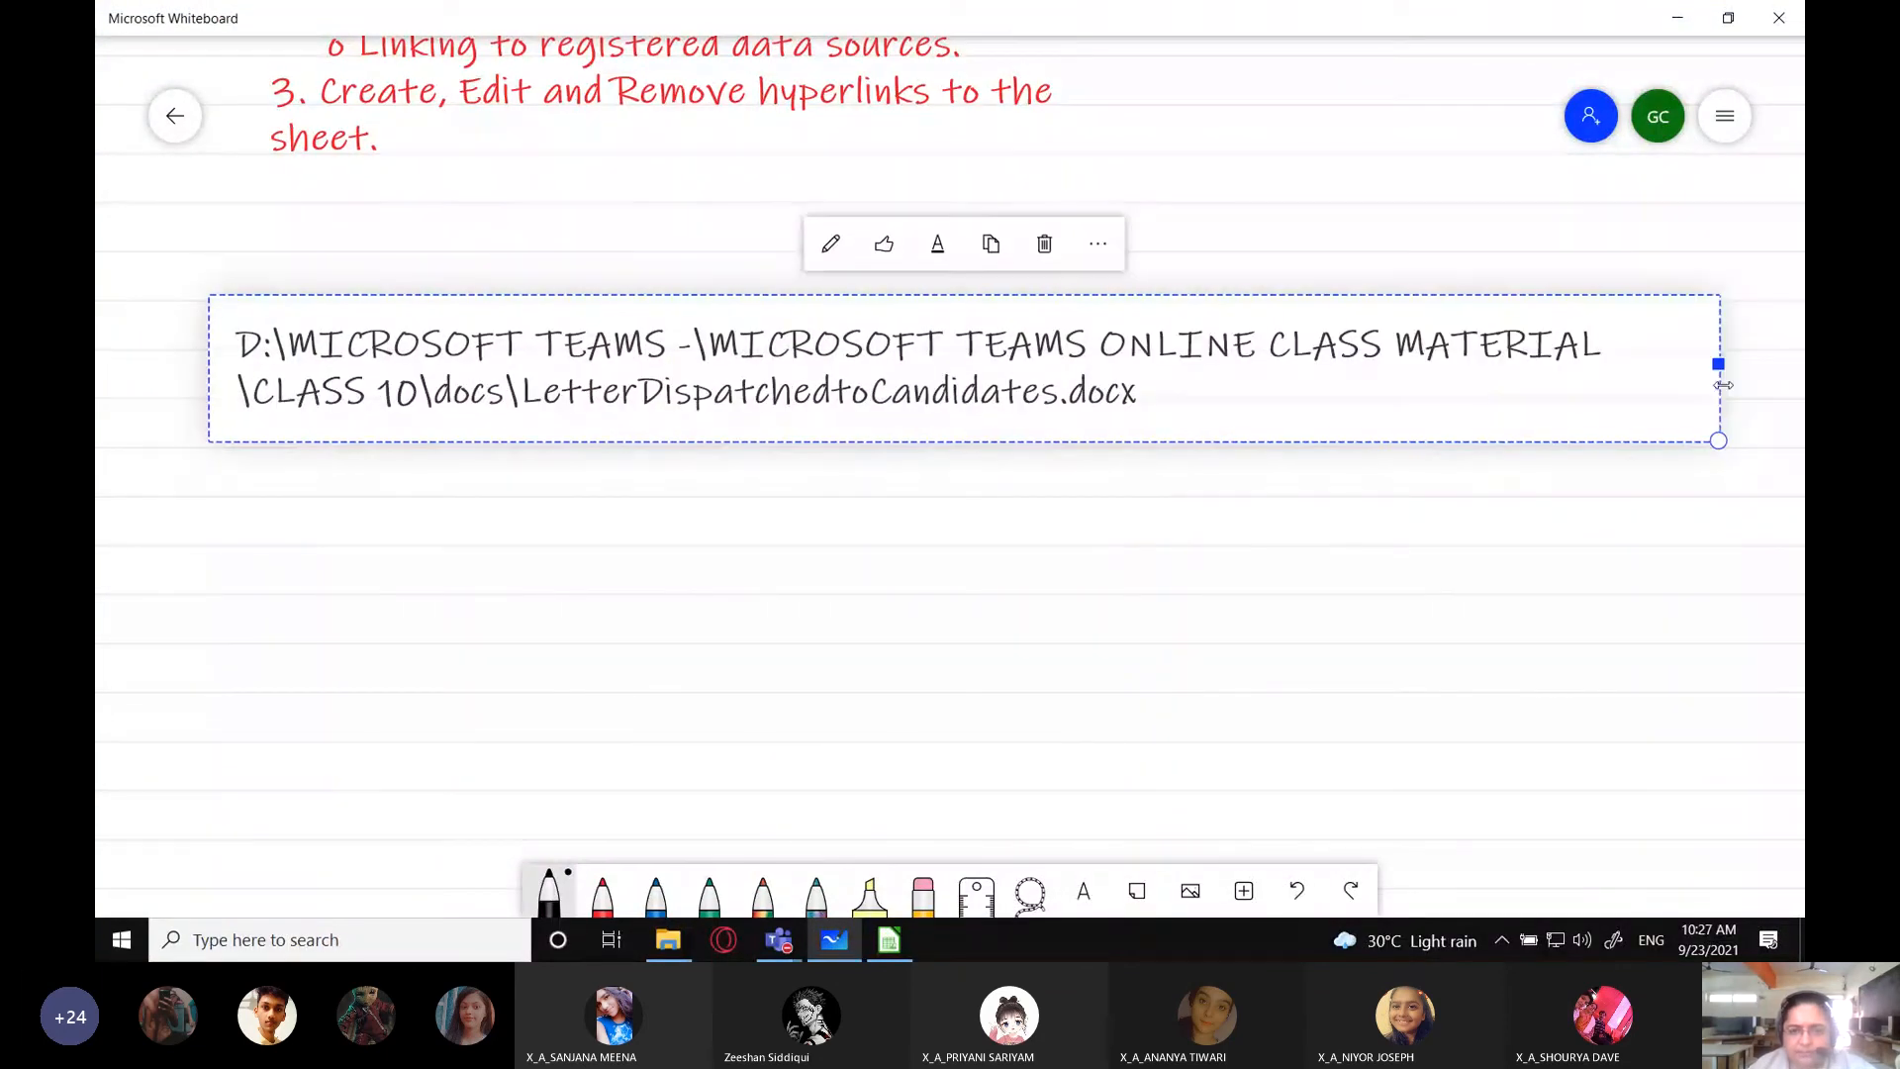
{"action": "left_click", "coordinate": [1035, 627]}
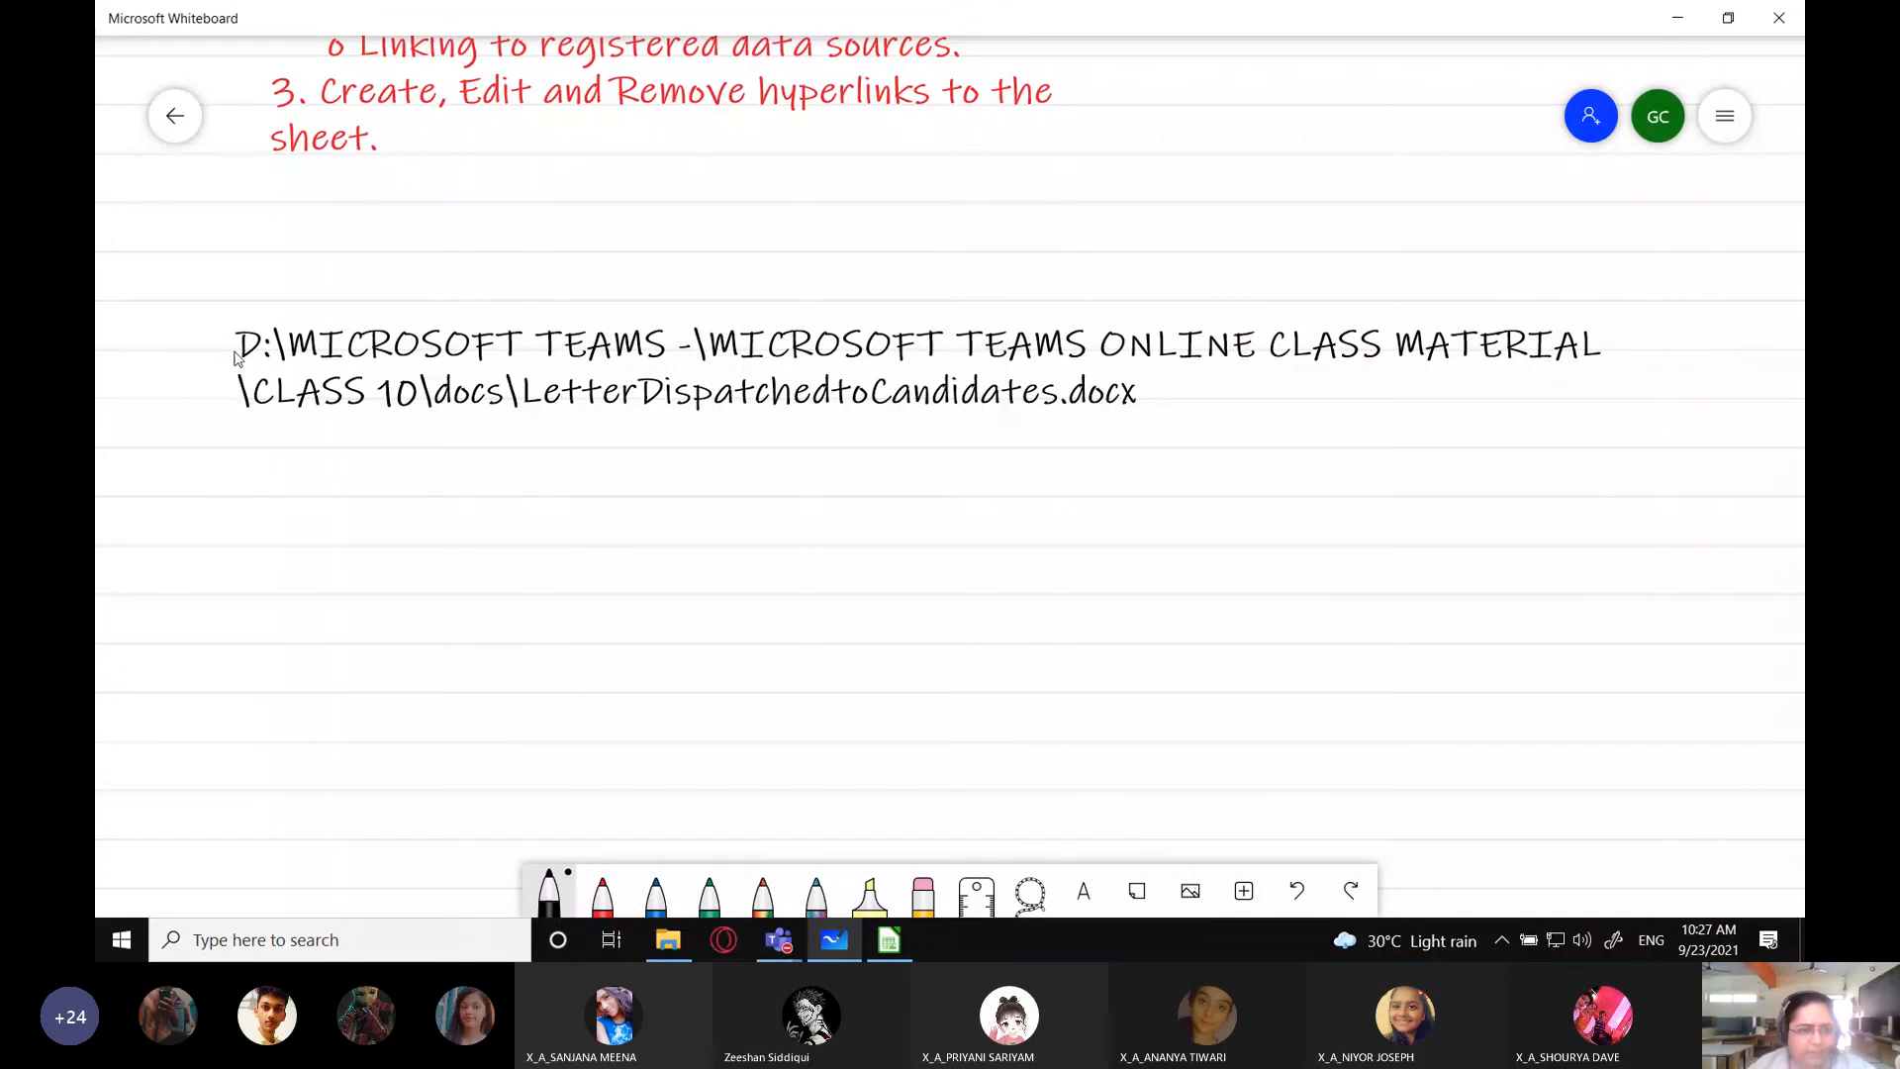
{"action": "left_click", "coordinate": [357, 356]}
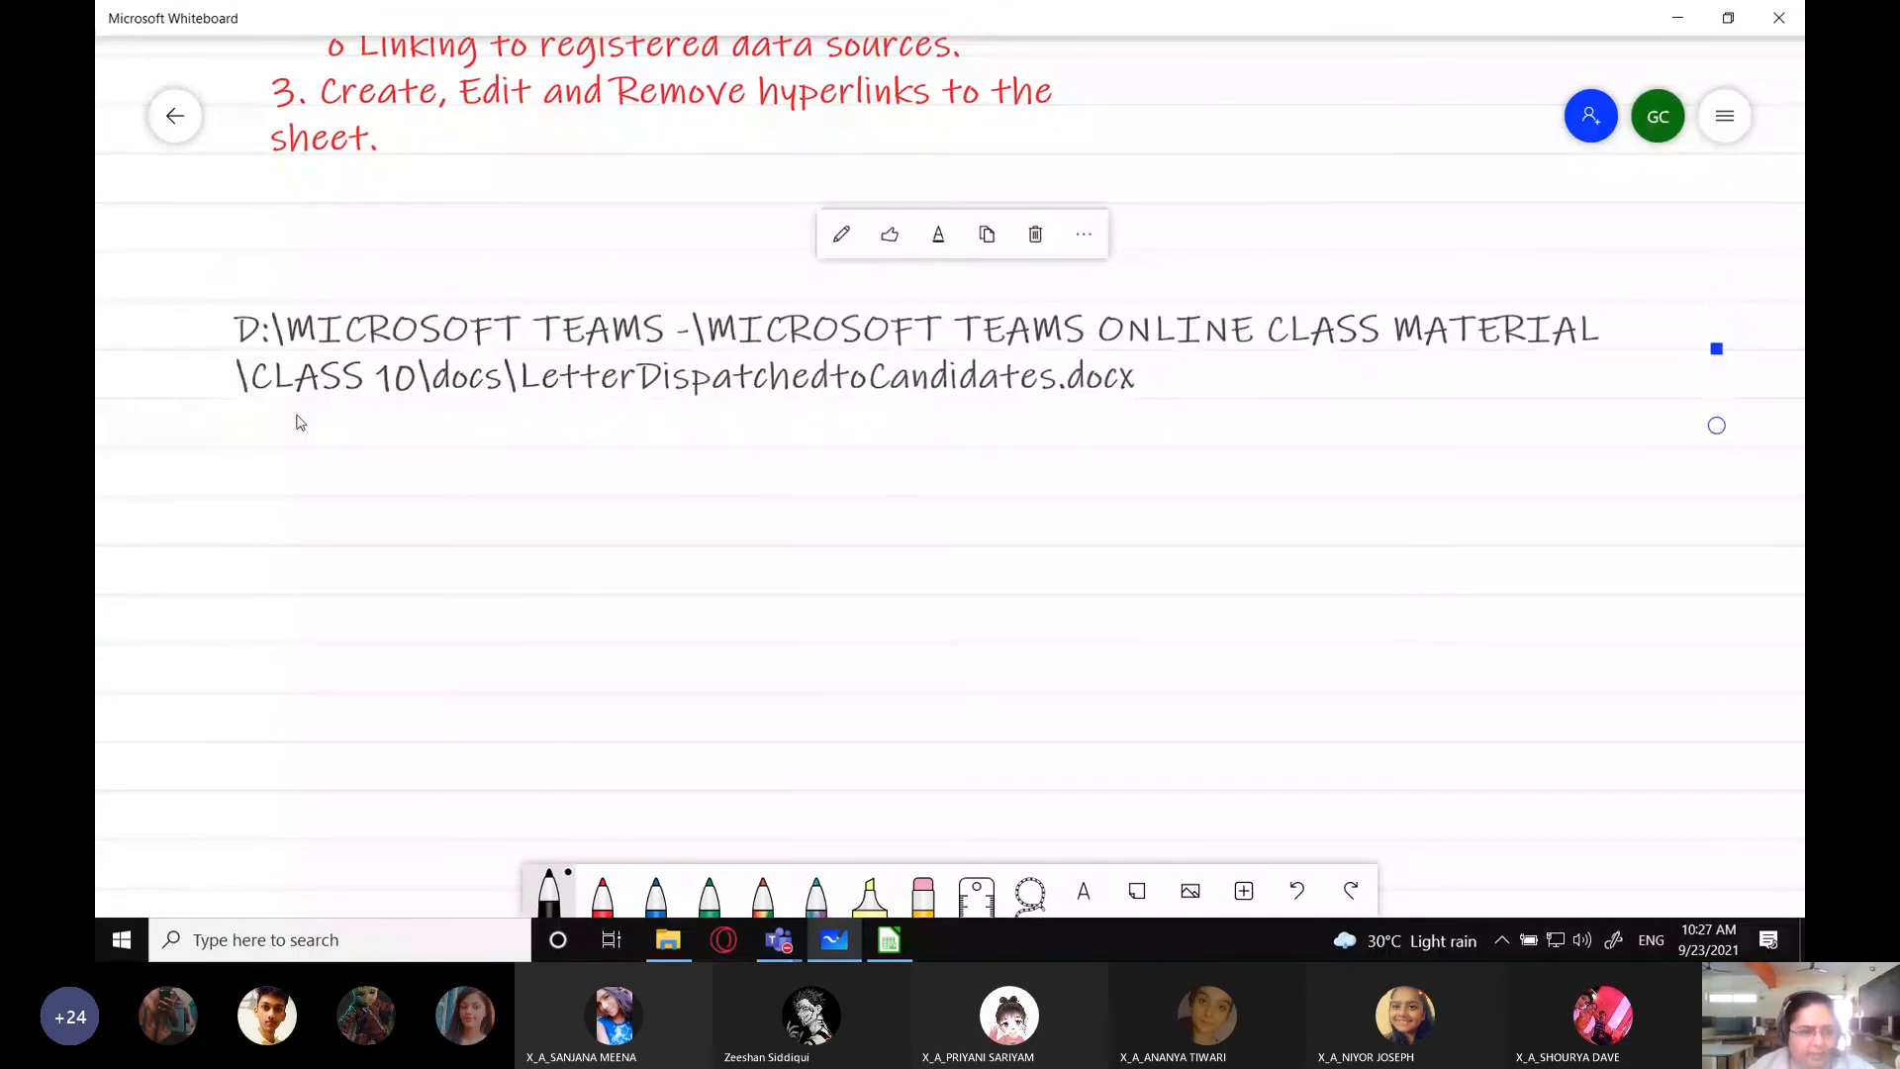
{"action": "left_click", "coordinate": [346, 479]}
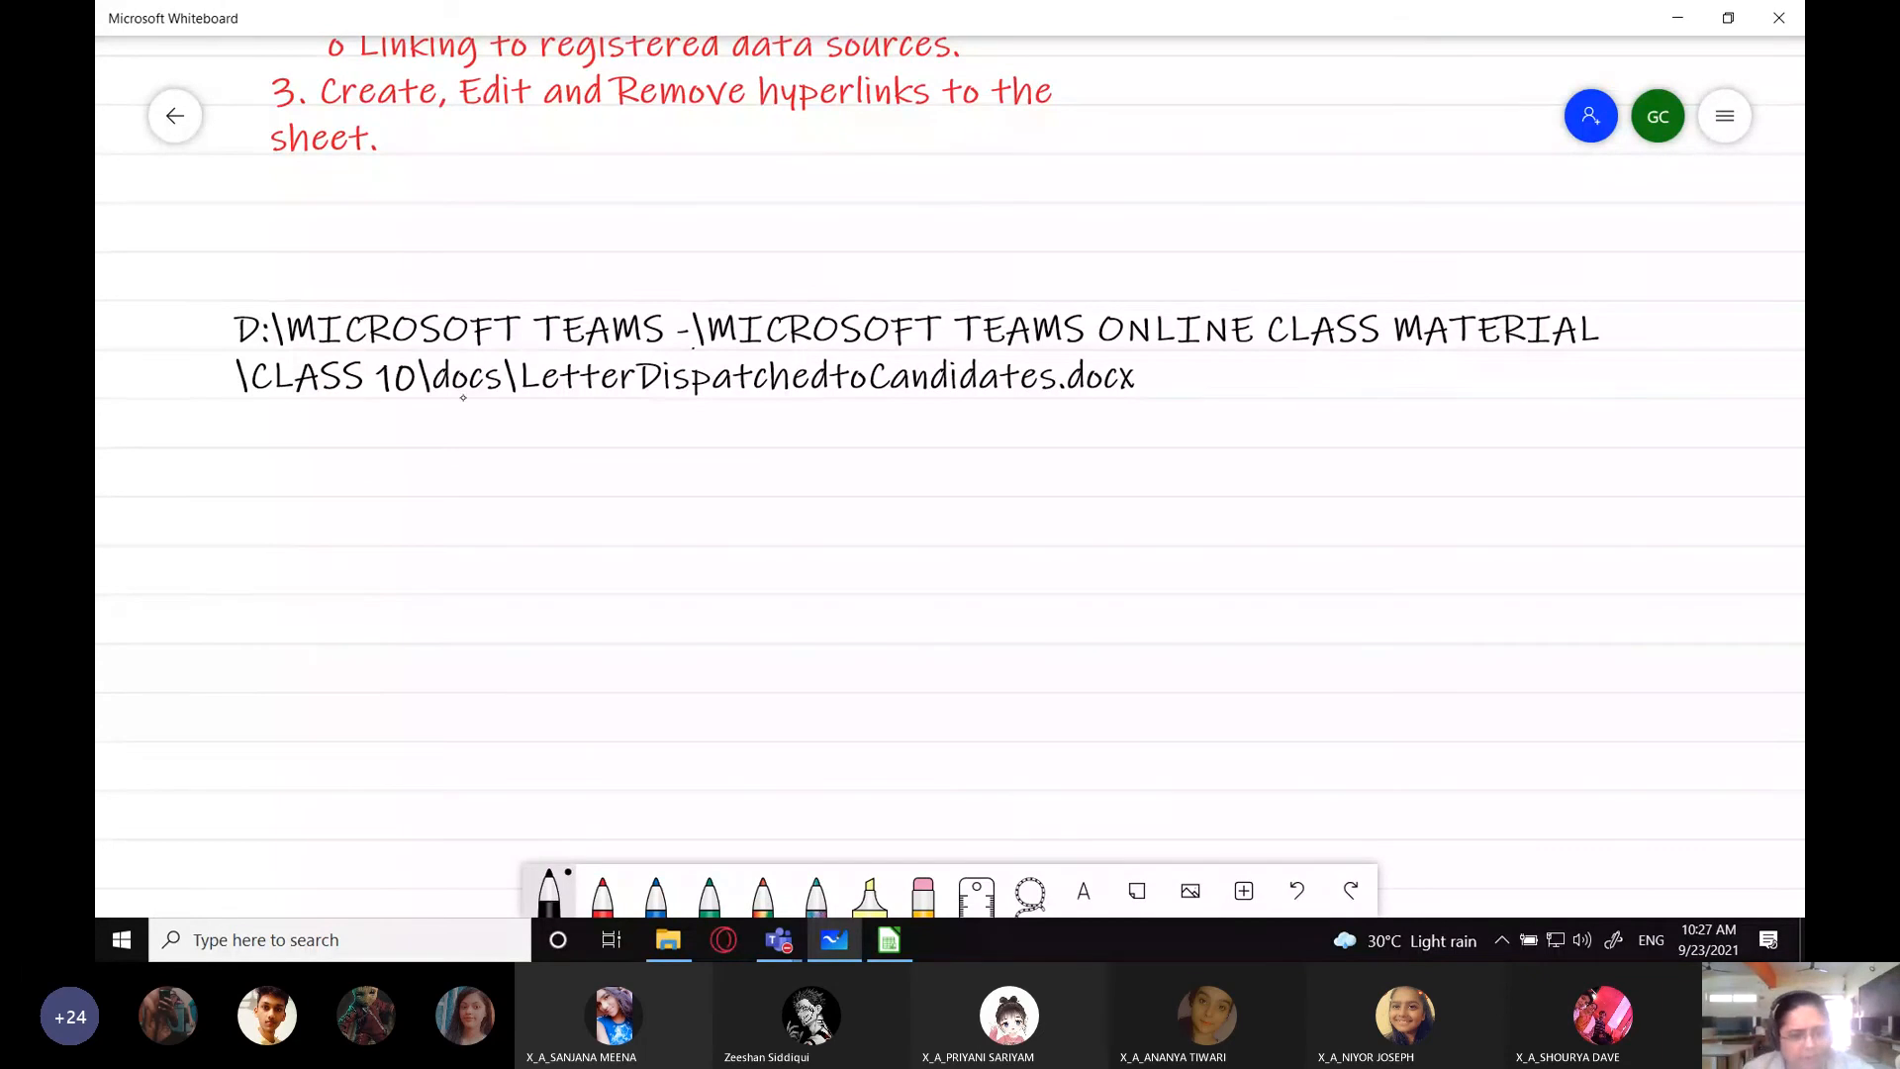
- Underline the file name in the path with an arrow to the handwritten label "file", and mark the D drive with an arrow labelled "root"
{"action": "left_click_drag", "start_coordinate": [532, 397], "coordinate": [1140, 403]}
{"action": "left_click_drag", "start_coordinate": [906, 415], "coordinate": [1063, 490]}
{"action": "left_click_drag", "start_coordinate": [1075, 484], "coordinate": [1093, 489]}
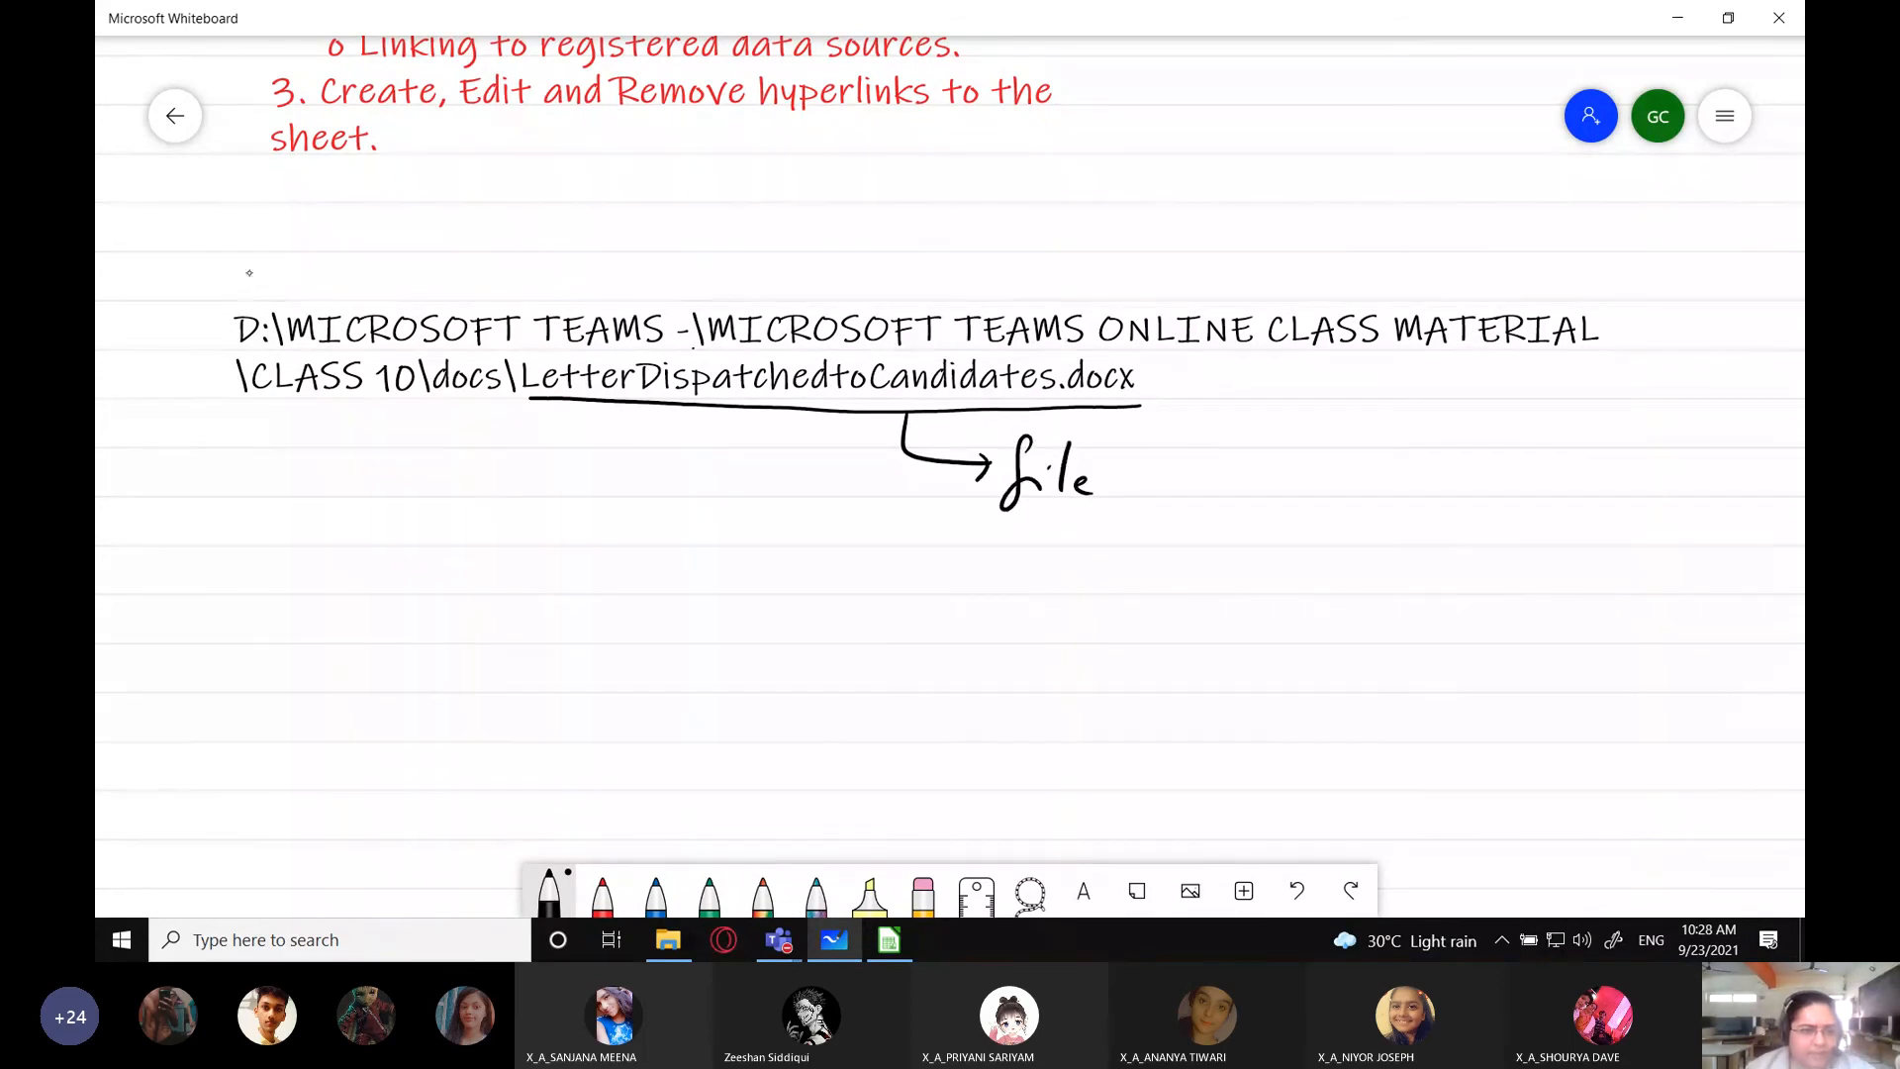
{"action": "mouse_move", "coordinate": [250, 252]}
{"action": "left_mouse_down"}
{"action": "mouse_move", "coordinate": [240, 305]}
{"action": "mouse_move", "coordinate": [342, 219]}
{"action": "mouse_move", "coordinate": [335, 265]}
{"action": "left_mouse_up"}
{"action": "left_click_drag", "start_coordinate": [326, 241], "coordinate": [357, 235]}
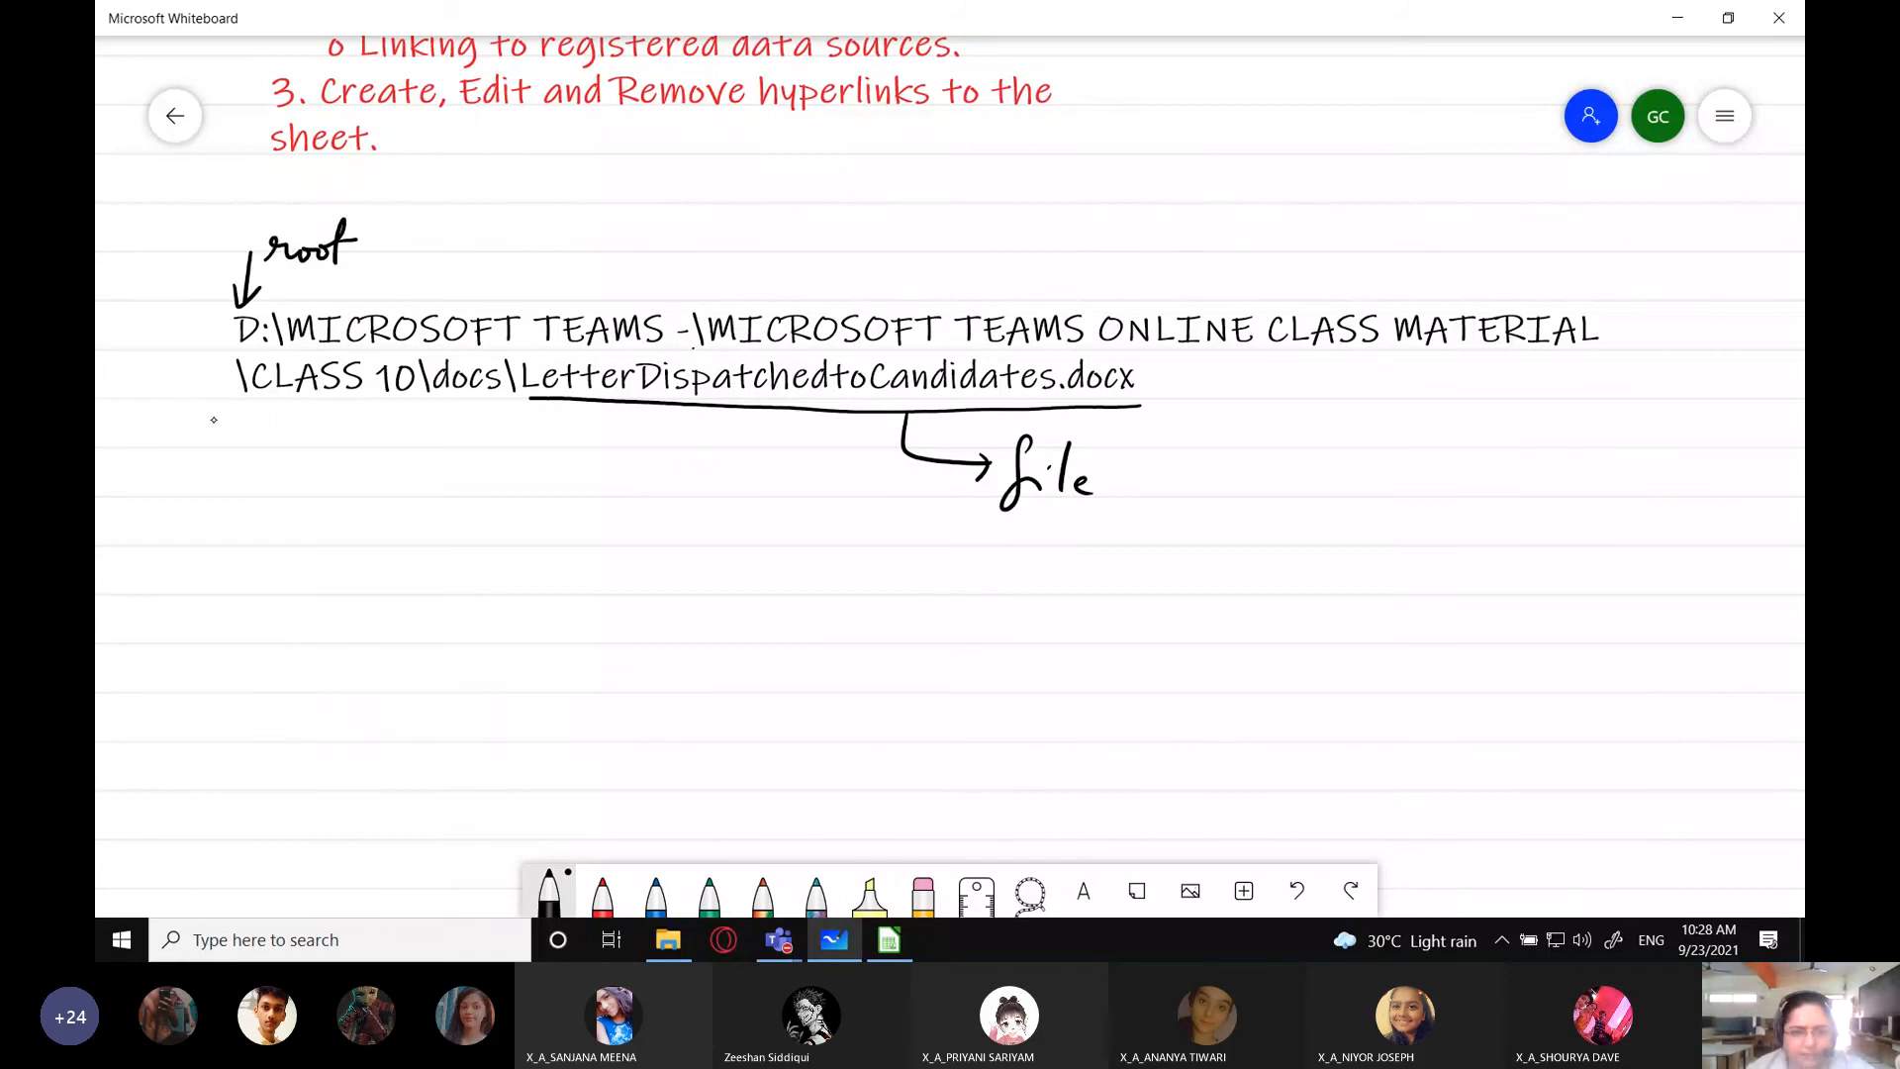
- Handwrite the heading "Absolute path" above the pasted file path
{"action": "mouse_move", "coordinate": [512, 221]}
{"action": "left_mouse_down"}
{"action": "mouse_move", "coordinate": [482, 282]}
{"action": "mouse_move", "coordinate": [506, 289]}
{"action": "left_mouse_up"}
{"action": "left_click_drag", "start_coordinate": [484, 271], "coordinate": [516, 260]}
{"action": "mouse_move", "coordinate": [525, 249]}
{"action": "left_mouse_down"}
{"action": "mouse_move", "coordinate": [531, 277]}
{"action": "mouse_move", "coordinate": [588, 242]}
{"action": "mouse_move", "coordinate": [629, 243]}
{"action": "mouse_move", "coordinate": [651, 279]}
{"action": "mouse_move", "coordinate": [644, 244]}
{"action": "mouse_move", "coordinate": [724, 276]}
{"action": "left_mouse_up"}
{"action": "mouse_move", "coordinate": [734, 242]}
{"action": "left_mouse_down"}
{"action": "mouse_move", "coordinate": [731, 276]}
{"action": "mouse_move", "coordinate": [770, 279]}
{"action": "mouse_move", "coordinate": [751, 249]}
{"action": "left_mouse_up"}
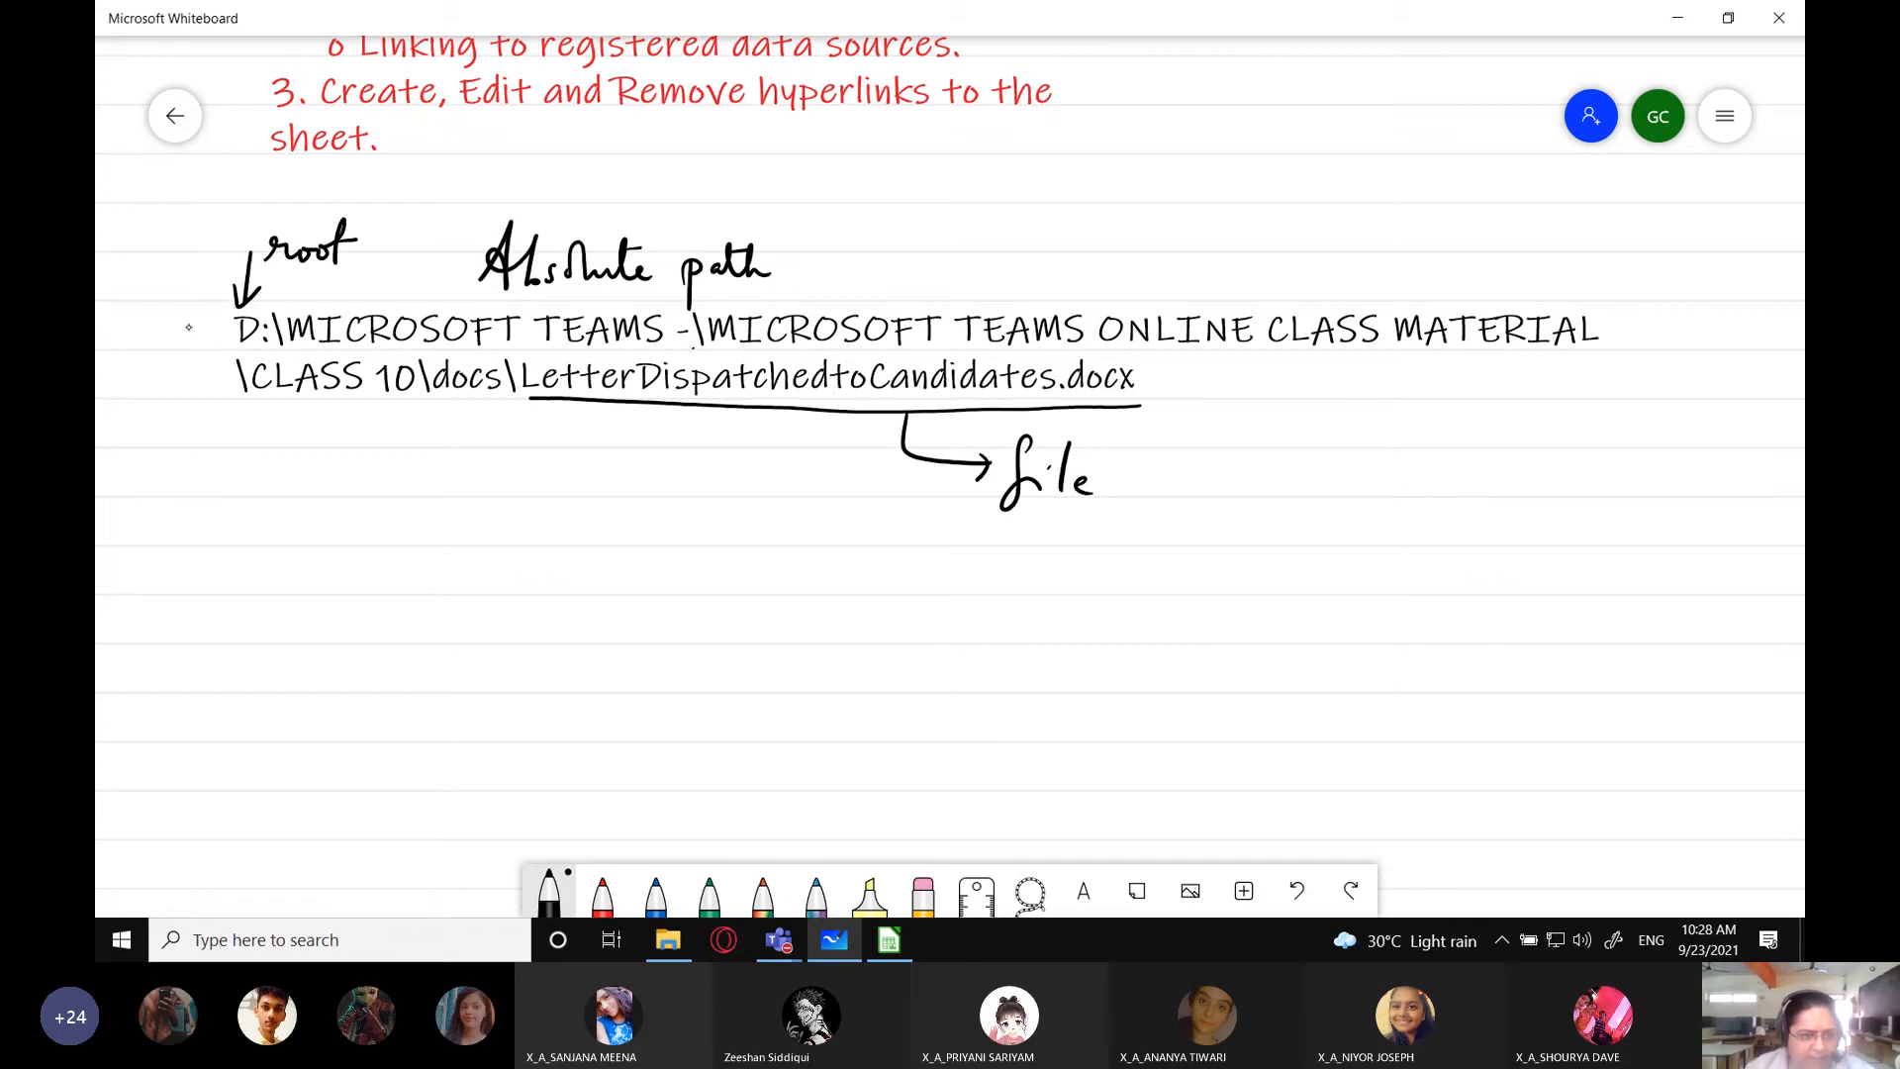
- Draw an arrow from the drive letter to a circled "C:\" with a dash, and mark the path's start with an arrow and tick
{"action": "mouse_move", "coordinate": [155, 332]}
{"action": "left_mouse_down"}
{"action": "mouse_move", "coordinate": [197, 332]}
{"action": "mouse_move", "coordinate": [183, 343]}
{"action": "mouse_move", "coordinate": [226, 507]}
{"action": "mouse_move", "coordinate": [283, 516]}
{"action": "left_mouse_up"}
{"action": "mouse_move", "coordinate": [258, 499]}
{"action": "left_mouse_down"}
{"action": "mouse_move", "coordinate": [259, 535]}
{"action": "mouse_move", "coordinate": [558, 531]}
{"action": "left_mouse_up"}
{"action": "left_click", "coordinate": [373, 511]}
{"action": "left_click", "coordinate": [377, 534]}
{"action": "mouse_move", "coordinate": [381, 485]}
{"action": "left_mouse_down"}
{"action": "mouse_move", "coordinate": [406, 641]}
{"action": "mouse_move", "coordinate": [293, 455]}
{"action": "left_mouse_up"}
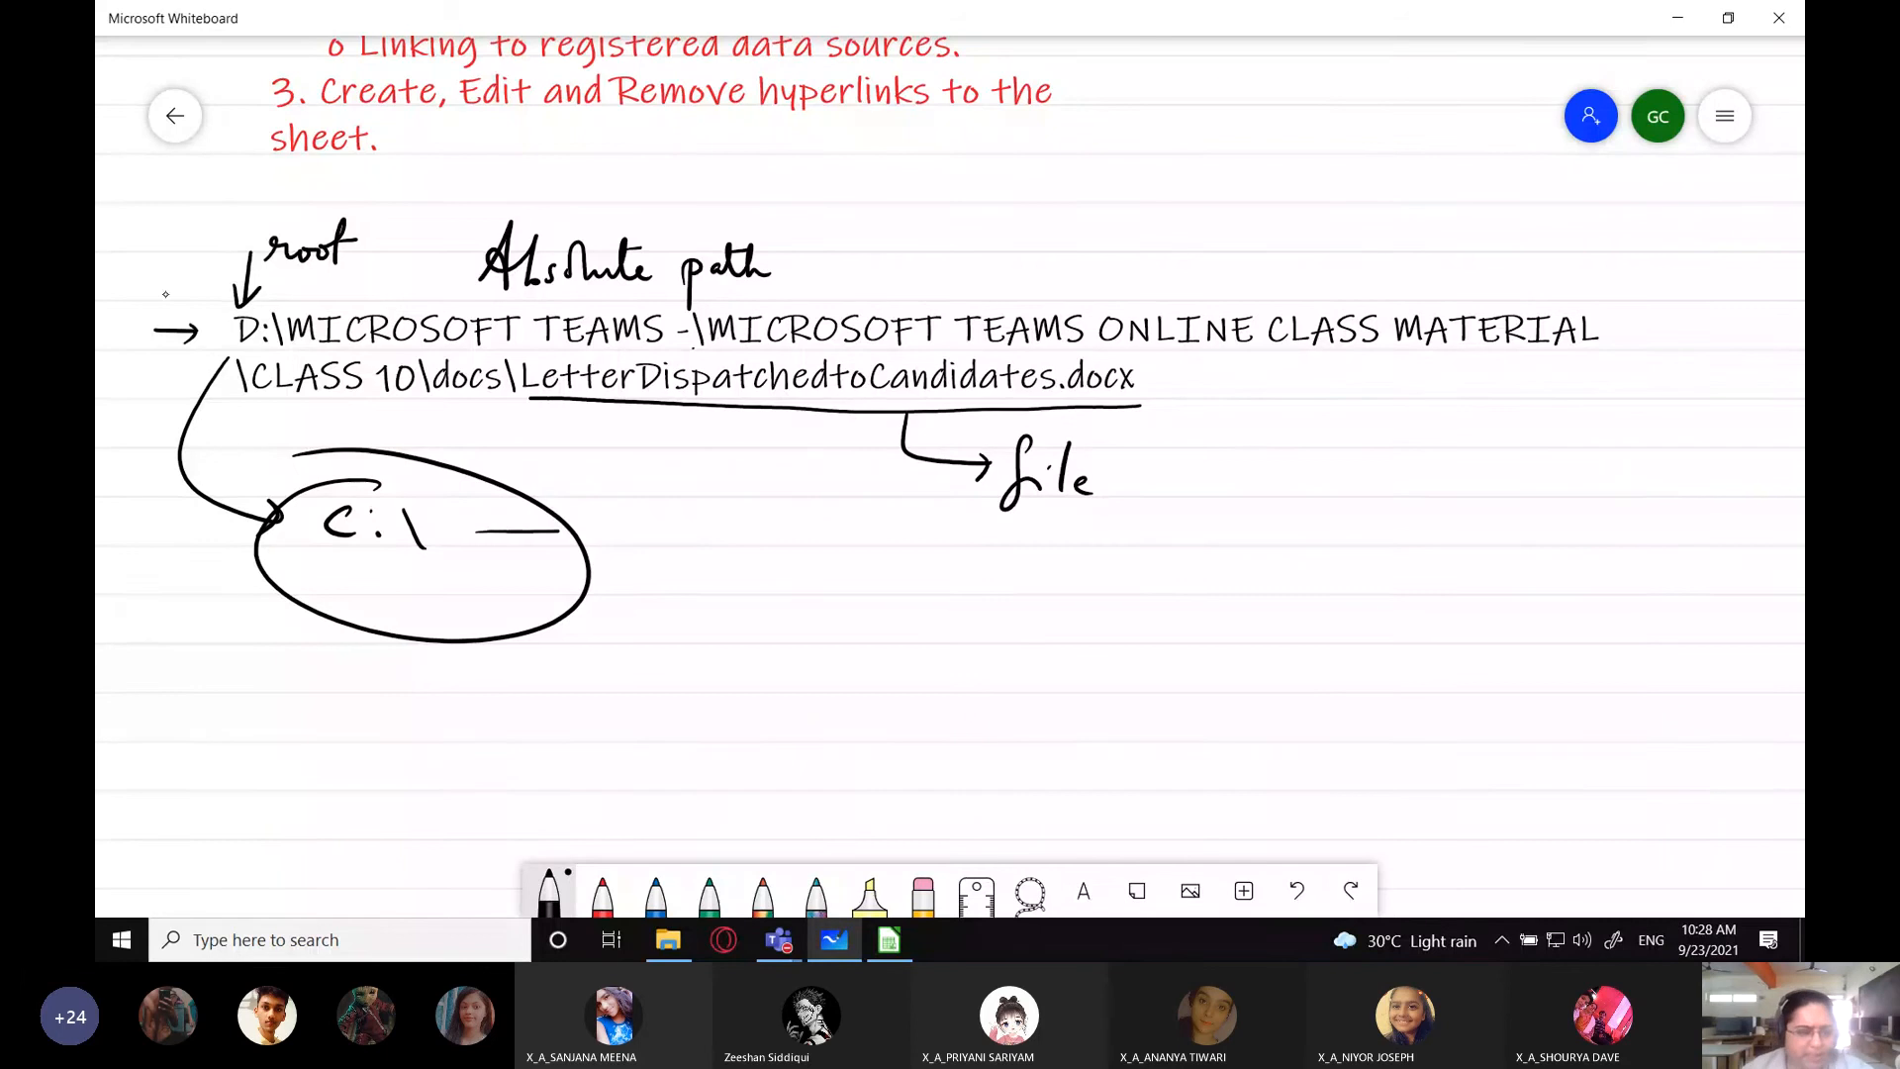
{"action": "left_click_drag", "start_coordinate": [151, 322], "coordinate": [265, 264]}
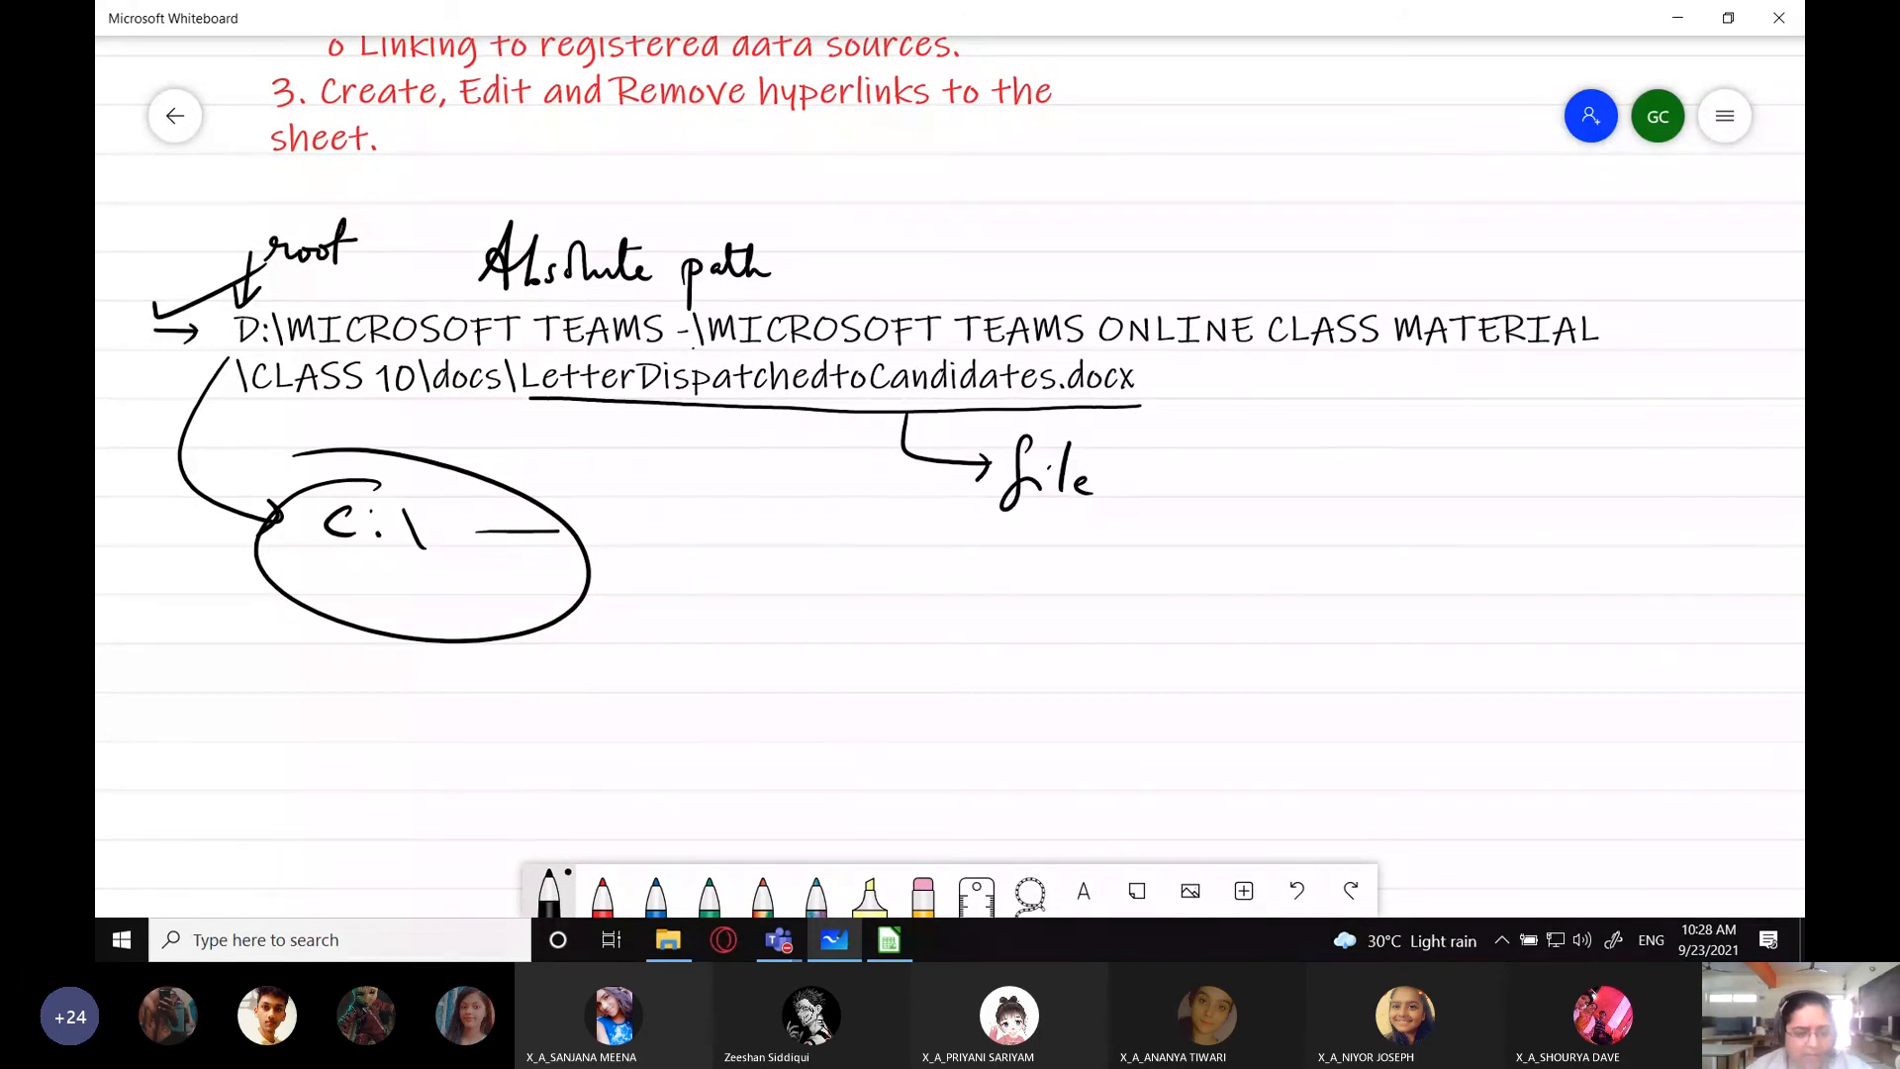
- Handwrite an underlined heading "Relative path" below the "file" label and circle "docs" in the pasted path
{"action": "mouse_move", "coordinate": [797, 588]}
{"action": "left_mouse_down"}
{"action": "mouse_move", "coordinate": [821, 572]}
{"action": "mouse_move", "coordinate": [850, 593]}
{"action": "mouse_move", "coordinate": [986, 588]}
{"action": "mouse_move", "coordinate": [1036, 554]}
{"action": "mouse_move", "coordinate": [1060, 614]}
{"action": "left_mouse_up"}
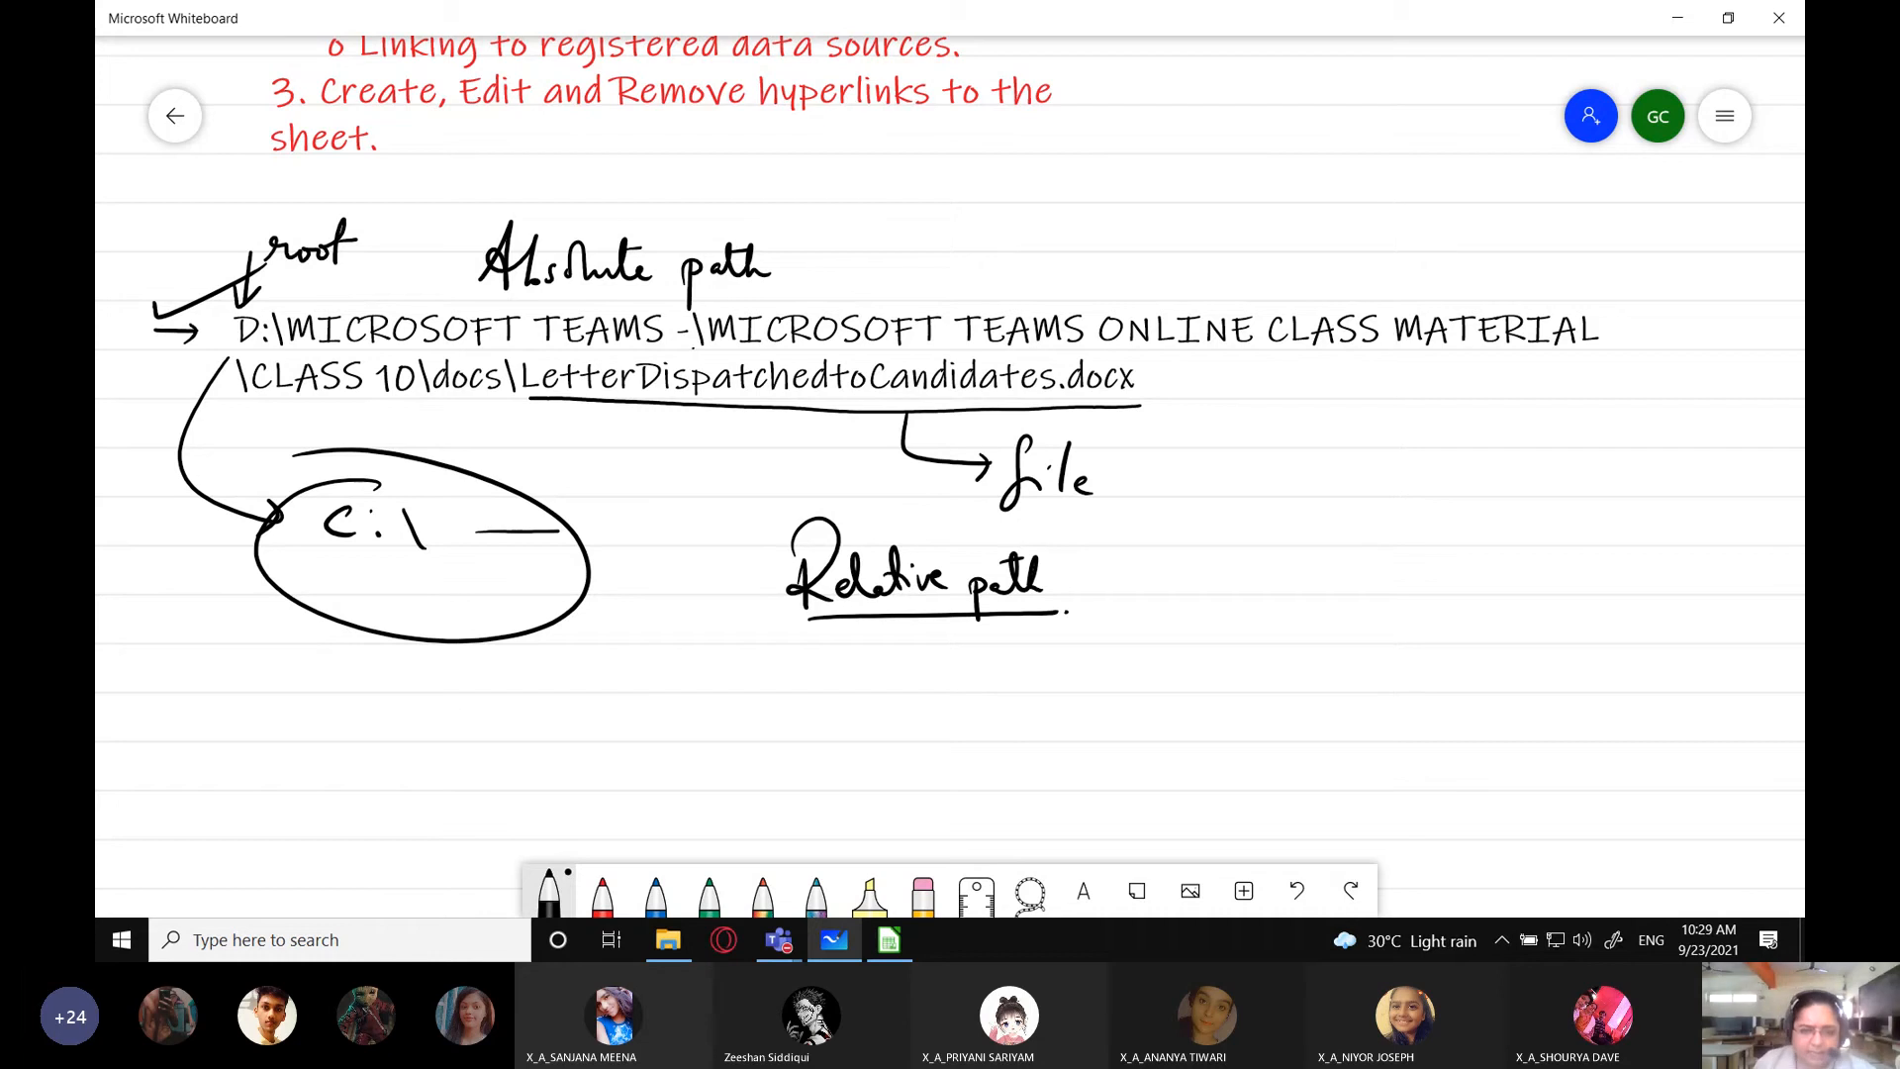
{"action": "left_click_drag", "start_coordinate": [1050, 710], "coordinate": [1159, 579]}
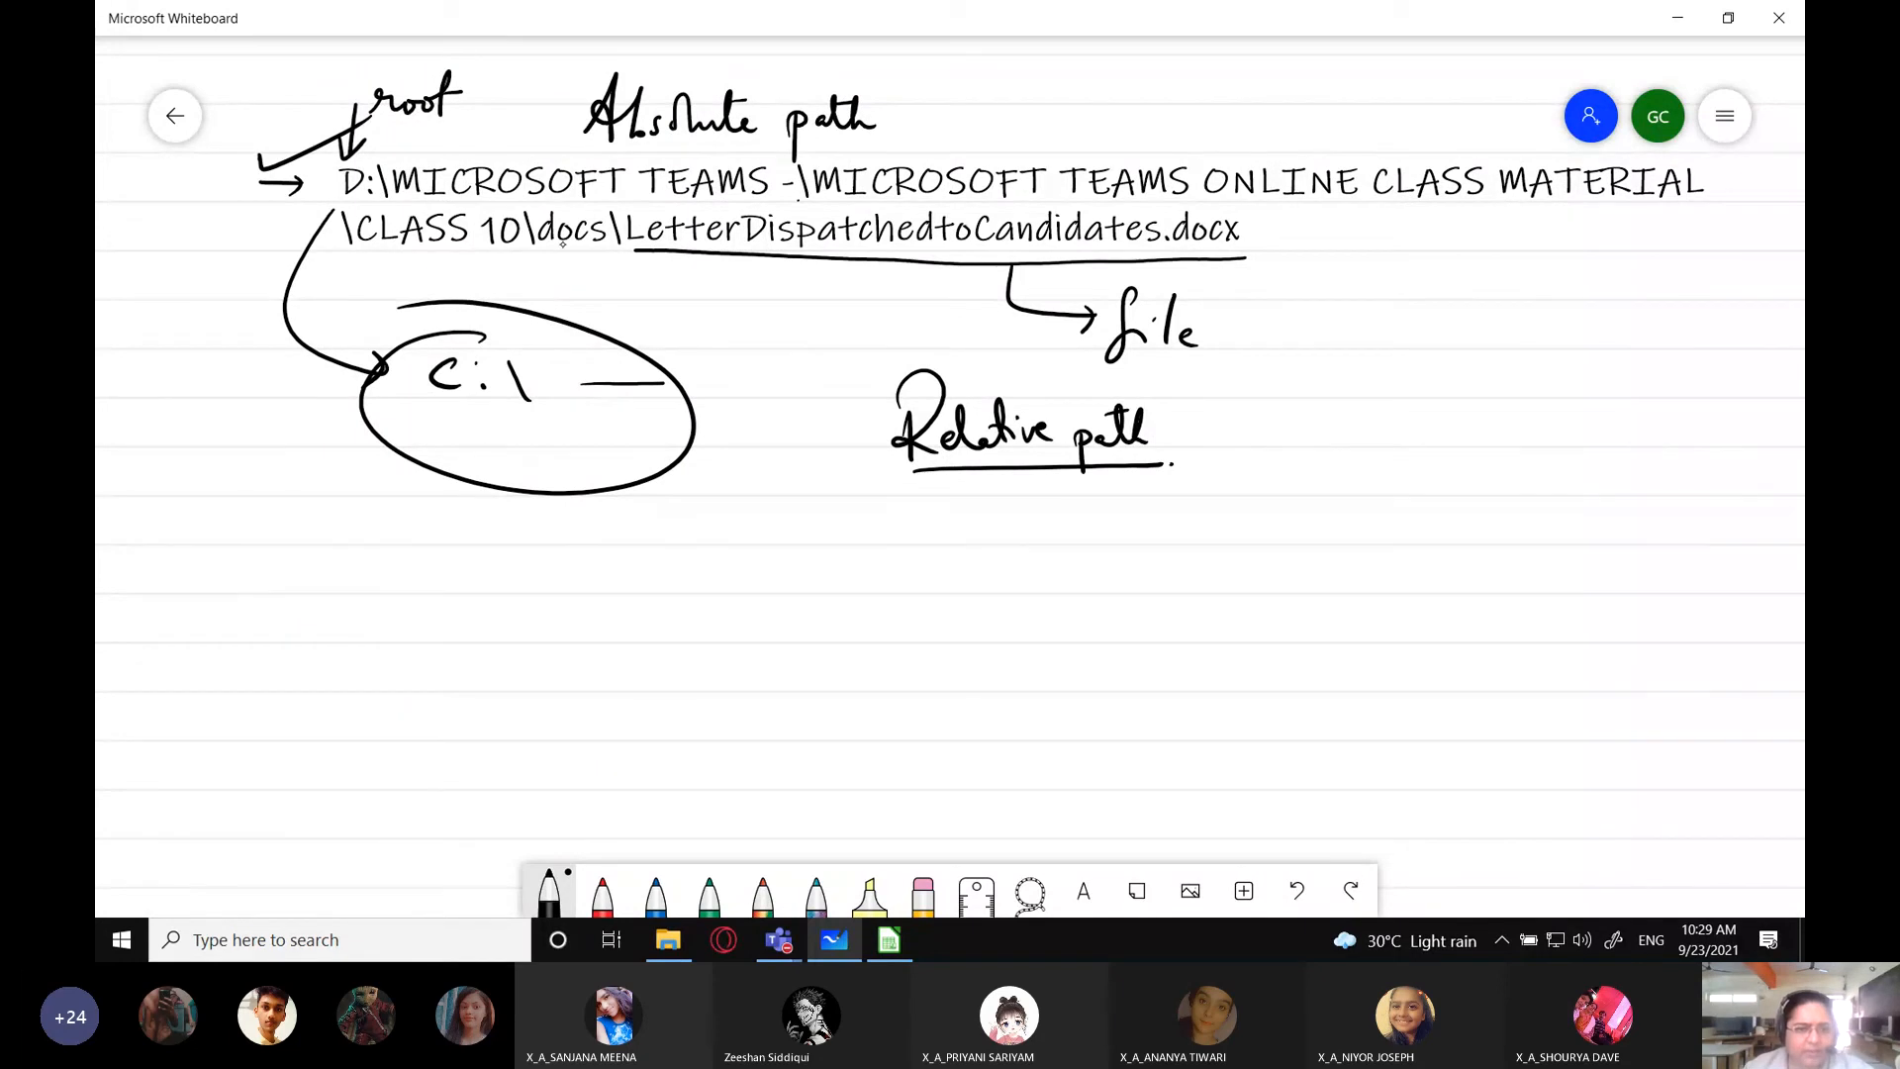
{"action": "mouse_move", "coordinate": [550, 252]}
{"action": "left_mouse_down"}
{"action": "mouse_move", "coordinate": [577, 201]}
{"action": "mouse_move", "coordinate": [551, 254]}
{"action": "left_mouse_up"}
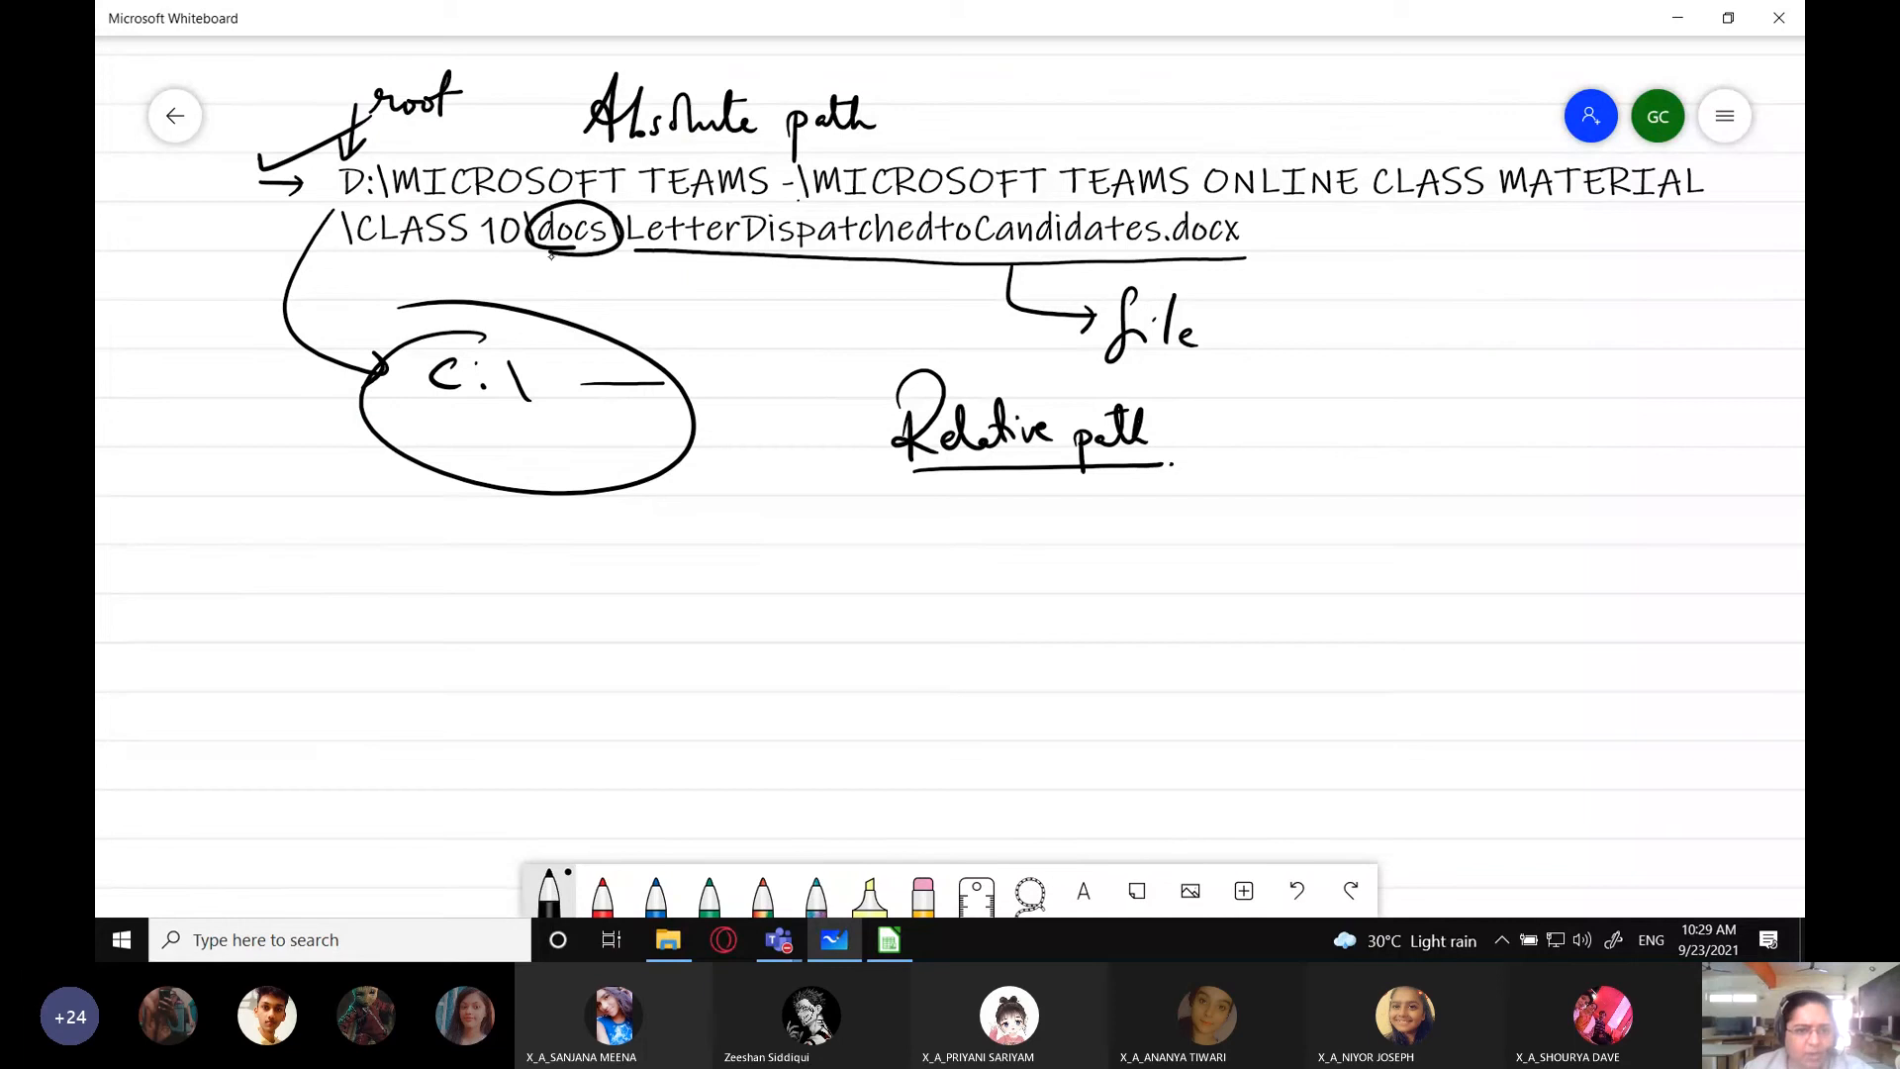
- Sketch "docs" with a downward arrow to an abbreviated "LetterDisp" below the C:\ ellipse, and circle the abbreviated file name
{"action": "mouse_move", "coordinate": [568, 564]}
{"action": "left_mouse_down"}
{"action": "mouse_move", "coordinate": [562, 580]}
{"action": "mouse_move", "coordinate": [615, 584]}
{"action": "mouse_move", "coordinate": [510, 692]}
{"action": "mouse_move", "coordinate": [651, 677]}
{"action": "mouse_move", "coordinate": [687, 704]}
{"action": "mouse_move", "coordinate": [692, 681]}
{"action": "mouse_move", "coordinate": [766, 683]}
{"action": "left_mouse_up"}
{"action": "left_click_drag", "start_coordinate": [779, 683], "coordinate": [801, 681]}
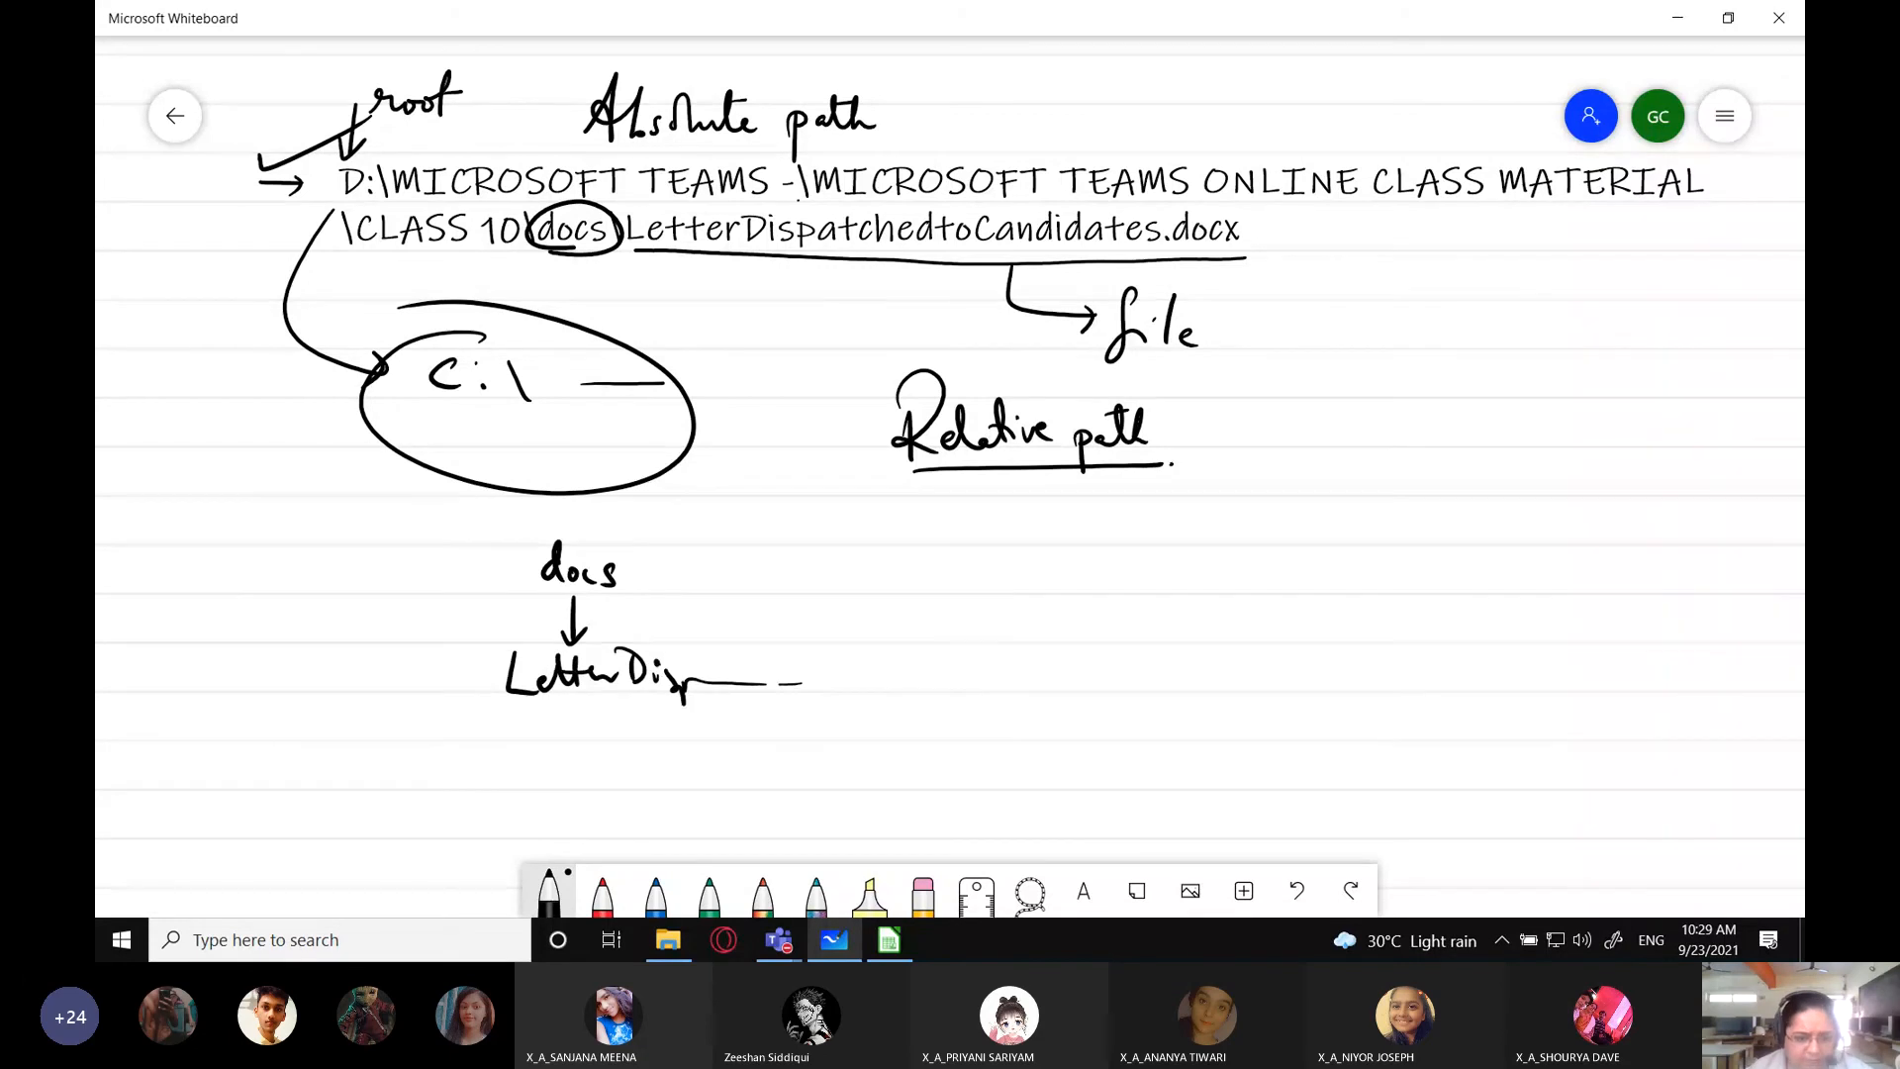
{"action": "mouse_move", "coordinate": [660, 632]}
{"action": "left_mouse_down"}
{"action": "mouse_move", "coordinate": [513, 622]}
{"action": "mouse_move", "coordinate": [757, 721]}
{"action": "mouse_move", "coordinate": [779, 637]}
{"action": "mouse_move", "coordinate": [621, 626]}
{"action": "left_mouse_up"}
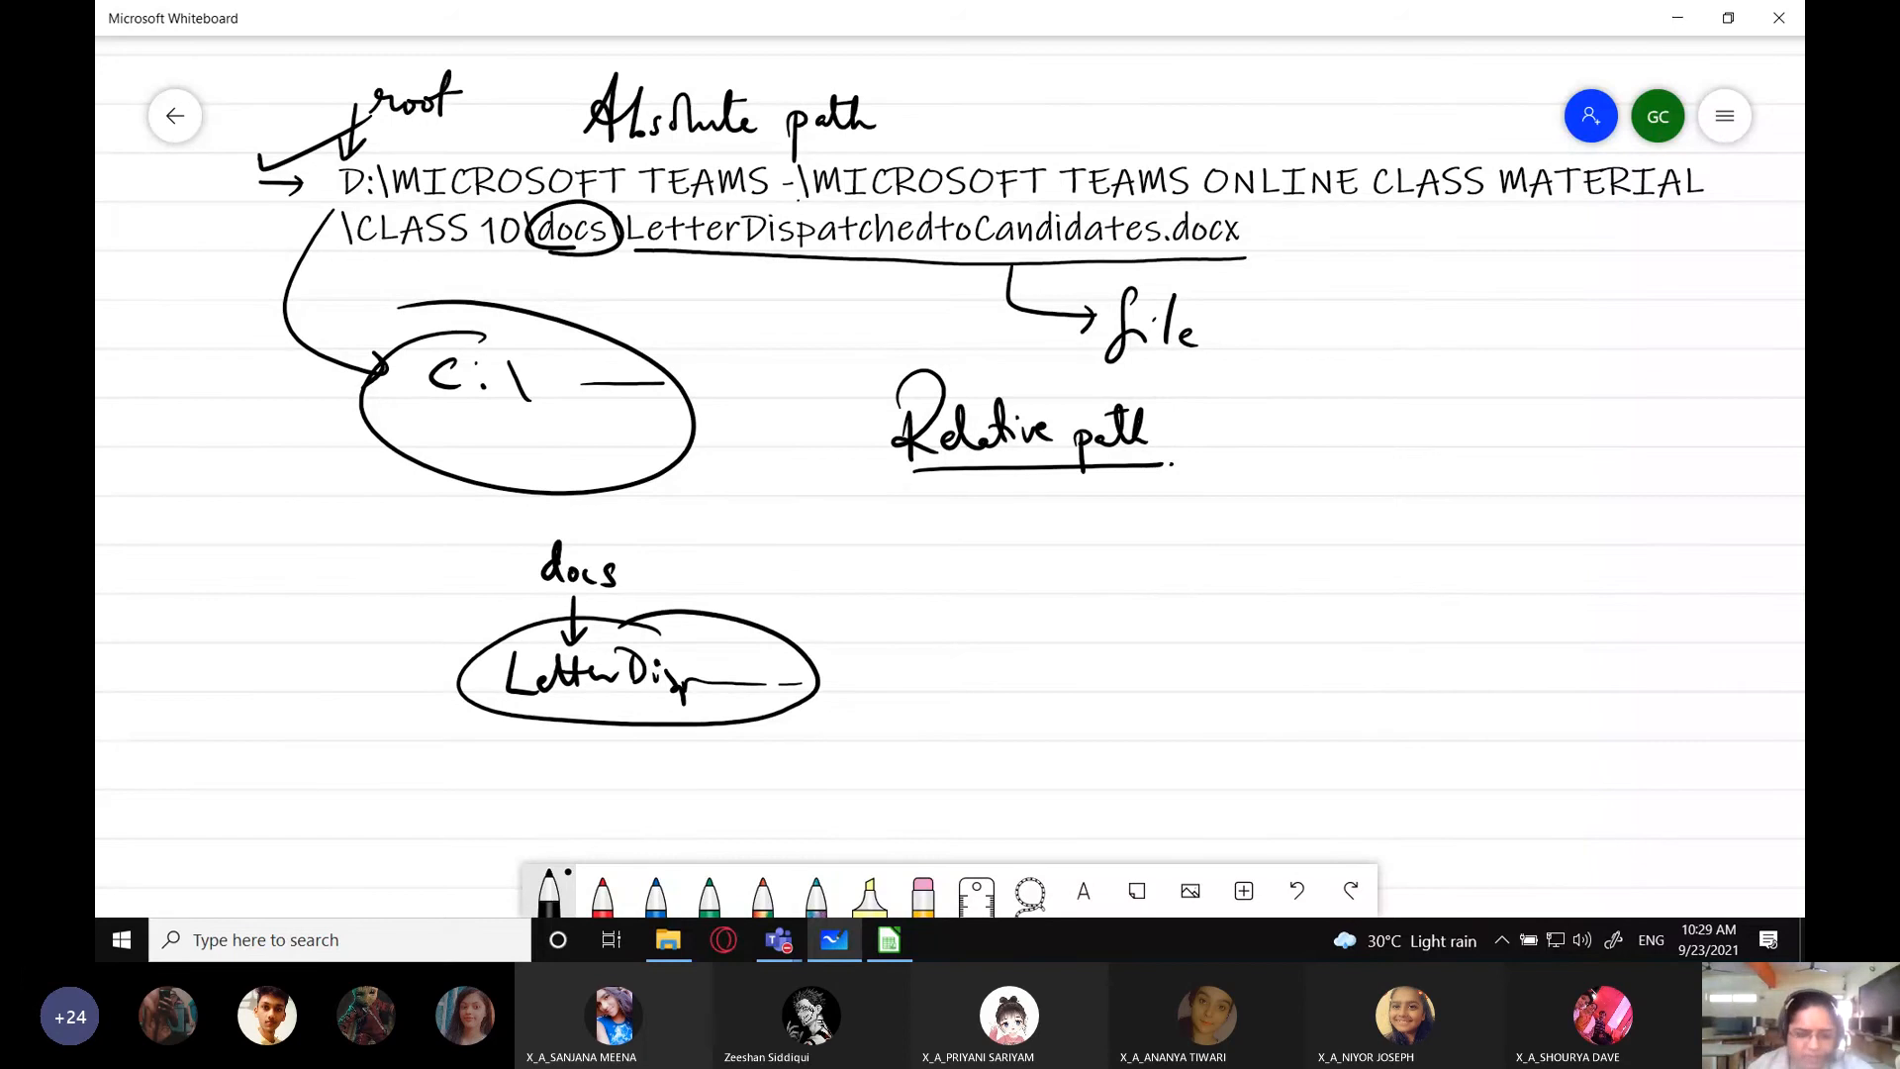
- Switch to File Explorer to review the files in the docs folder and return to the whiteboard
{"action": "left_click", "coordinate": [668, 939]}
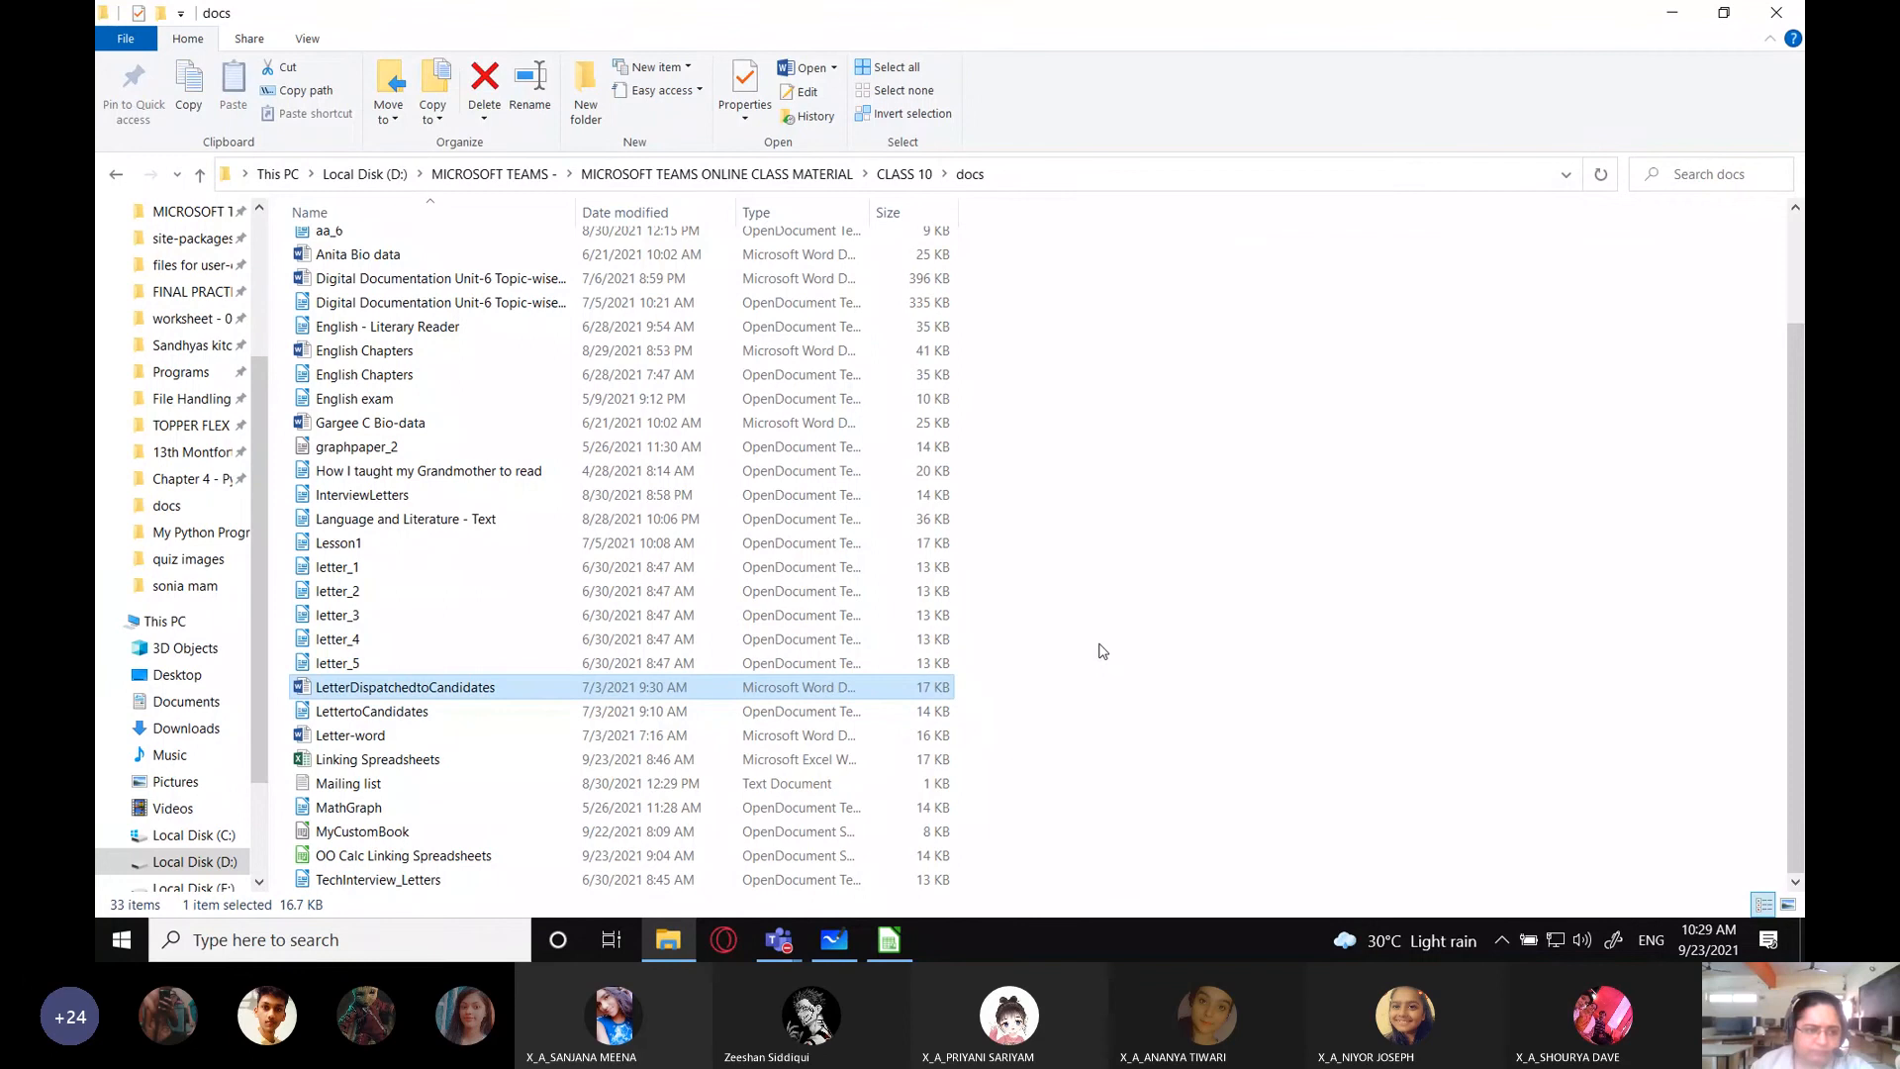
{"action": "scroll", "coordinate": [1006, 768], "scroll_direction": "up", "scroll_amount": 2}
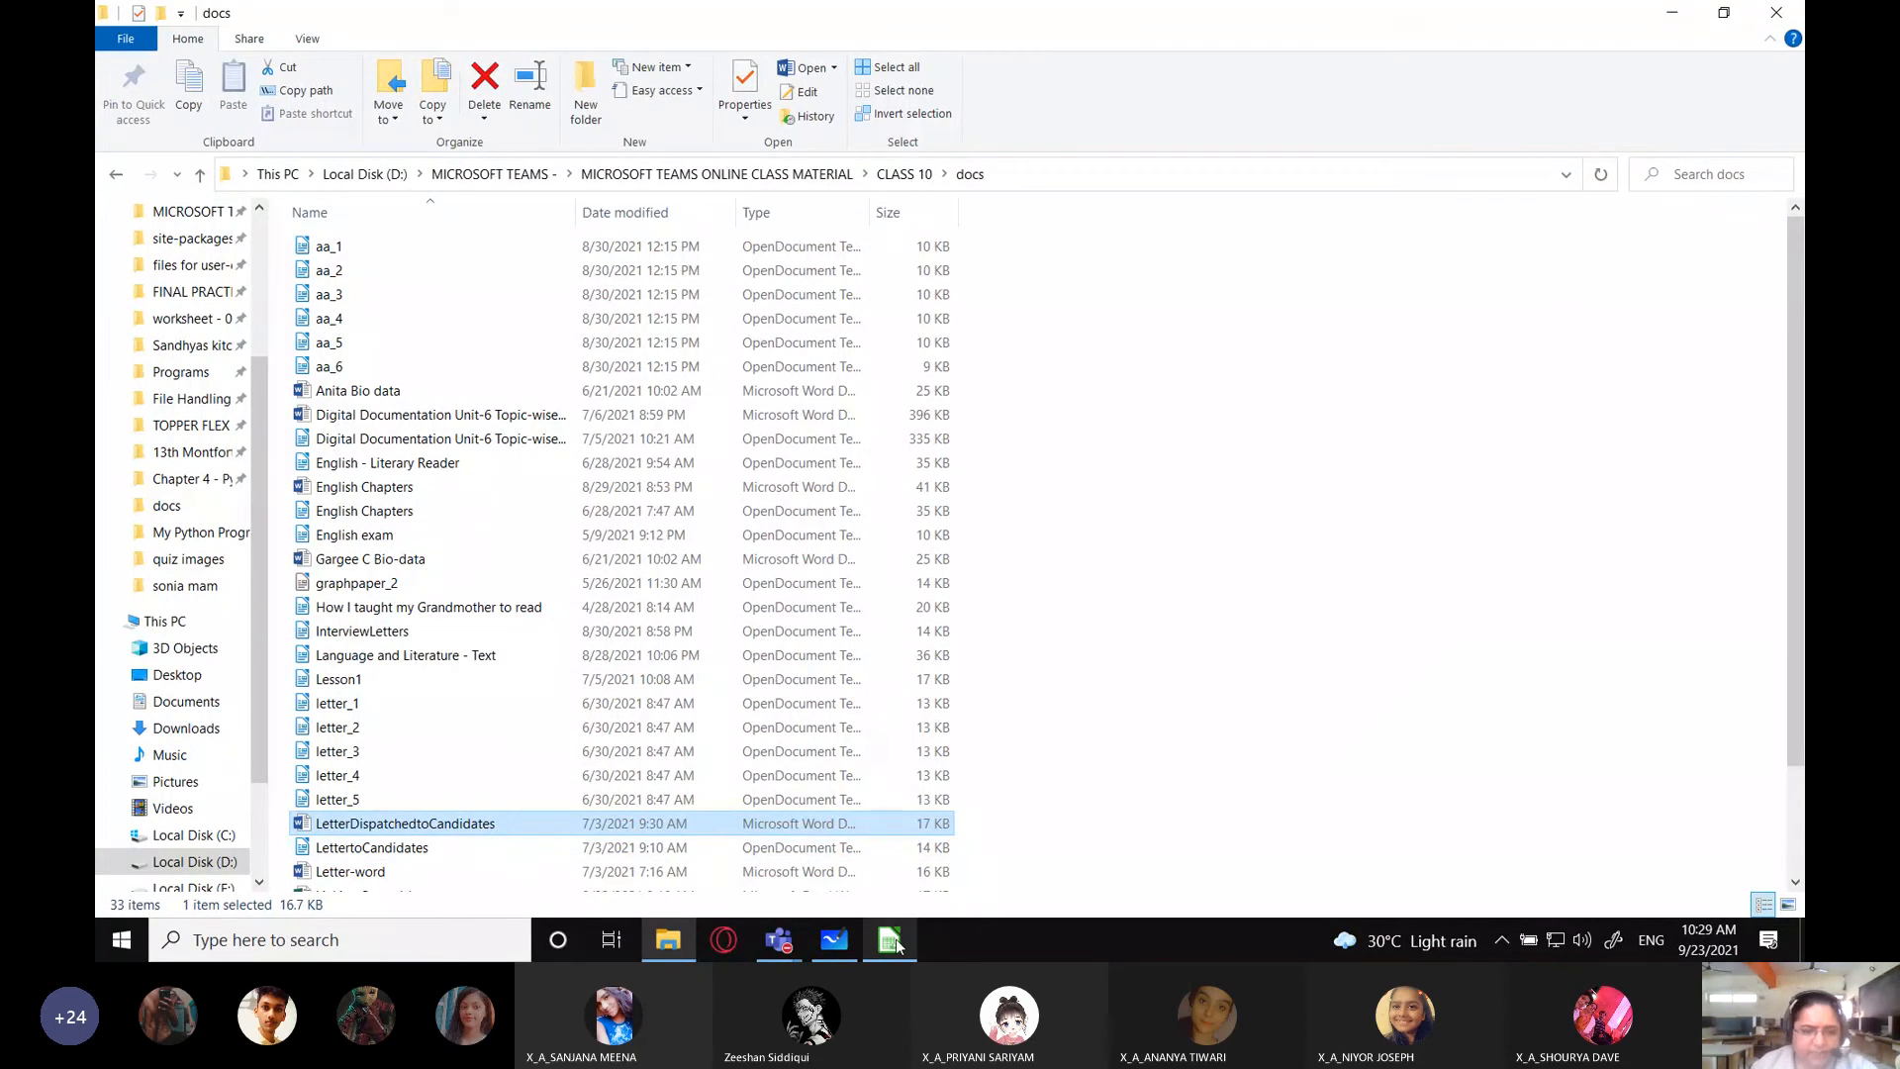
{"action": "left_click", "coordinate": [839, 940]}
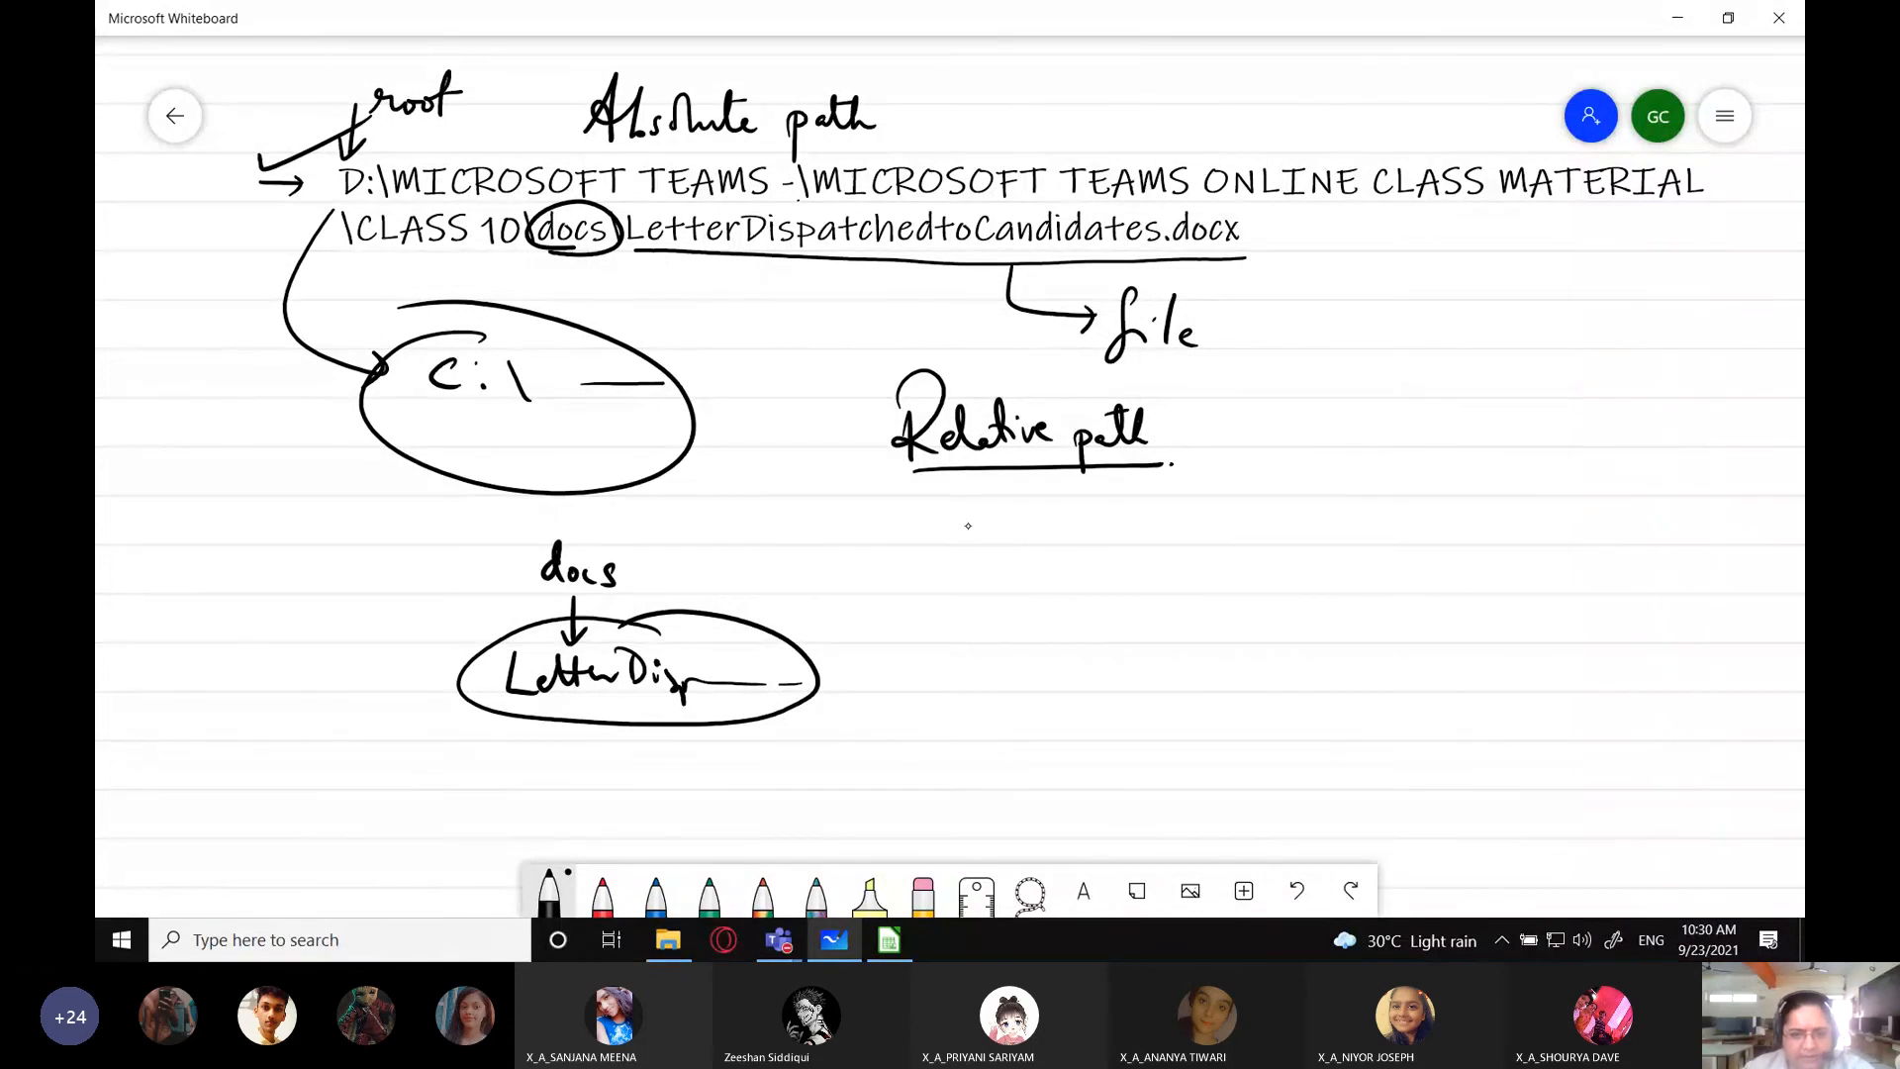
- Draw a box under "Relative path" containing a circled "File1" and "File2", with an arrow leading out of the box
{"action": "left_click_drag", "start_coordinate": [946, 498], "coordinate": [931, 669]}
{"action": "left_click_drag", "start_coordinate": [947, 497], "coordinate": [926, 672]}
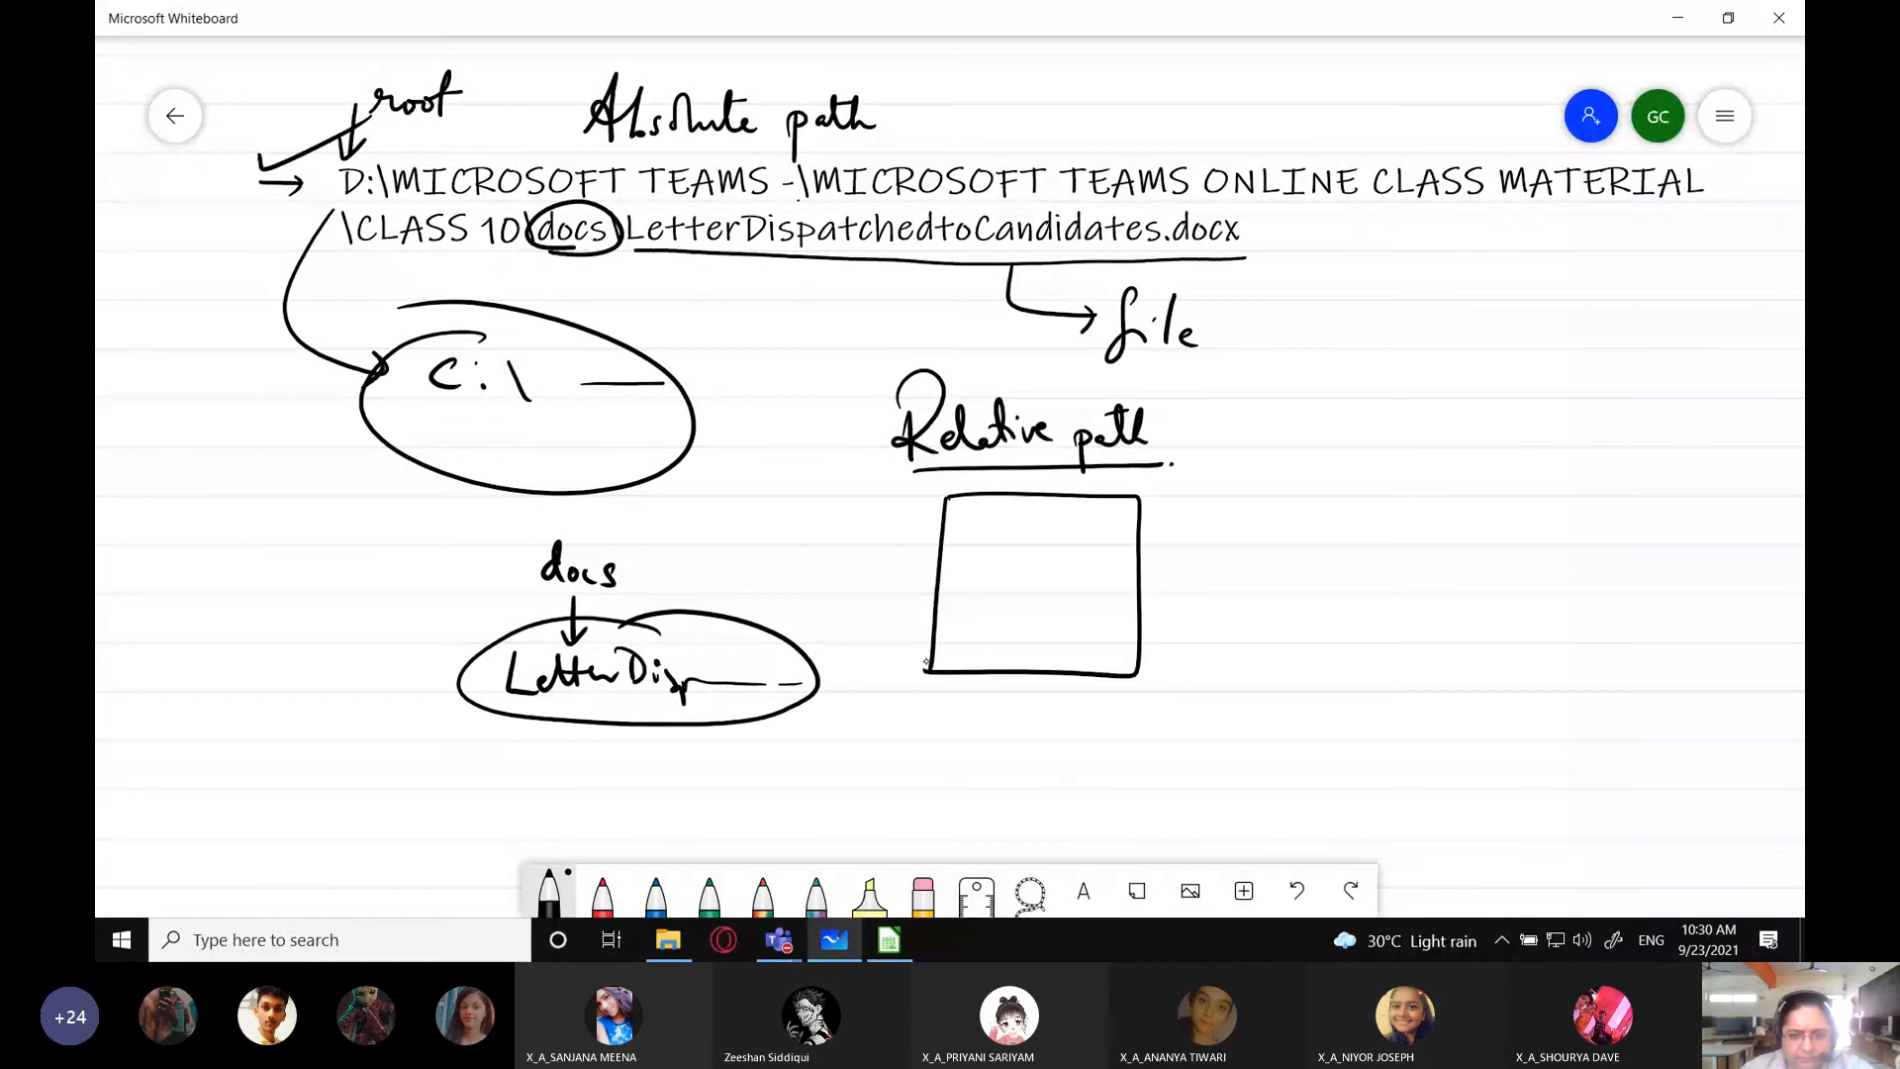
{"action": "mouse_move", "coordinate": [969, 509]}
{"action": "left_mouse_down"}
{"action": "mouse_move", "coordinate": [966, 533]}
{"action": "mouse_move", "coordinate": [982, 505]}
{"action": "left_mouse_up"}
{"action": "left_click_drag", "start_coordinate": [969, 520], "coordinate": [992, 530]}
{"action": "left_click_drag", "start_coordinate": [1002, 522], "coordinate": [1017, 527]}
{"action": "mouse_move", "coordinate": [1032, 513]}
{"action": "left_mouse_down"}
{"action": "mouse_move", "coordinate": [1036, 535]}
{"action": "mouse_move", "coordinate": [955, 592]}
{"action": "left_mouse_up"}
{"action": "left_click_drag", "start_coordinate": [956, 562], "coordinate": [984, 559]}
{"action": "left_click_drag", "start_coordinate": [993, 562], "coordinate": [1047, 596]}
{"action": "mouse_move", "coordinate": [1141, 522]}
{"action": "left_mouse_down"}
{"action": "mouse_move", "coordinate": [1288, 508]}
{"action": "mouse_move", "coordinate": [1279, 528]}
{"action": "mouse_move", "coordinate": [1433, 460]}
{"action": "left_mouse_up"}
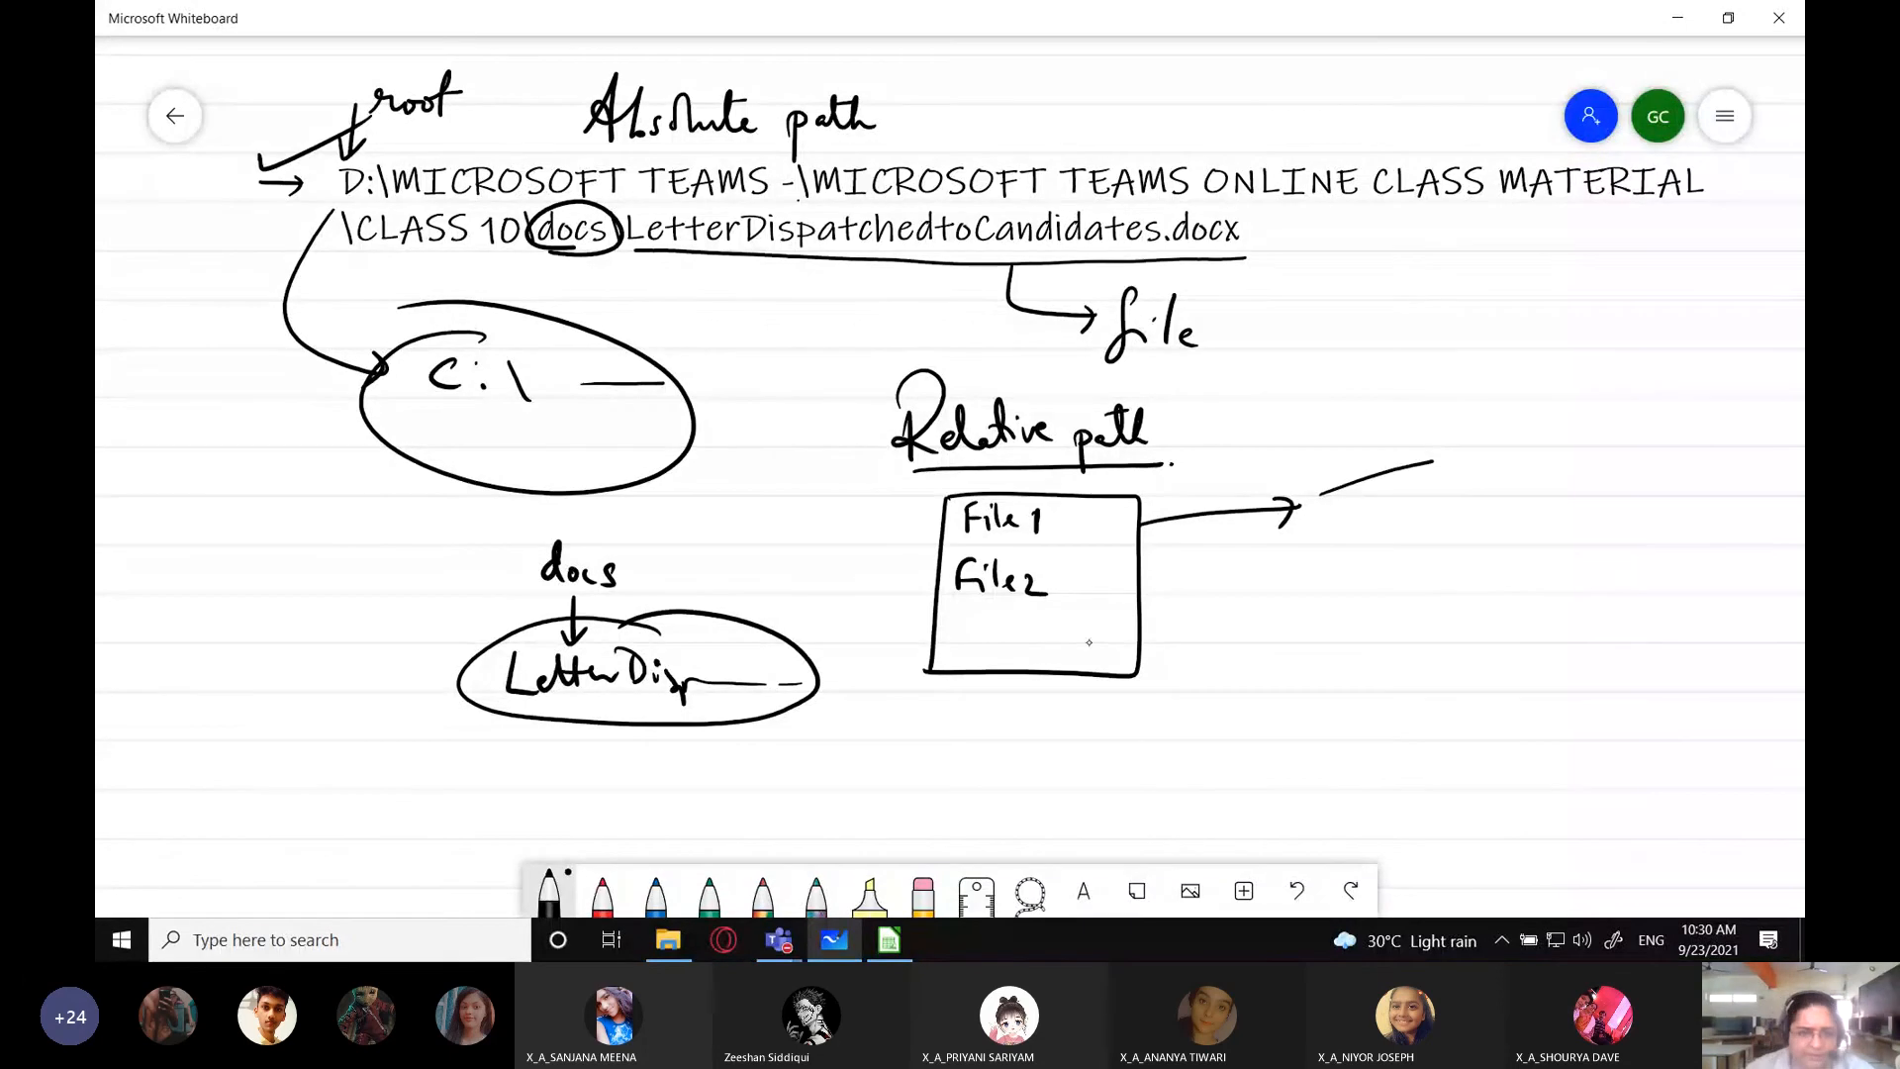
{"action": "mouse_move", "coordinate": [1087, 518]}
{"action": "left_mouse_down"}
{"action": "mouse_move", "coordinate": [946, 517]}
{"action": "mouse_move", "coordinate": [1096, 566]}
{"action": "left_mouse_up"}
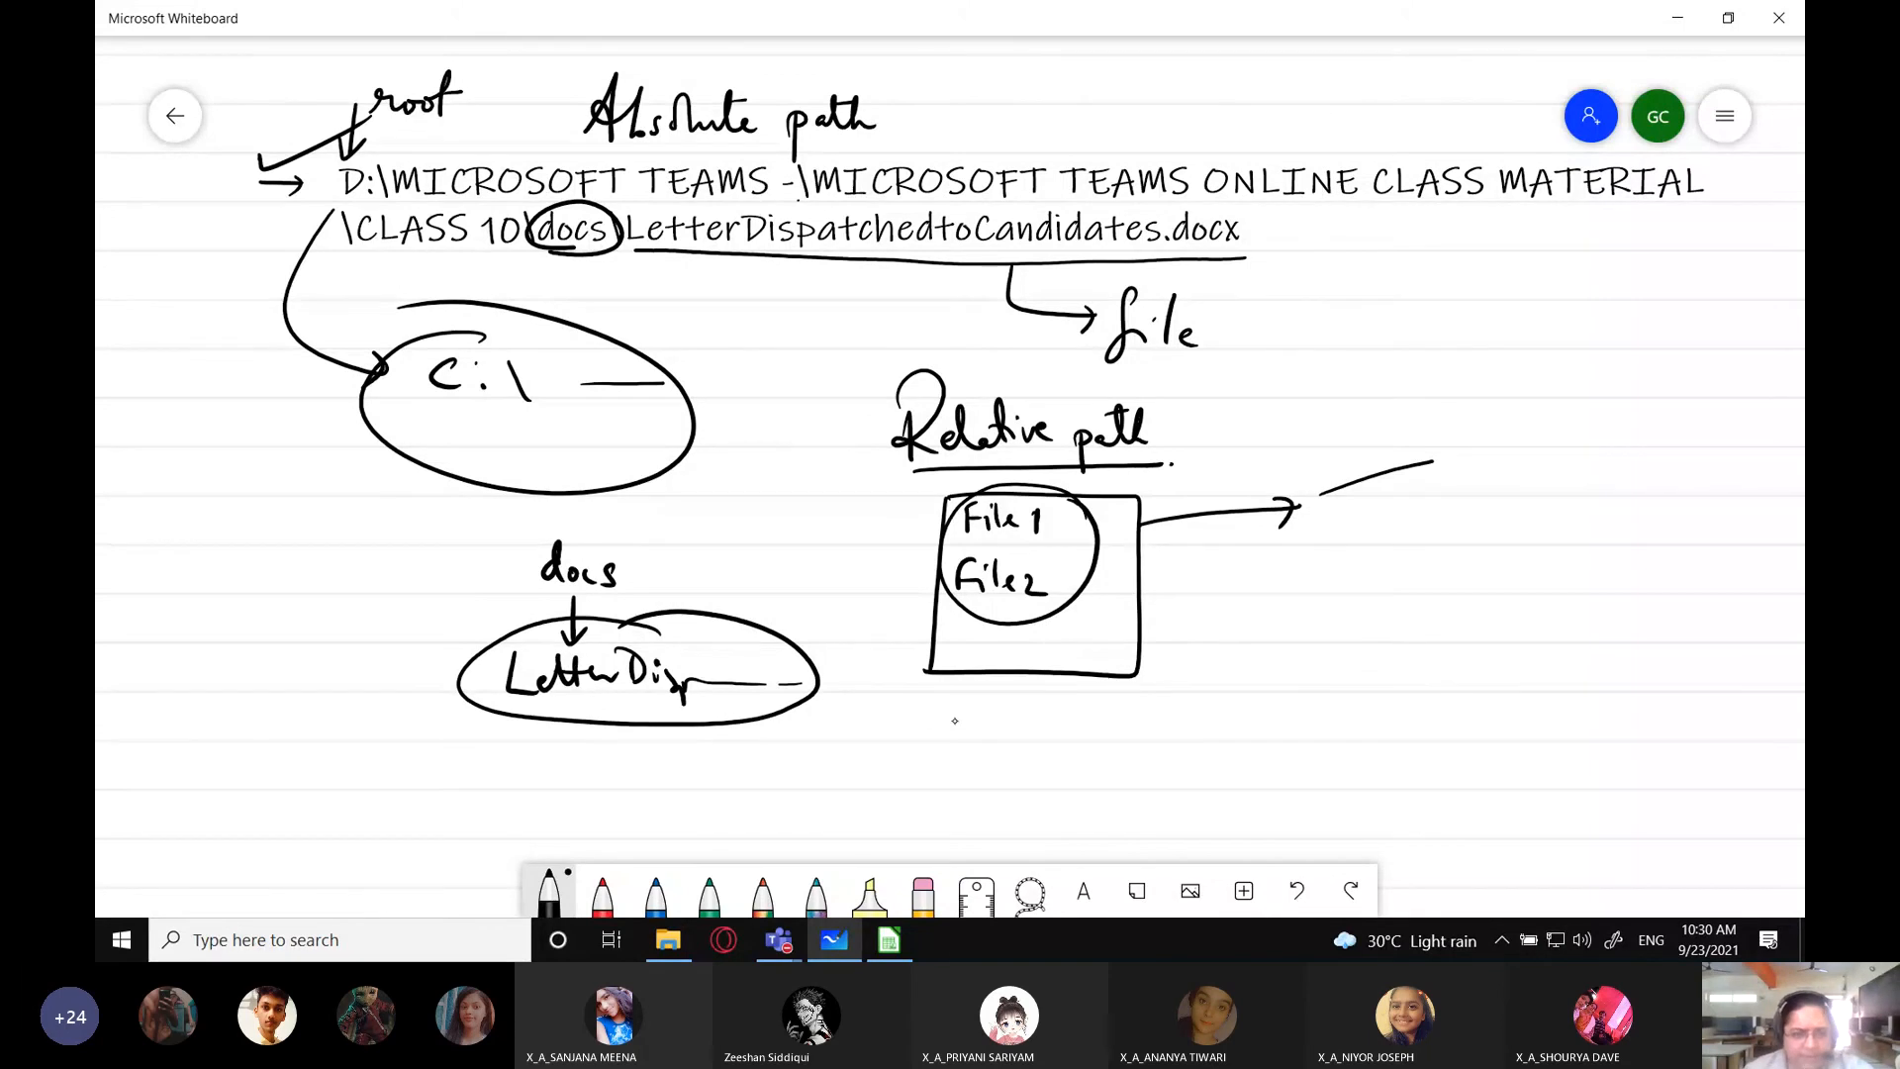
- Handwrite "docs\File1" with a second file name beneath it under the box, and circle both
{"action": "mouse_move", "coordinate": [955, 718]}
{"action": "left_mouse_down"}
{"action": "mouse_move", "coordinate": [1087, 737]}
{"action": "mouse_move", "coordinate": [1029, 778]}
{"action": "left_mouse_up"}
{"action": "left_click_drag", "start_coordinate": [1029, 761], "coordinate": [1098, 767]}
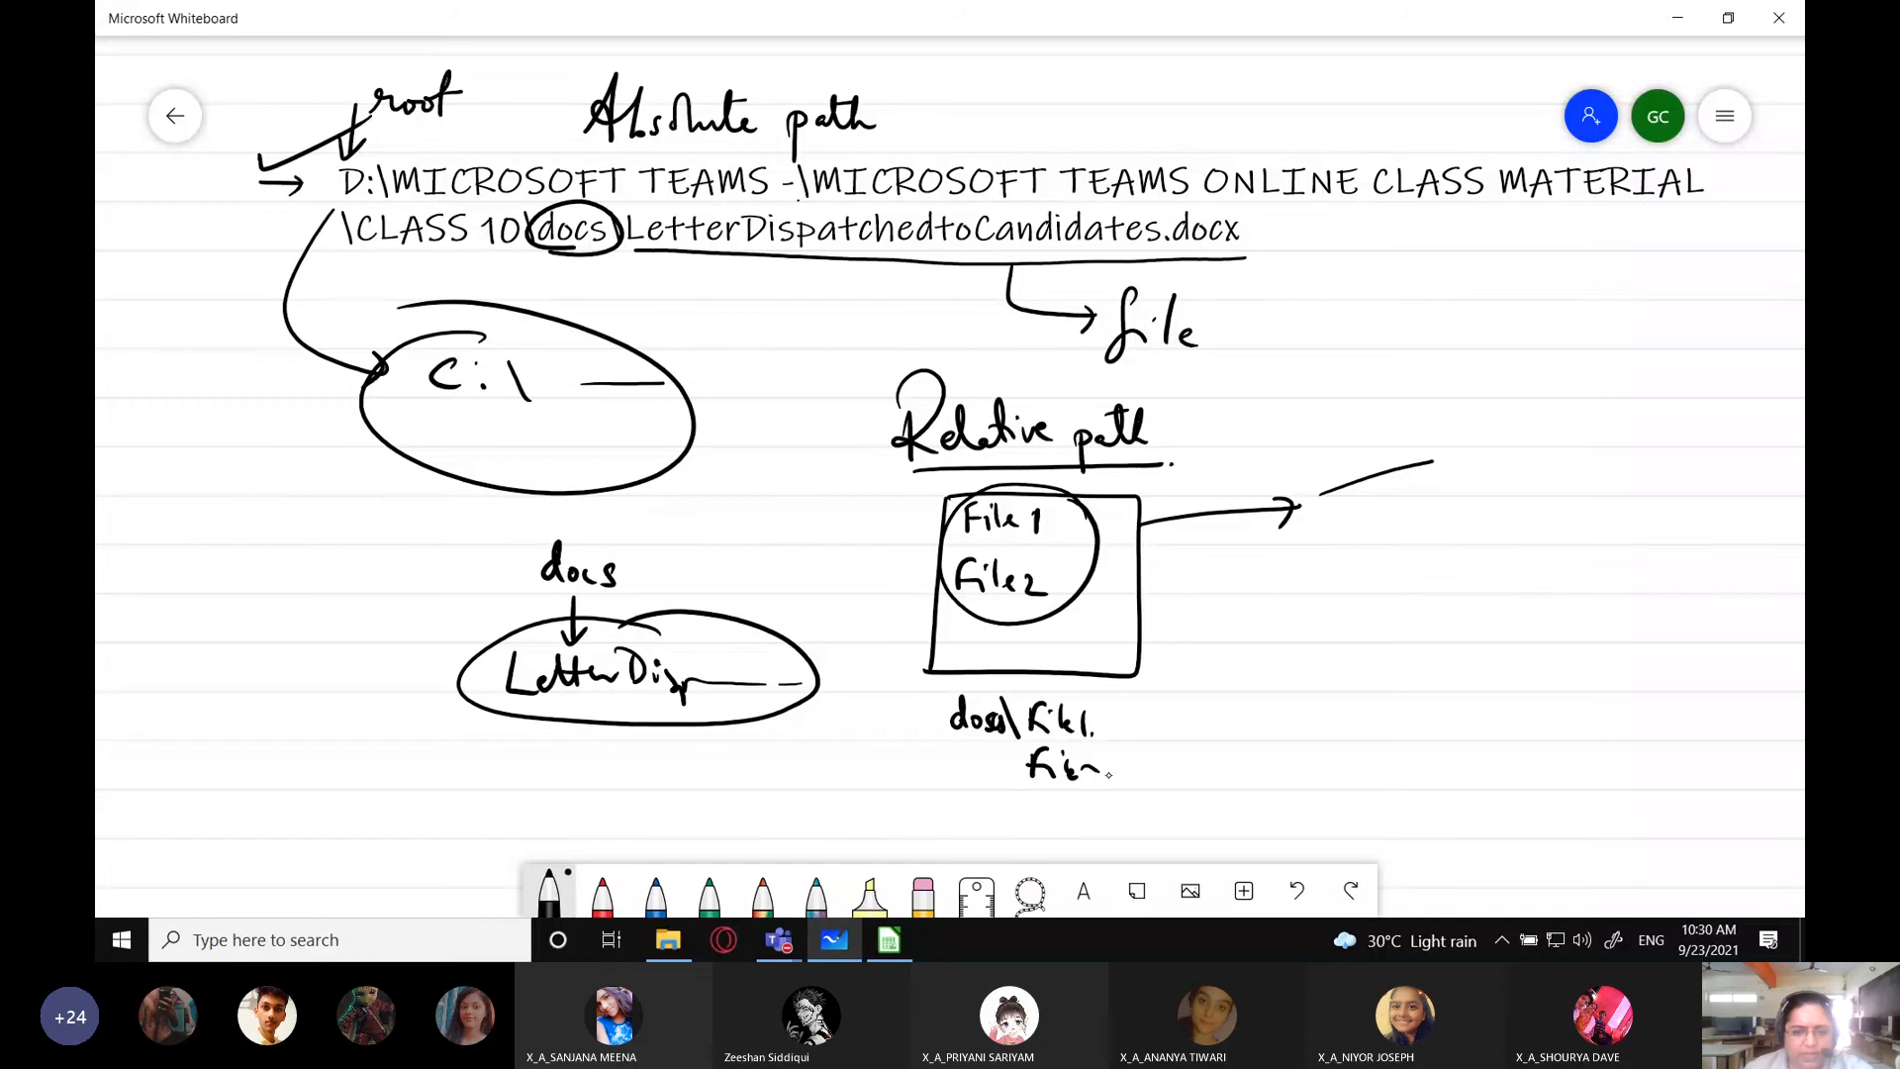
{"action": "mouse_move", "coordinate": [1072, 665]}
{"action": "left_mouse_down"}
{"action": "mouse_move", "coordinate": [912, 771]}
{"action": "mouse_move", "coordinate": [1103, 669]}
{"action": "left_mouse_up"}
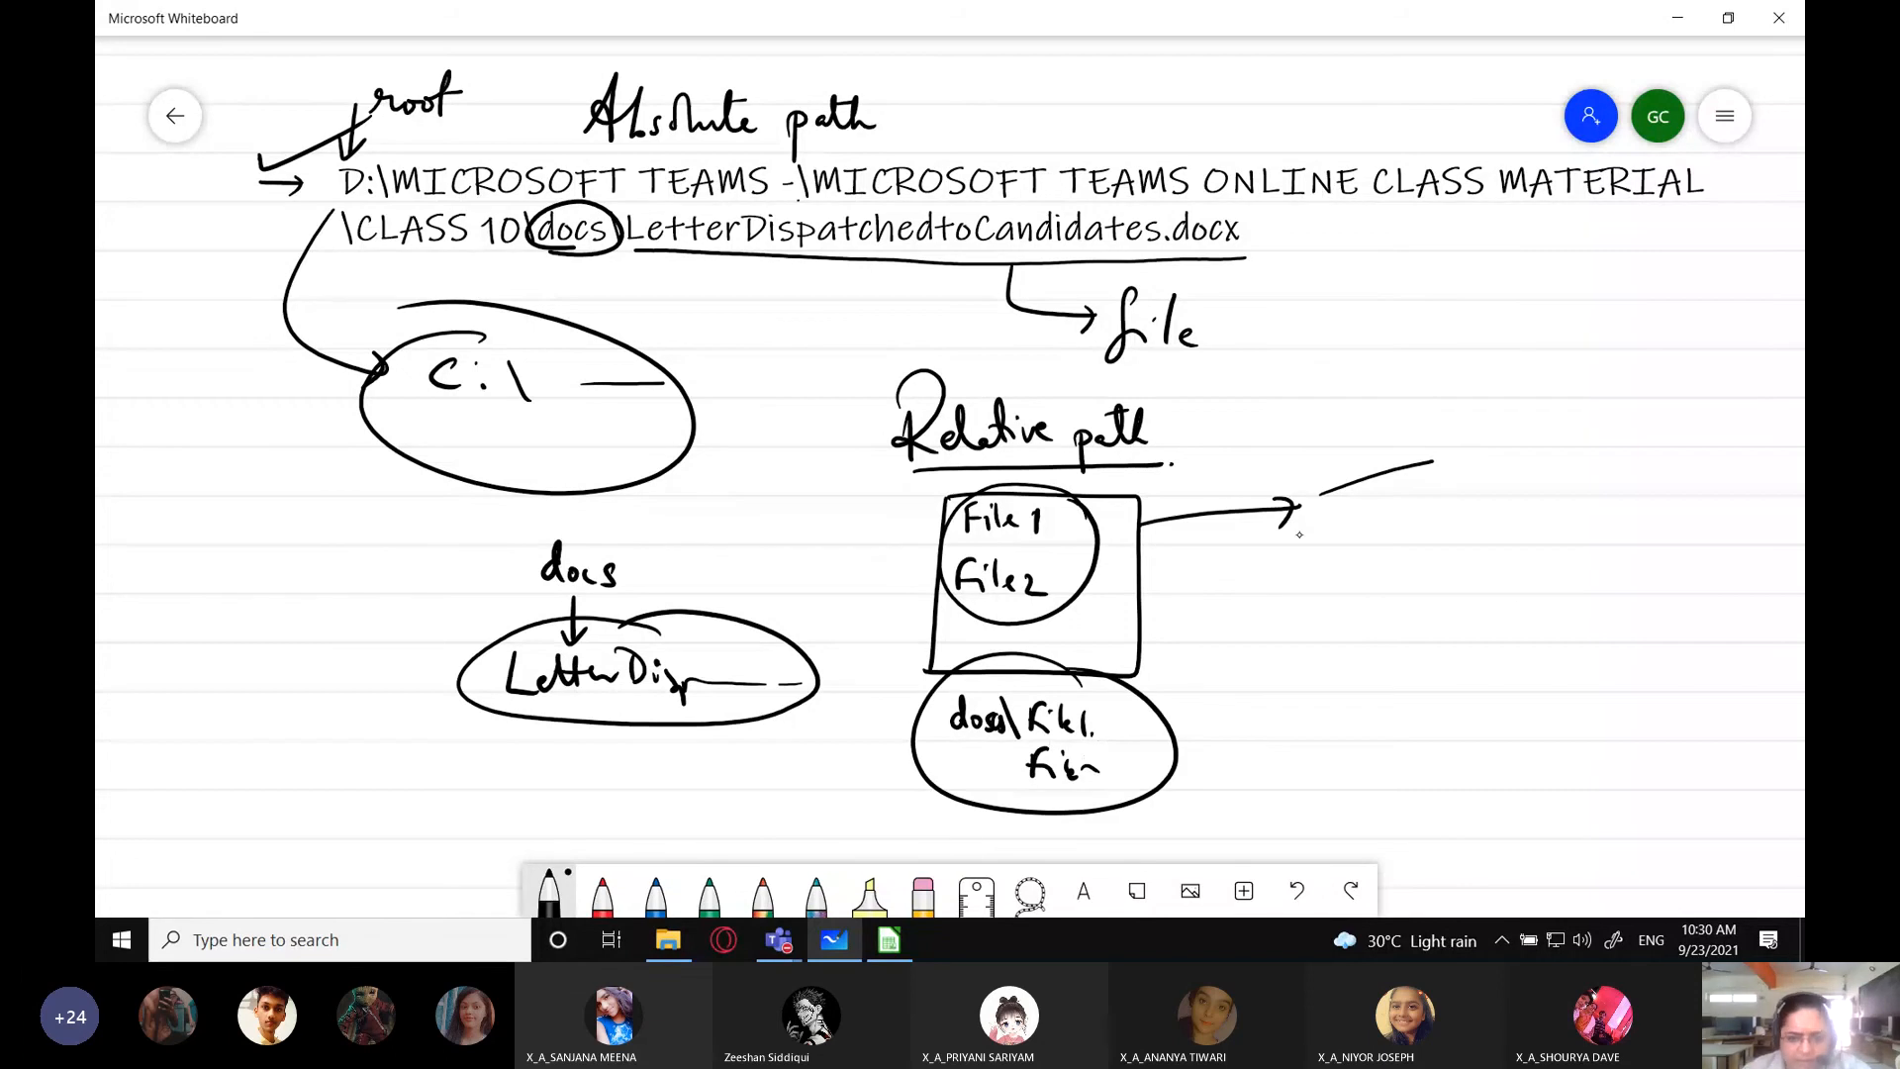
- Circle the whole file box and extend its outgoing arrow with a second arrow pointing up to the right
{"action": "mouse_move", "coordinate": [1123, 498]}
{"action": "left_mouse_down"}
{"action": "mouse_move", "coordinate": [928, 544]}
{"action": "mouse_move", "coordinate": [1089, 689]}
{"action": "mouse_move", "coordinate": [1147, 588]}
{"action": "mouse_move", "coordinate": [1080, 490]}
{"action": "left_mouse_up"}
{"action": "mouse_move", "coordinate": [1296, 507]}
{"action": "left_mouse_down"}
{"action": "mouse_move", "coordinate": [1451, 447]}
{"action": "mouse_move", "coordinate": [1438, 485]}
{"action": "left_mouse_up"}
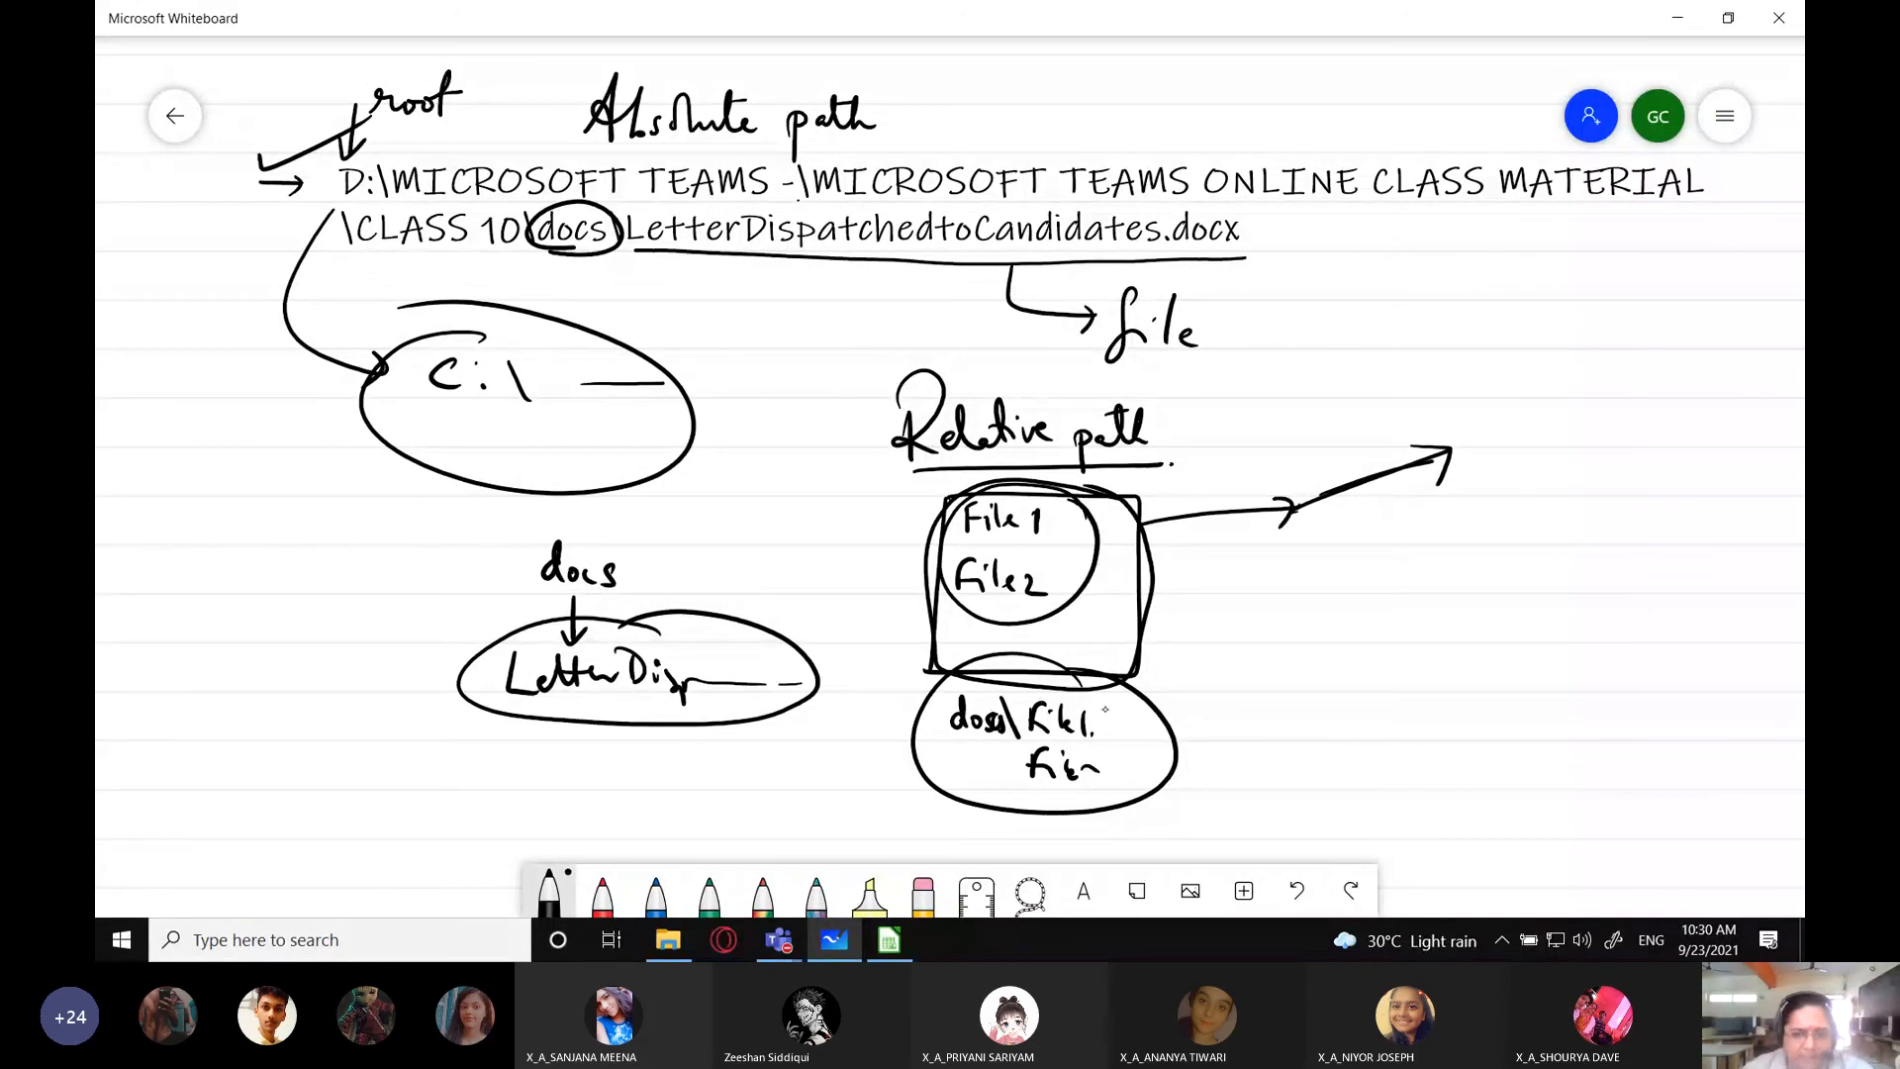
- Tick both file names under the box, circle the names inside it again and underline "D:\" in the pasted path
{"action": "left_click_drag", "start_coordinate": [1110, 728], "coordinate": [1199, 694]}
{"action": "left_click_drag", "start_coordinate": [1100, 762], "coordinate": [1202, 732]}
{"action": "mouse_move", "coordinate": [994, 481]}
{"action": "left_mouse_down"}
{"action": "mouse_move", "coordinate": [918, 584]}
{"action": "mouse_move", "coordinate": [1091, 512]}
{"action": "mouse_move", "coordinate": [946, 535]}
{"action": "mouse_move", "coordinate": [1088, 529]}
{"action": "left_mouse_up"}
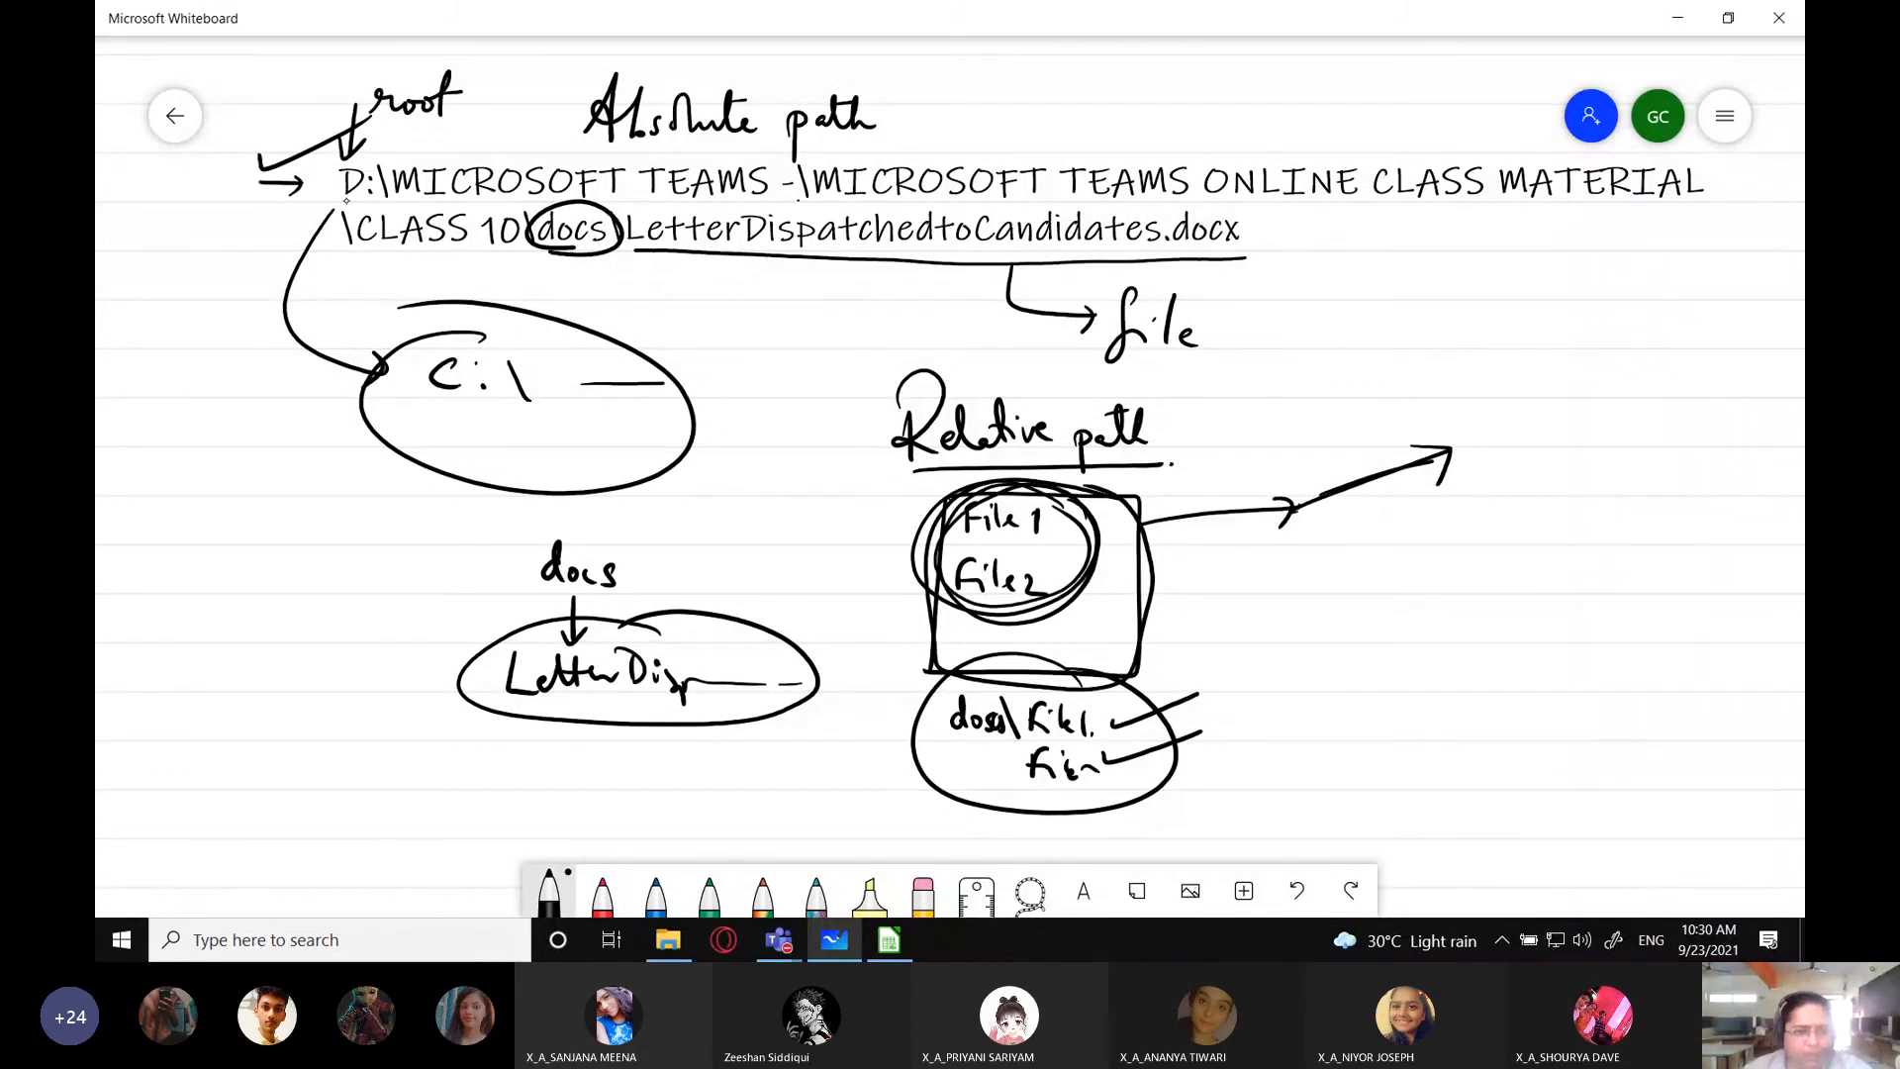
{"action": "left_click_drag", "start_coordinate": [346, 201], "coordinate": [390, 205]}
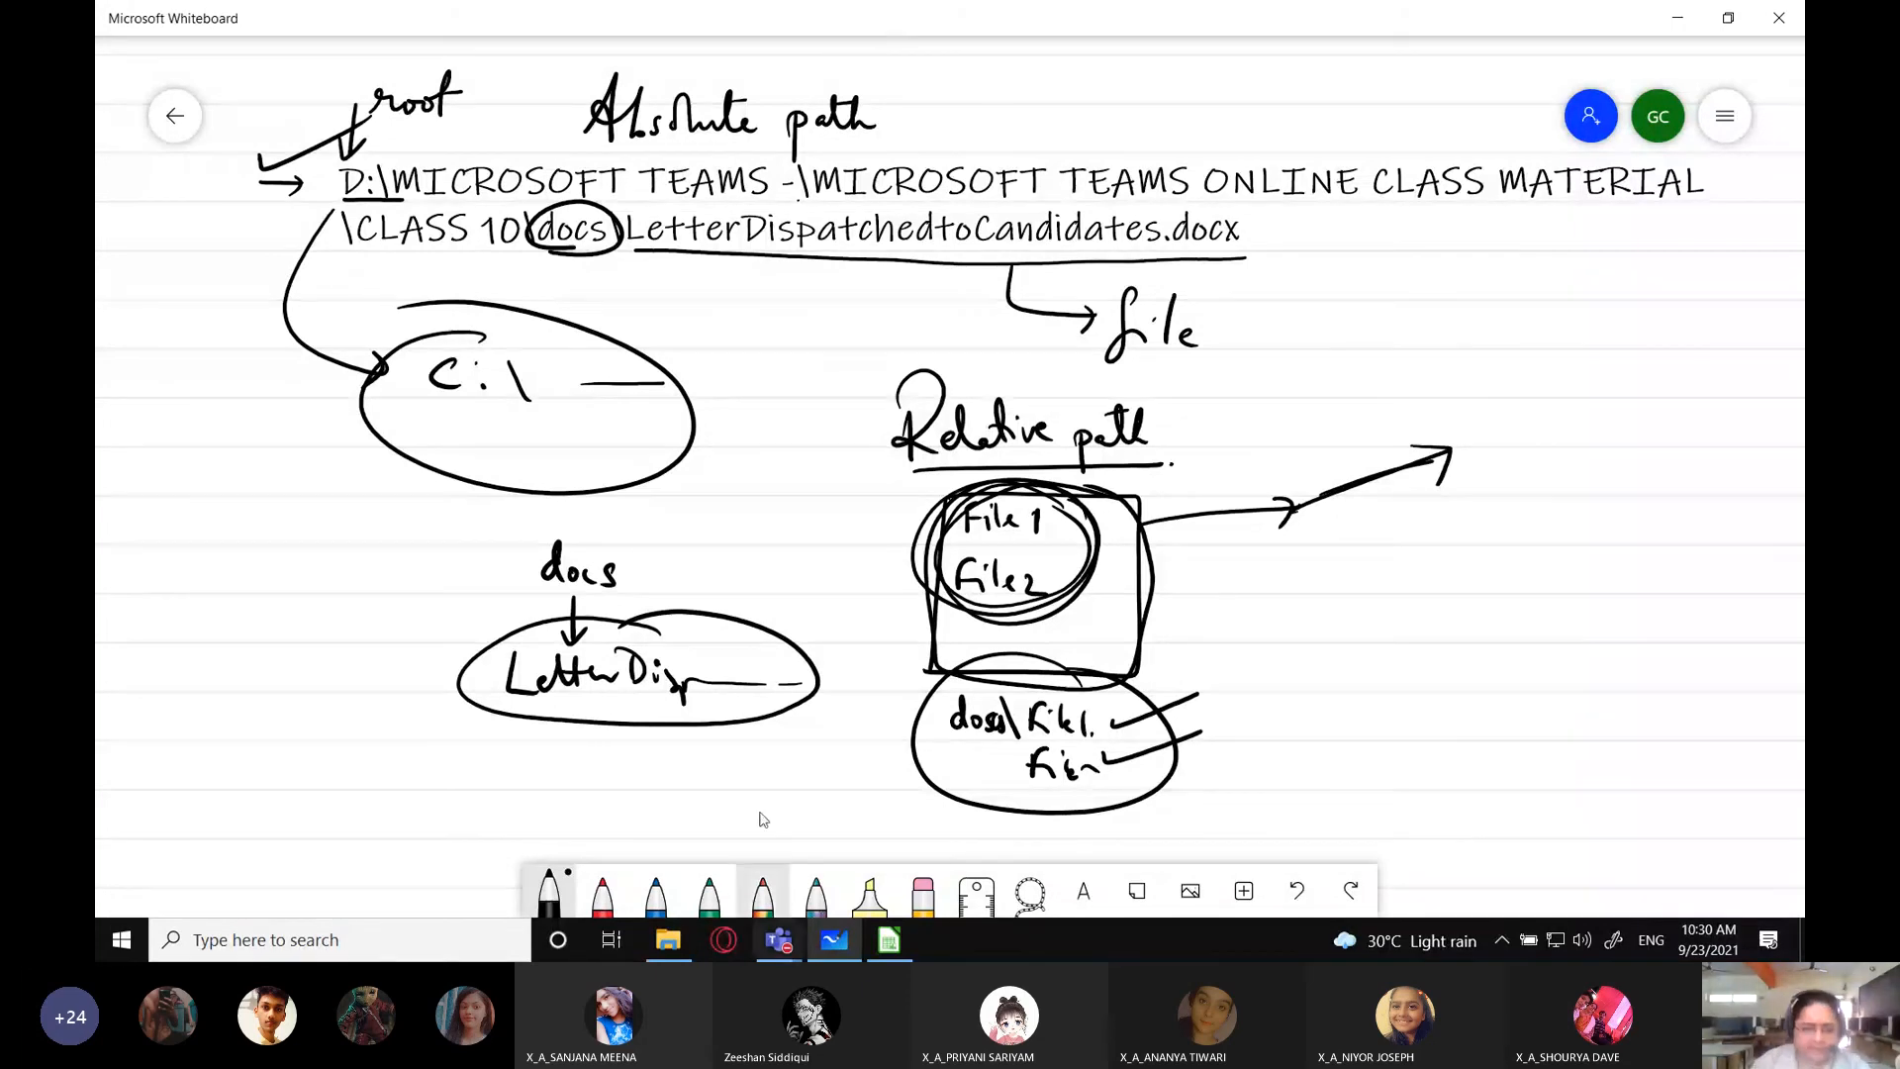
- Switch to File Explorer and point out the English Chapters Word file and the Linking Spreadsheets workbook in the docs folder
{"action": "left_click", "coordinate": [666, 940]}
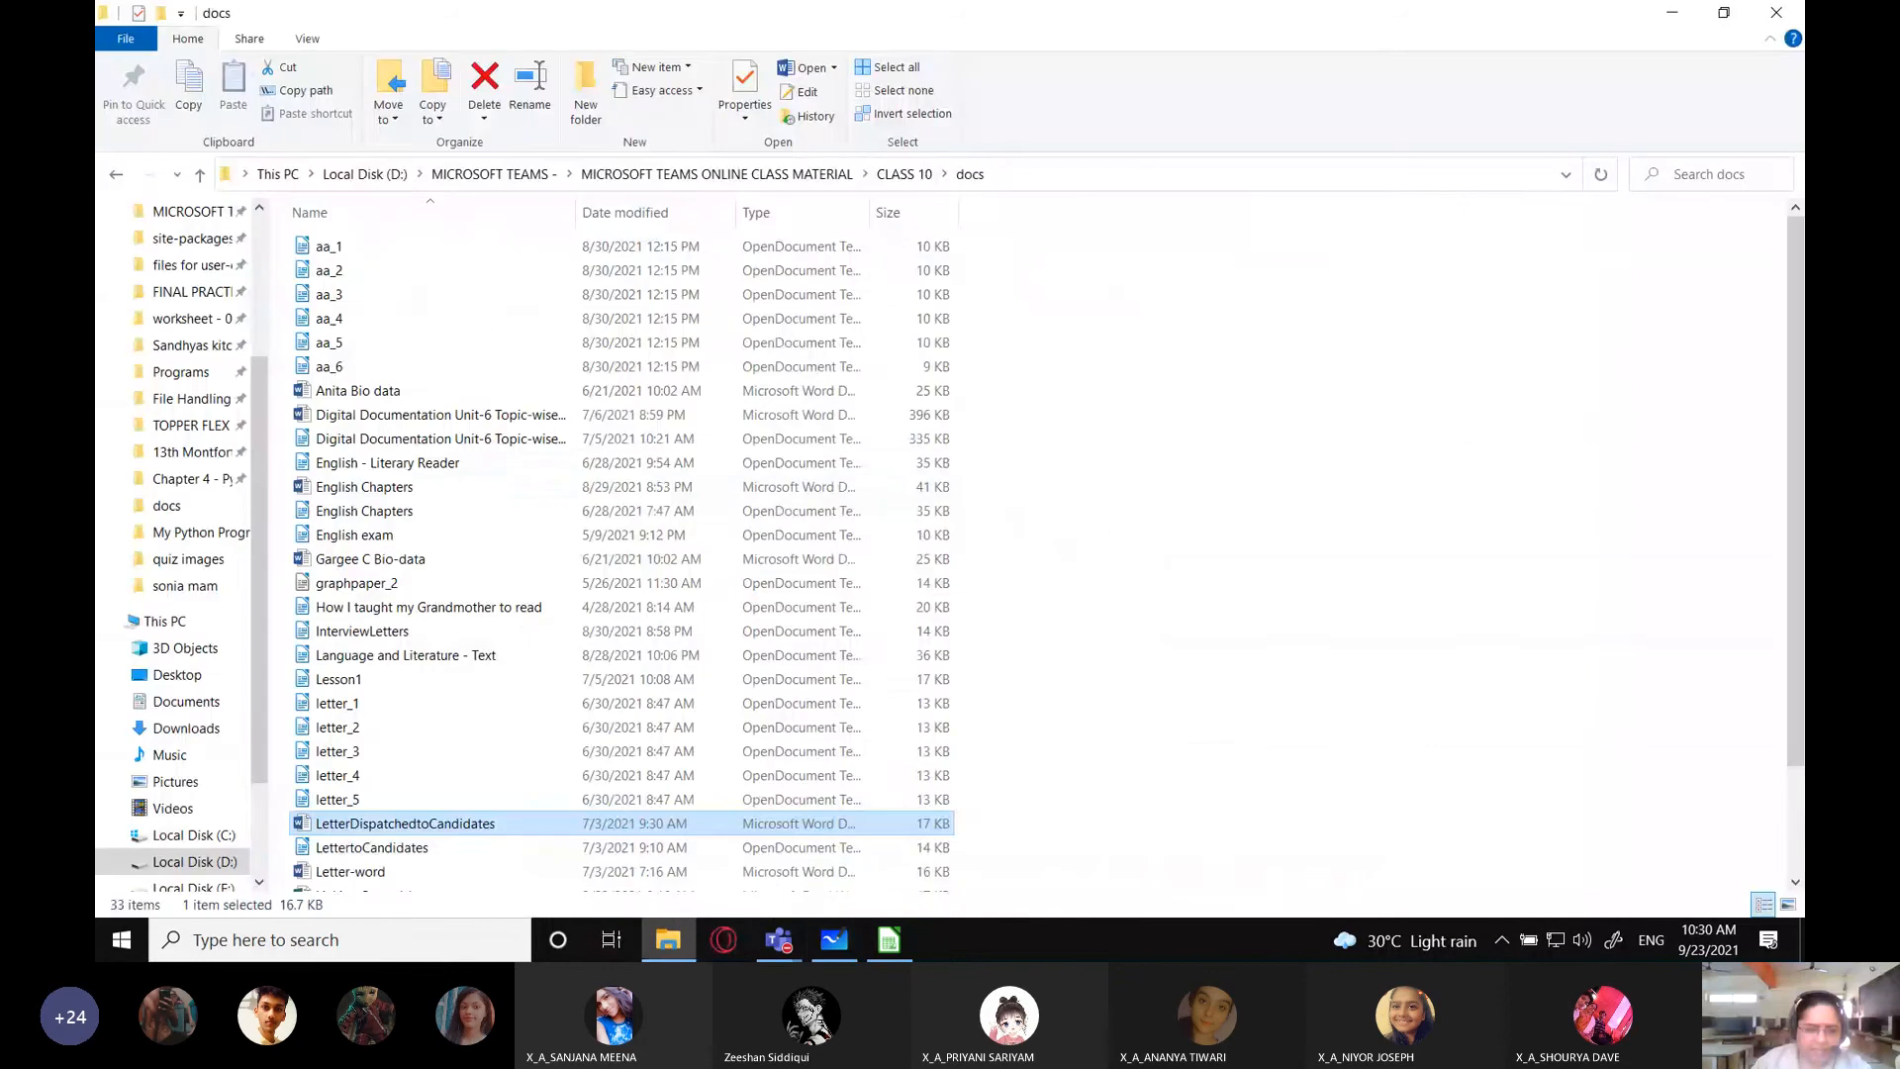
{"action": "scroll", "coordinate": [774, 673], "scroll_direction": "down", "scroll_amount": 2}
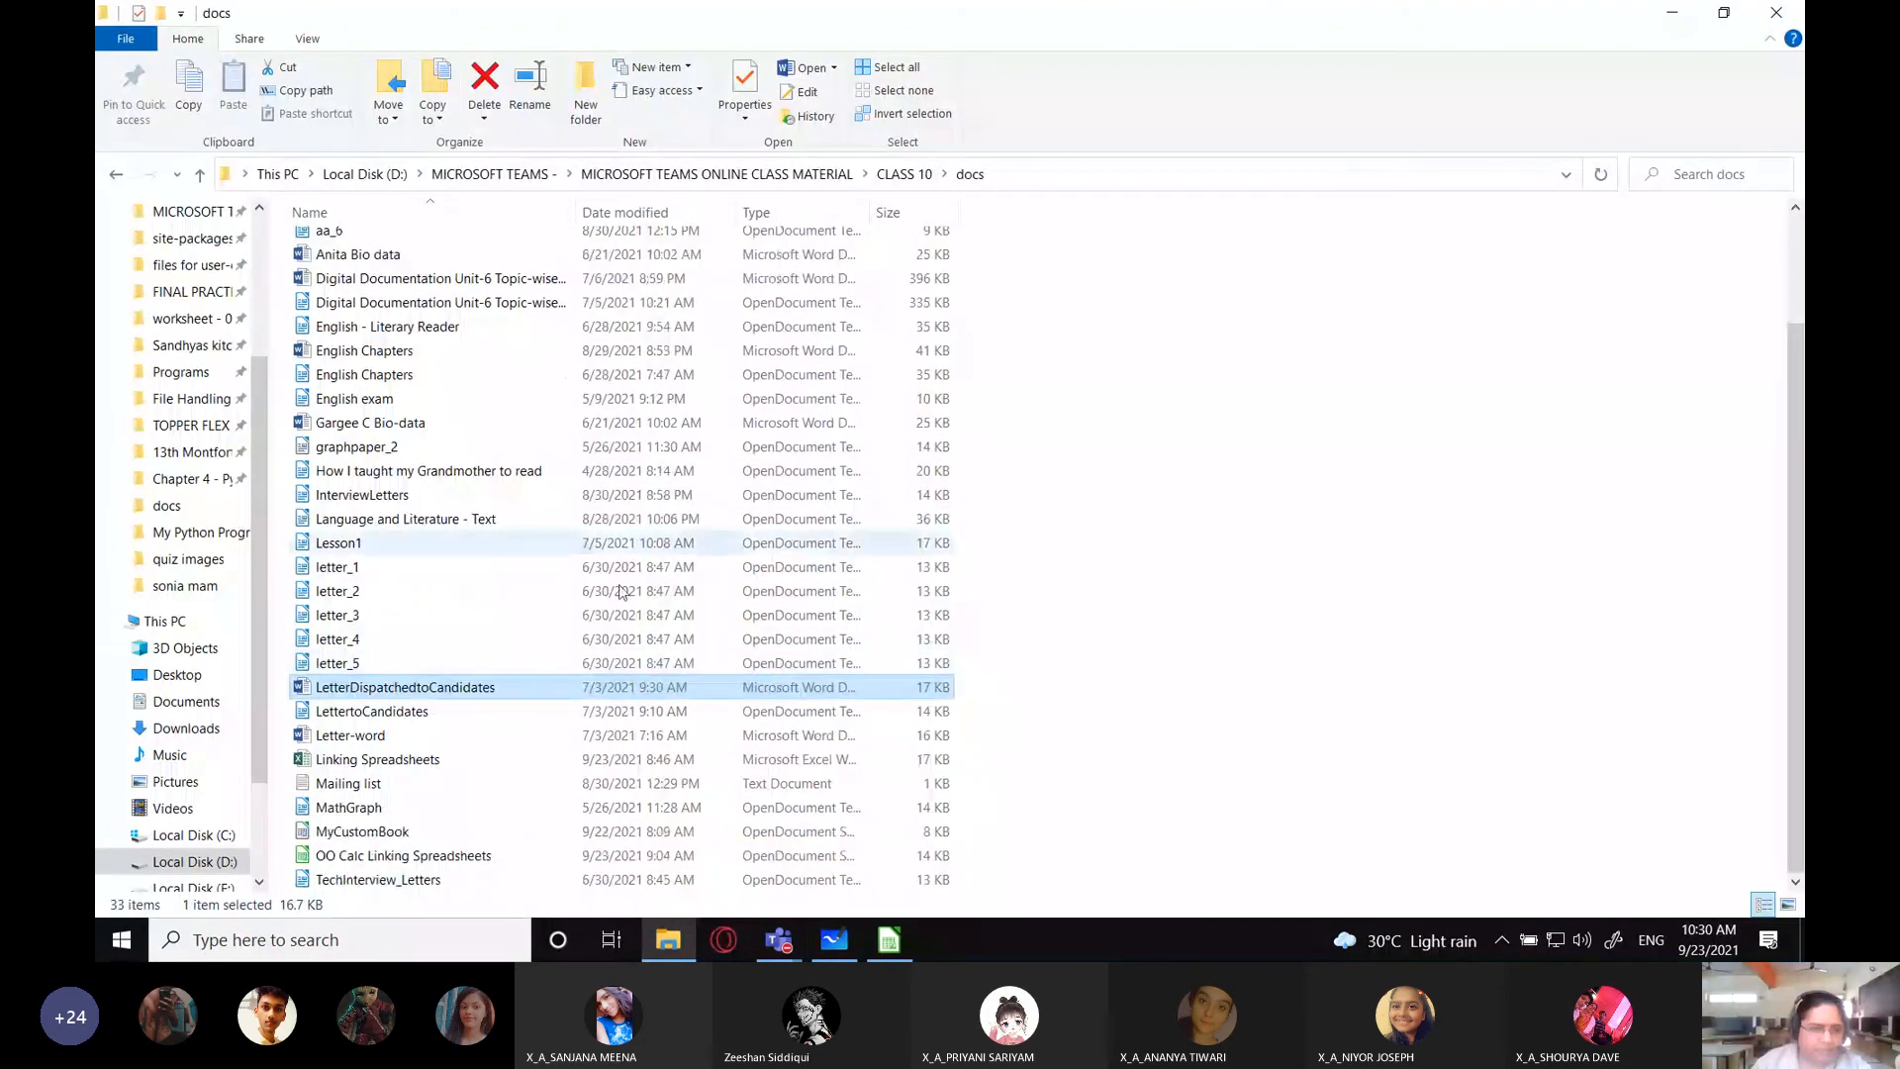
{"action": "scroll", "coordinate": [494, 544], "scroll_direction": "up", "scroll_amount": 2}
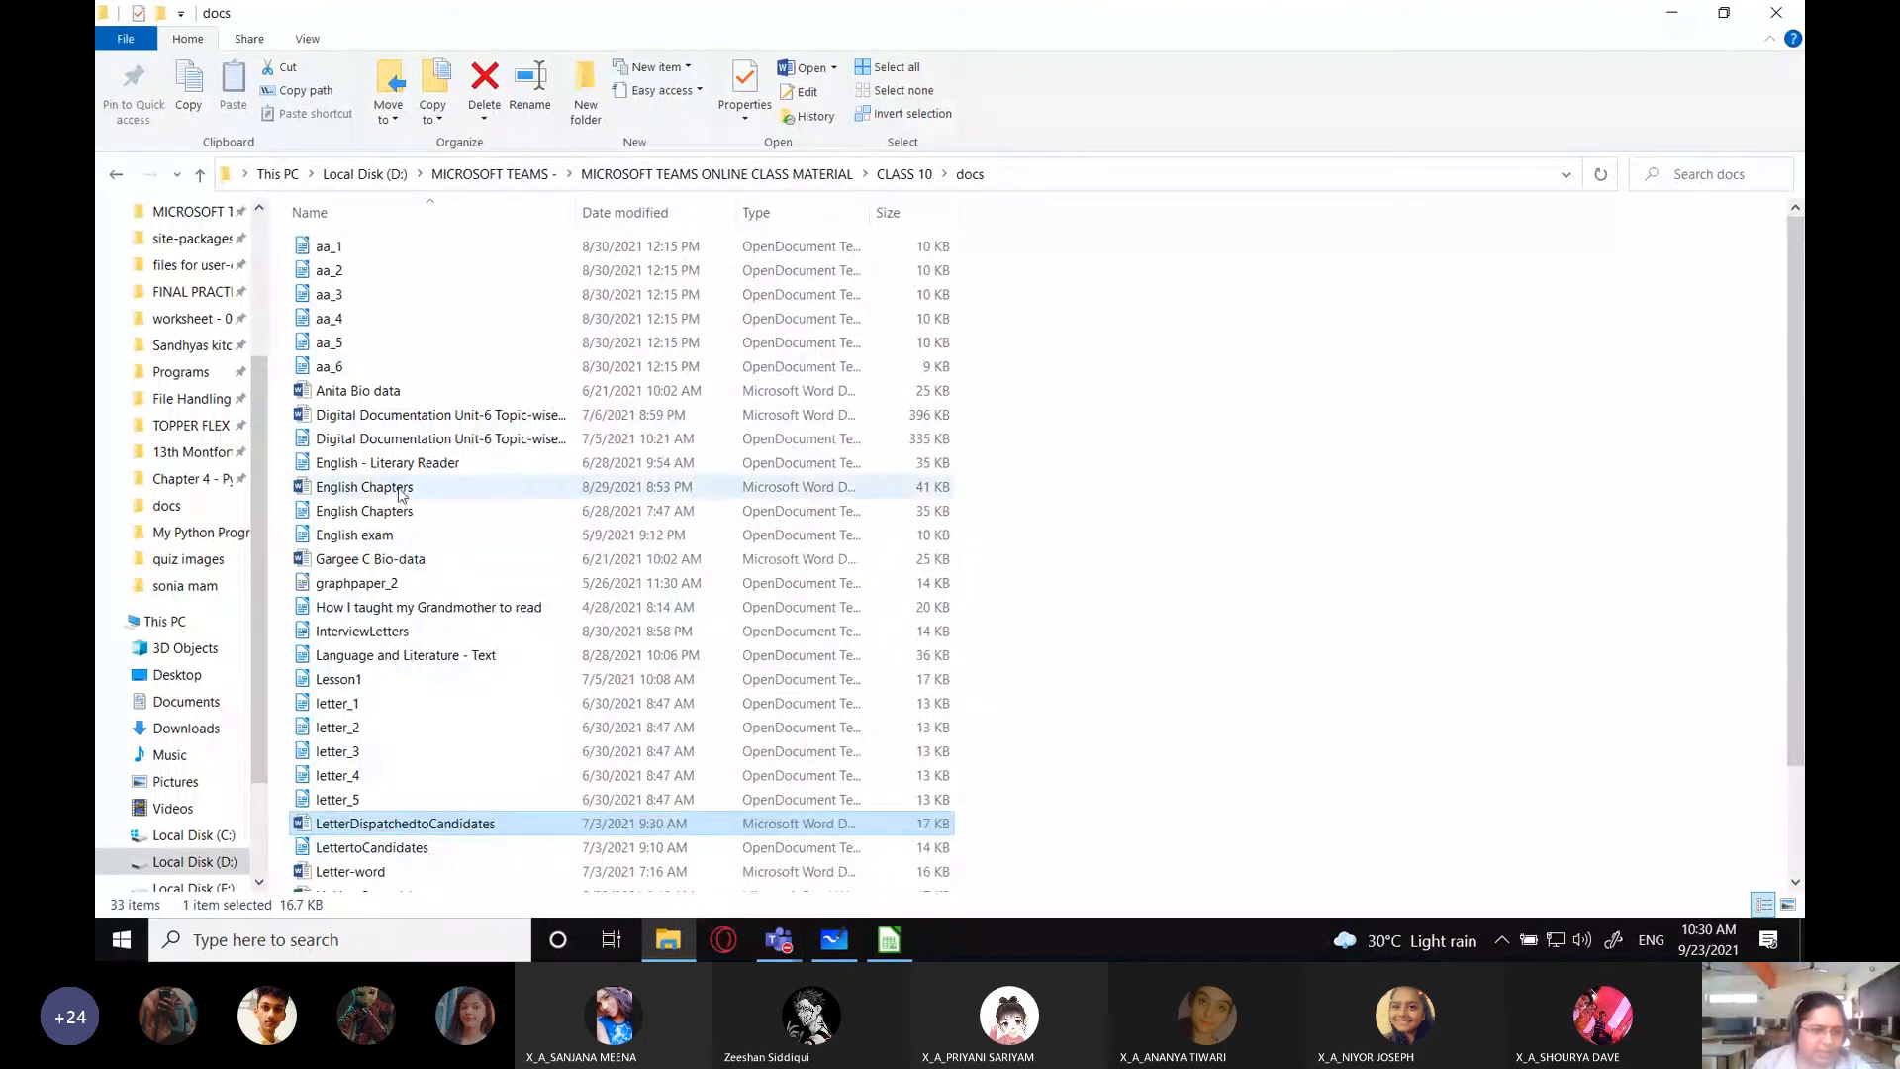
{"action": "left_click", "coordinate": [400, 491]}
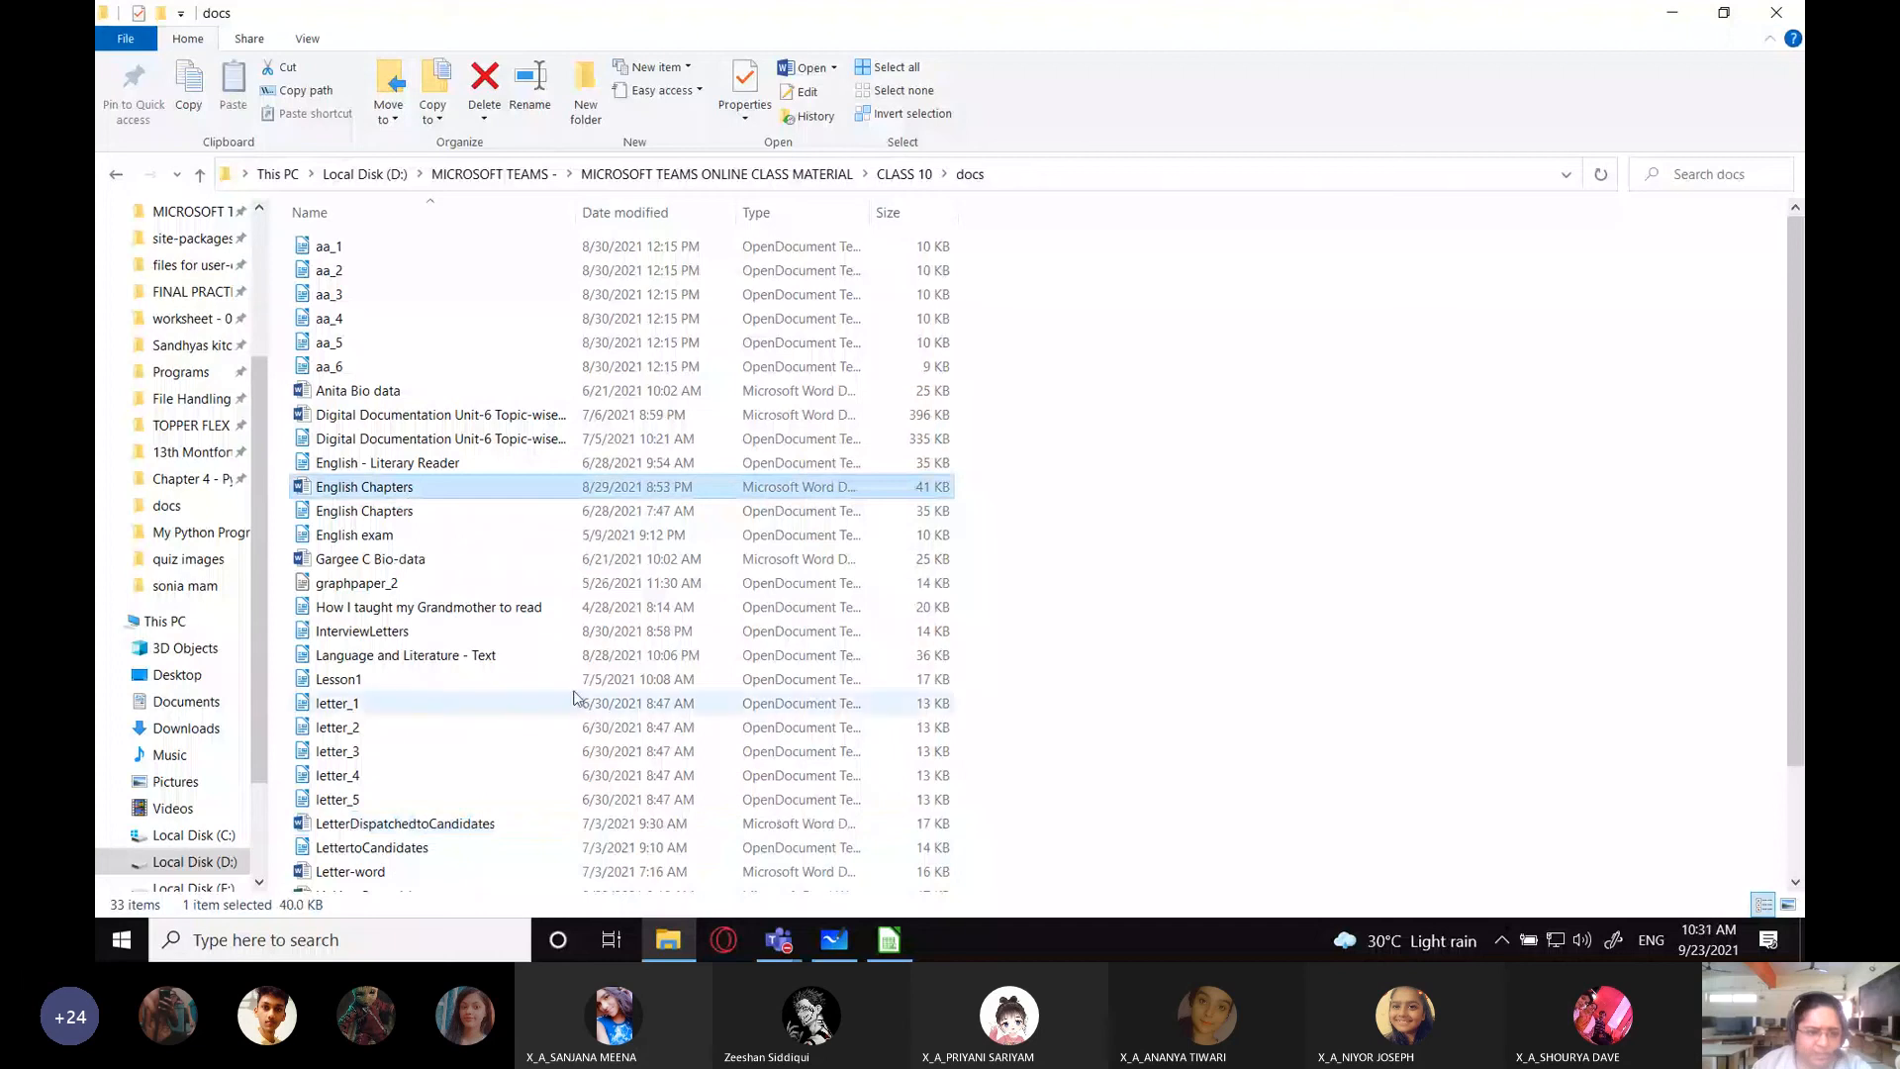
{"action": "scroll", "coordinate": [425, 740], "scroll_direction": "down", "scroll_amount": 2}
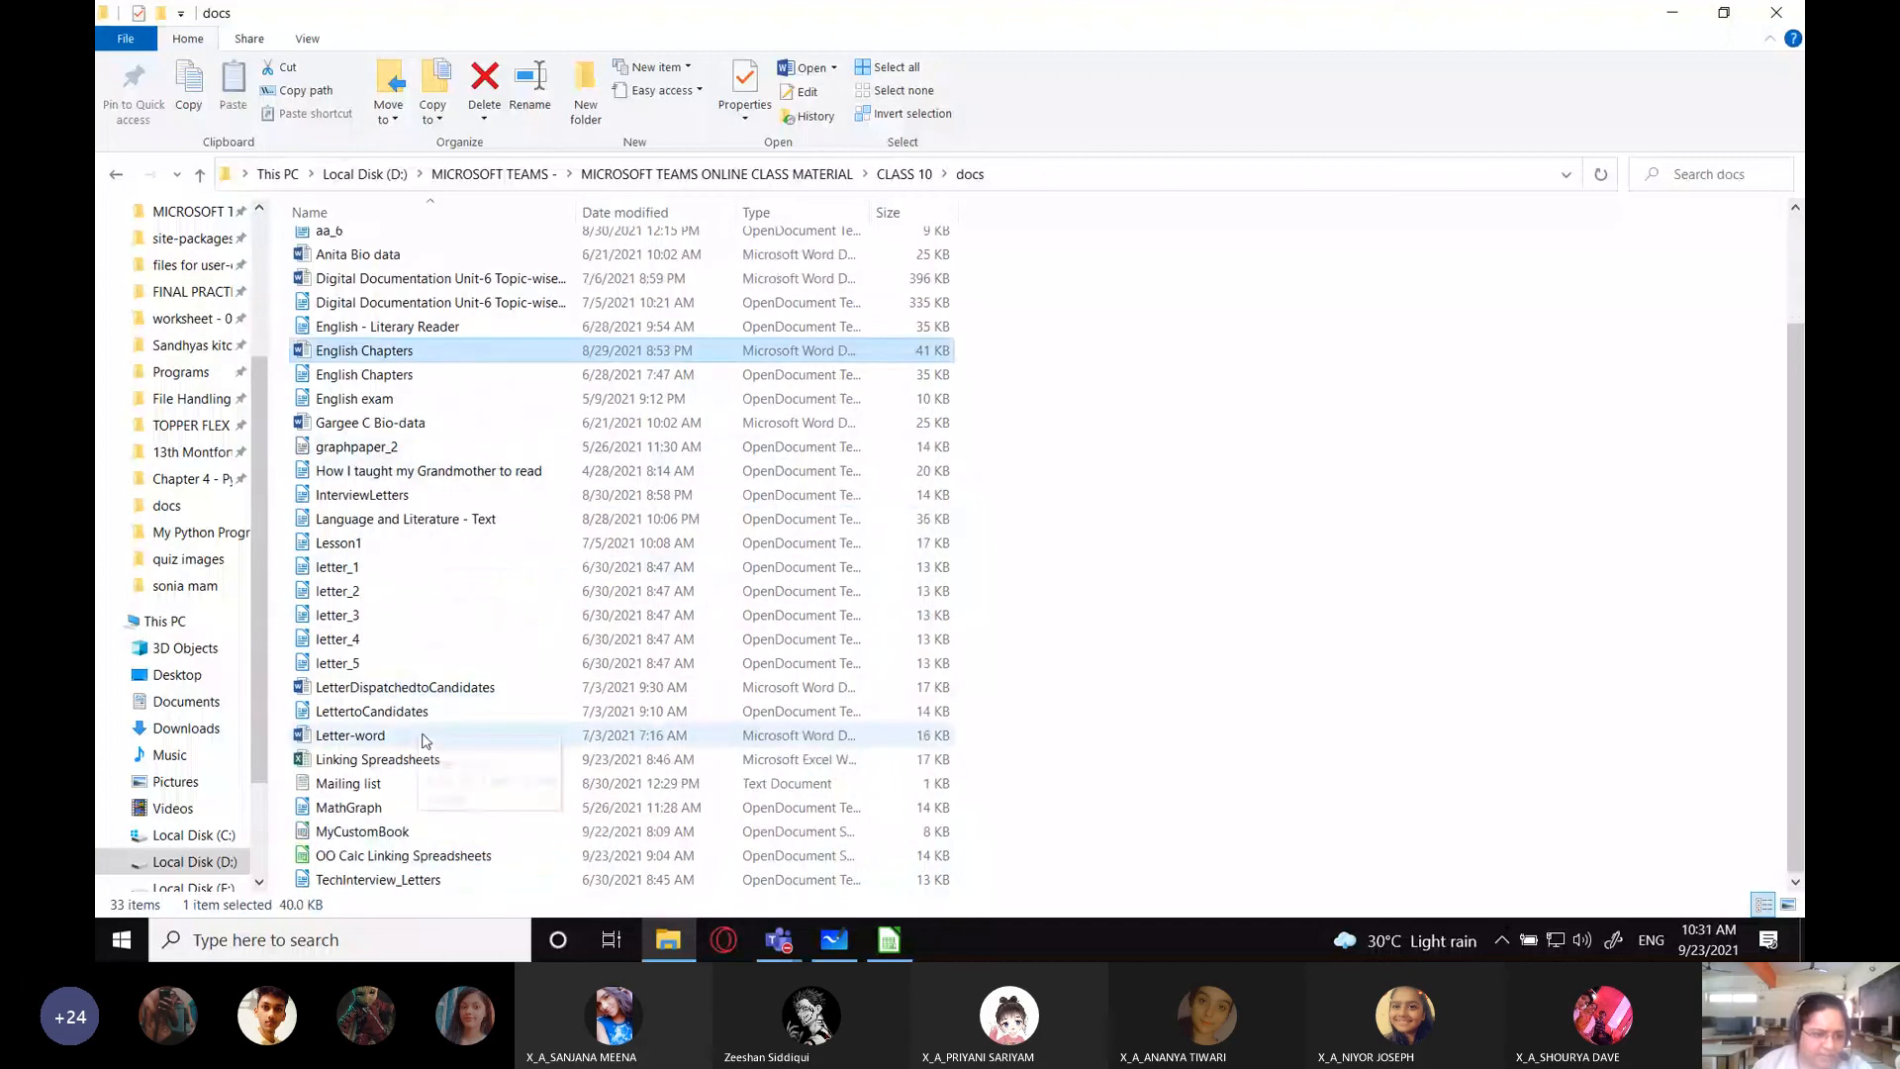
{"action": "left_click", "coordinate": [435, 760]}
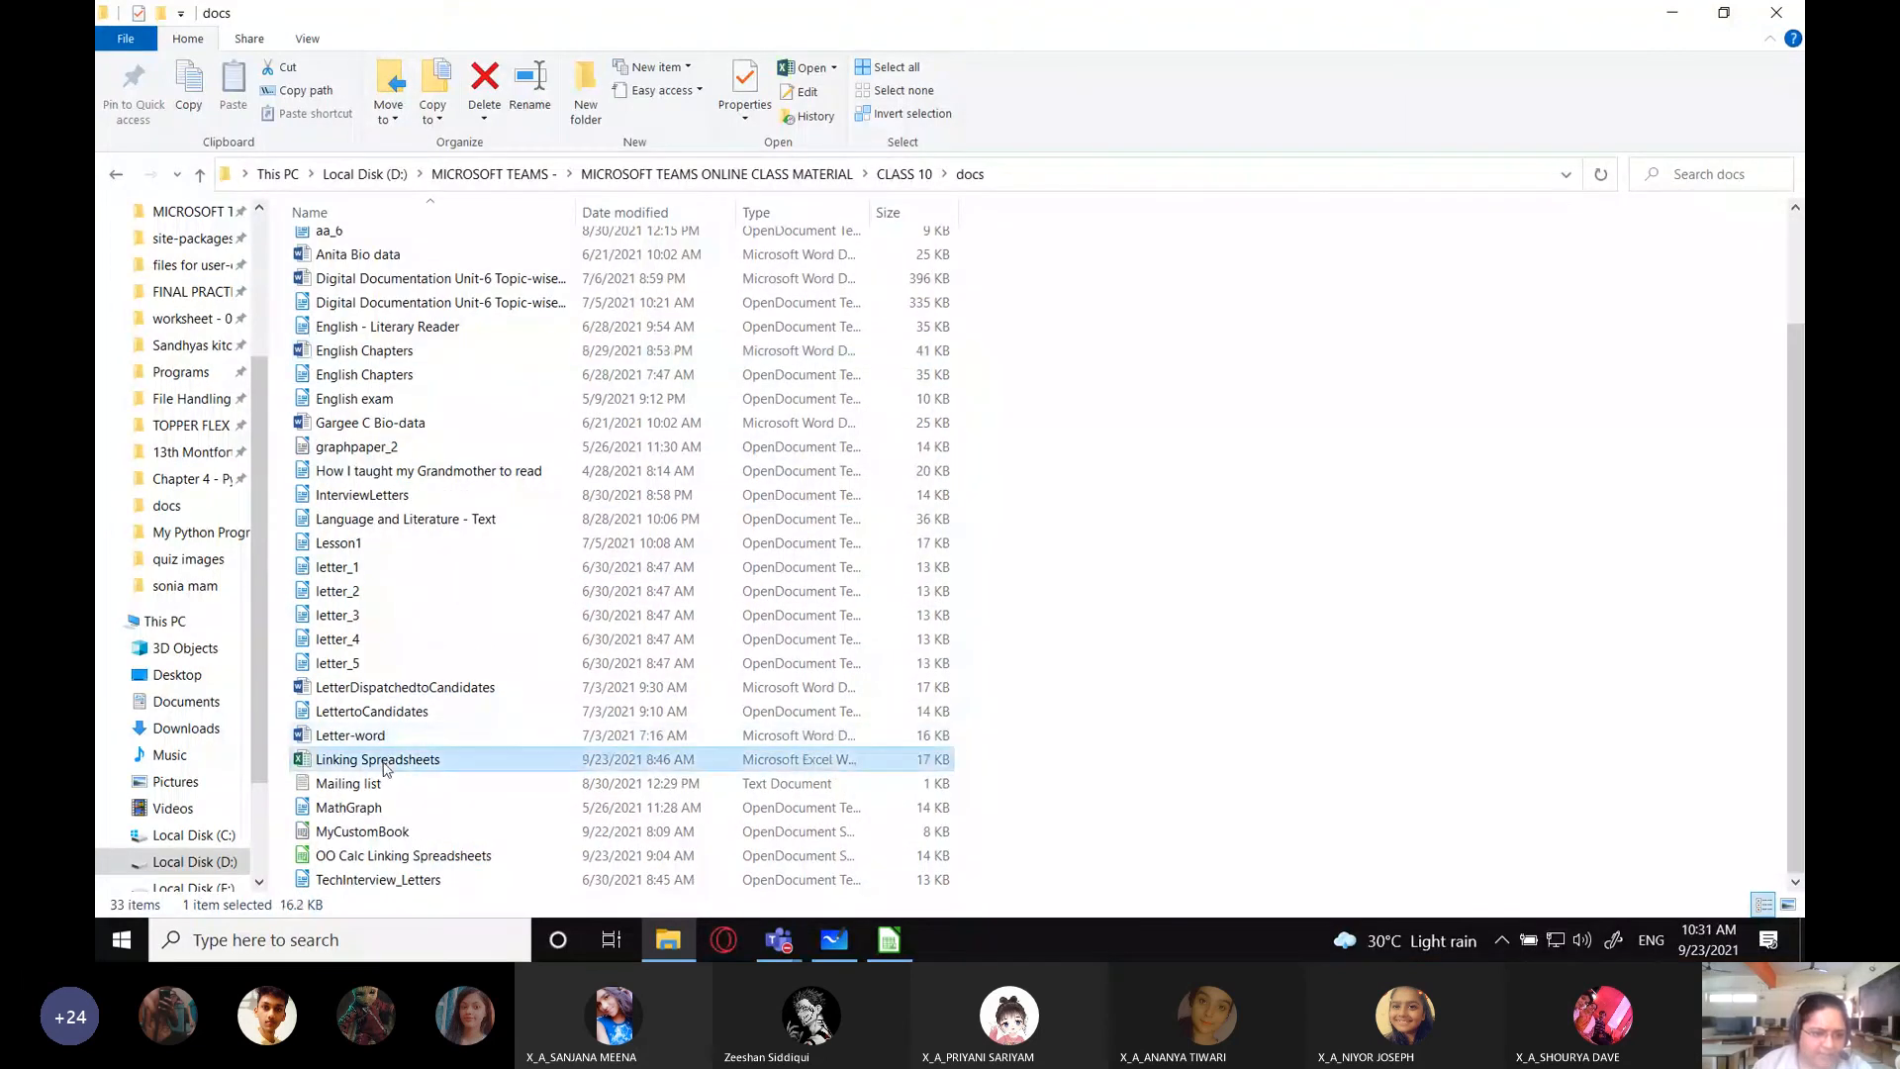
- Copy the full path of the English Chapters Word document from its security properties and close the properties
{"action": "left_click", "coordinate": [401, 360]}
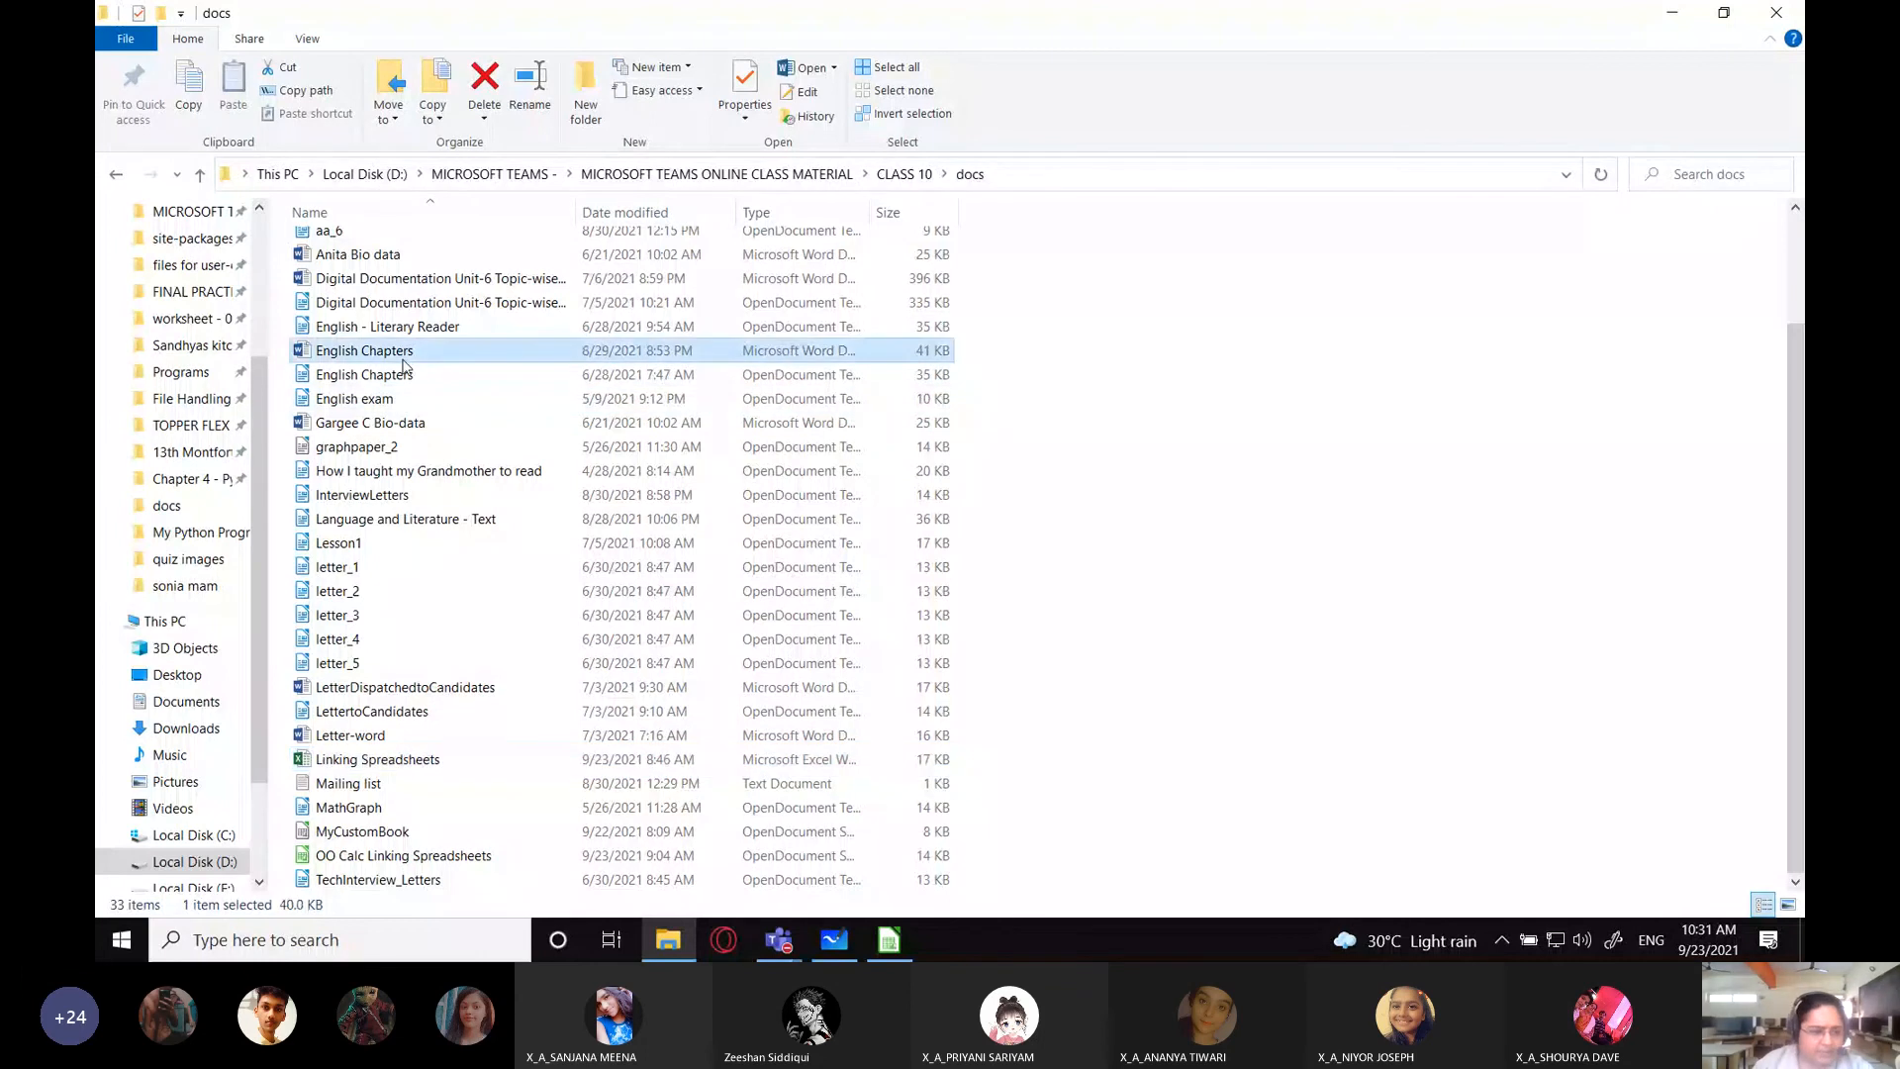
{"action": "right_click", "coordinate": [402, 364]}
{"action": "left_click", "coordinate": [158, 806]}
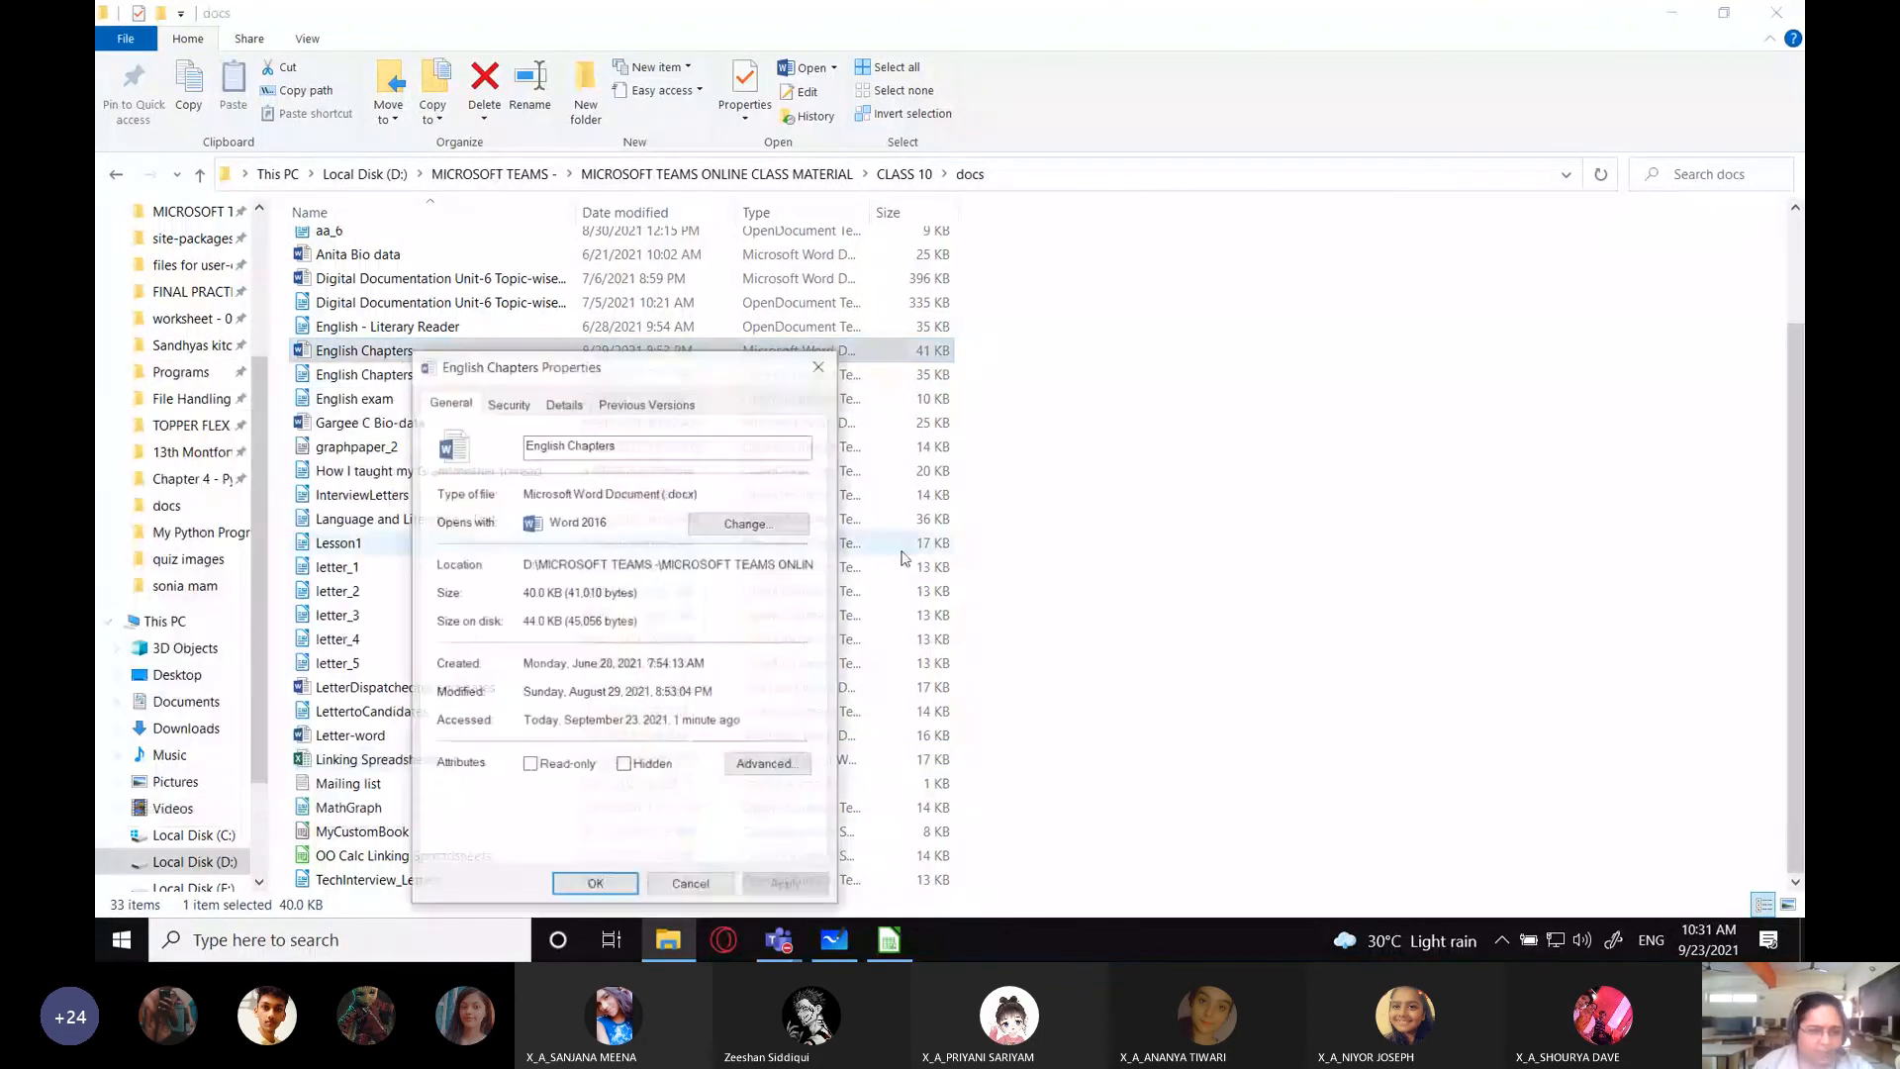
{"action": "left_click", "coordinate": [508, 403]}
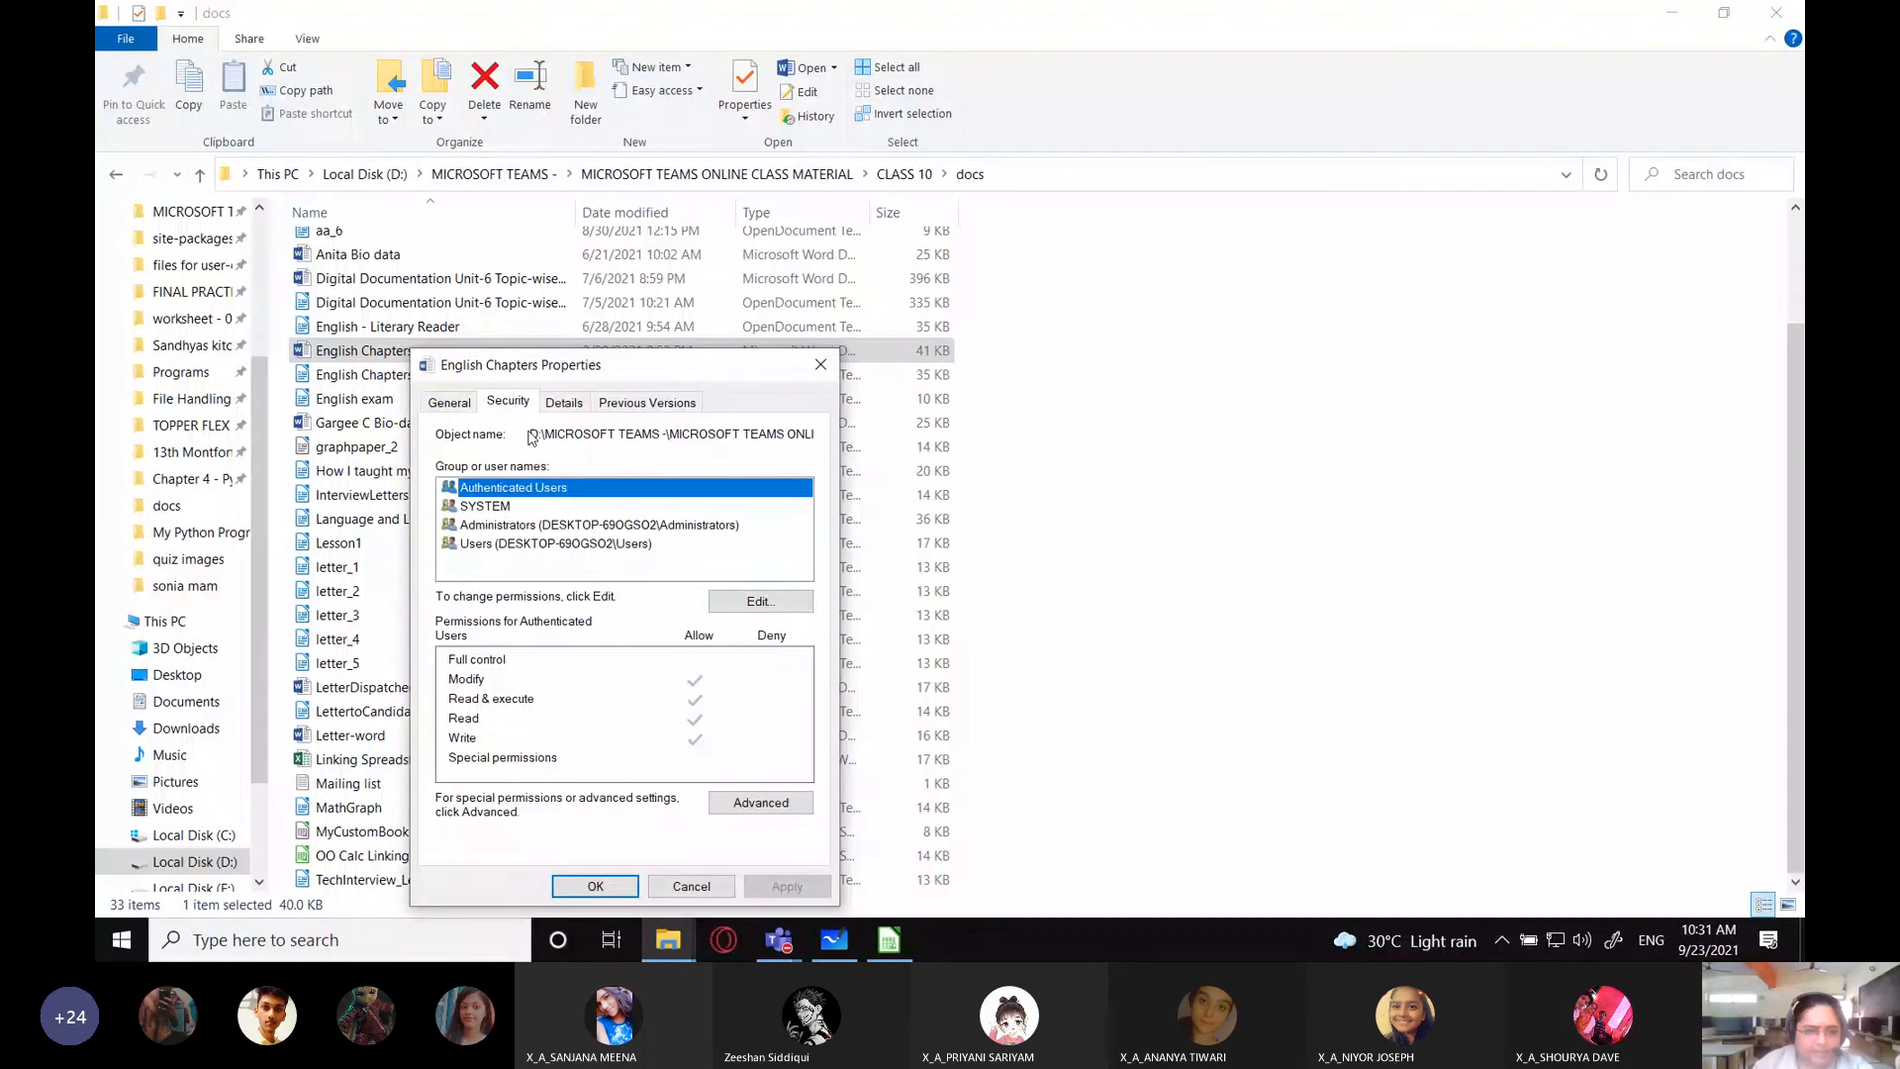
{"action": "left_click_drag", "start_coordinate": [529, 433], "coordinate": [679, 425]}
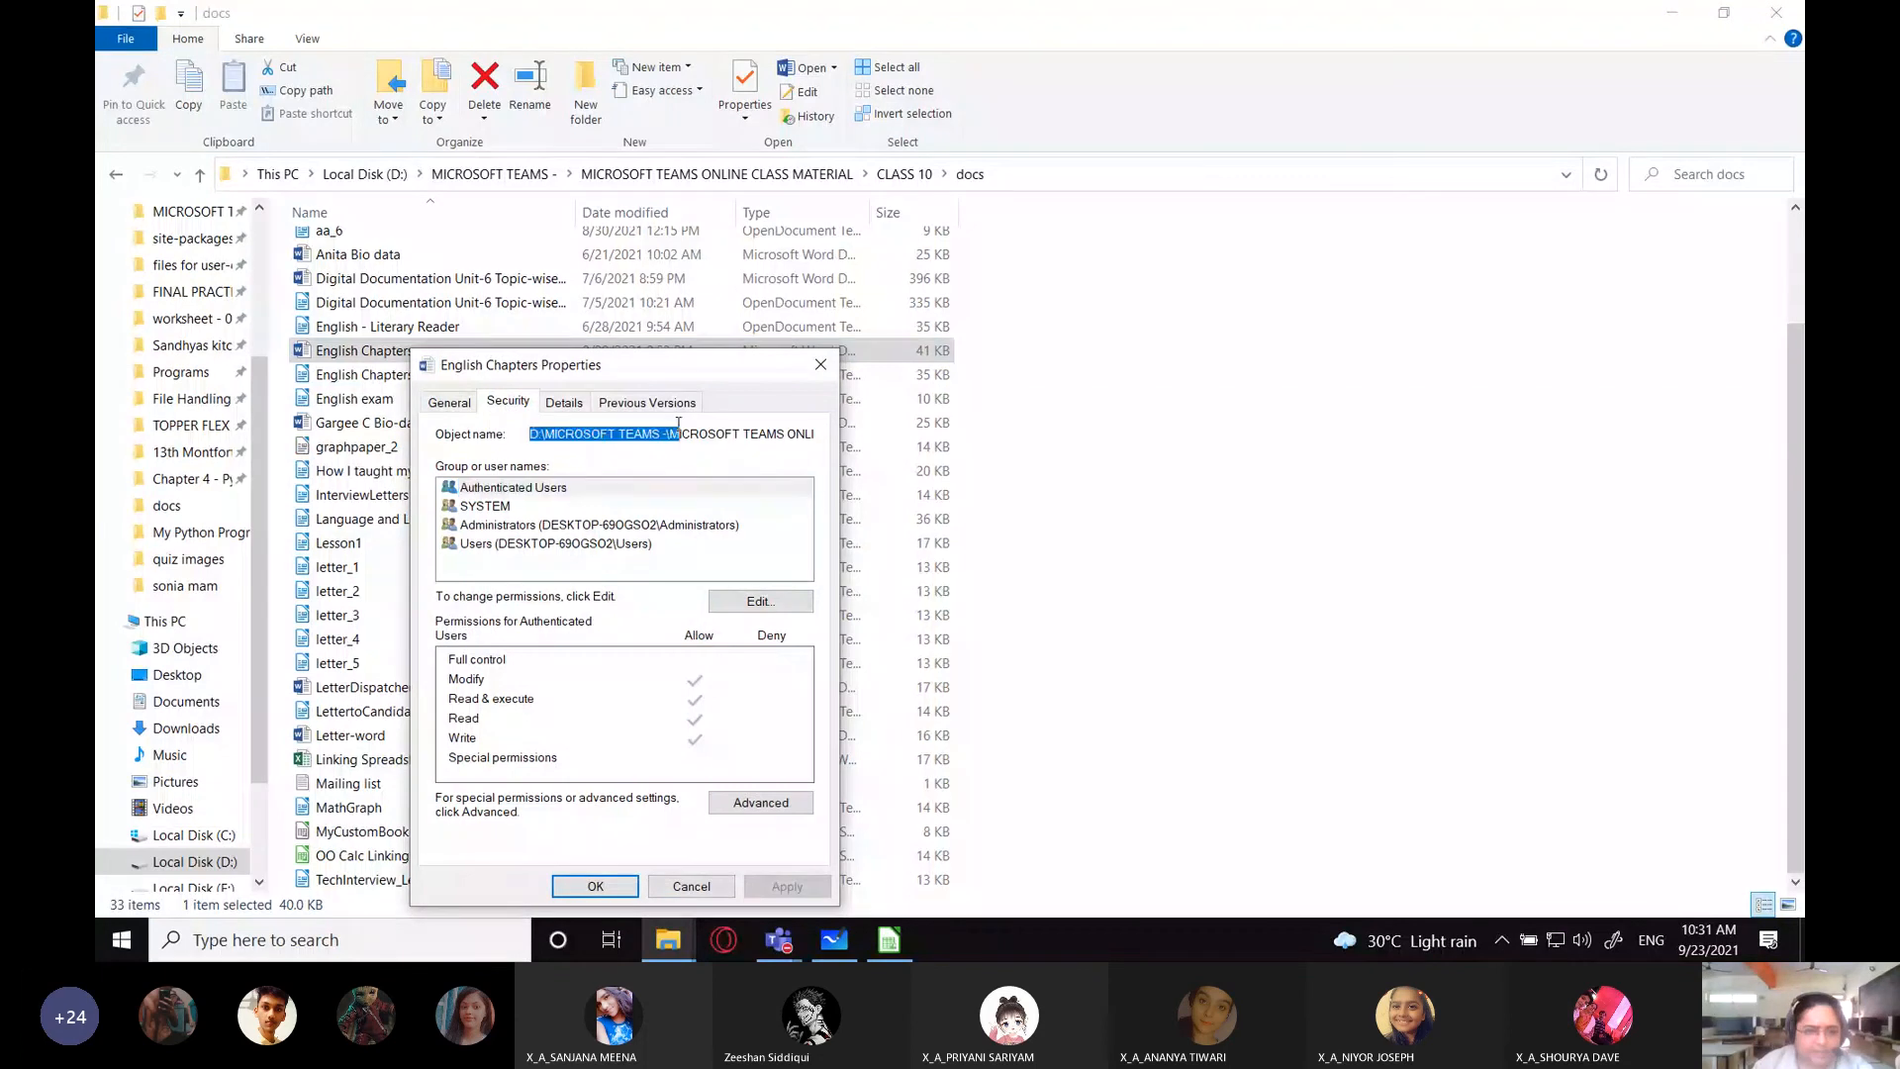
{"action": "left_click", "coordinate": [820, 364]}
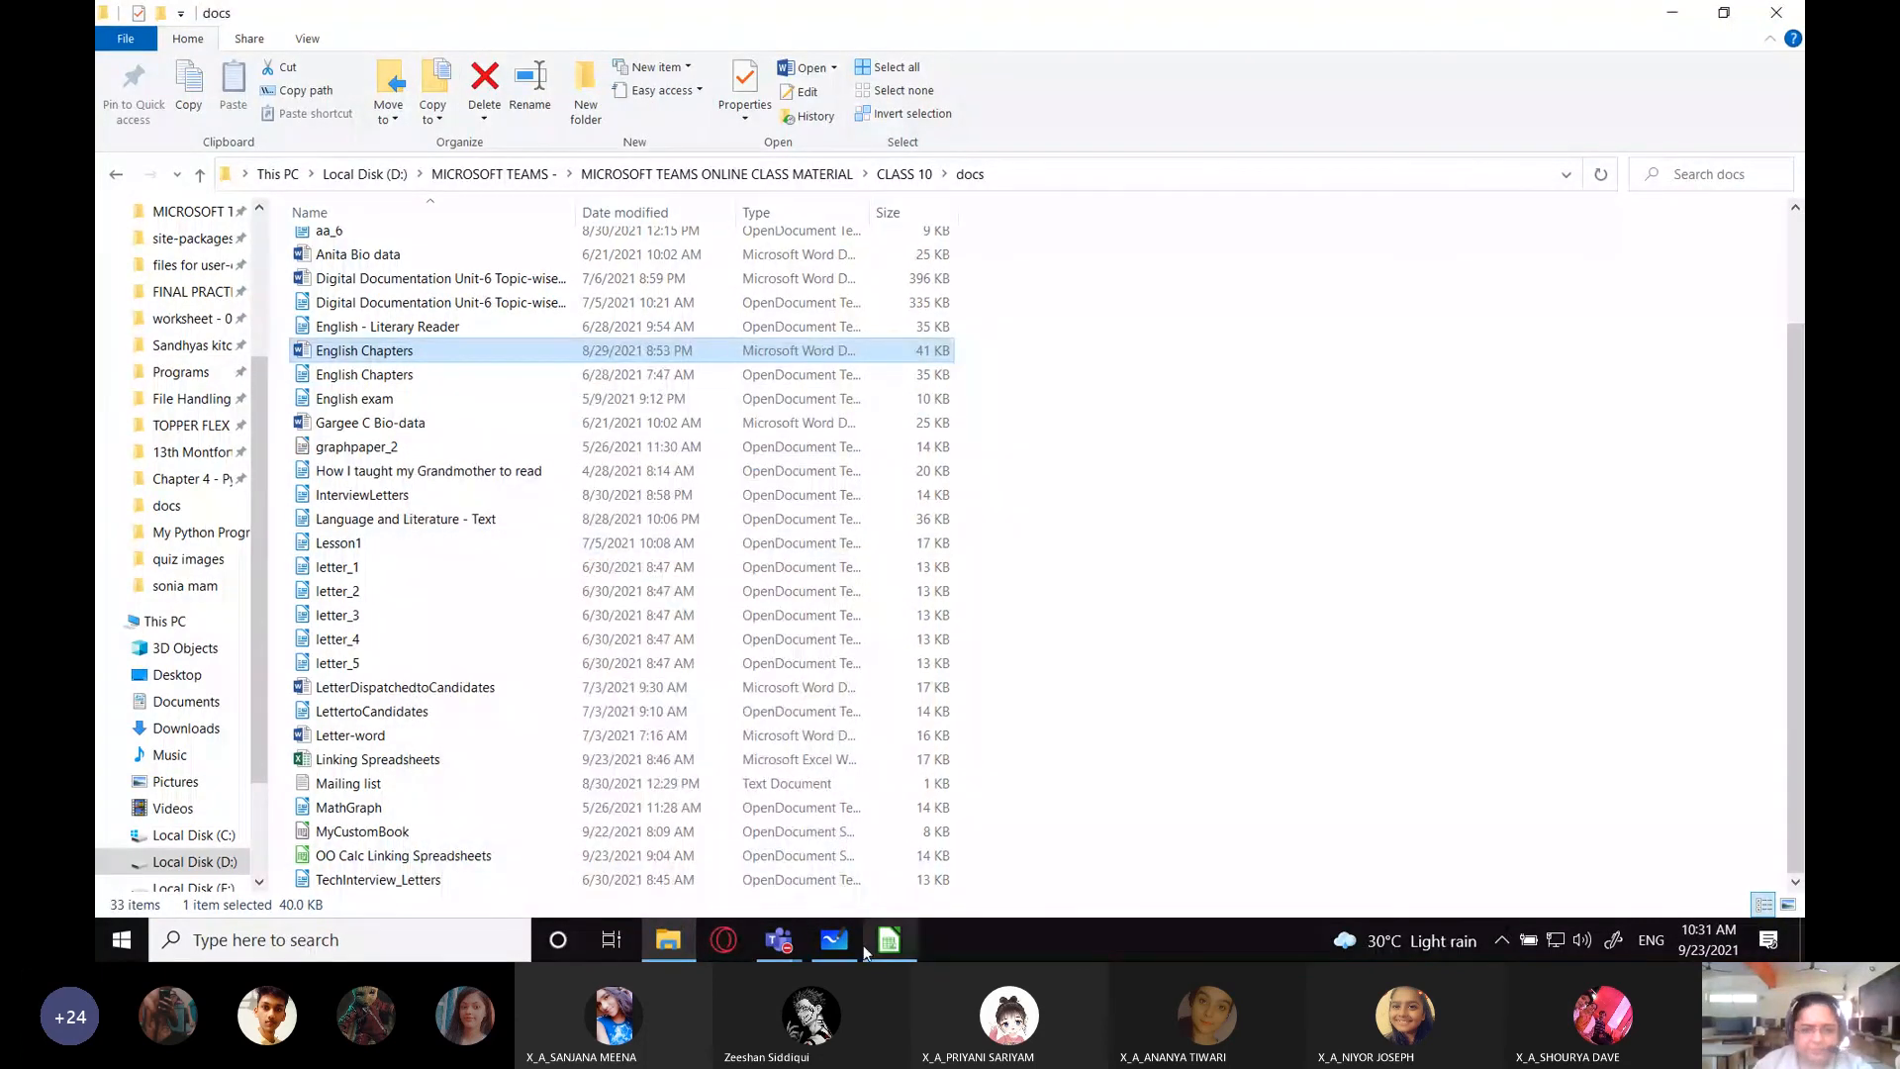
- Switch to Microsoft Whiteboard, paste the English Chapters.docx path below the drawings and widen its text box to fit two lines
{"action": "left_click", "coordinate": [834, 940]}
{"action": "scroll", "coordinate": [1326, 505], "scroll_direction": "down", "scroll_amount": 6}
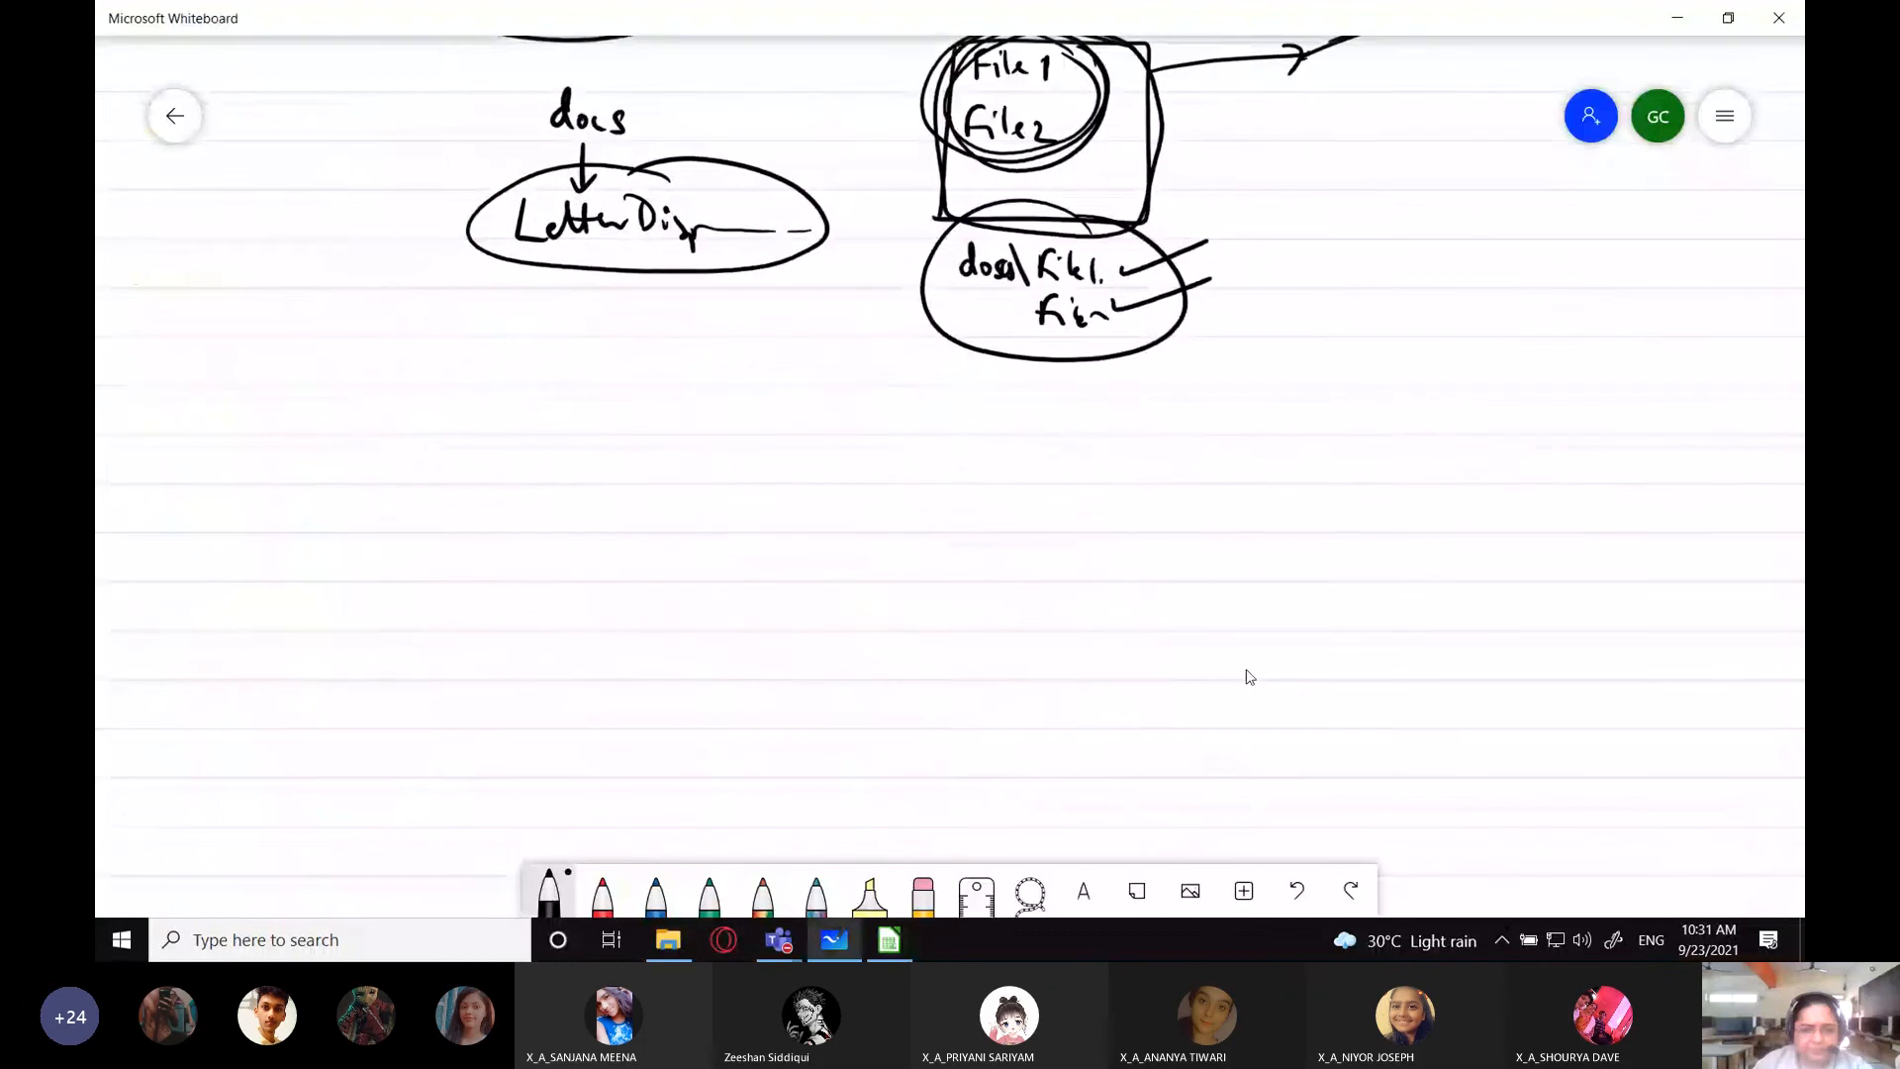
{"action": "type", "text": "D:\\MICROSOFT TEAMS -\\MICROSOFT TEAMS ONLINE CLASS MATERIAL\\CLASS 10\\docs\\English Chapters.docx"}
{"action": "left_click_drag", "start_coordinate": [1246, 451], "coordinate": [523, 265]}
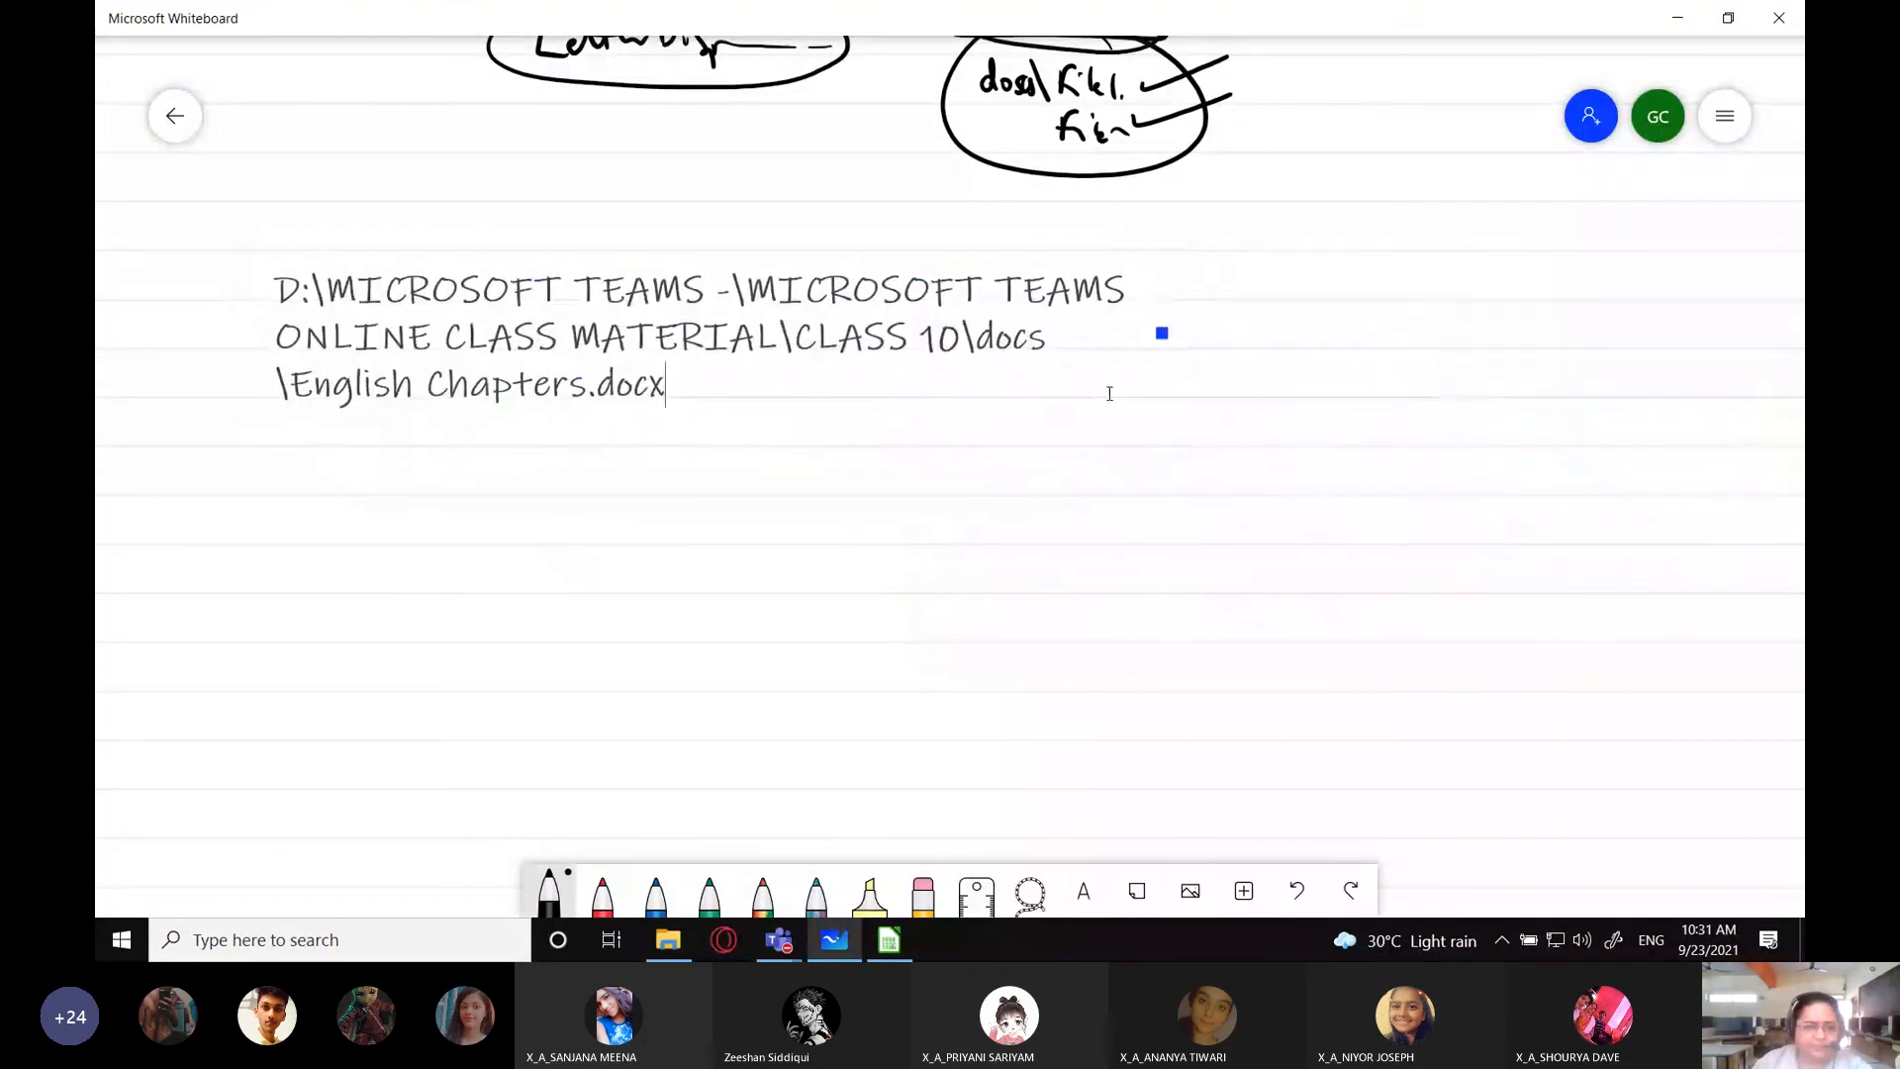
{"action": "left_click_drag", "start_coordinate": [1162, 331], "coordinate": [1758, 310]}
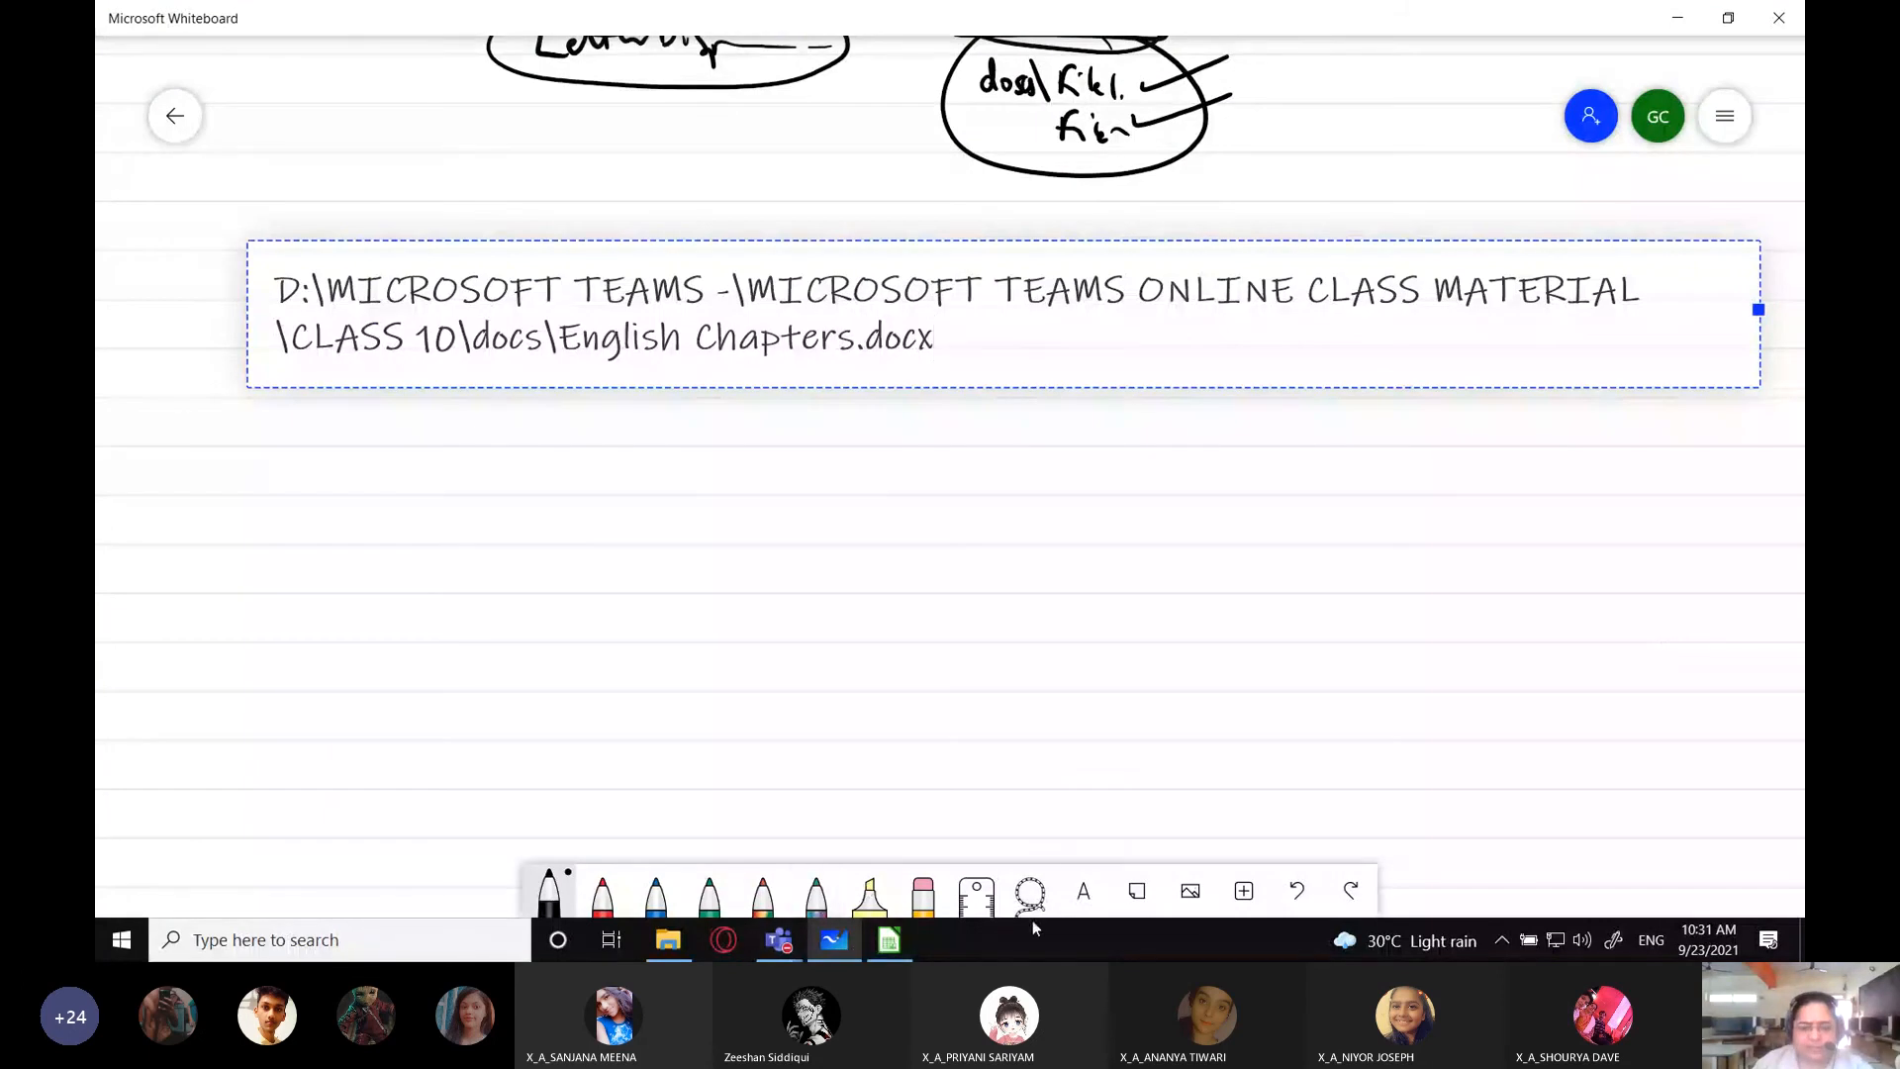
{"action": "left_click", "coordinate": [1084, 891]}
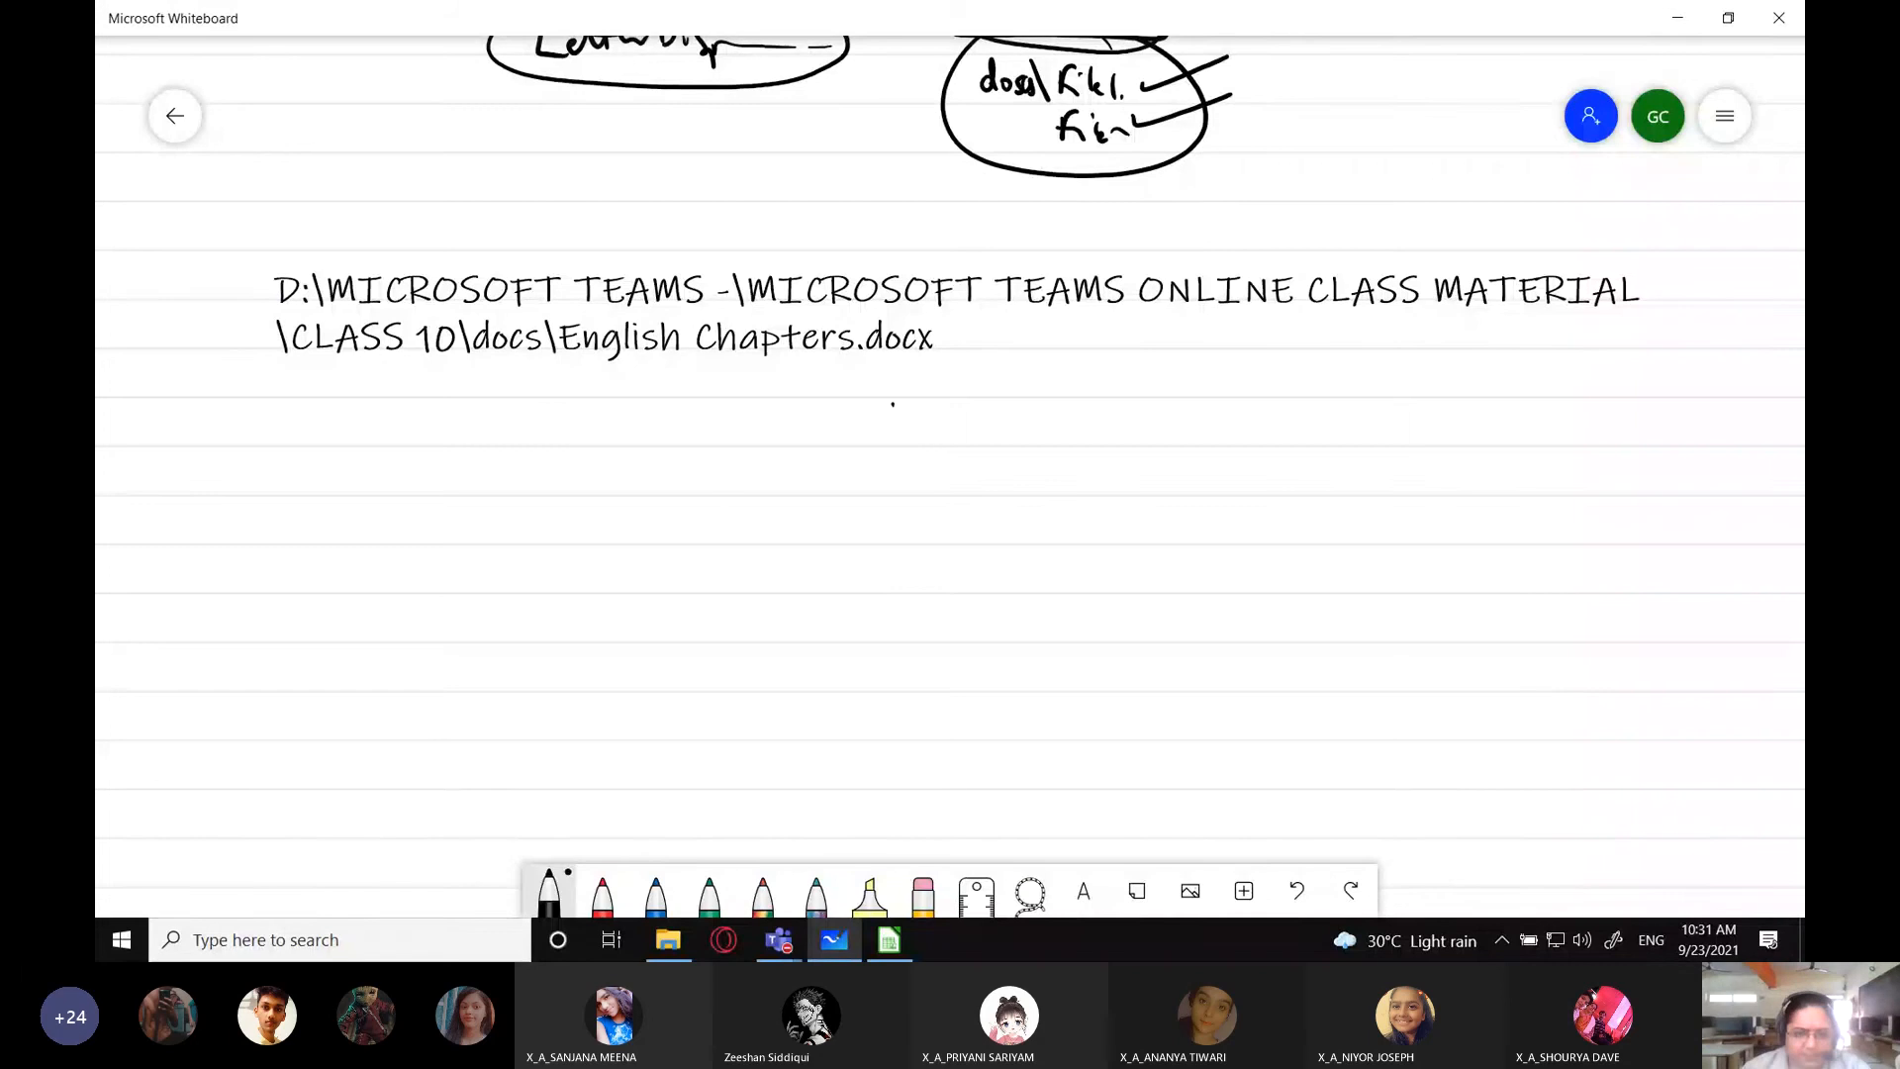
- Handwrite "D:" under the pasted path, with a downward arrow leading to the folder name "Microsoft Teams-"
{"action": "left_click_drag", "start_coordinate": [884, 401], "coordinate": [895, 435]}
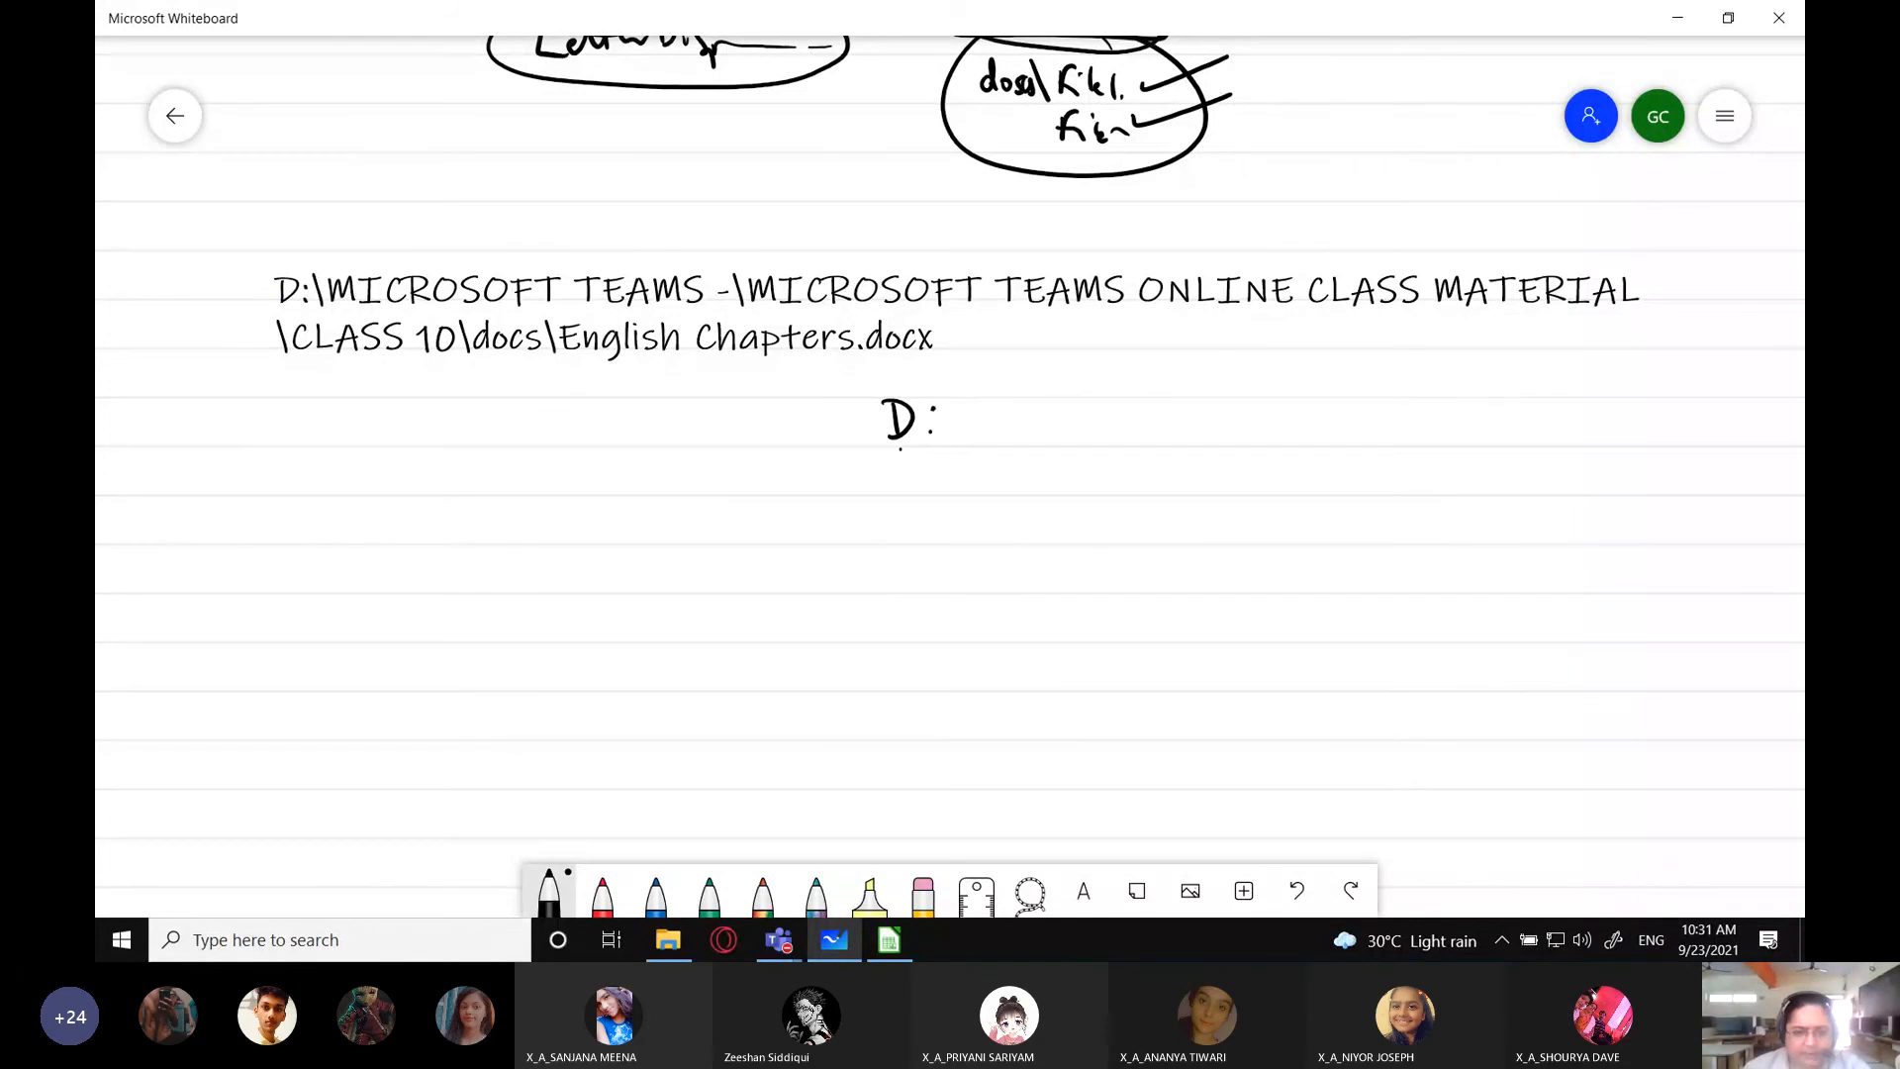
{"action": "left_click_drag", "start_coordinate": [900, 450], "coordinate": [900, 530]}
{"action": "left_click_drag", "start_coordinate": [890, 510], "coordinate": [917, 512]}
{"action": "left_click_drag", "start_coordinate": [793, 586], "coordinate": [836, 584]}
{"action": "left_click_drag", "start_coordinate": [846, 566], "coordinate": [847, 586]}
{"action": "left_click", "coordinate": [846, 557]}
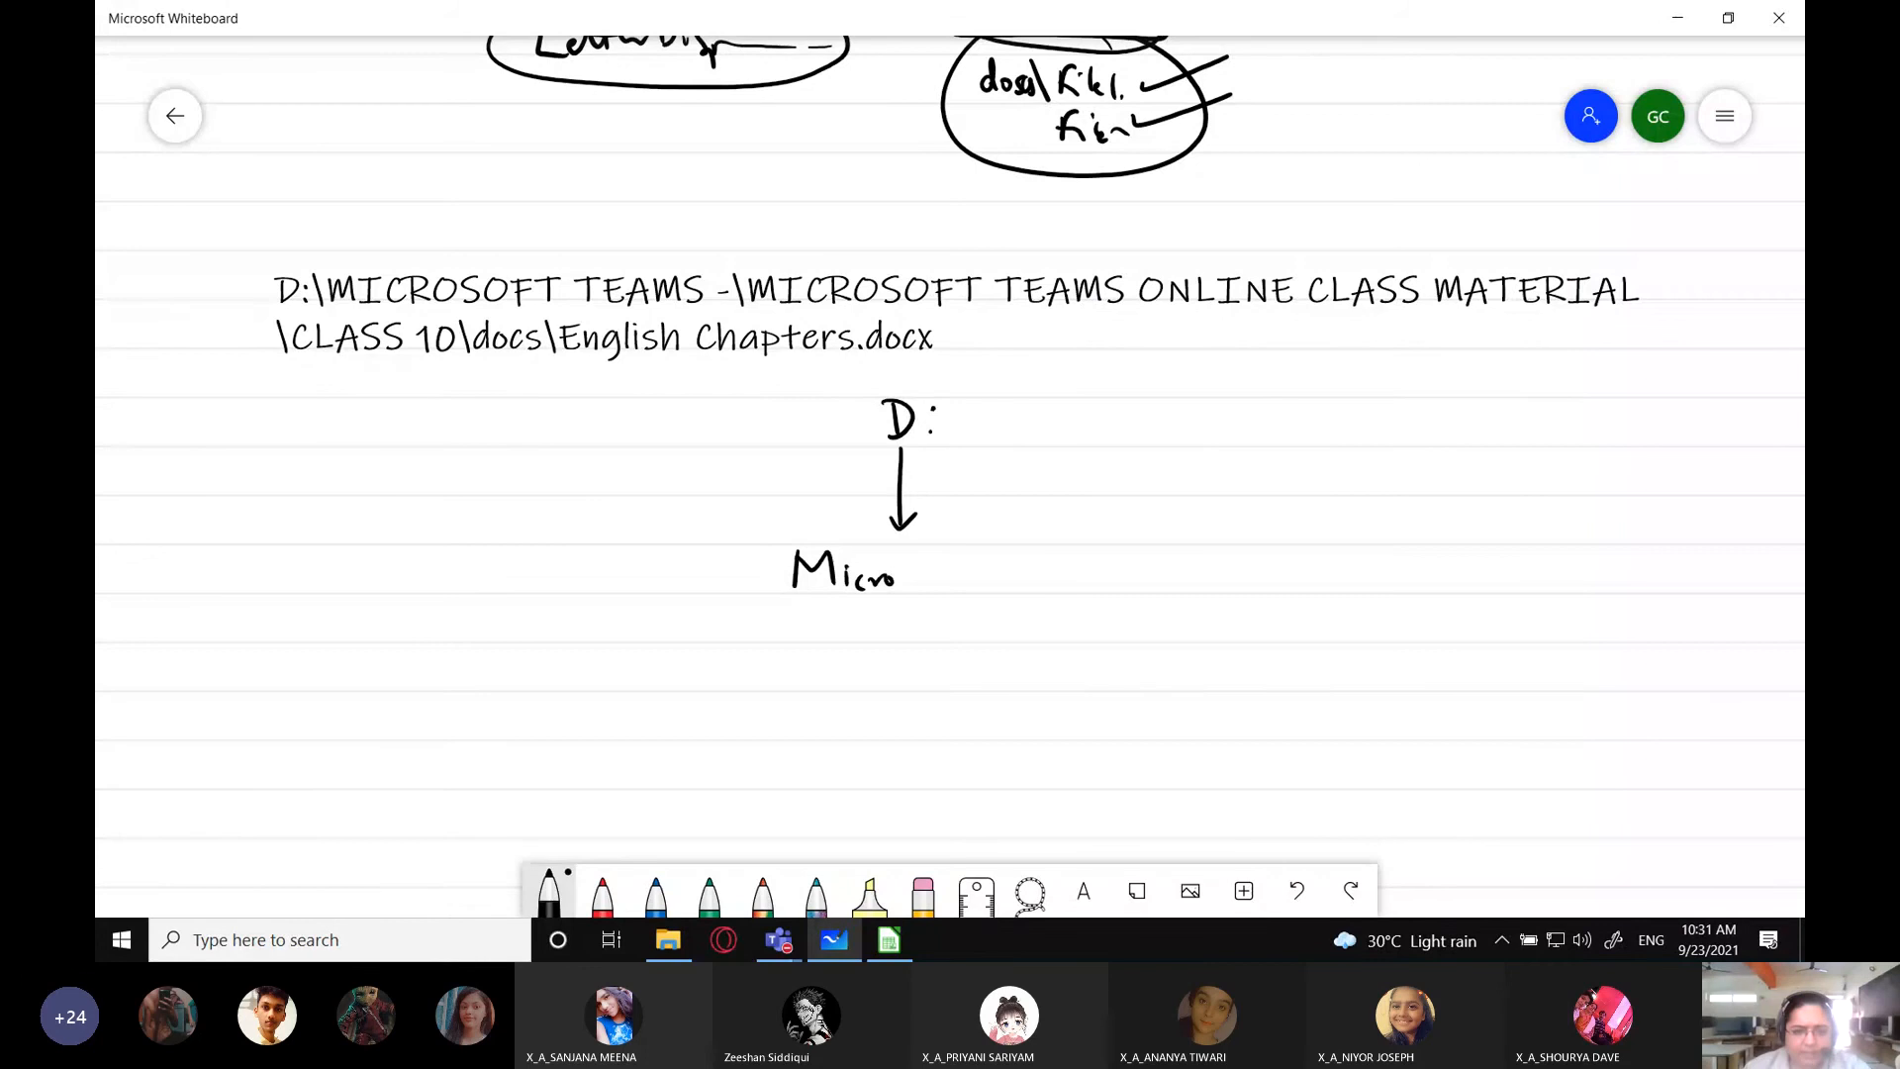
{"action": "left_click_drag", "start_coordinate": [904, 574], "coordinate": [898, 590]}
{"action": "left_click_drag", "start_coordinate": [921, 577], "coordinate": [932, 603]}
{"action": "left_click_drag", "start_coordinate": [946, 564], "coordinate": [947, 590]}
{"action": "left_click_drag", "start_coordinate": [983, 562], "coordinate": [984, 594]}
{"action": "left_click_drag", "start_coordinate": [975, 564], "coordinate": [1016, 591]}
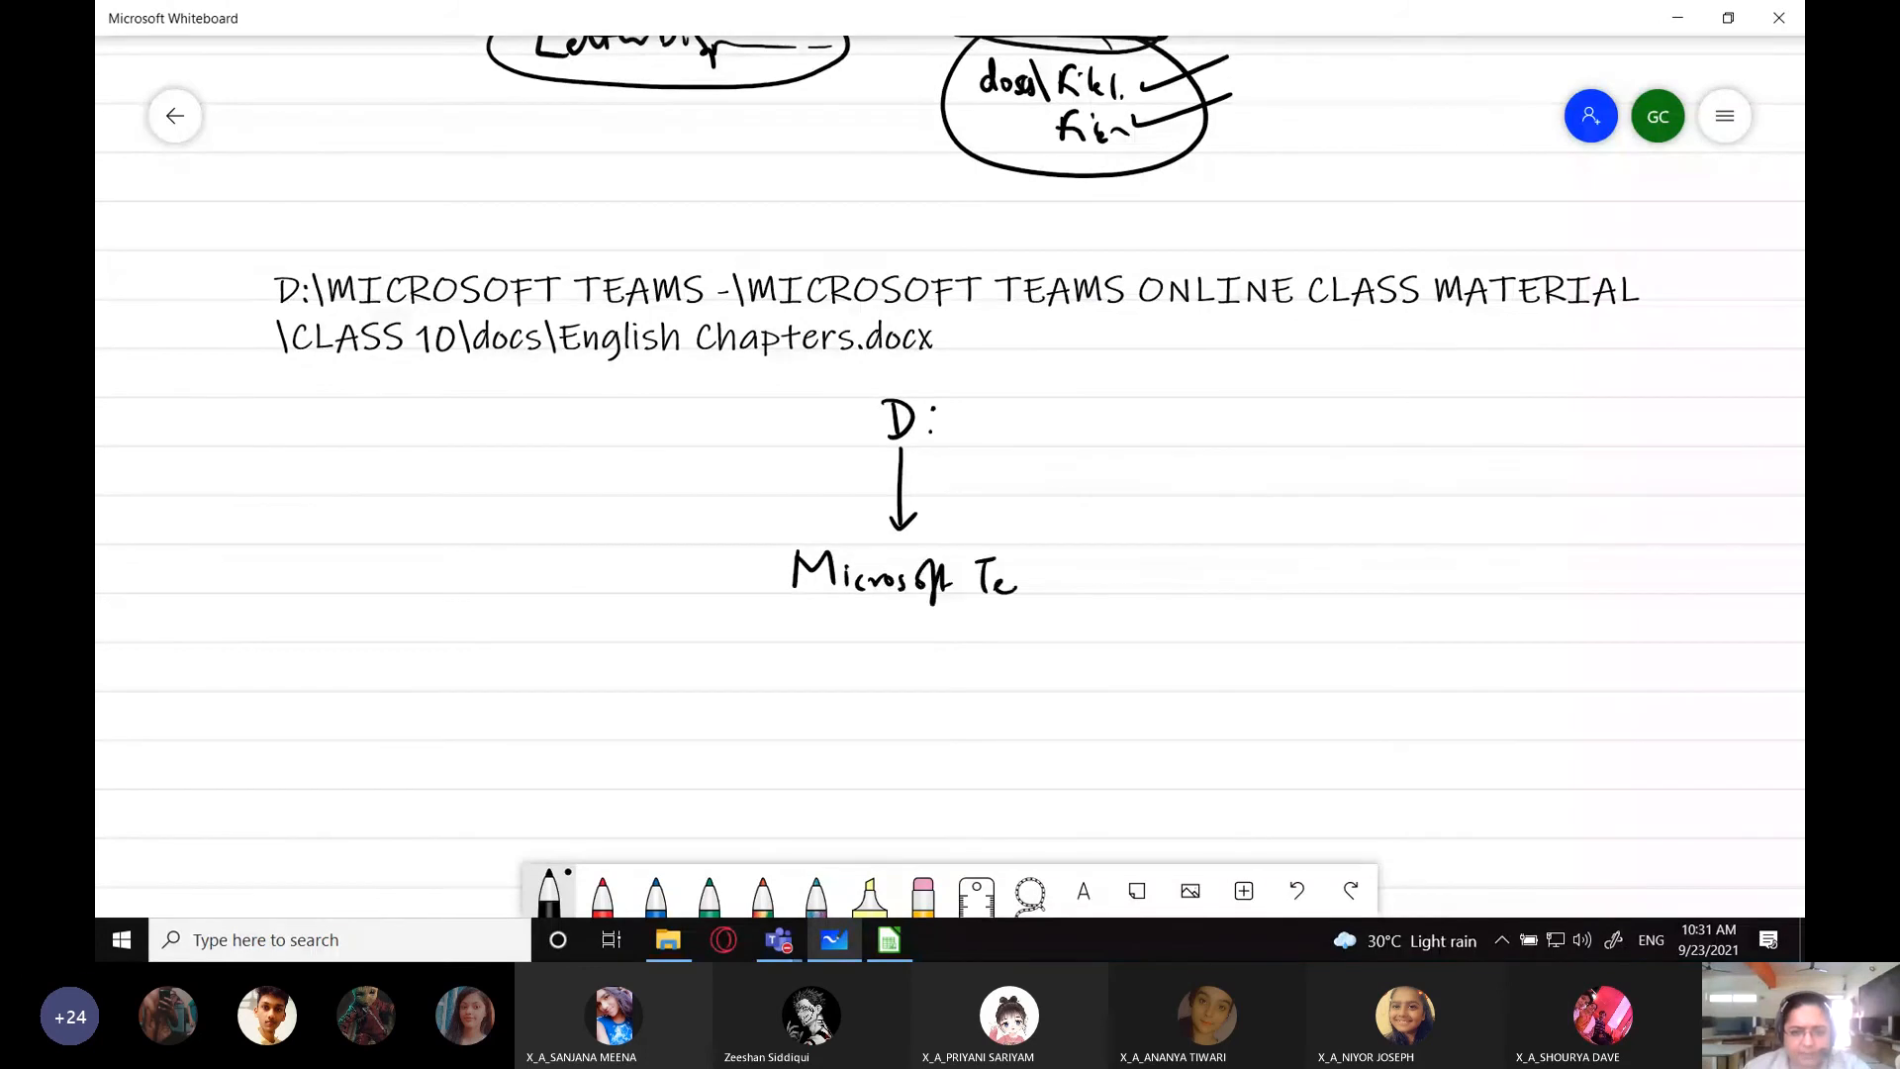
- Draw an arrow down from "Microsoft Teams-" and handwrite "Microsoft Teams Online Class Material" beneath it
{"action": "mouse_move", "coordinate": [900, 601]}
{"action": "left_mouse_down"}
{"action": "mouse_move", "coordinate": [896, 665]}
{"action": "mouse_move", "coordinate": [921, 644]}
{"action": "left_mouse_up"}
{"action": "left_click_drag", "start_coordinate": [738, 698], "coordinate": [768, 727]}
{"action": "mouse_move", "coordinate": [784, 710]}
{"action": "left_mouse_down"}
{"action": "mouse_move", "coordinate": [784, 728]}
{"action": "mouse_move", "coordinate": [870, 734]}
{"action": "left_mouse_up"}
{"action": "left_click_drag", "start_coordinate": [884, 708], "coordinate": [881, 749]}
{"action": "left_click_drag", "start_coordinate": [871, 725], "coordinate": [967, 699]}
{"action": "mouse_move", "coordinate": [954, 701]}
{"action": "left_mouse_down"}
{"action": "mouse_move", "coordinate": [952, 726]}
{"action": "mouse_move", "coordinate": [1048, 733]}
{"action": "mouse_move", "coordinate": [1095, 705]}
{"action": "mouse_move", "coordinate": [1131, 731]}
{"action": "left_mouse_up"}
{"action": "mouse_move", "coordinate": [1139, 702]}
{"action": "left_mouse_down"}
{"action": "mouse_move", "coordinate": [1146, 737]}
{"action": "mouse_move", "coordinate": [1237, 734]}
{"action": "left_mouse_up"}
{"action": "mouse_move", "coordinate": [1249, 698]}
{"action": "left_mouse_down"}
{"action": "mouse_move", "coordinate": [1278, 733]}
{"action": "mouse_move", "coordinate": [1368, 728]}
{"action": "left_mouse_up"}
{"action": "left_click_drag", "start_coordinate": [1383, 718], "coordinate": [1392, 735]}
{"action": "left_click_drag", "start_coordinate": [1377, 711], "coordinate": [1476, 733]}
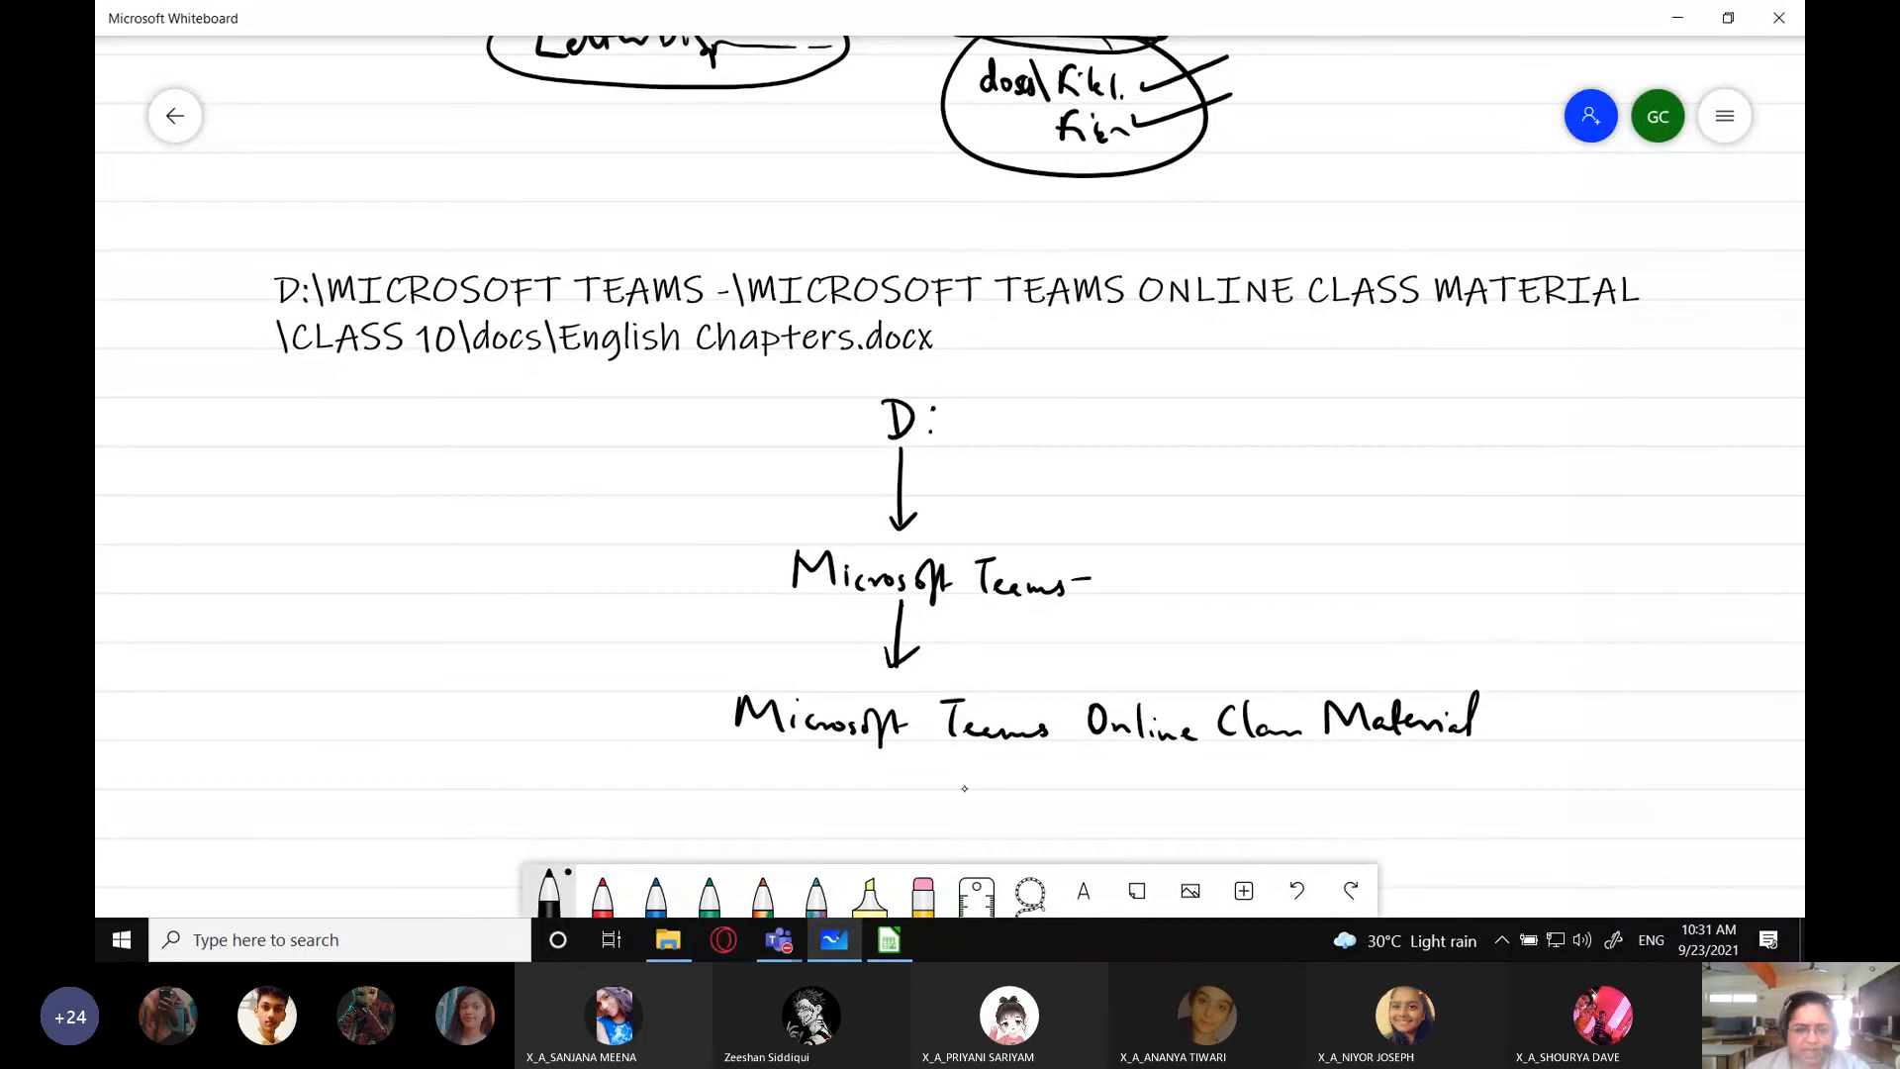
- Continue the folder chain downward with arrows leading to handwritten "Class10" and "docs"
{"action": "mouse_move", "coordinate": [901, 748]}
{"action": "left_mouse_down"}
{"action": "mouse_move", "coordinate": [896, 789]}
{"action": "mouse_move", "coordinate": [918, 777]}
{"action": "mouse_move", "coordinate": [874, 829]}
{"action": "left_mouse_up"}
{"action": "mouse_move", "coordinate": [887, 794]}
{"action": "left_mouse_down"}
{"action": "mouse_move", "coordinate": [888, 829]}
{"action": "mouse_move", "coordinate": [943, 813]}
{"action": "left_mouse_up"}
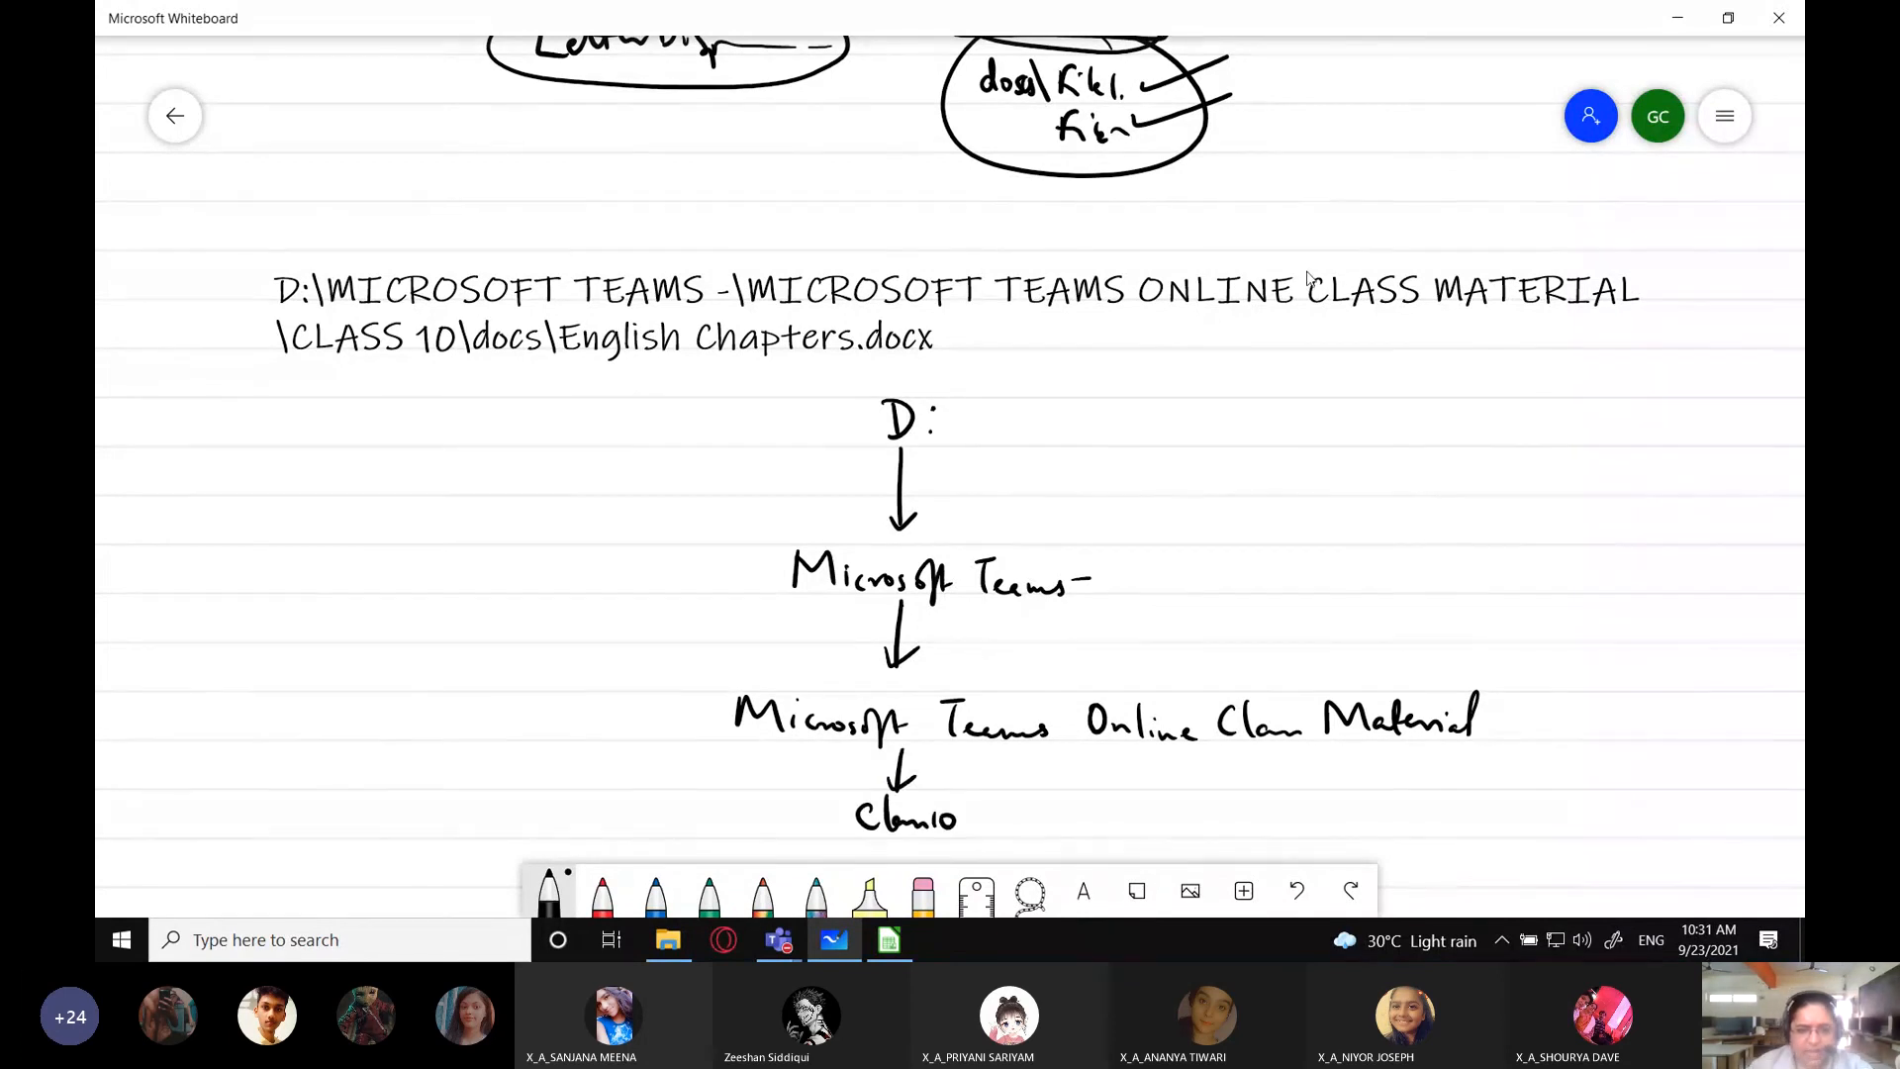
{"action": "left_click_drag", "start_coordinate": [1537, 528], "coordinate": [1527, 310]}
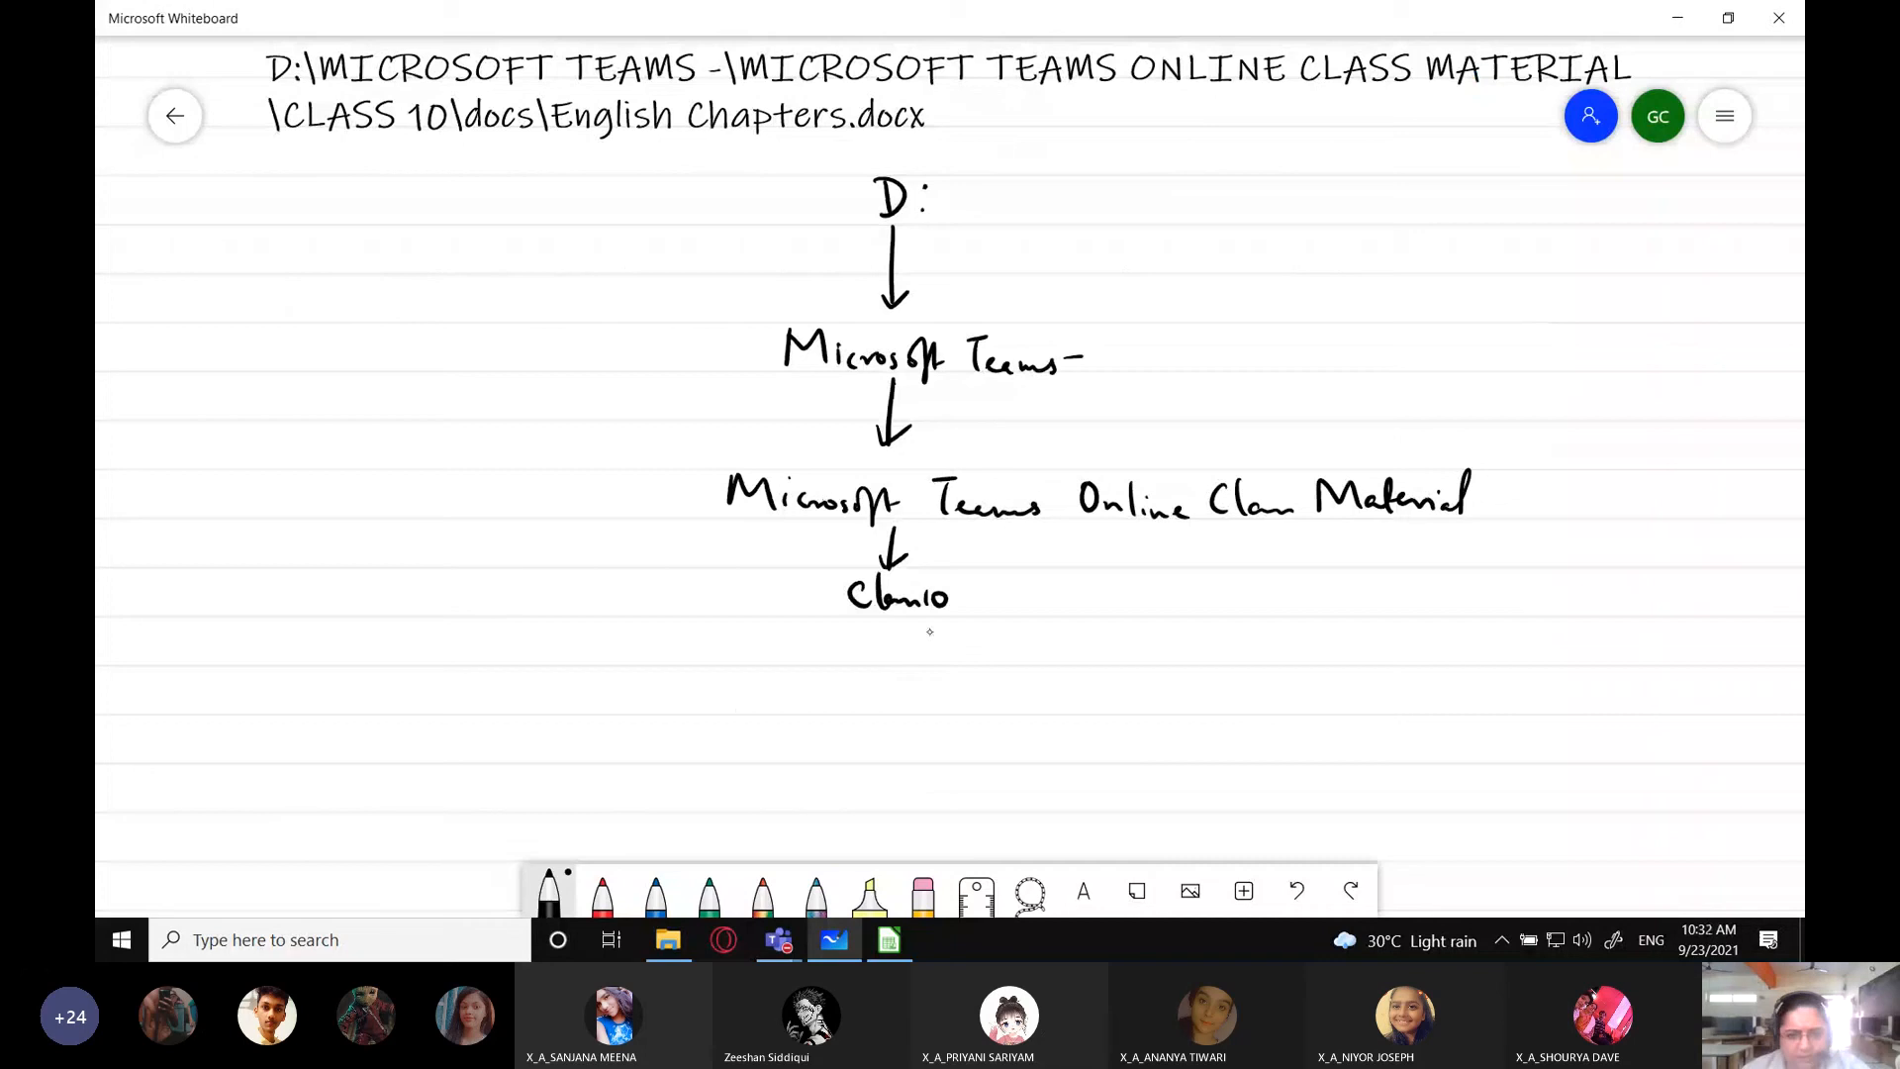
{"action": "mouse_move", "coordinate": [893, 615]}
{"action": "left_mouse_down"}
{"action": "mouse_move", "coordinate": [893, 666]}
{"action": "mouse_move", "coordinate": [906, 654]}
{"action": "mouse_move", "coordinate": [877, 716]}
{"action": "left_mouse_up"}
{"action": "left_click_drag", "start_coordinate": [891, 704], "coordinate": [907, 714]}
- Draw an arrow down from "docs" and handwrite the file name "EnglishChapters.docx" at its end
{"action": "mouse_move", "coordinate": [923, 703]}
{"action": "left_mouse_down"}
{"action": "mouse_move", "coordinate": [853, 815]}
{"action": "mouse_move", "coordinate": [878, 810]}
{"action": "left_mouse_up"}
{"action": "mouse_move", "coordinate": [896, 801]}
{"action": "left_mouse_down"}
{"action": "mouse_move", "coordinate": [883, 834]}
{"action": "mouse_move", "coordinate": [910, 820]}
{"action": "left_mouse_up"}
{"action": "mouse_move", "coordinate": [914, 809]}
{"action": "left_mouse_down"}
{"action": "mouse_move", "coordinate": [950, 789]}
{"action": "mouse_move", "coordinate": [977, 816]}
{"action": "left_mouse_up"}
{"action": "mouse_move", "coordinate": [988, 788]}
{"action": "left_mouse_down"}
{"action": "mouse_move", "coordinate": [985, 814]}
{"action": "mouse_move", "coordinate": [1025, 811]}
{"action": "mouse_move", "coordinate": [1027, 836]}
{"action": "mouse_move", "coordinate": [1055, 808]}
{"action": "mouse_move", "coordinate": [1134, 797]}
{"action": "left_mouse_up"}
{"action": "left_click", "coordinate": [1094, 802]}
{"action": "left_click_drag", "start_coordinate": [1155, 793], "coordinate": [1179, 805]}
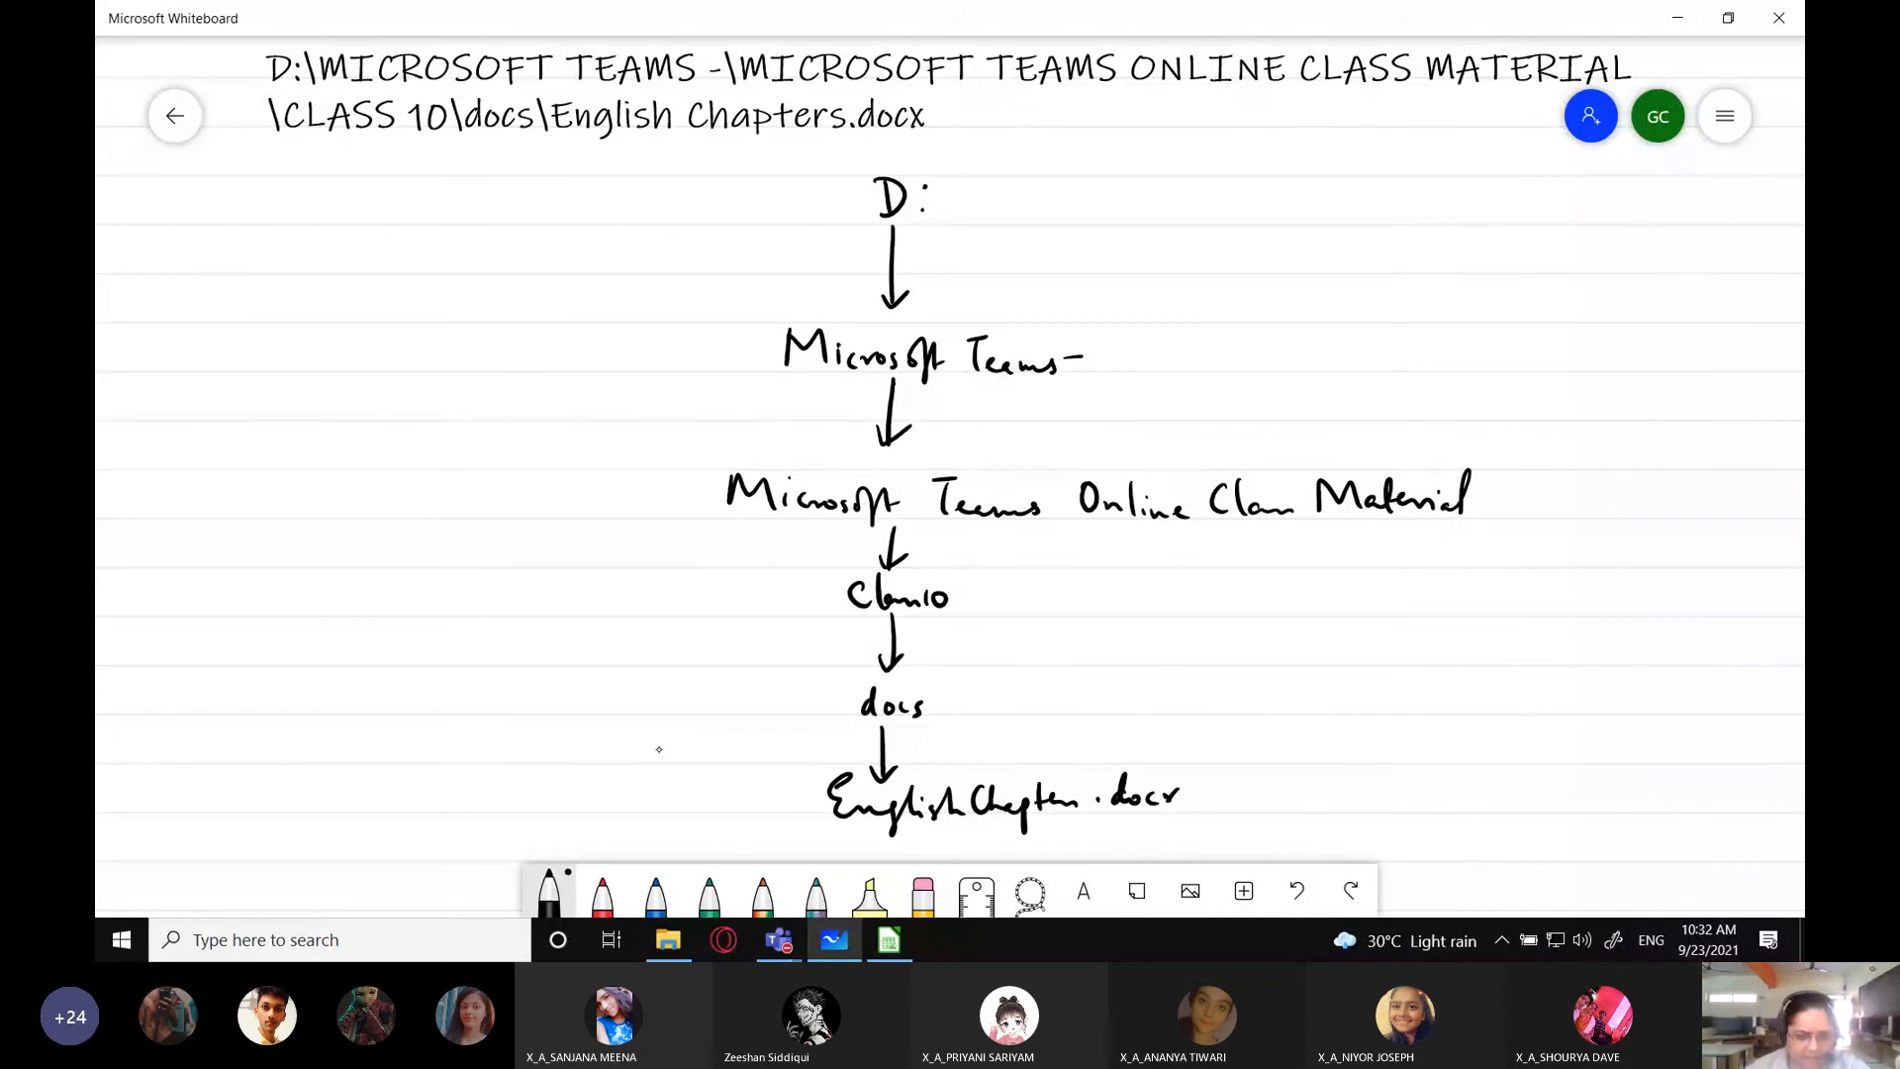
- Branch a second arrow from "docs" to a handwritten "Linking Spreadsheets" and circle "docs"
{"action": "mouse_move", "coordinate": [881, 727]}
{"action": "left_mouse_down"}
{"action": "mouse_move", "coordinate": [643, 766]}
{"action": "mouse_move", "coordinate": [675, 771]}
{"action": "left_mouse_up"}
{"action": "left_click_drag", "start_coordinate": [428, 757], "coordinate": [471, 808]}
{"action": "left_click_drag", "start_coordinate": [476, 809], "coordinate": [488, 809]}
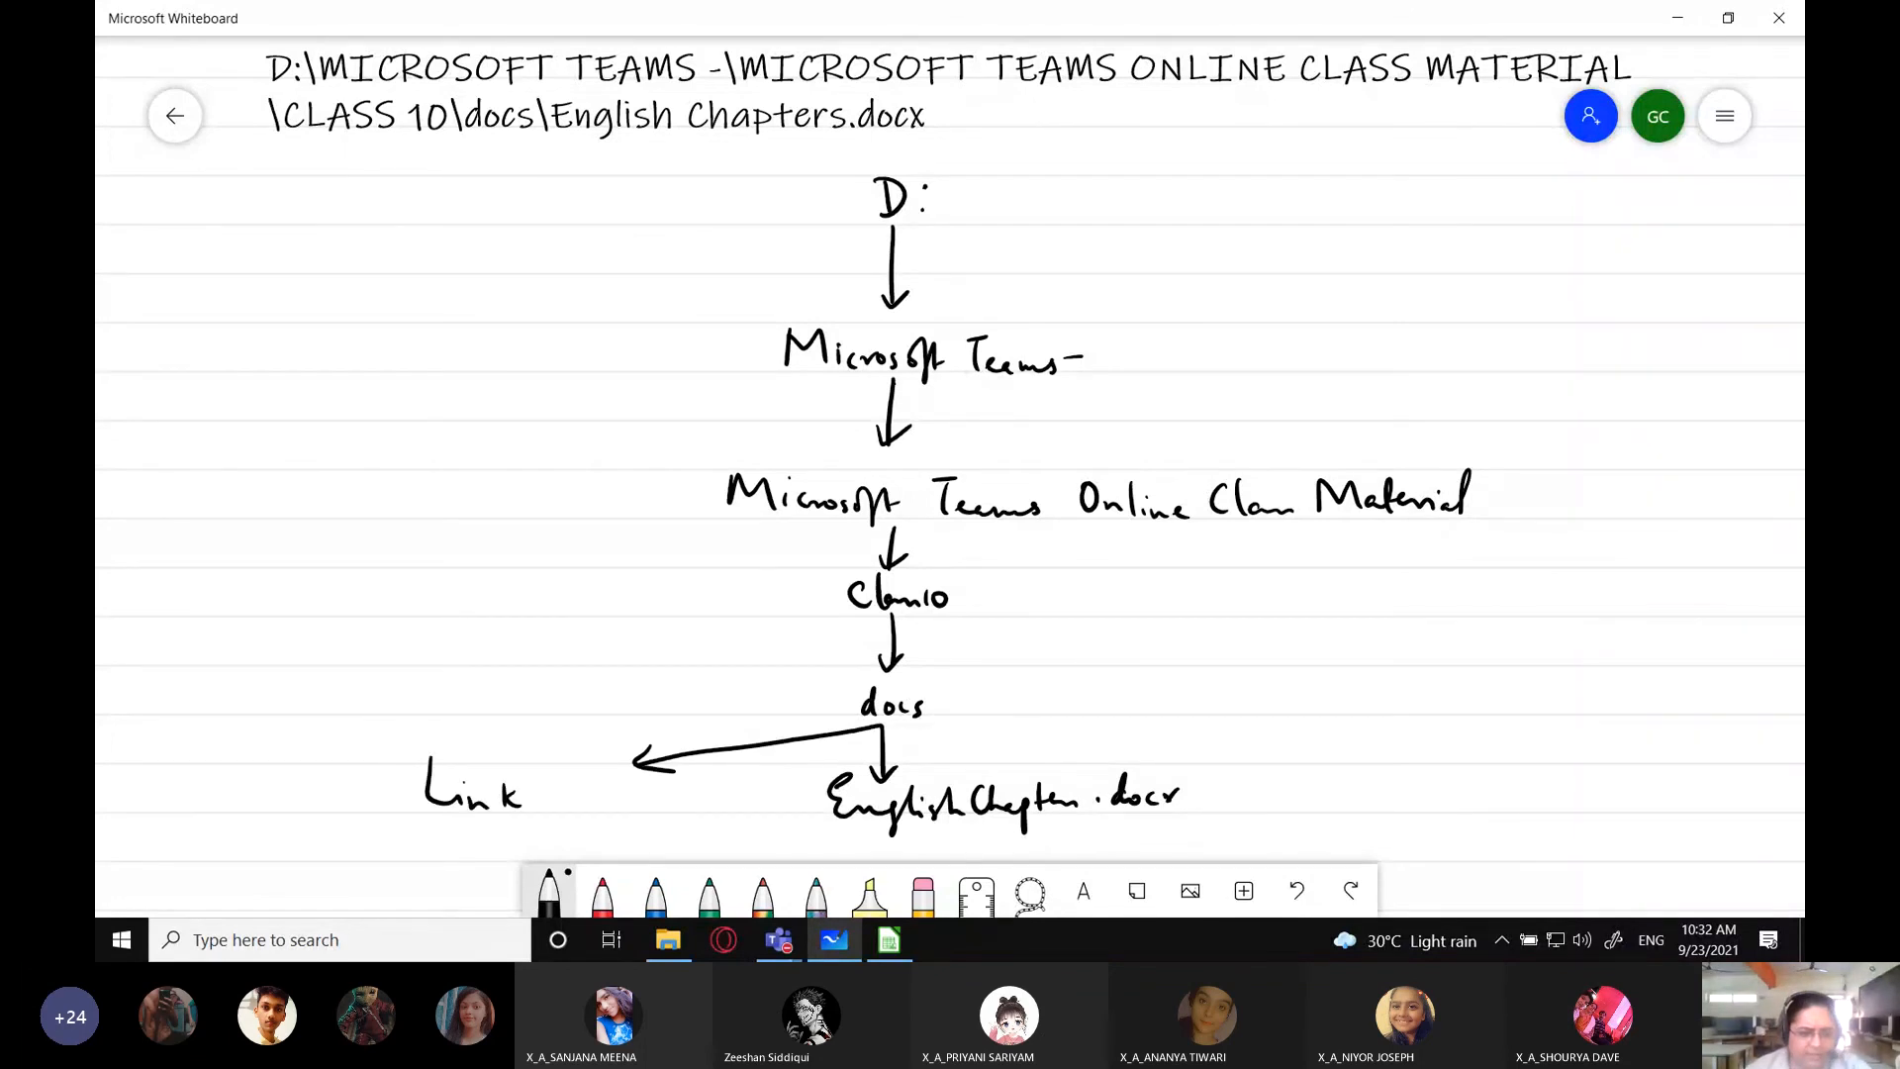
{"action": "left_click_drag", "start_coordinate": [620, 770], "coordinate": [608, 811]}
{"action": "mouse_move", "coordinate": [623, 795]}
{"action": "left_mouse_down"}
{"action": "mouse_move", "coordinate": [732, 781]}
{"action": "mouse_move", "coordinate": [752, 804]}
{"action": "mouse_move", "coordinate": [783, 778]}
{"action": "left_mouse_up"}
{"action": "left_click_drag", "start_coordinate": [777, 797], "coordinate": [792, 795]}
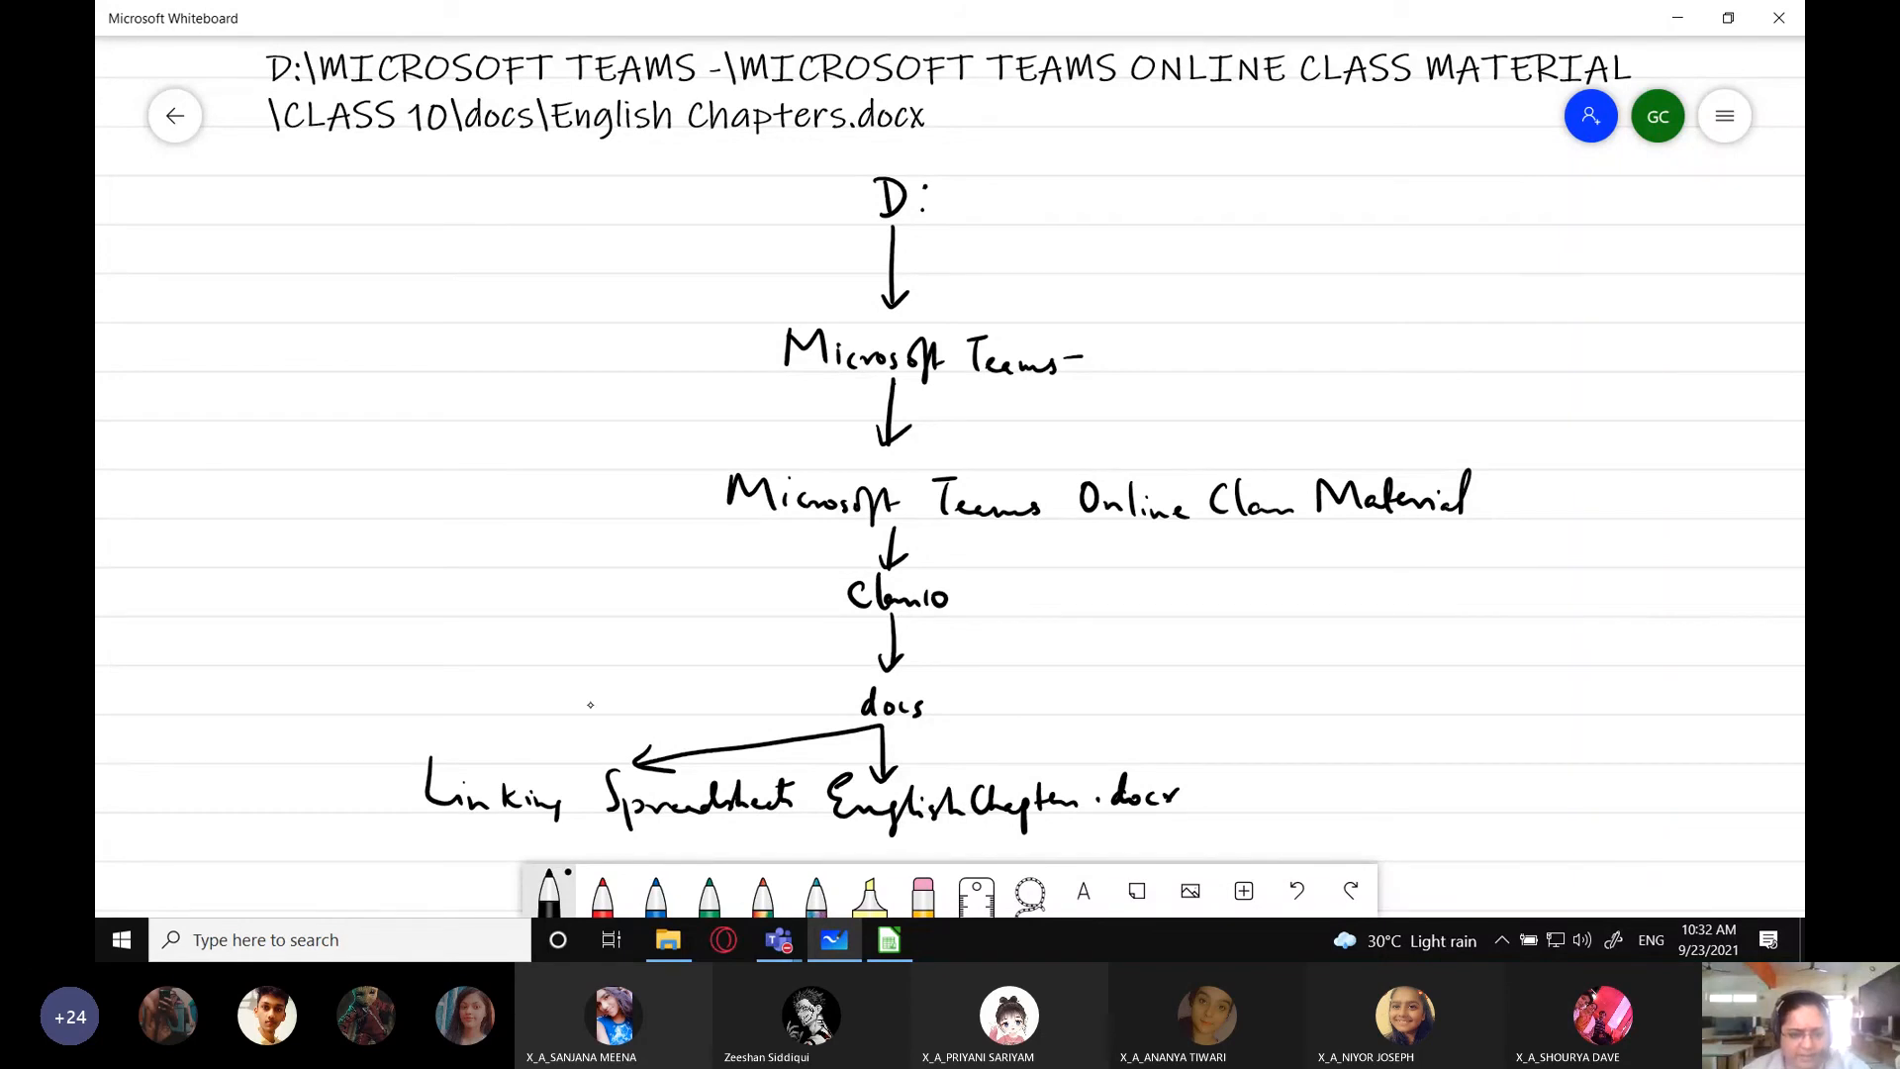
{"action": "mouse_move", "coordinate": [864, 675]}
{"action": "left_mouse_down"}
{"action": "mouse_move", "coordinate": [918, 673]}
{"action": "mouse_move", "coordinate": [847, 730]}
{"action": "mouse_move", "coordinate": [866, 676]}
{"action": "left_mouse_up"}
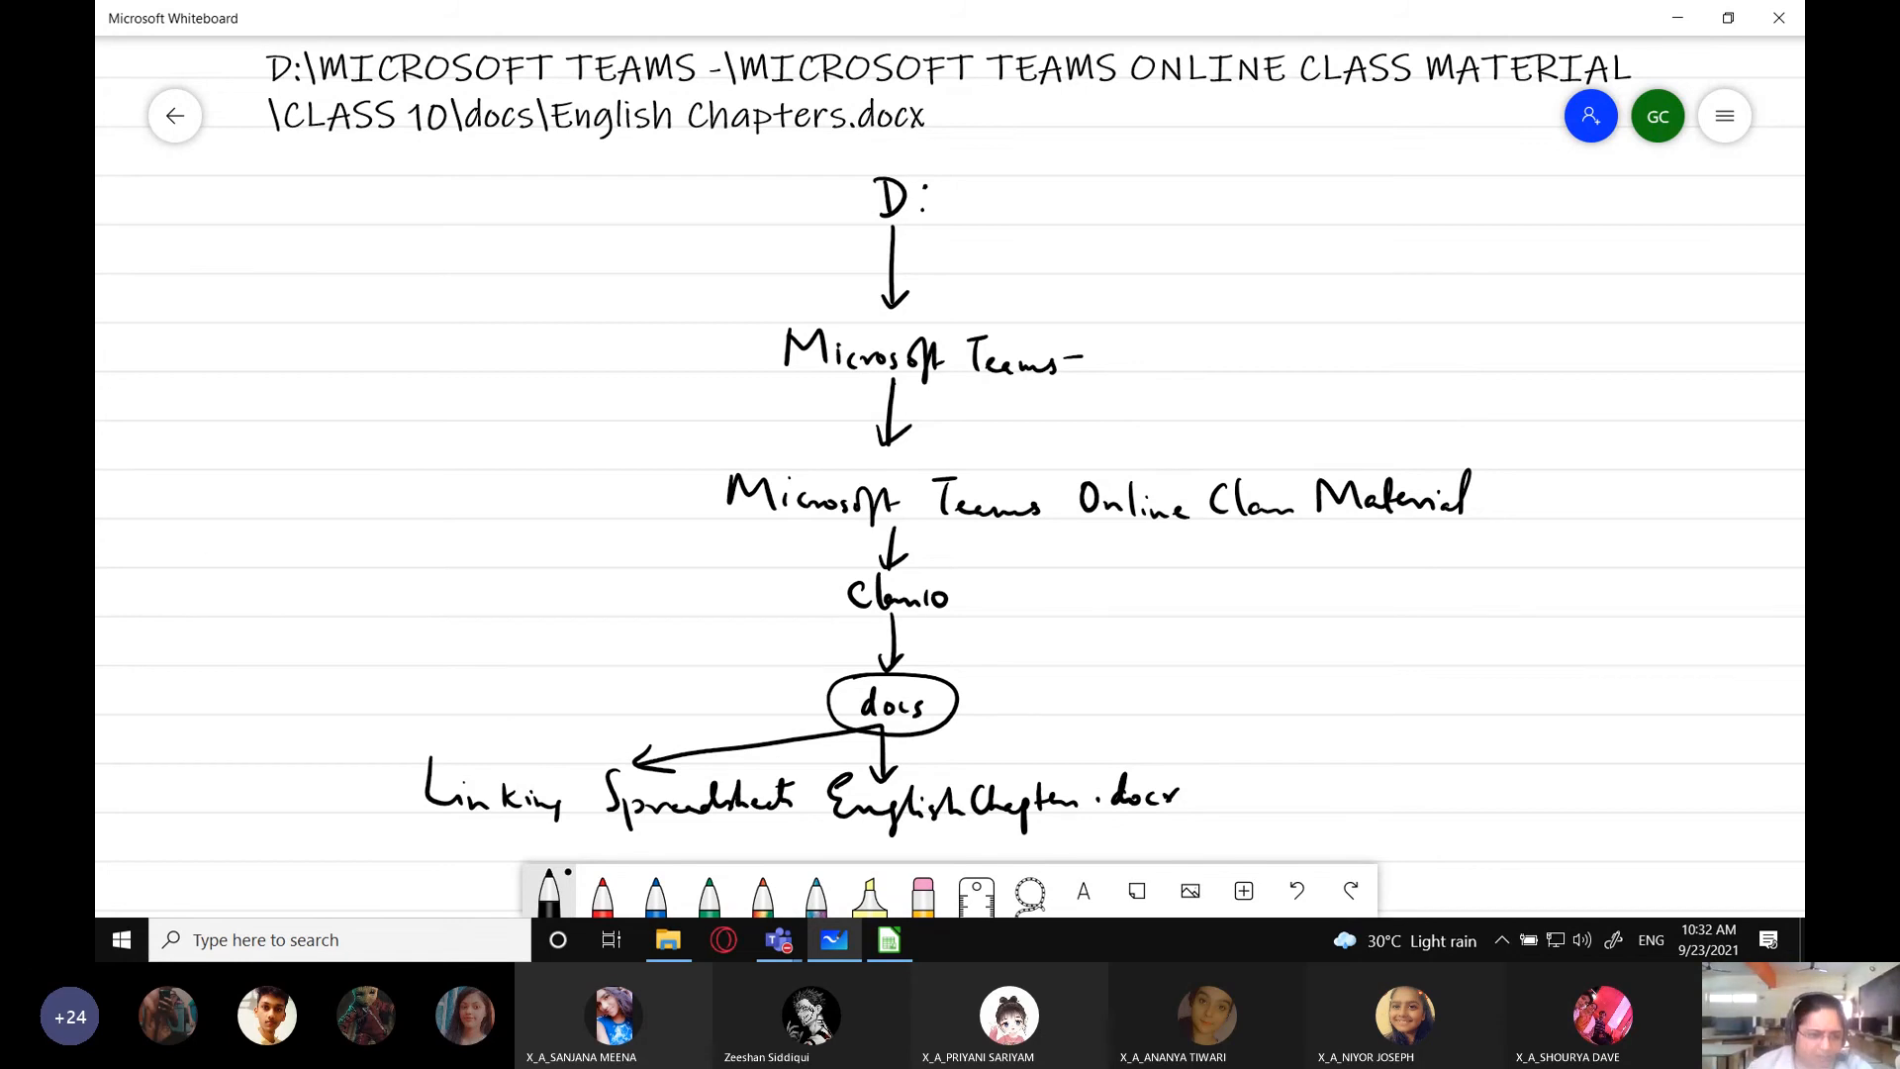
- Handwrite the relative path "docs\Linking Spreadsheets.xlsx" to the left of the folder chain
{"action": "mouse_move", "coordinate": [197, 527]}
{"action": "left_mouse_down"}
{"action": "mouse_move", "coordinate": [301, 573]}
{"action": "mouse_move", "coordinate": [427, 550]}
{"action": "mouse_move", "coordinate": [415, 606]}
{"action": "left_mouse_up"}
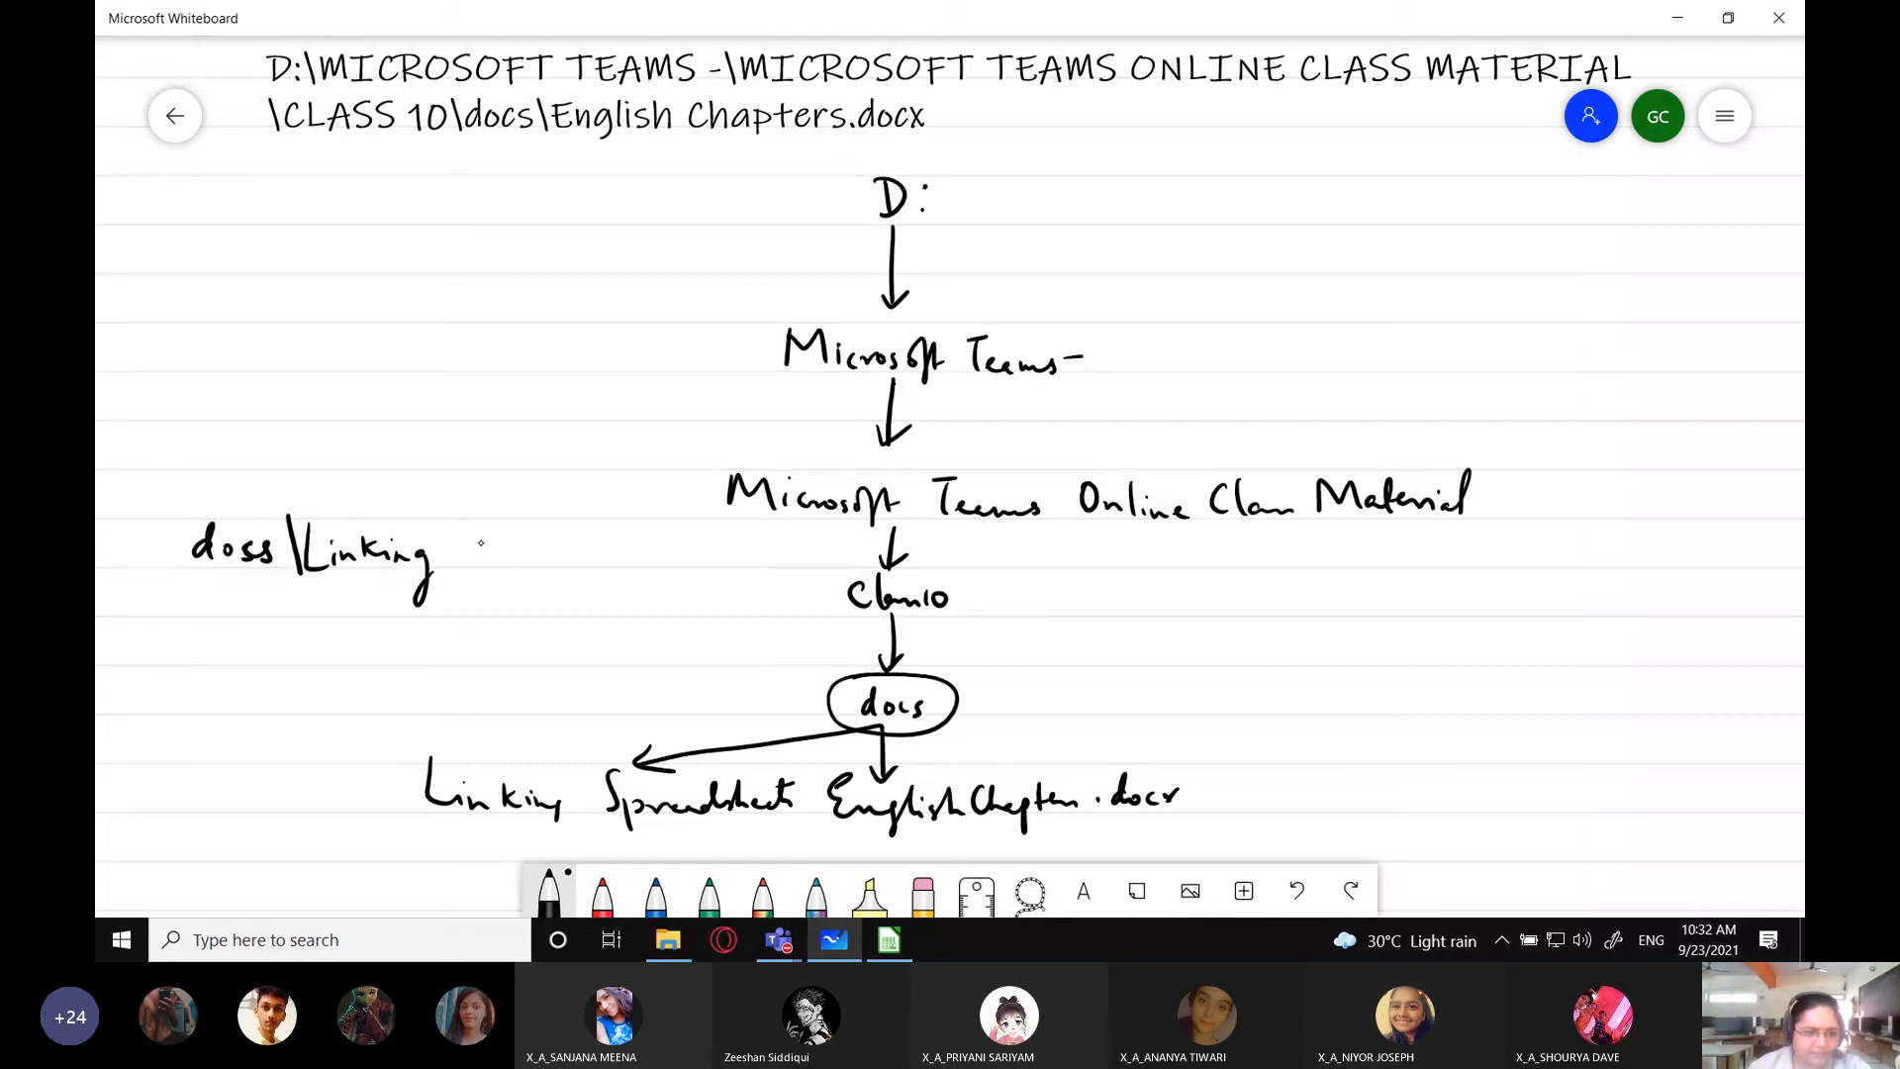
{"action": "mouse_move", "coordinate": [483, 534]}
{"action": "left_mouse_down"}
{"action": "mouse_move", "coordinate": [467, 566]}
{"action": "mouse_move", "coordinate": [486, 604]}
{"action": "left_mouse_up"}
{"action": "mouse_move", "coordinate": [487, 546]}
{"action": "left_mouse_down"}
{"action": "mouse_move", "coordinate": [495, 563]}
{"action": "mouse_move", "coordinate": [657, 544]}
{"action": "mouse_move", "coordinate": [703, 560]}
{"action": "left_mouse_up"}
{"action": "left_click", "coordinate": [673, 557]}
{"action": "mouse_move", "coordinate": [718, 531]}
{"action": "left_mouse_down"}
{"action": "mouse_move", "coordinate": [715, 558]}
{"action": "mouse_move", "coordinate": [750, 566]}
{"action": "left_mouse_up"}
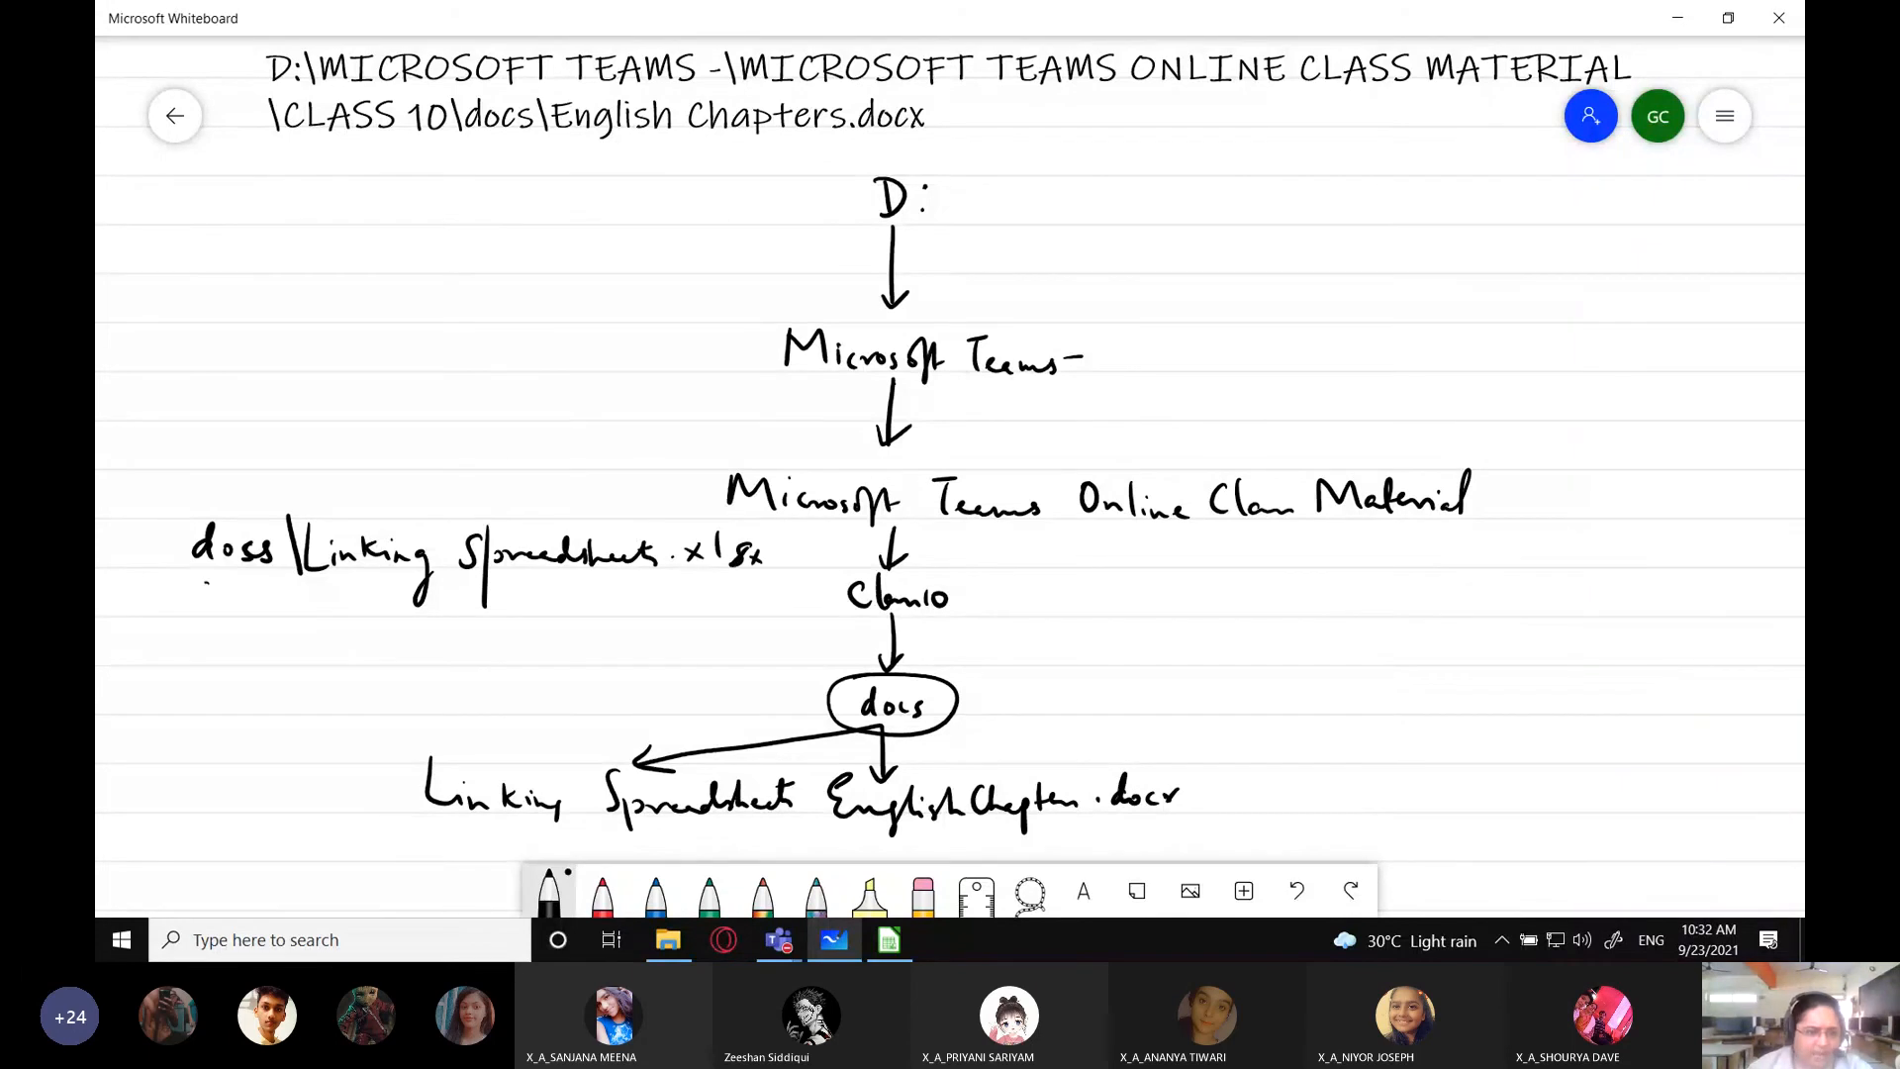
- Handwrite "docs\English Chapt" beneath the first relative path and underline the "docs\" part of both paths
{"action": "left_click_drag", "start_coordinate": [207, 584], "coordinate": [208, 602]}
{"action": "left_click_drag", "start_coordinate": [214, 598], "coordinate": [252, 613]}
{"action": "mouse_move", "coordinate": [279, 569]}
{"action": "left_mouse_down"}
{"action": "mouse_move", "coordinate": [289, 621]}
{"action": "mouse_move", "coordinate": [300, 593]}
{"action": "mouse_move", "coordinate": [354, 615]}
{"action": "mouse_move", "coordinate": [362, 653]}
{"action": "mouse_move", "coordinate": [394, 585]}
{"action": "mouse_move", "coordinate": [442, 613]}
{"action": "mouse_move", "coordinate": [532, 619]}
{"action": "mouse_move", "coordinate": [534, 648]}
{"action": "left_mouse_up"}
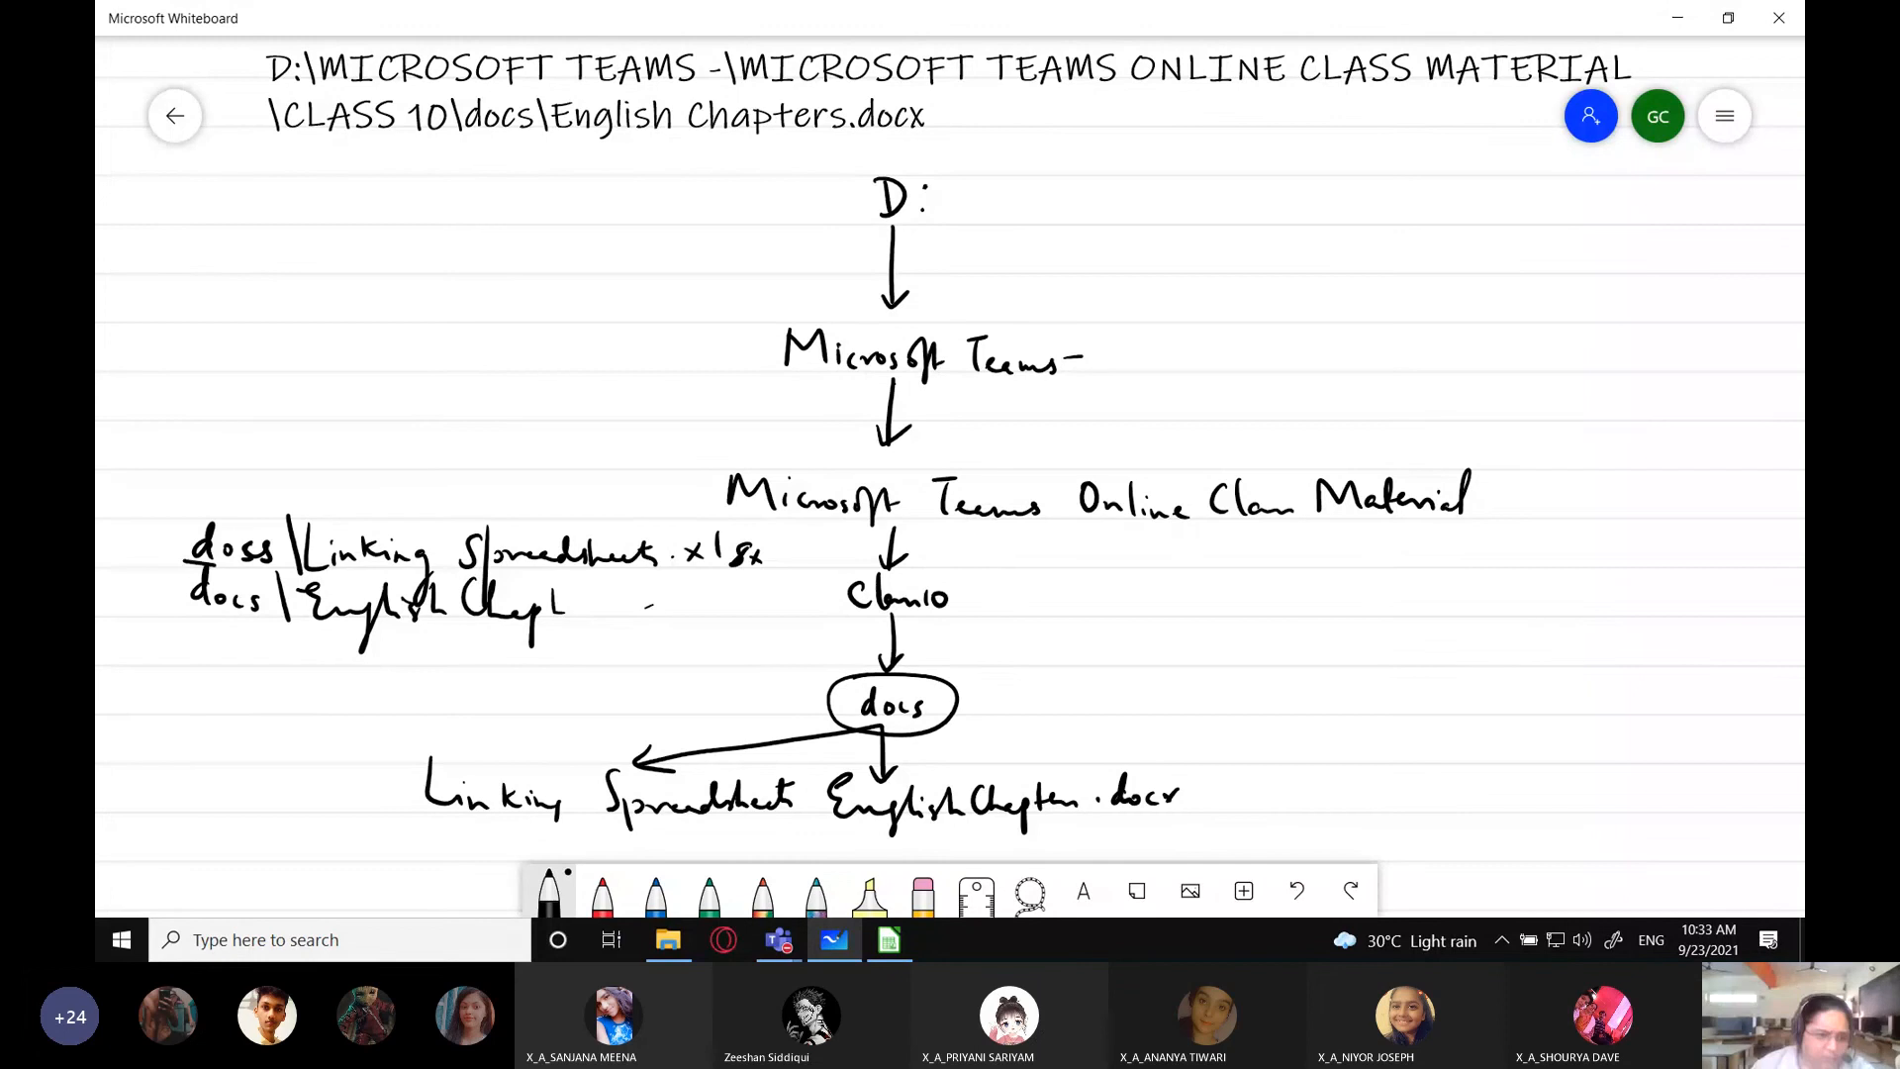
{"action": "left_click_drag", "start_coordinate": [184, 562], "coordinate": [294, 572]}
{"action": "left_click_drag", "start_coordinate": [195, 613], "coordinate": [303, 622]}
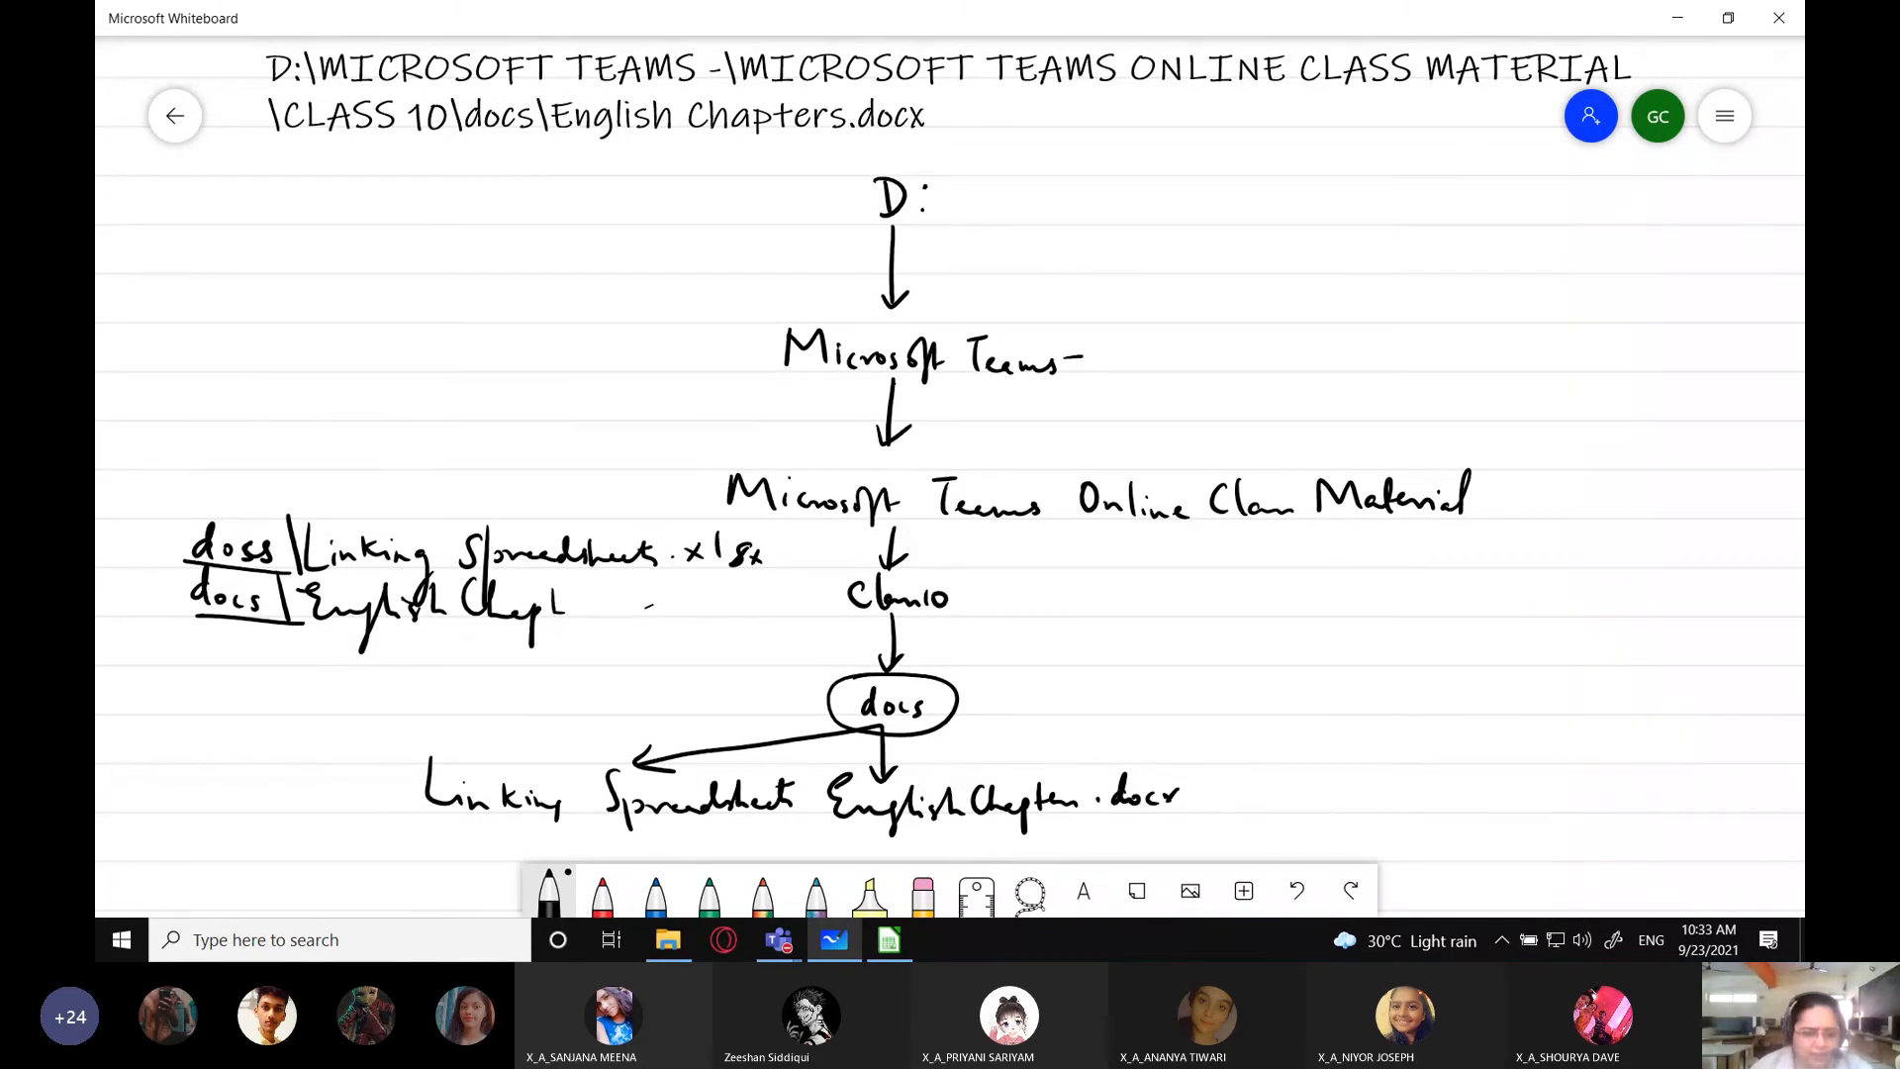
- Switch to File Explorer and go up to the CLASS 10 folder to show where docs is located
{"action": "left_click", "coordinate": [679, 940]}
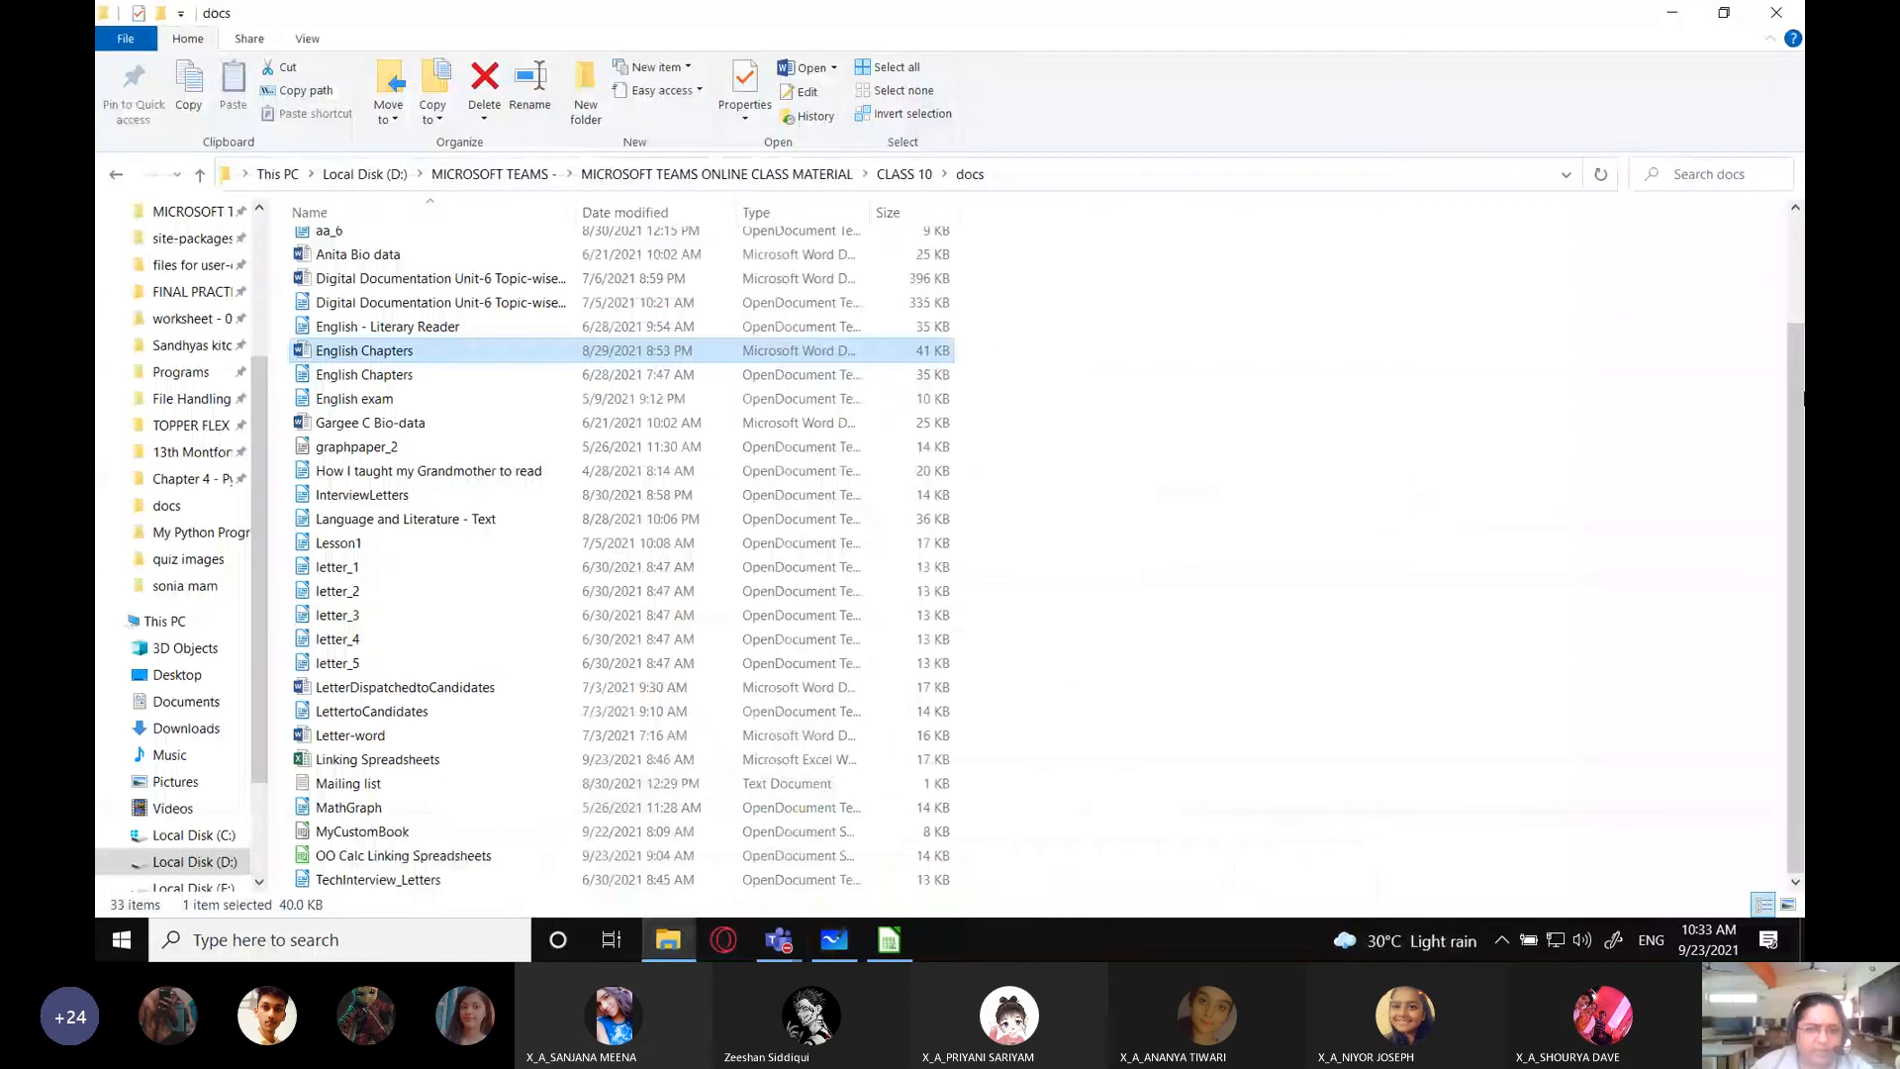
{"action": "left_click", "coordinate": [876, 180]}
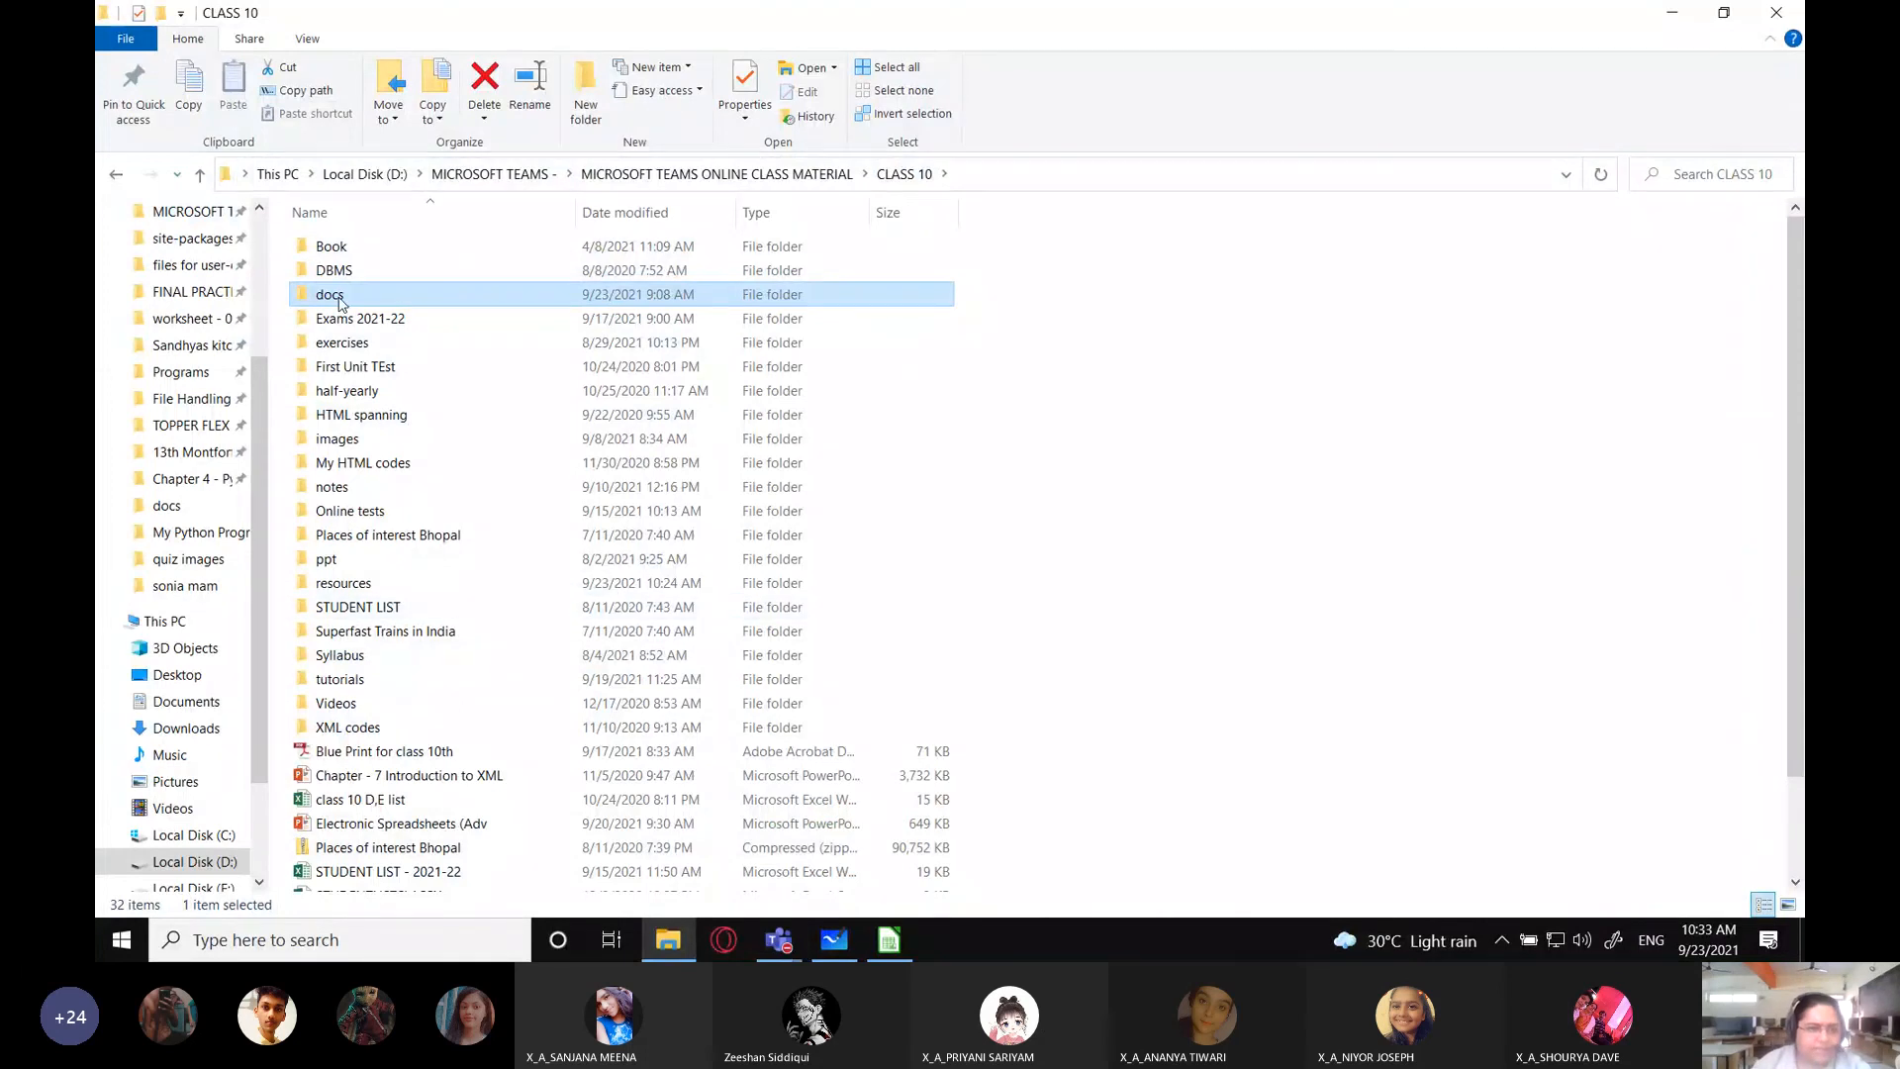
{"action": "key", "text": "alt+Tab"}
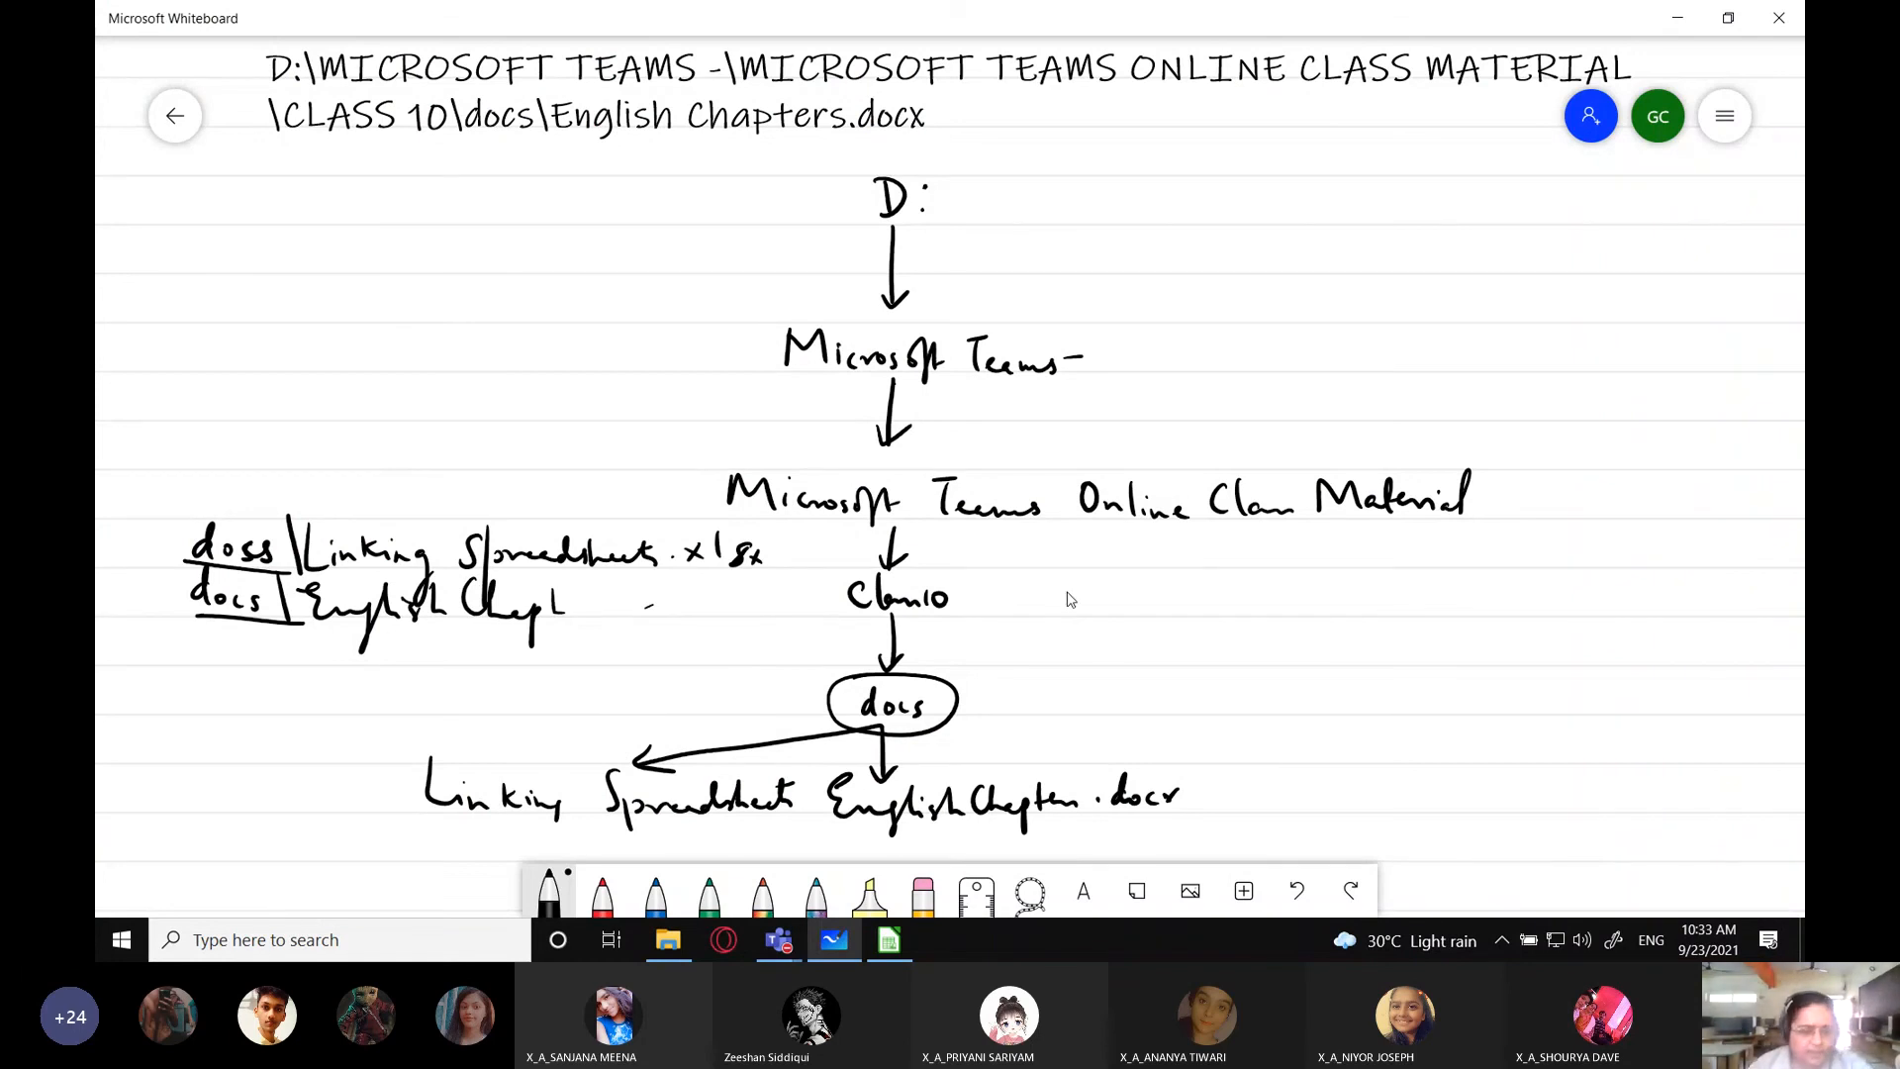
{"action": "key", "text": "alt+Tab"}
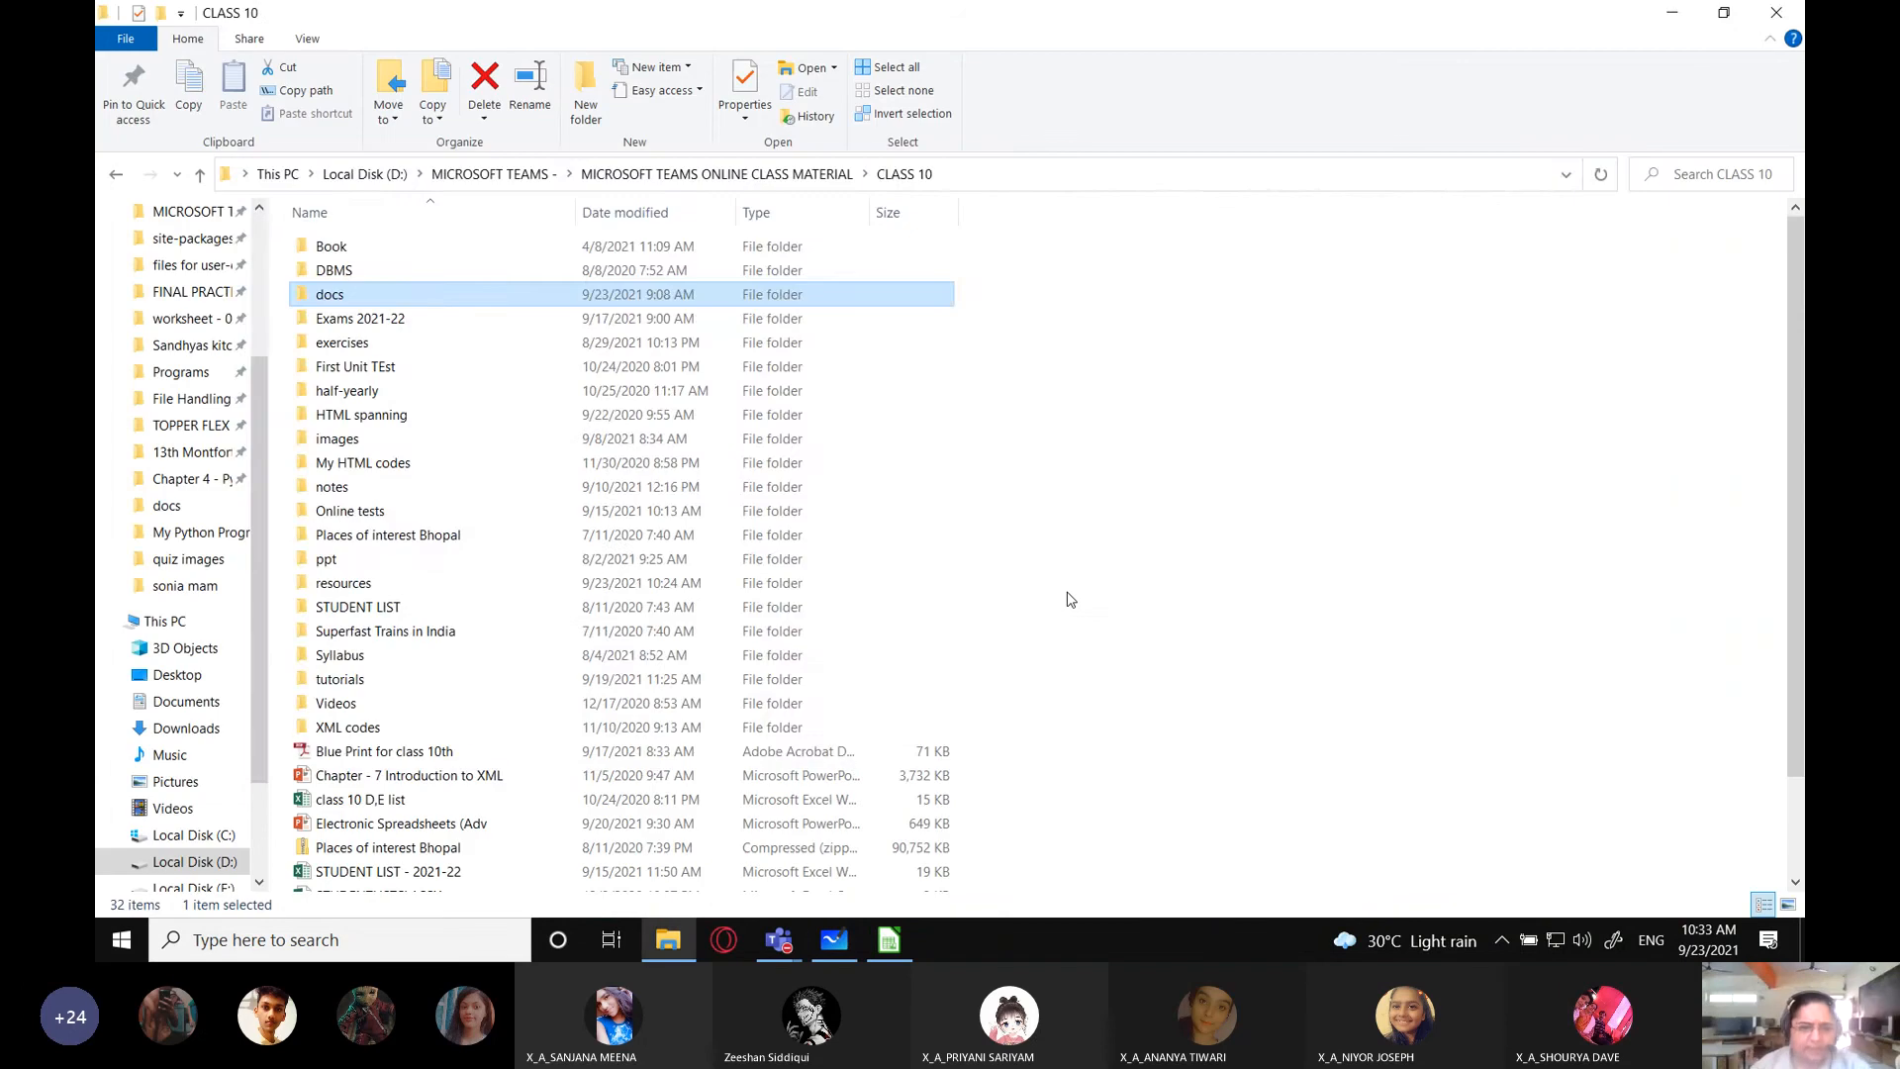
- Switch to LibreOffice Calc and select cell C3 on the Hyperlinks sheet
{"action": "key", "text": "alt+Tab"}
{"action": "key", "text": "alt+Tab"}
{"action": "key", "text": "alt+Tab"}
{"action": "key", "text": "alt+Tab"}
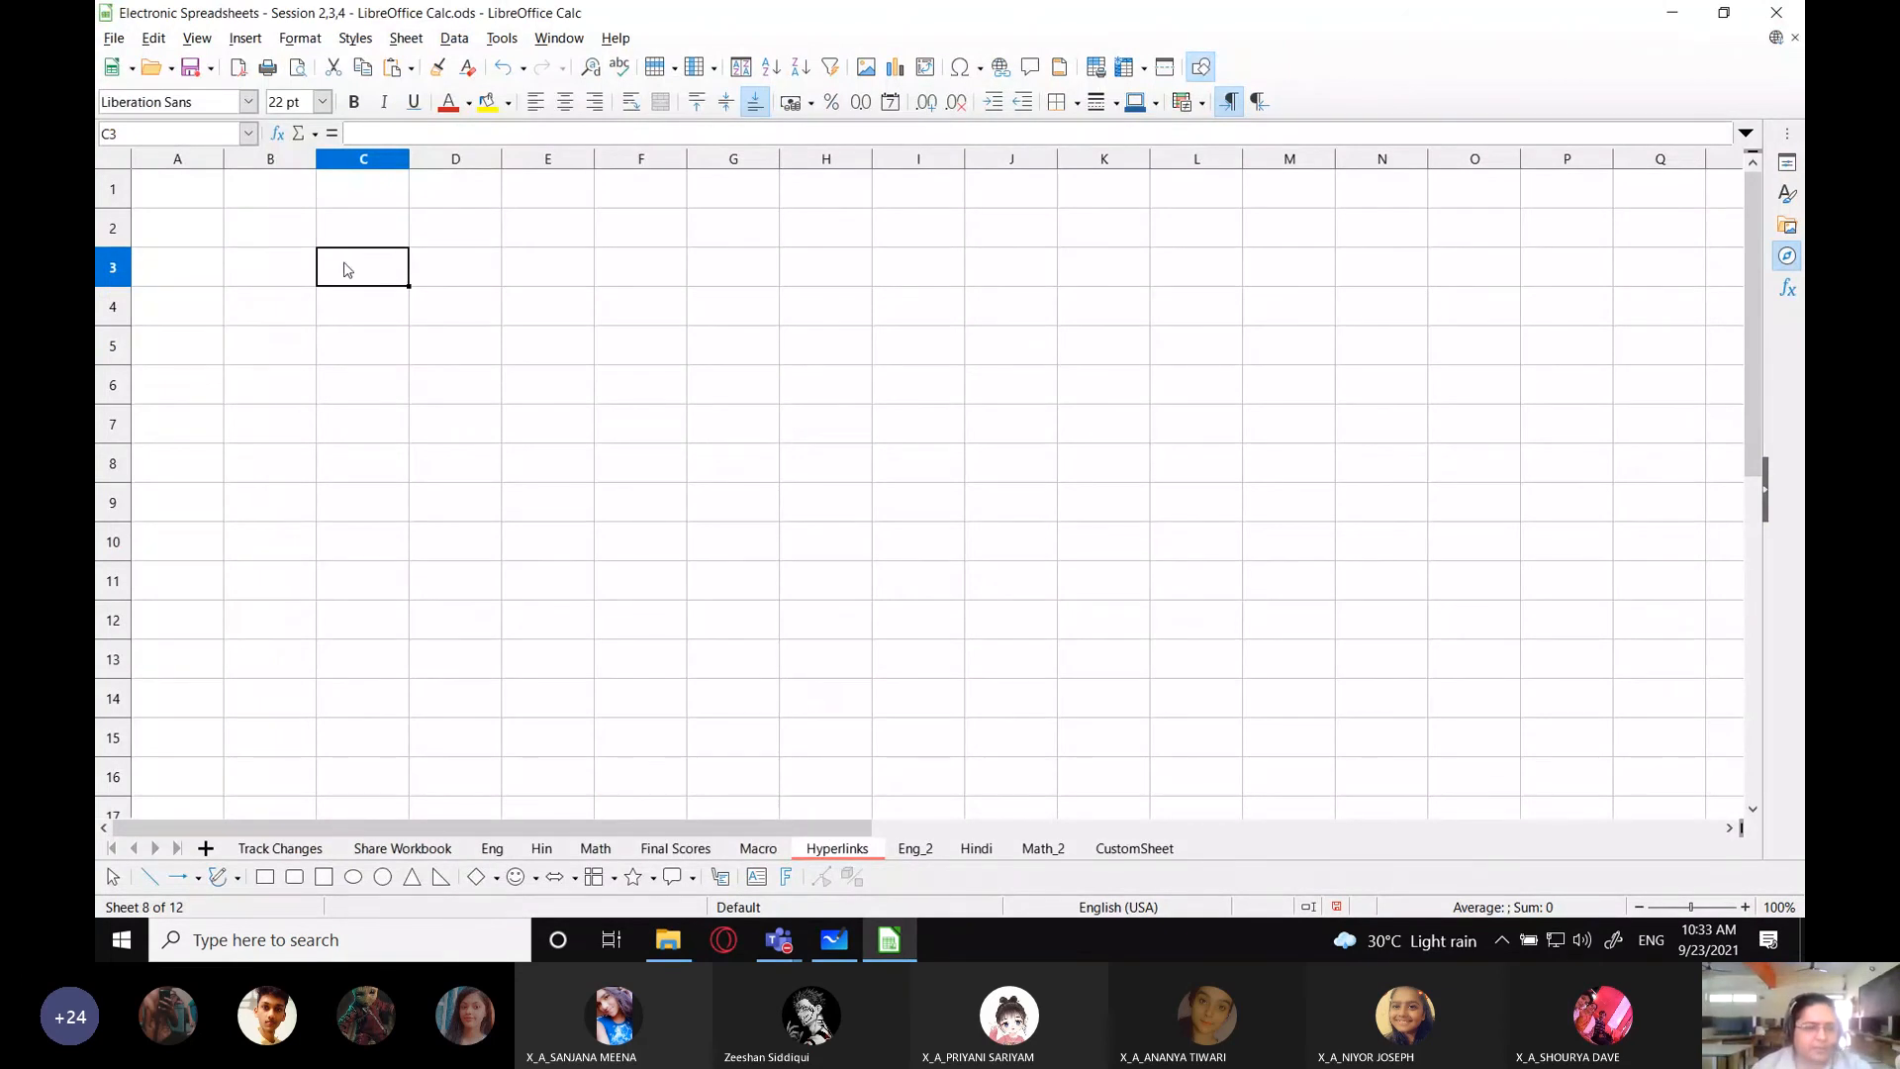
{"action": "left_click", "coordinate": [357, 308]}
{"action": "left_click", "coordinate": [394, 270]}
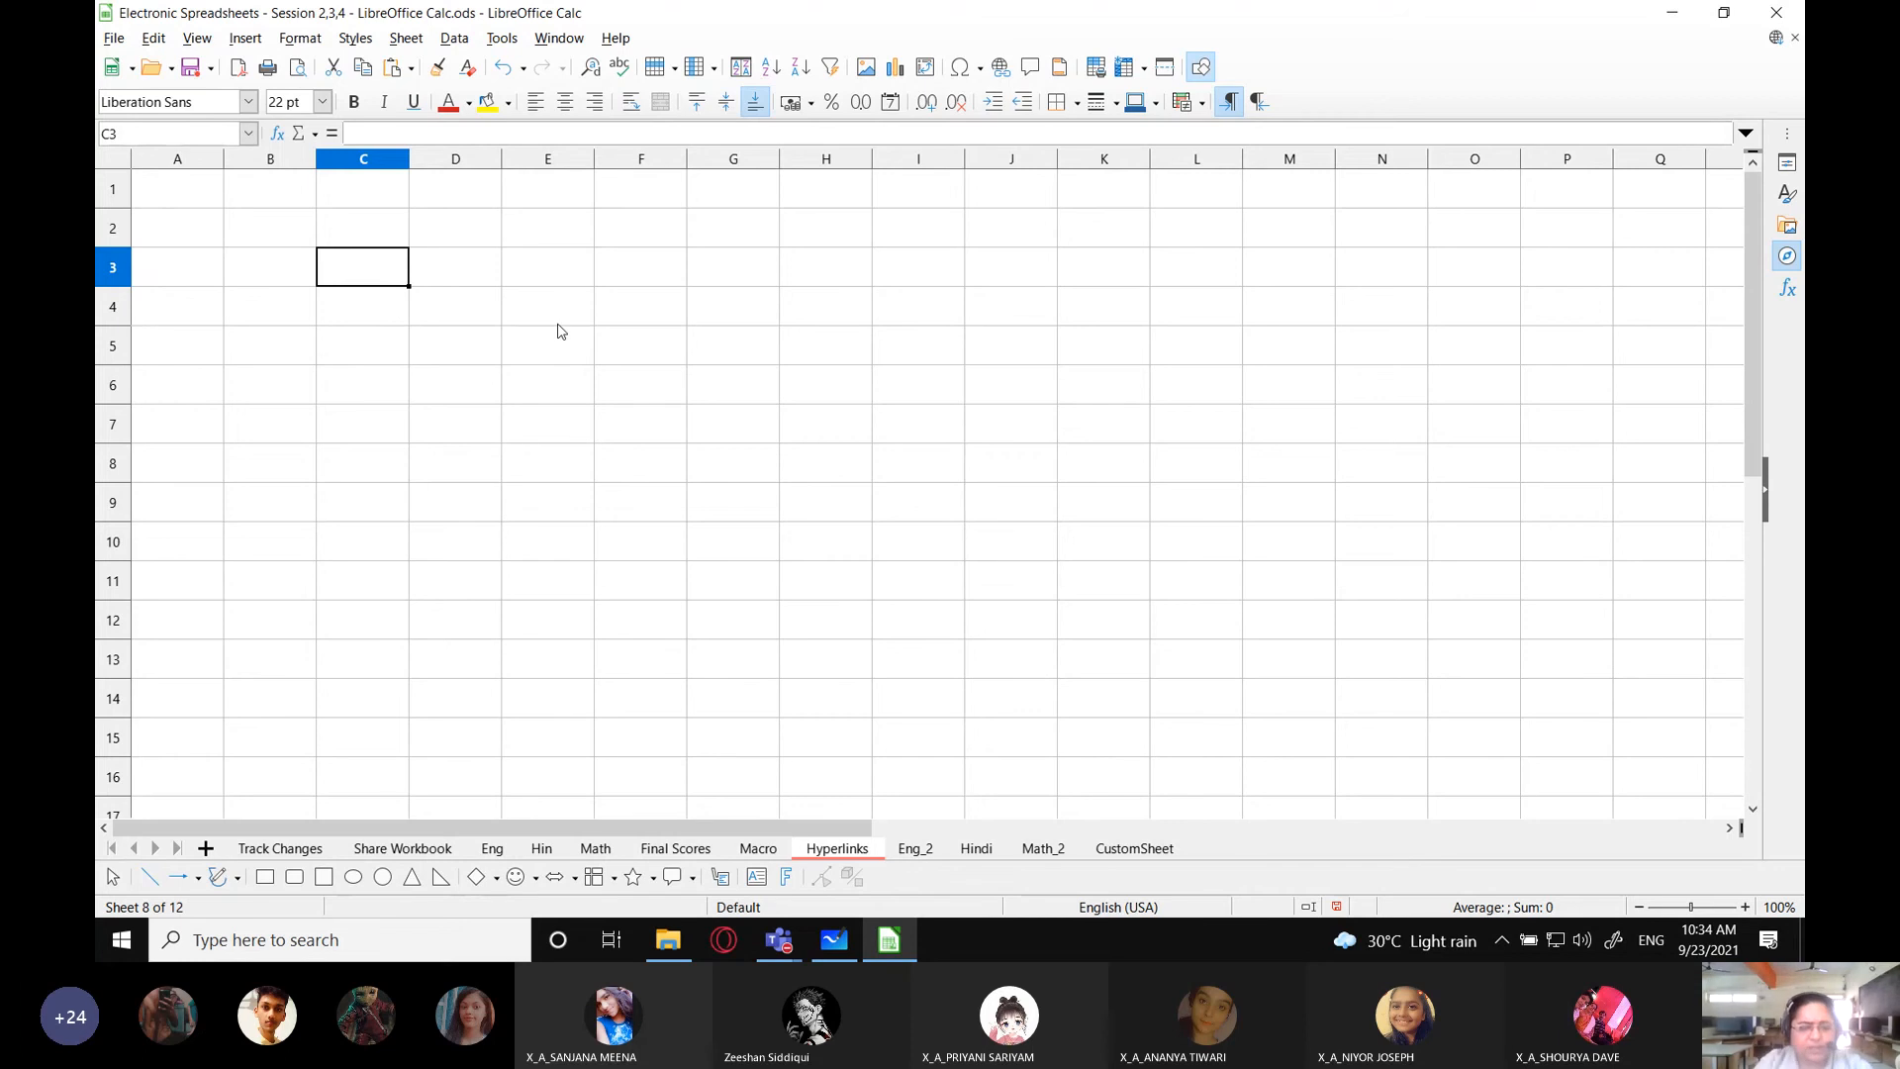
- Enter the note "Relative paths is better option." in cell C3 and clear the cell again
{"action": "type", "text": "Relative pat"}
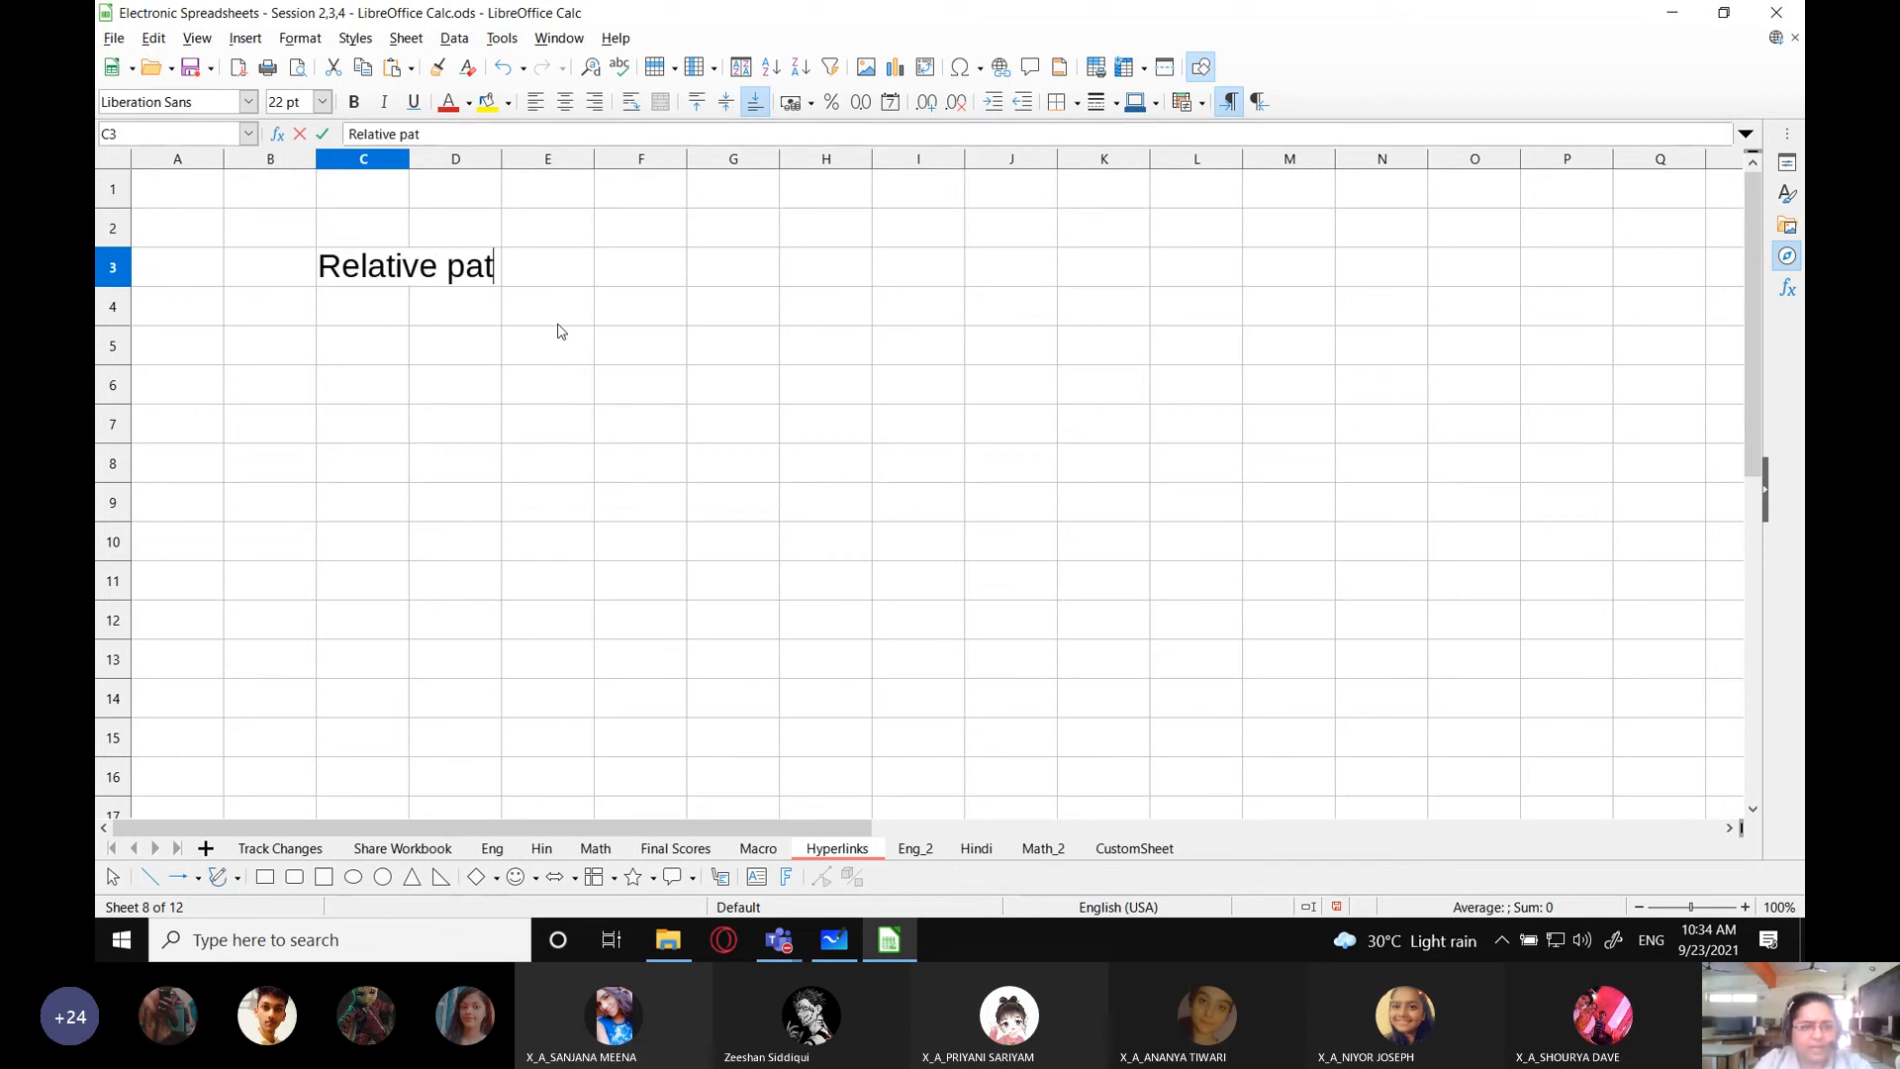
{"action": "type", "text": "h s is better option."}
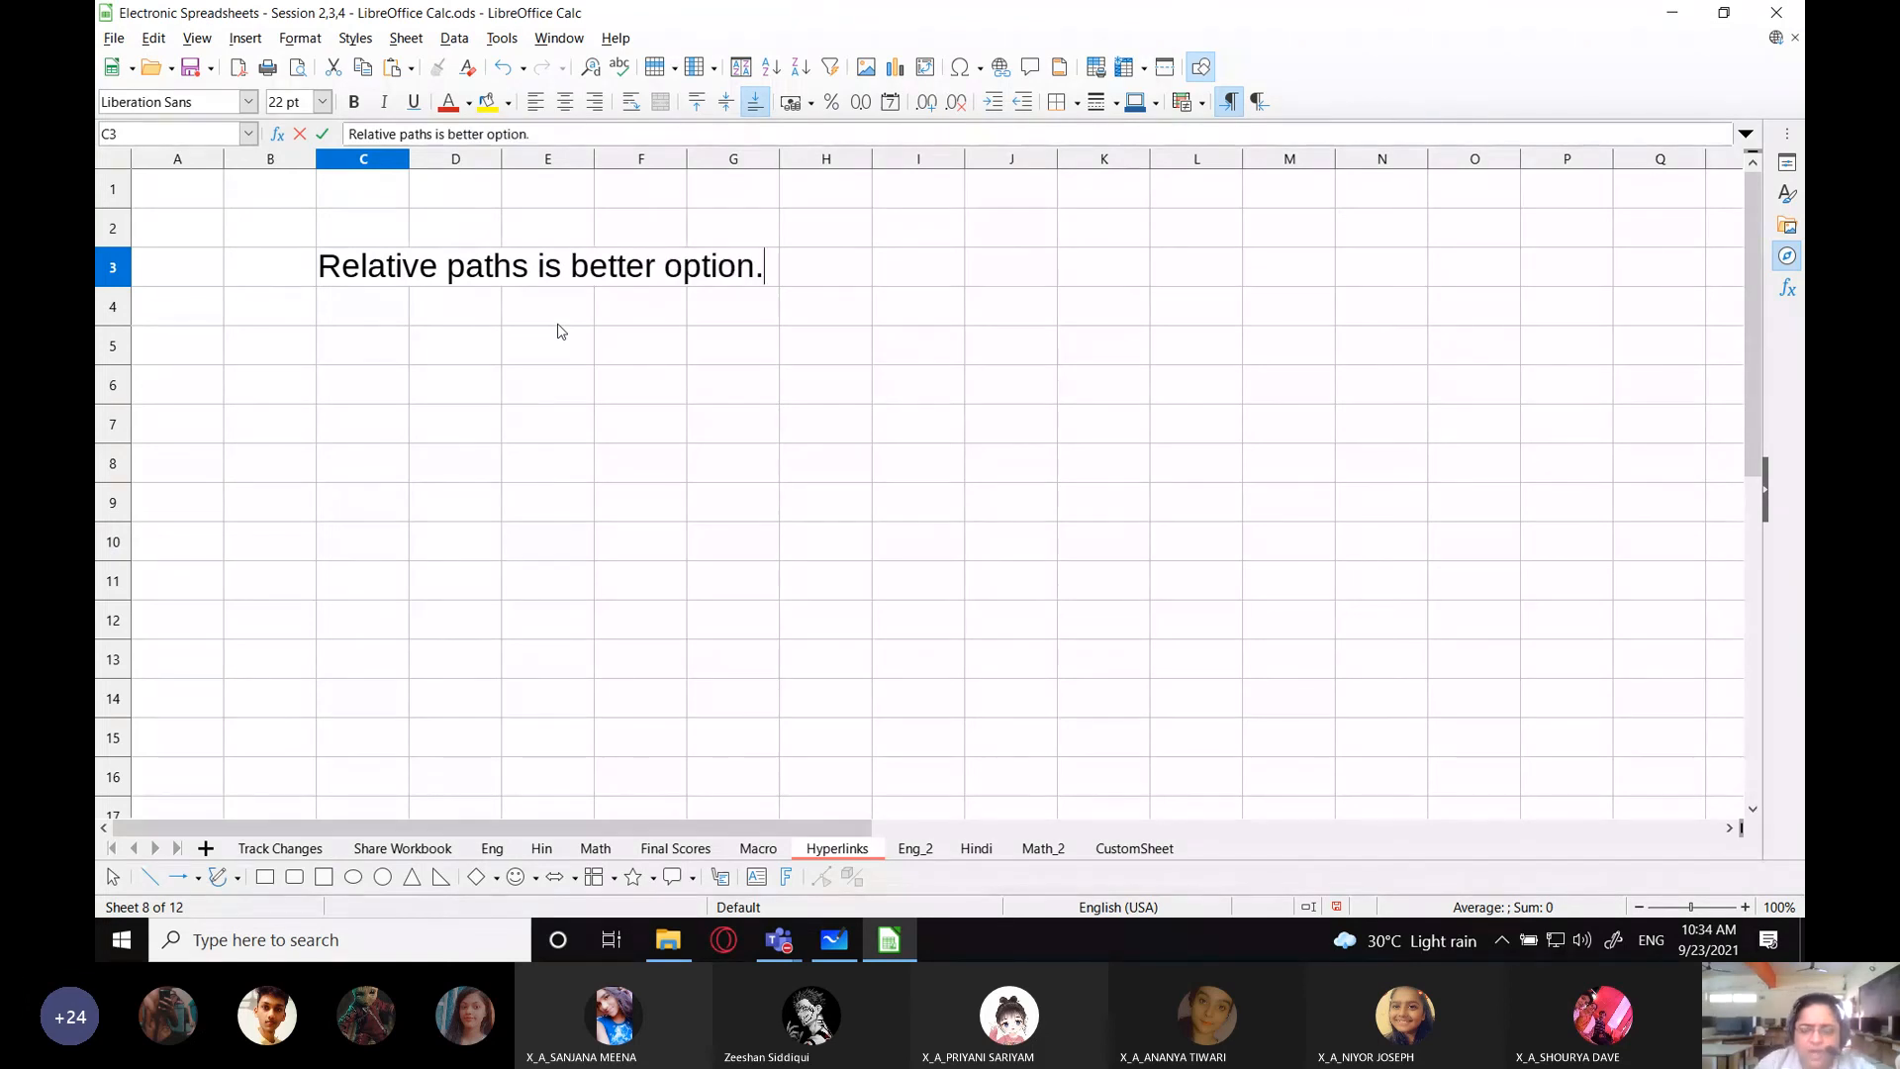
{"action": "key", "text": "Return"}
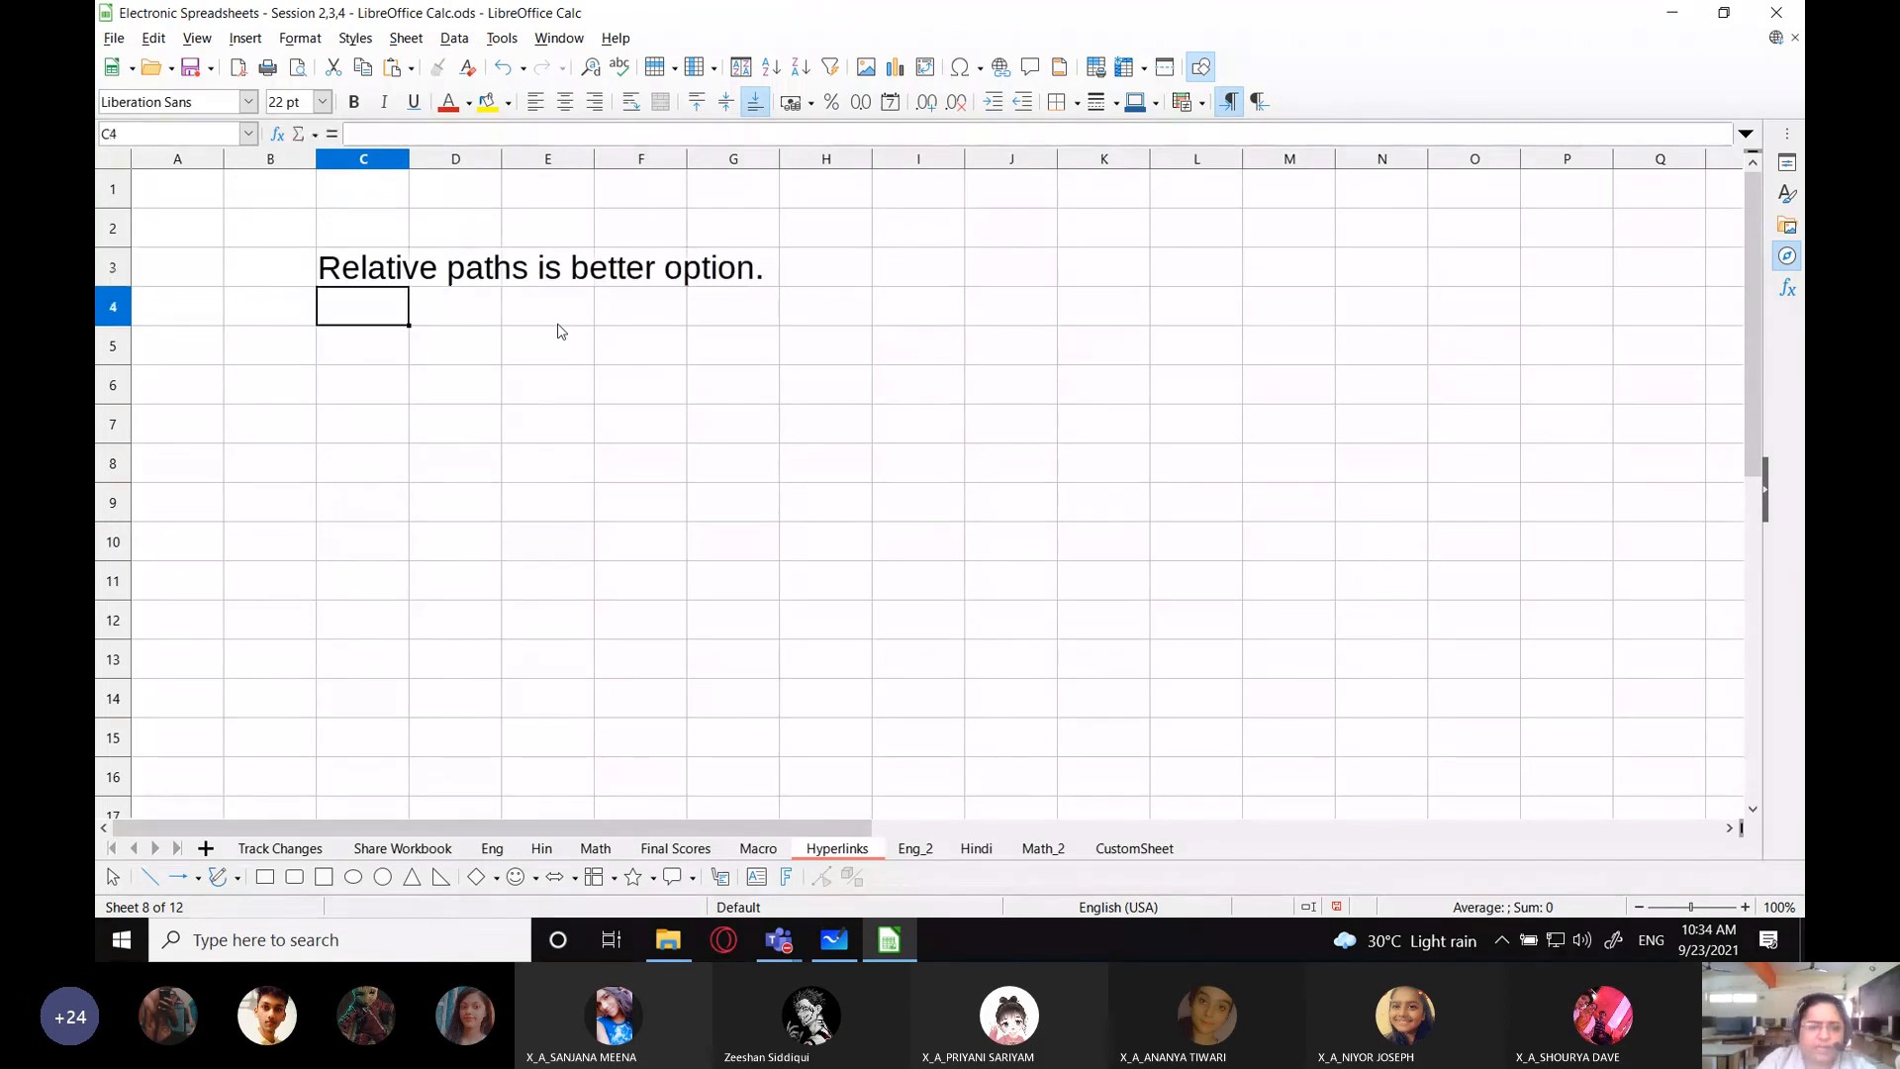
{"action": "key", "text": "Up"}
{"action": "key", "text": "Delete"}
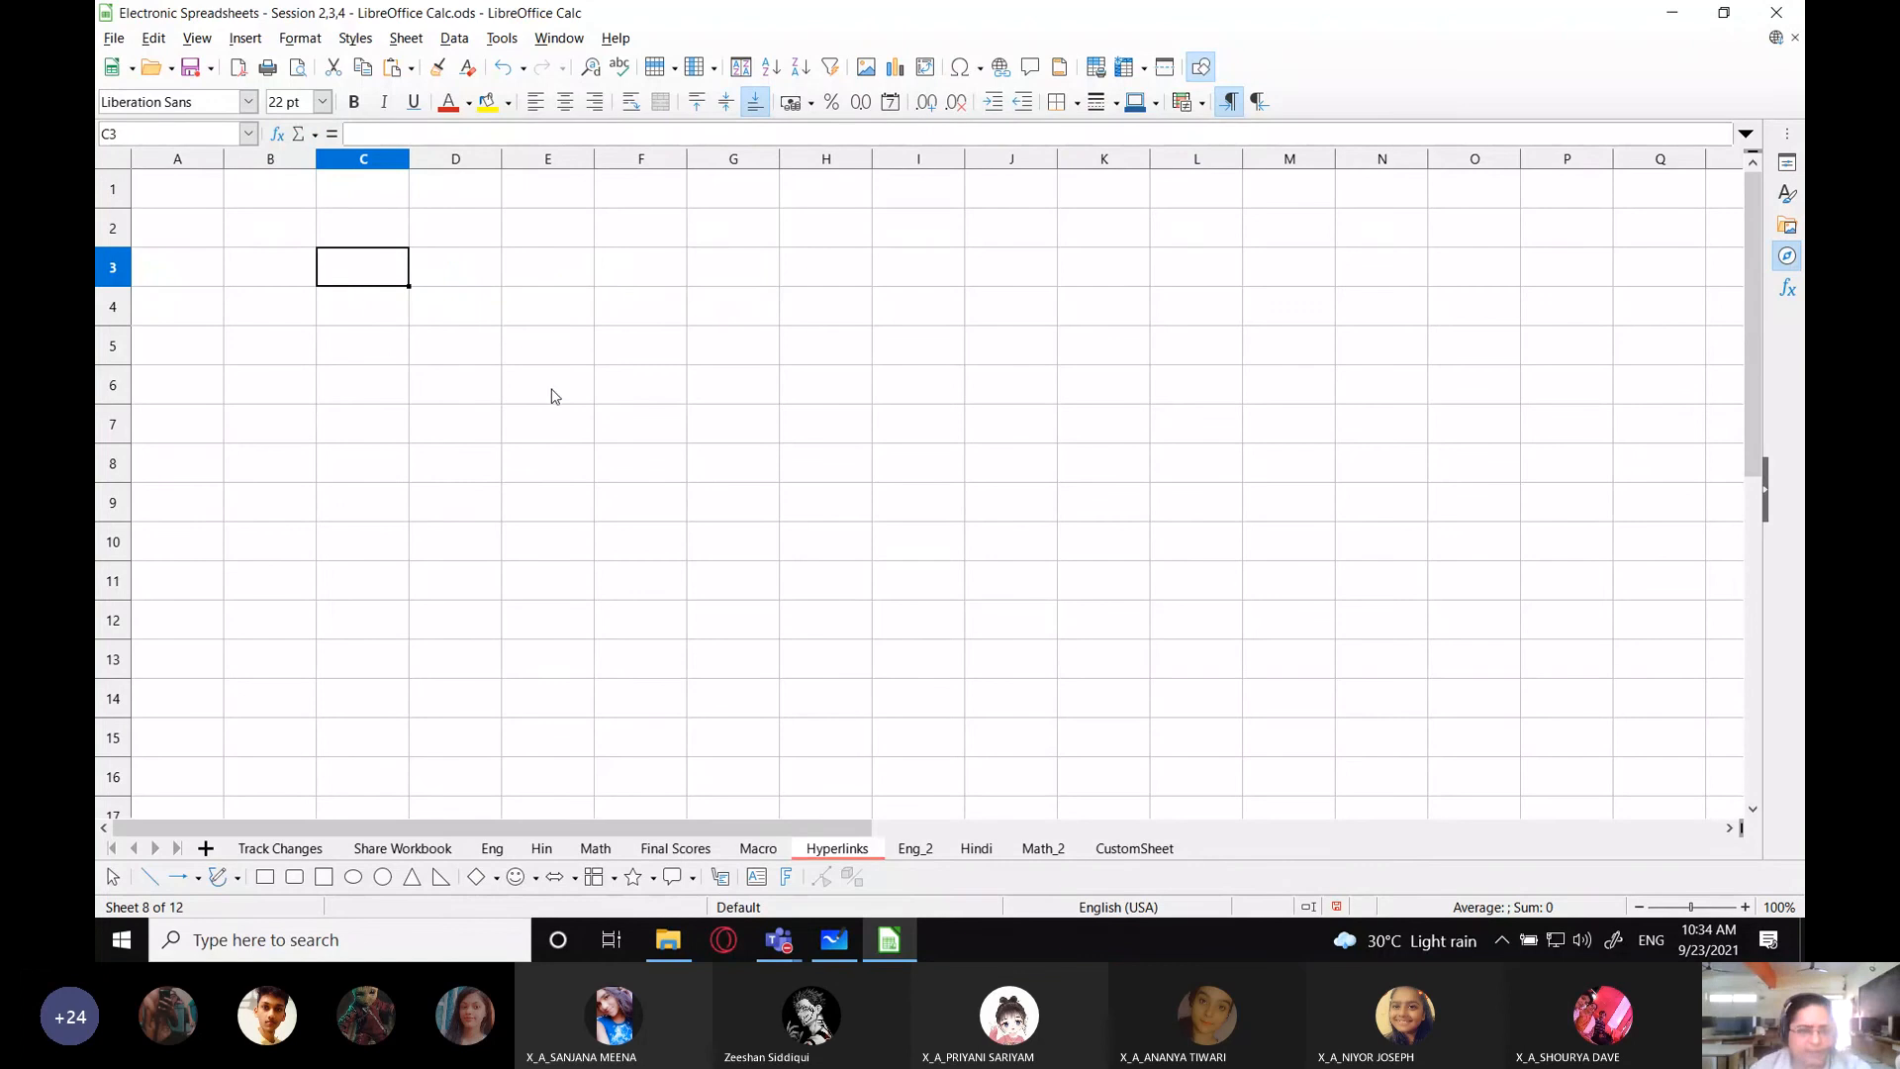
- Review the Load/Save General options for saving URLs relative to the file system and to the internet
{"action": "left_click", "coordinate": [294, 263]}
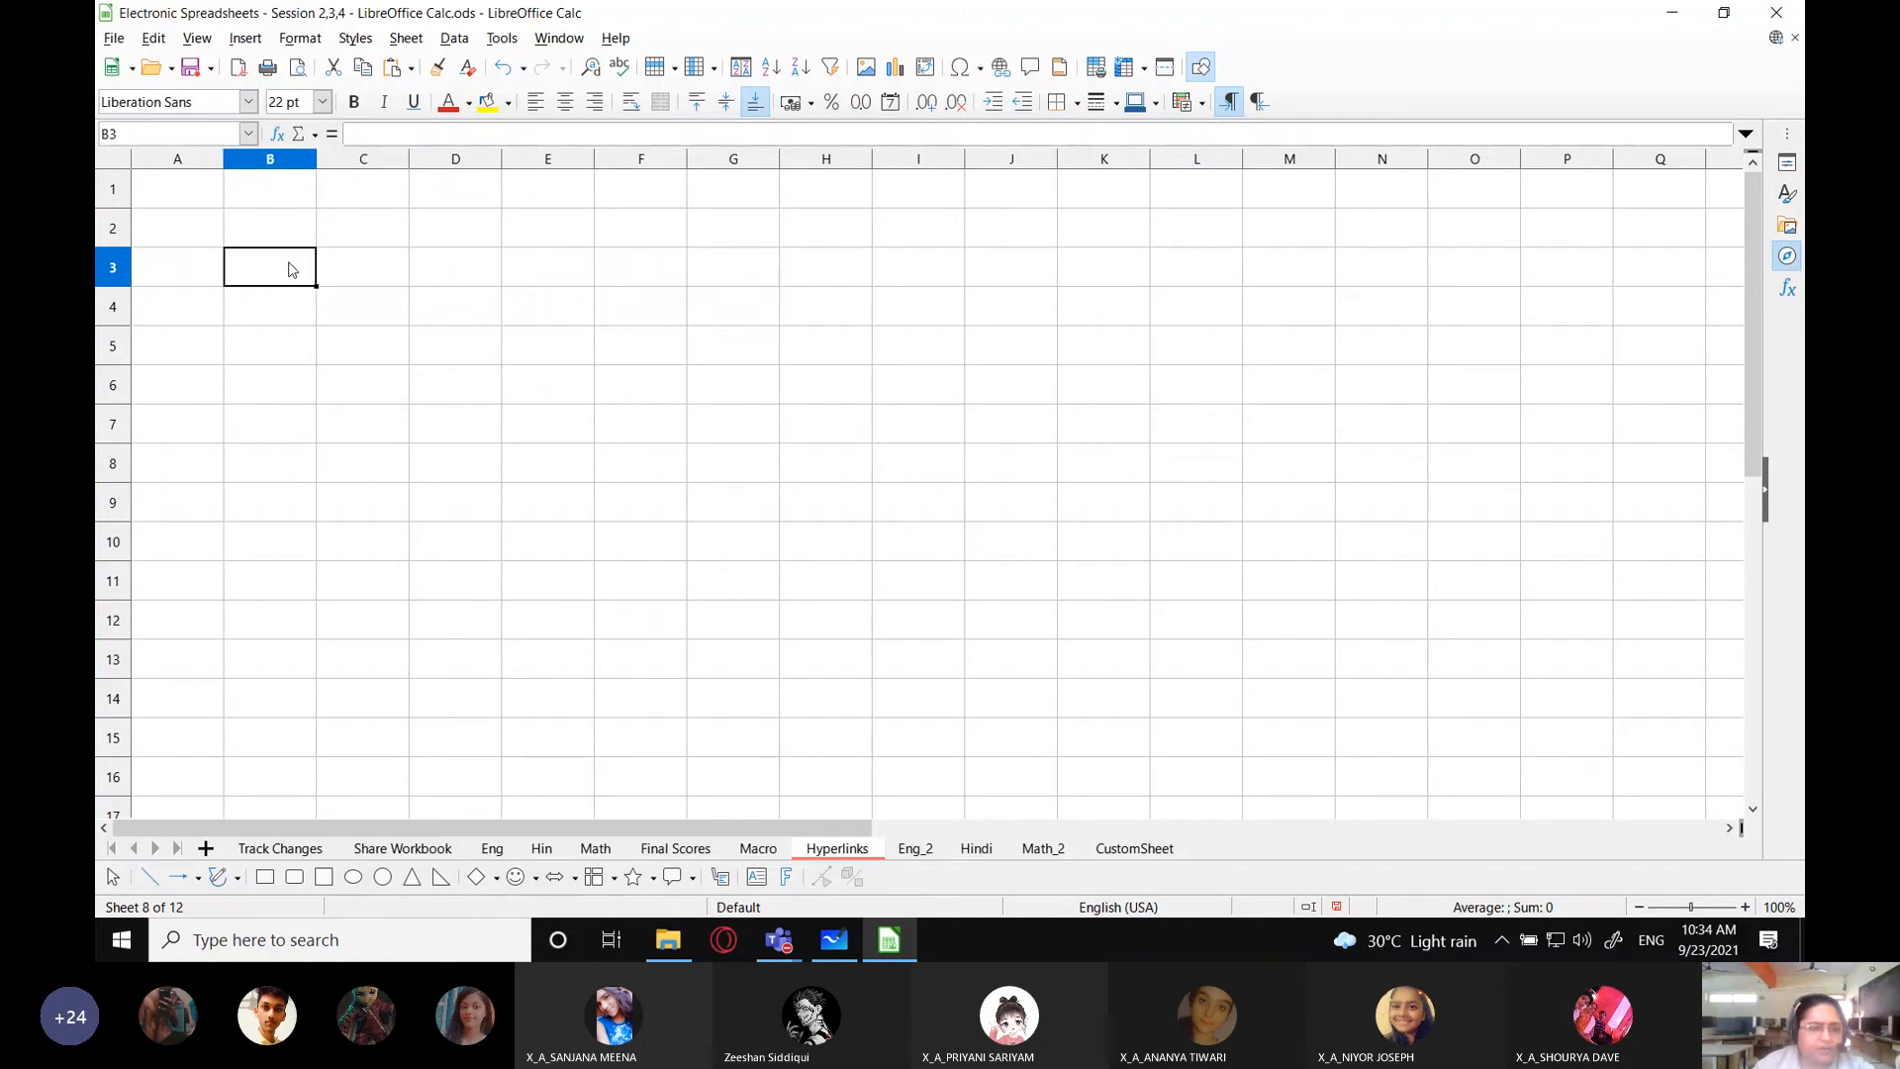
{"action": "left_click", "coordinate": [505, 40]}
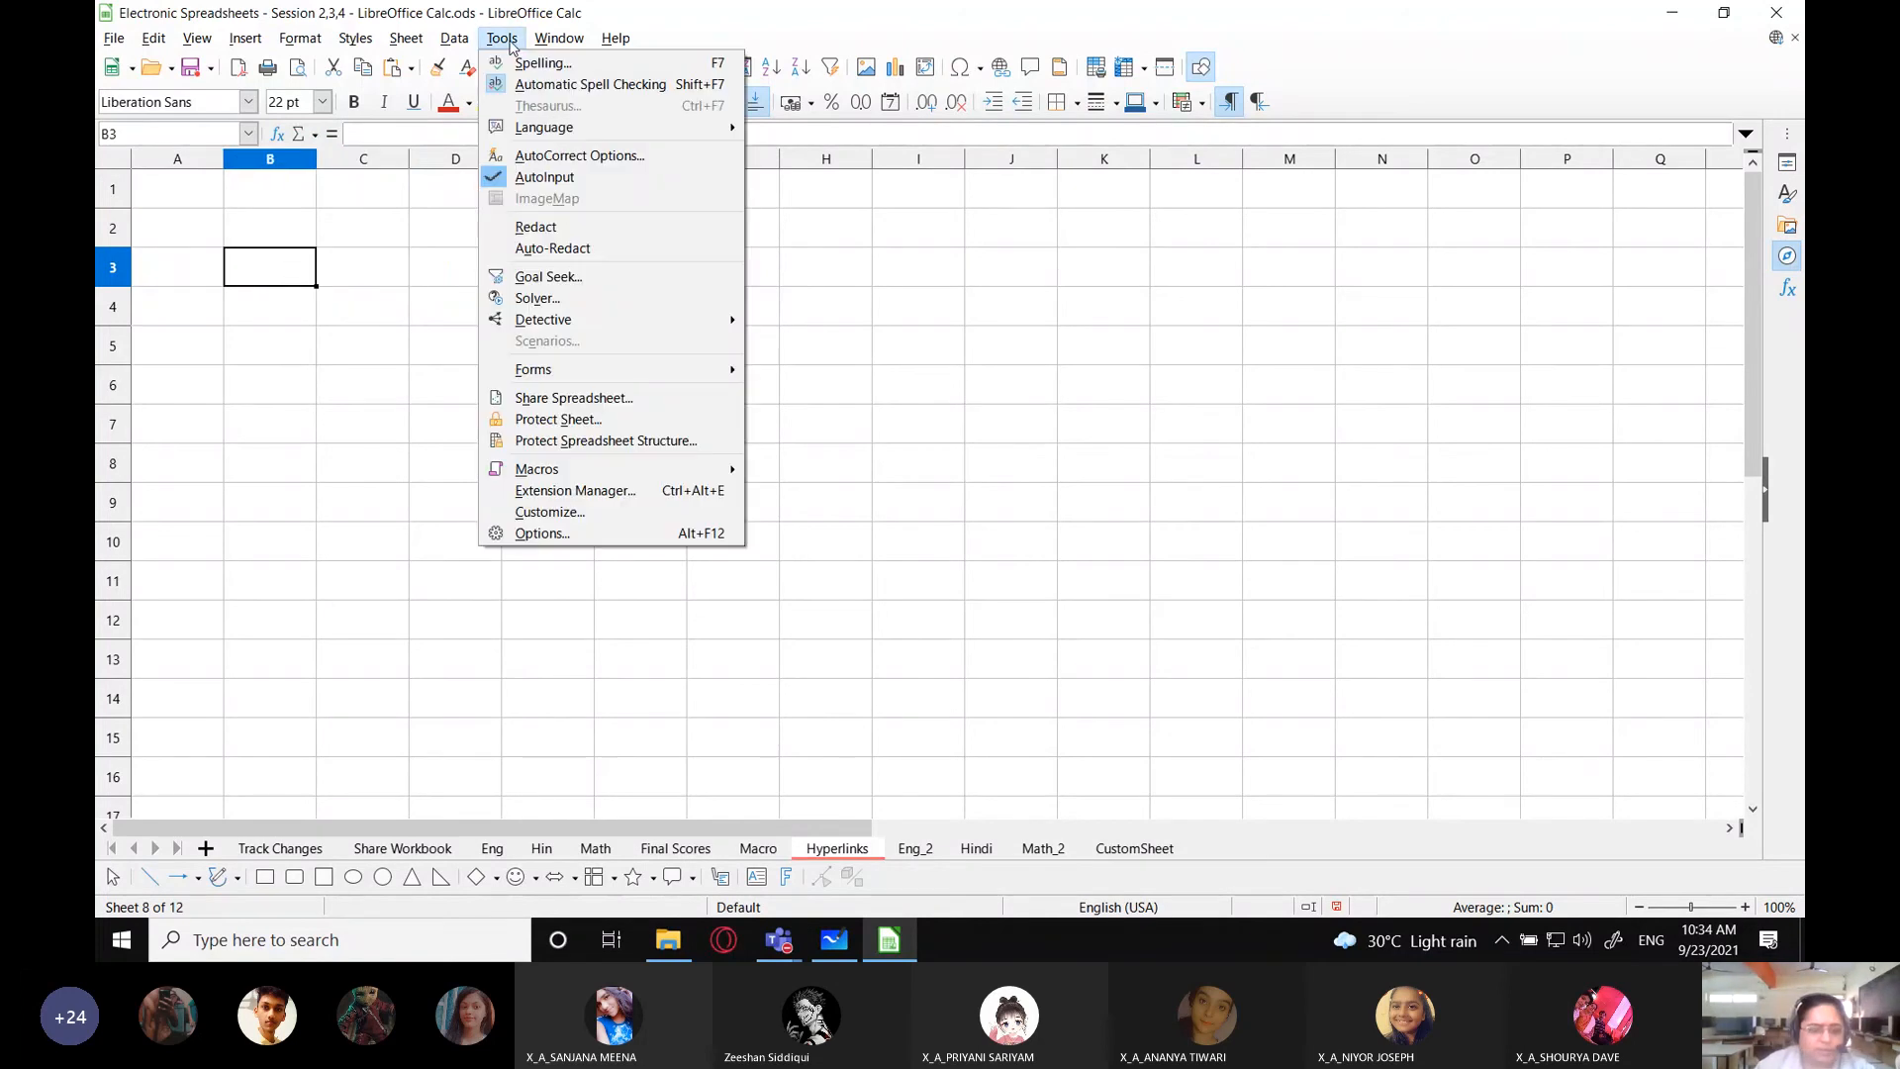
{"action": "left_click", "coordinate": [567, 536]}
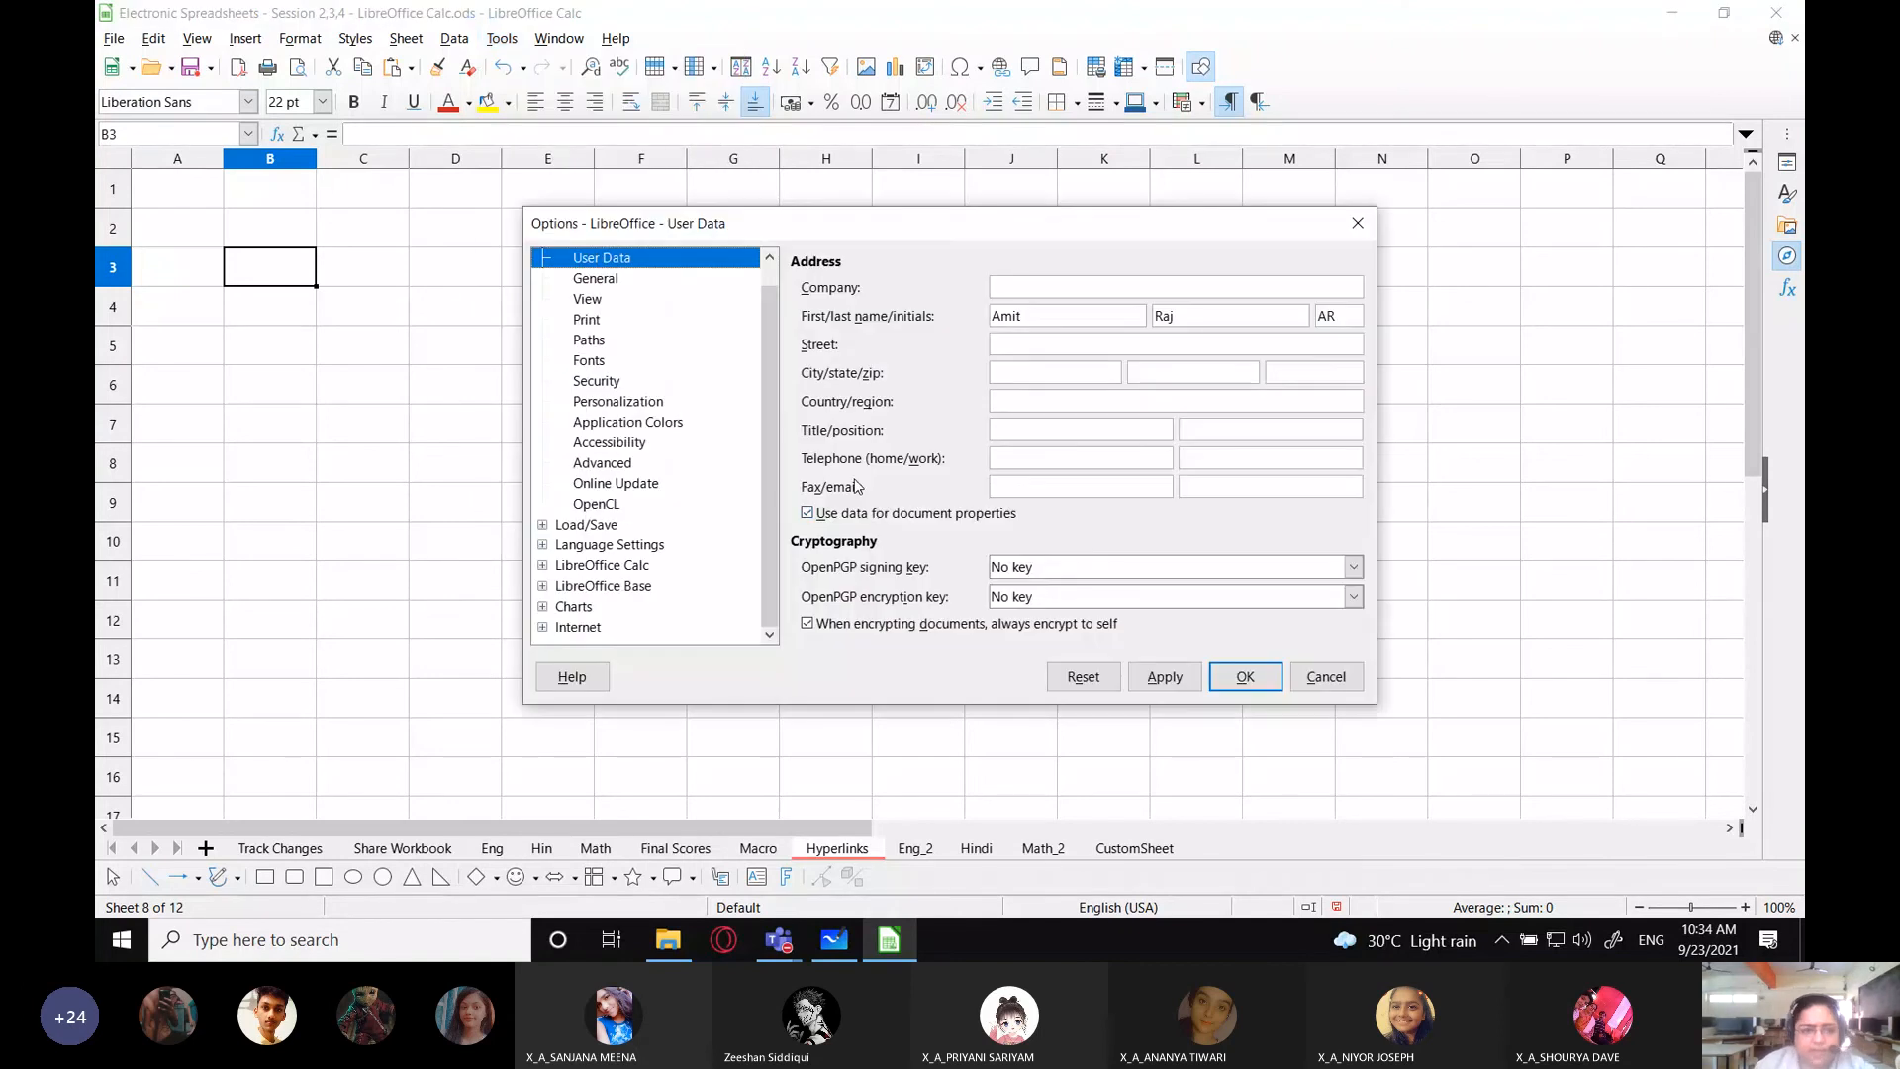
{"action": "left_click", "coordinate": [546, 265]}
{"action": "left_click", "coordinate": [546, 266]}
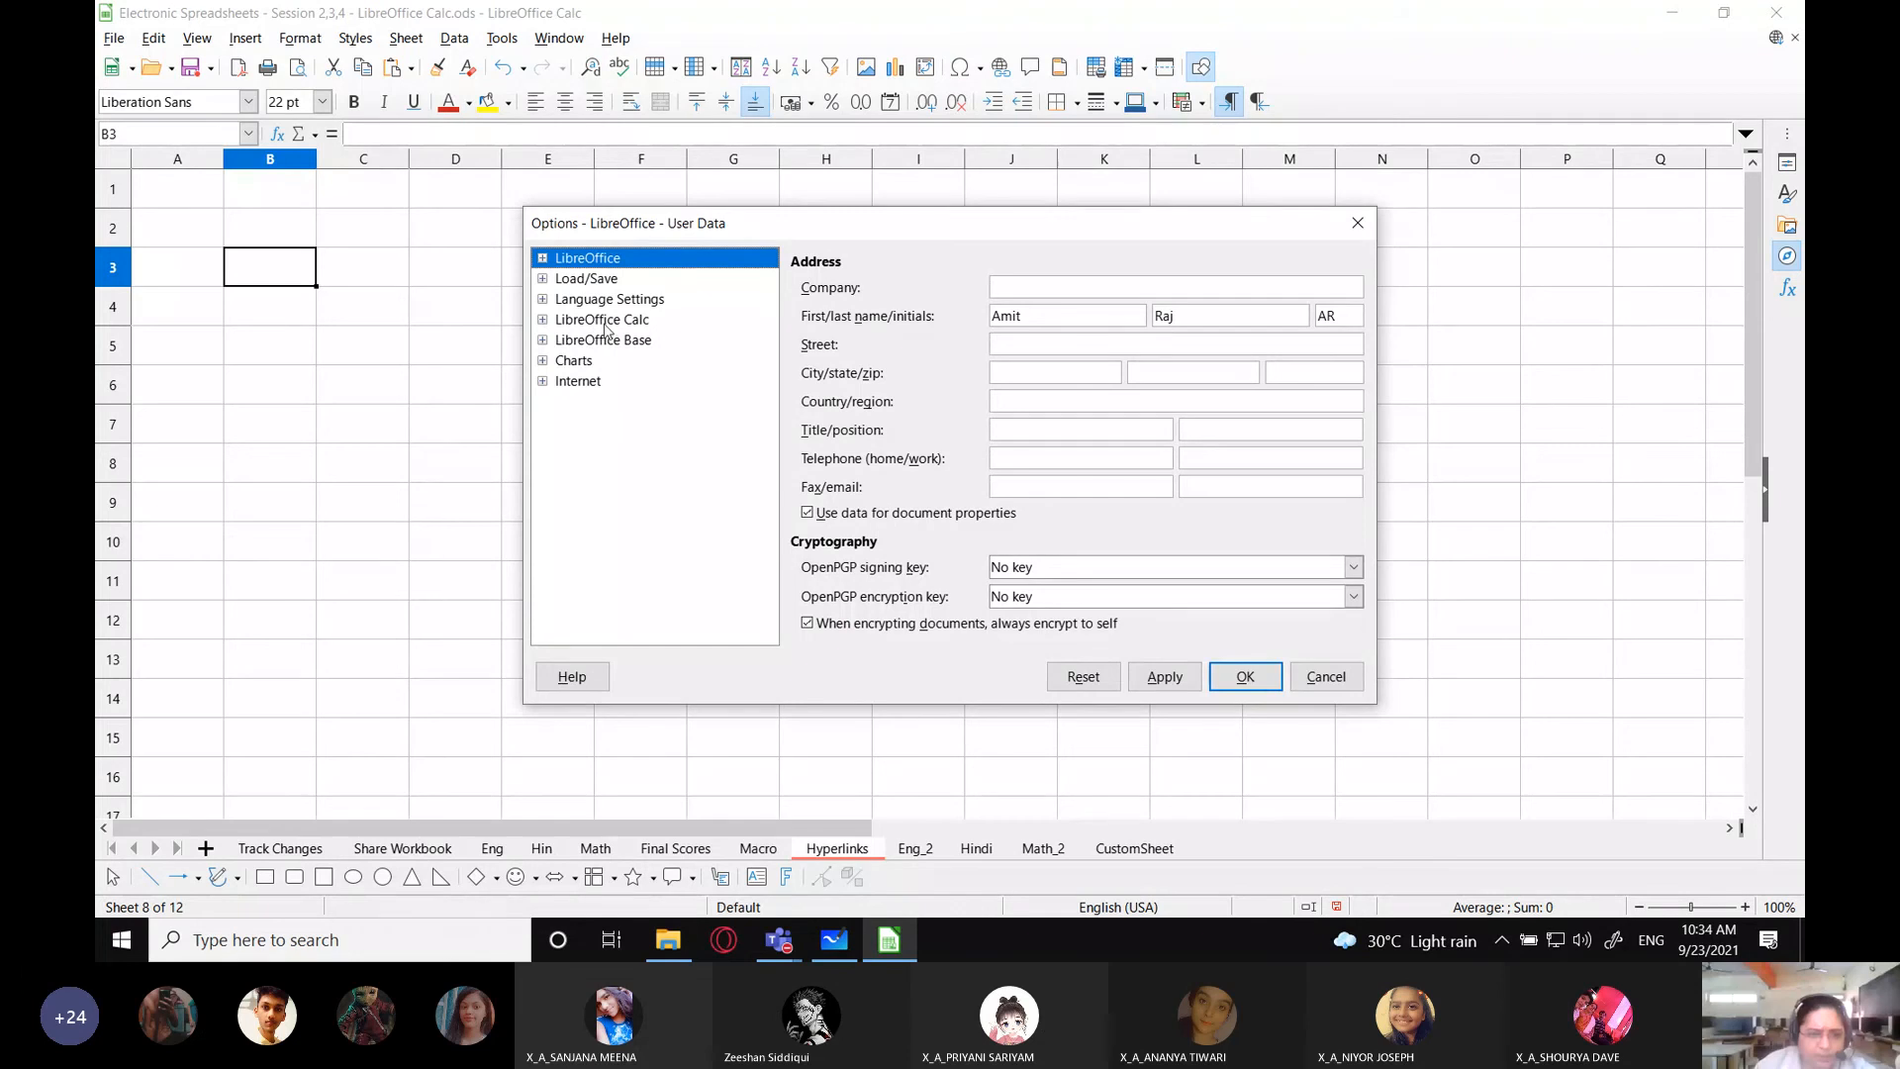
{"action": "left_click", "coordinate": [582, 281]}
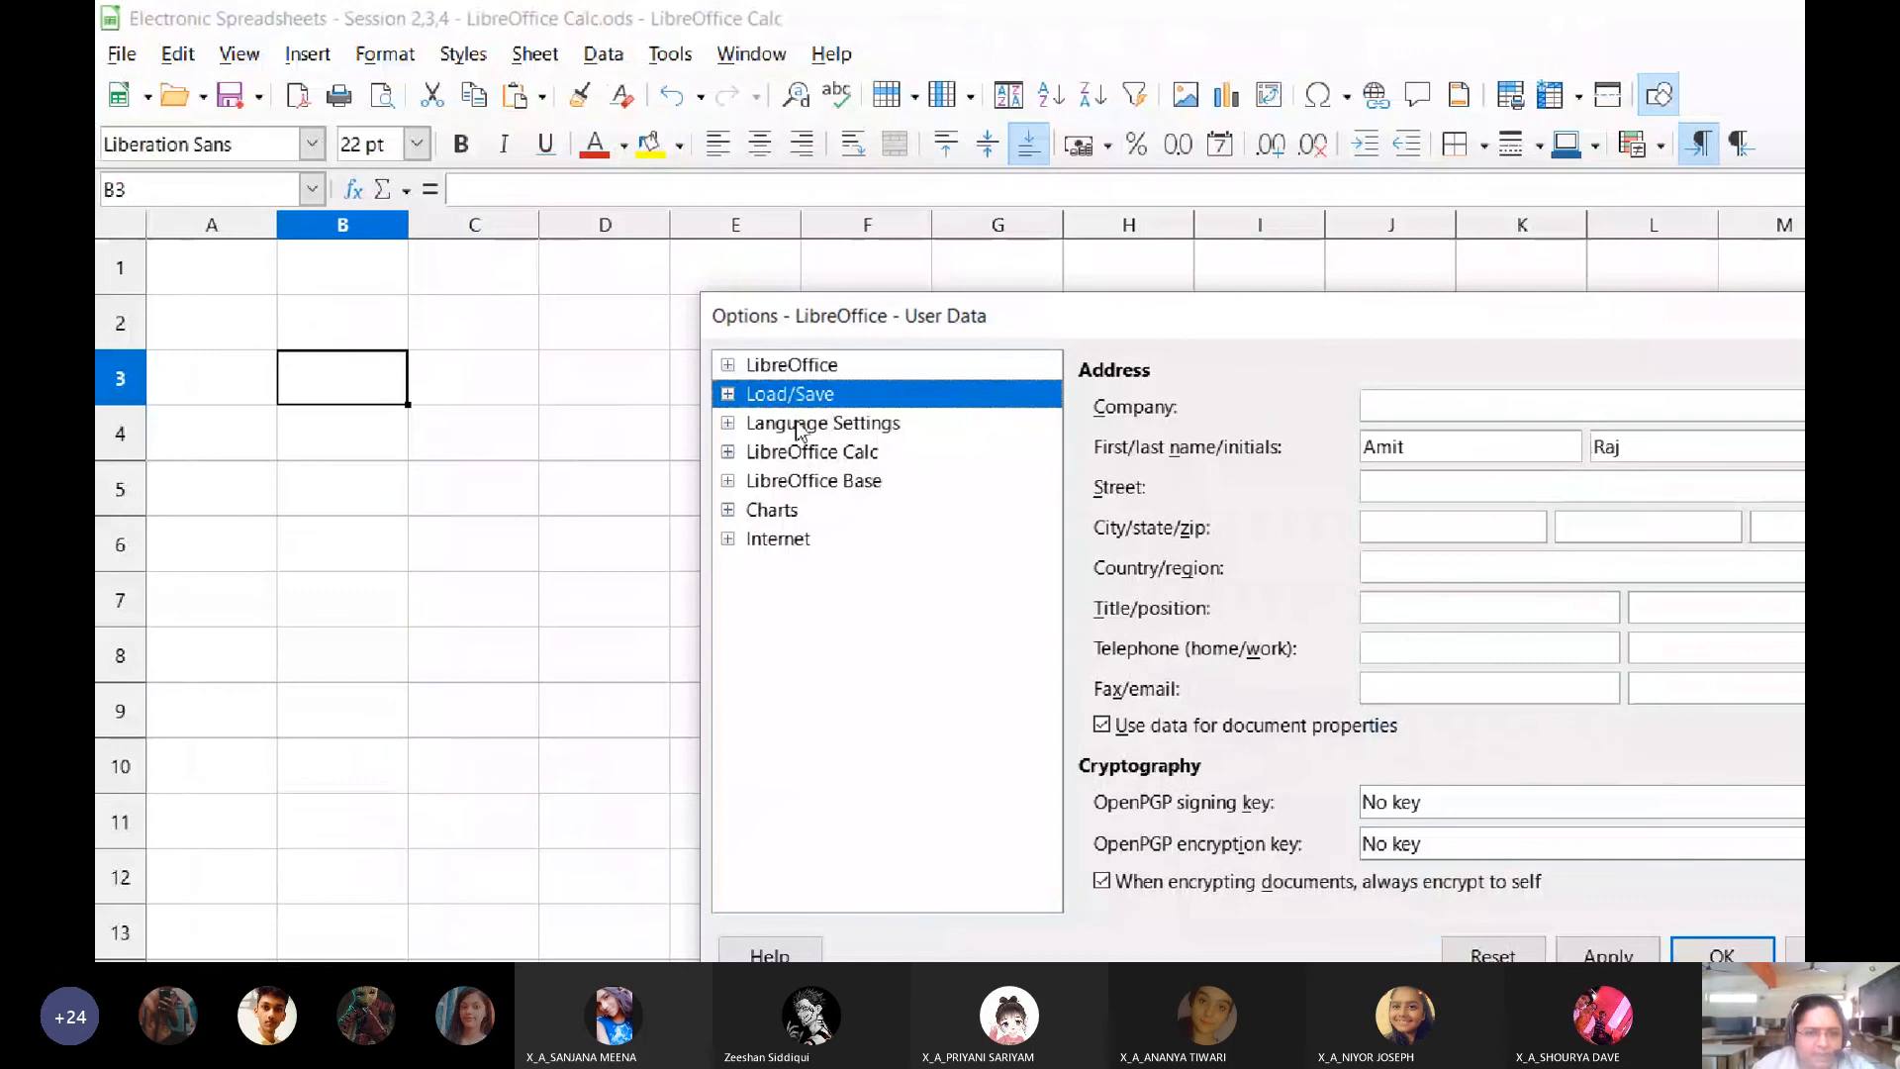
{"action": "left_click", "coordinate": [728, 393]}
{"action": "left_click", "coordinate": [806, 427]}
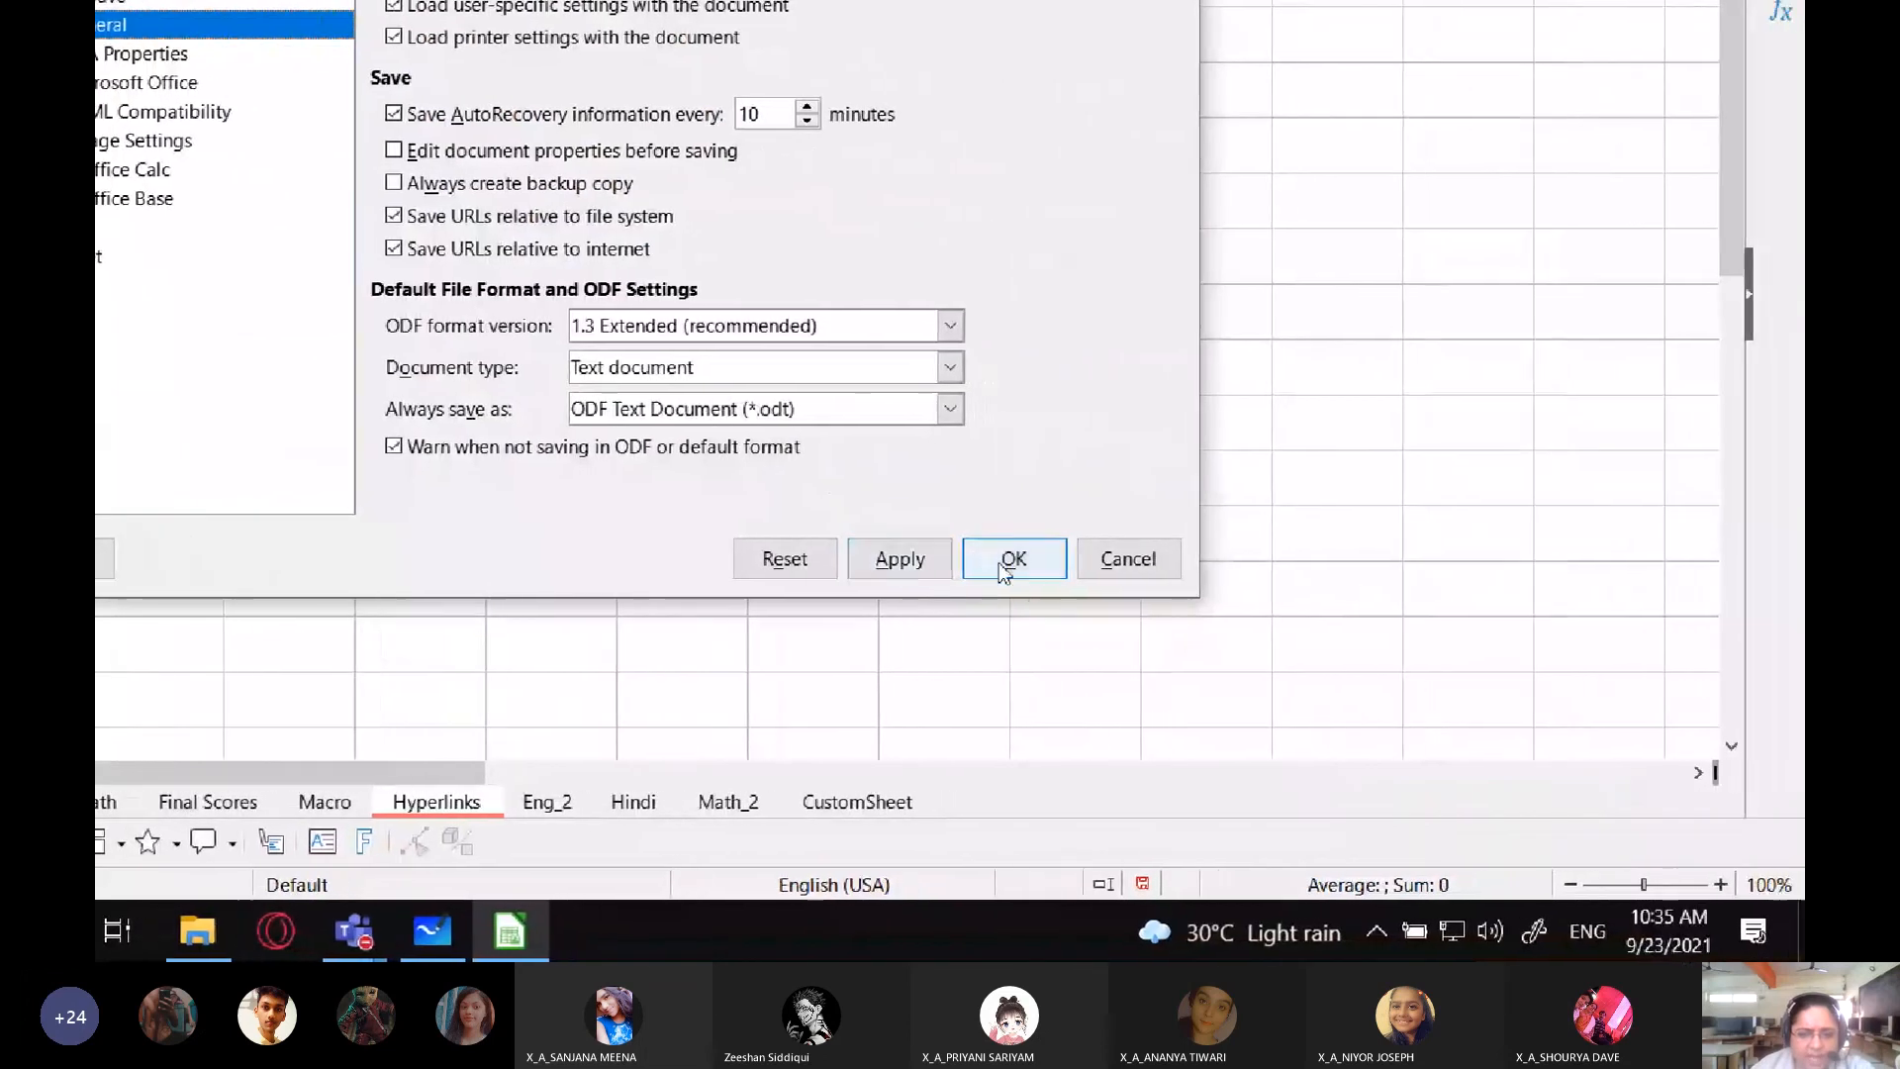
{"action": "left_click", "coordinate": [1037, 559]}
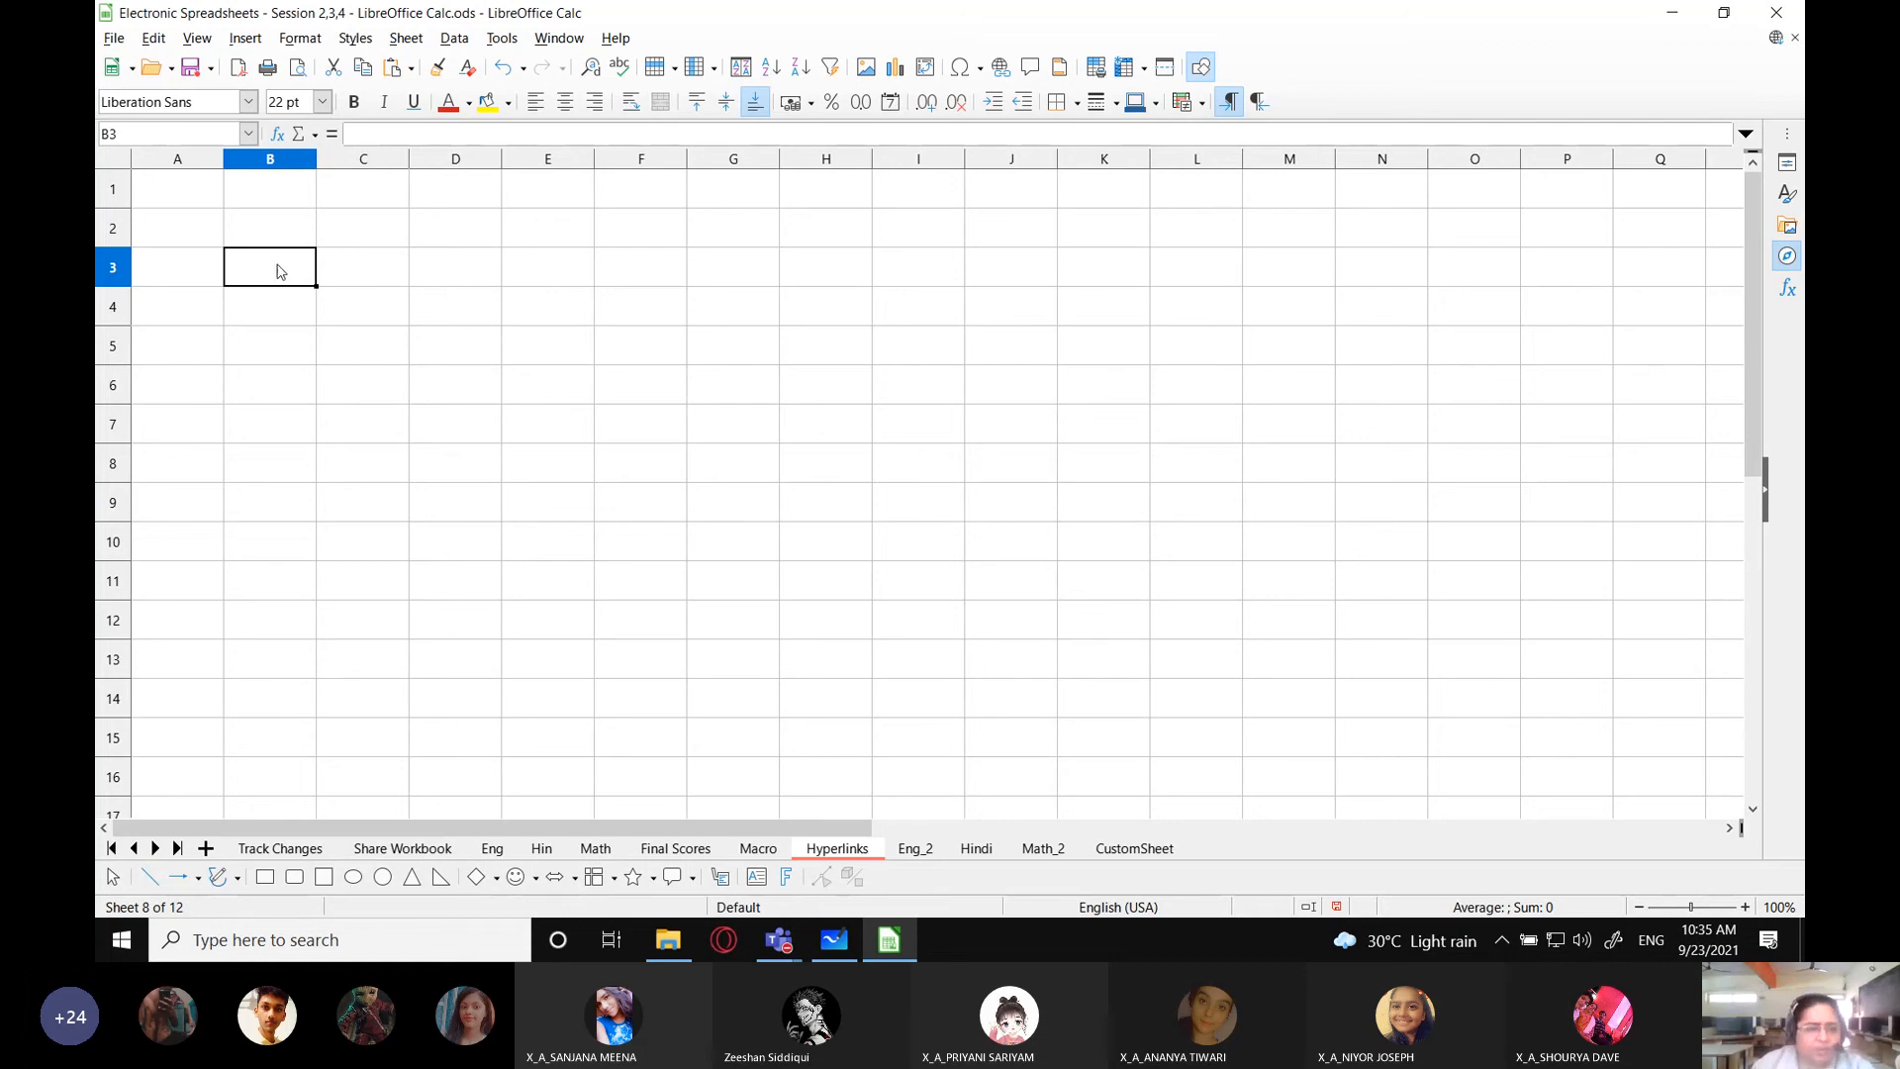
- Start a document hyperlink in cell B3 and look through the list of recent document paths
{"action": "left_click", "coordinate": [672, 413]}
{"action": "left_click", "coordinate": [312, 322]}
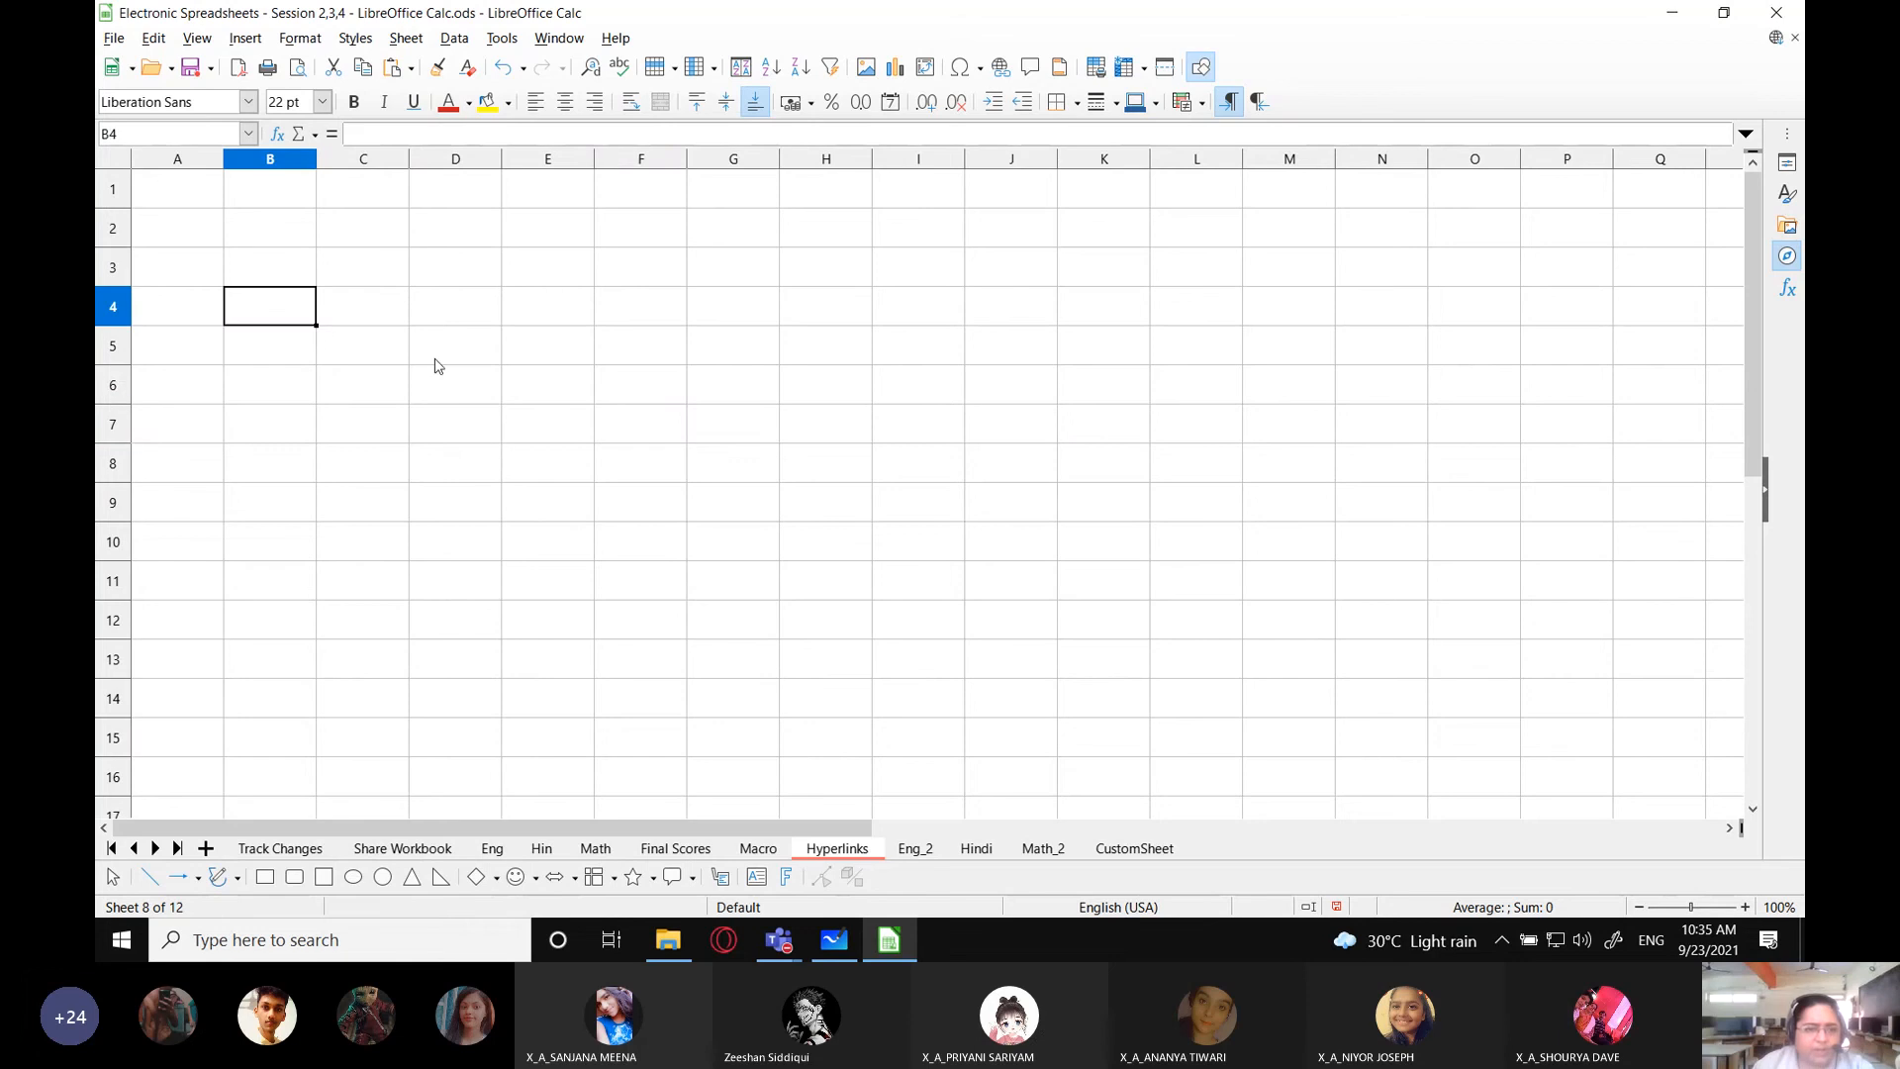
{"action": "left_click", "coordinate": [278, 271]}
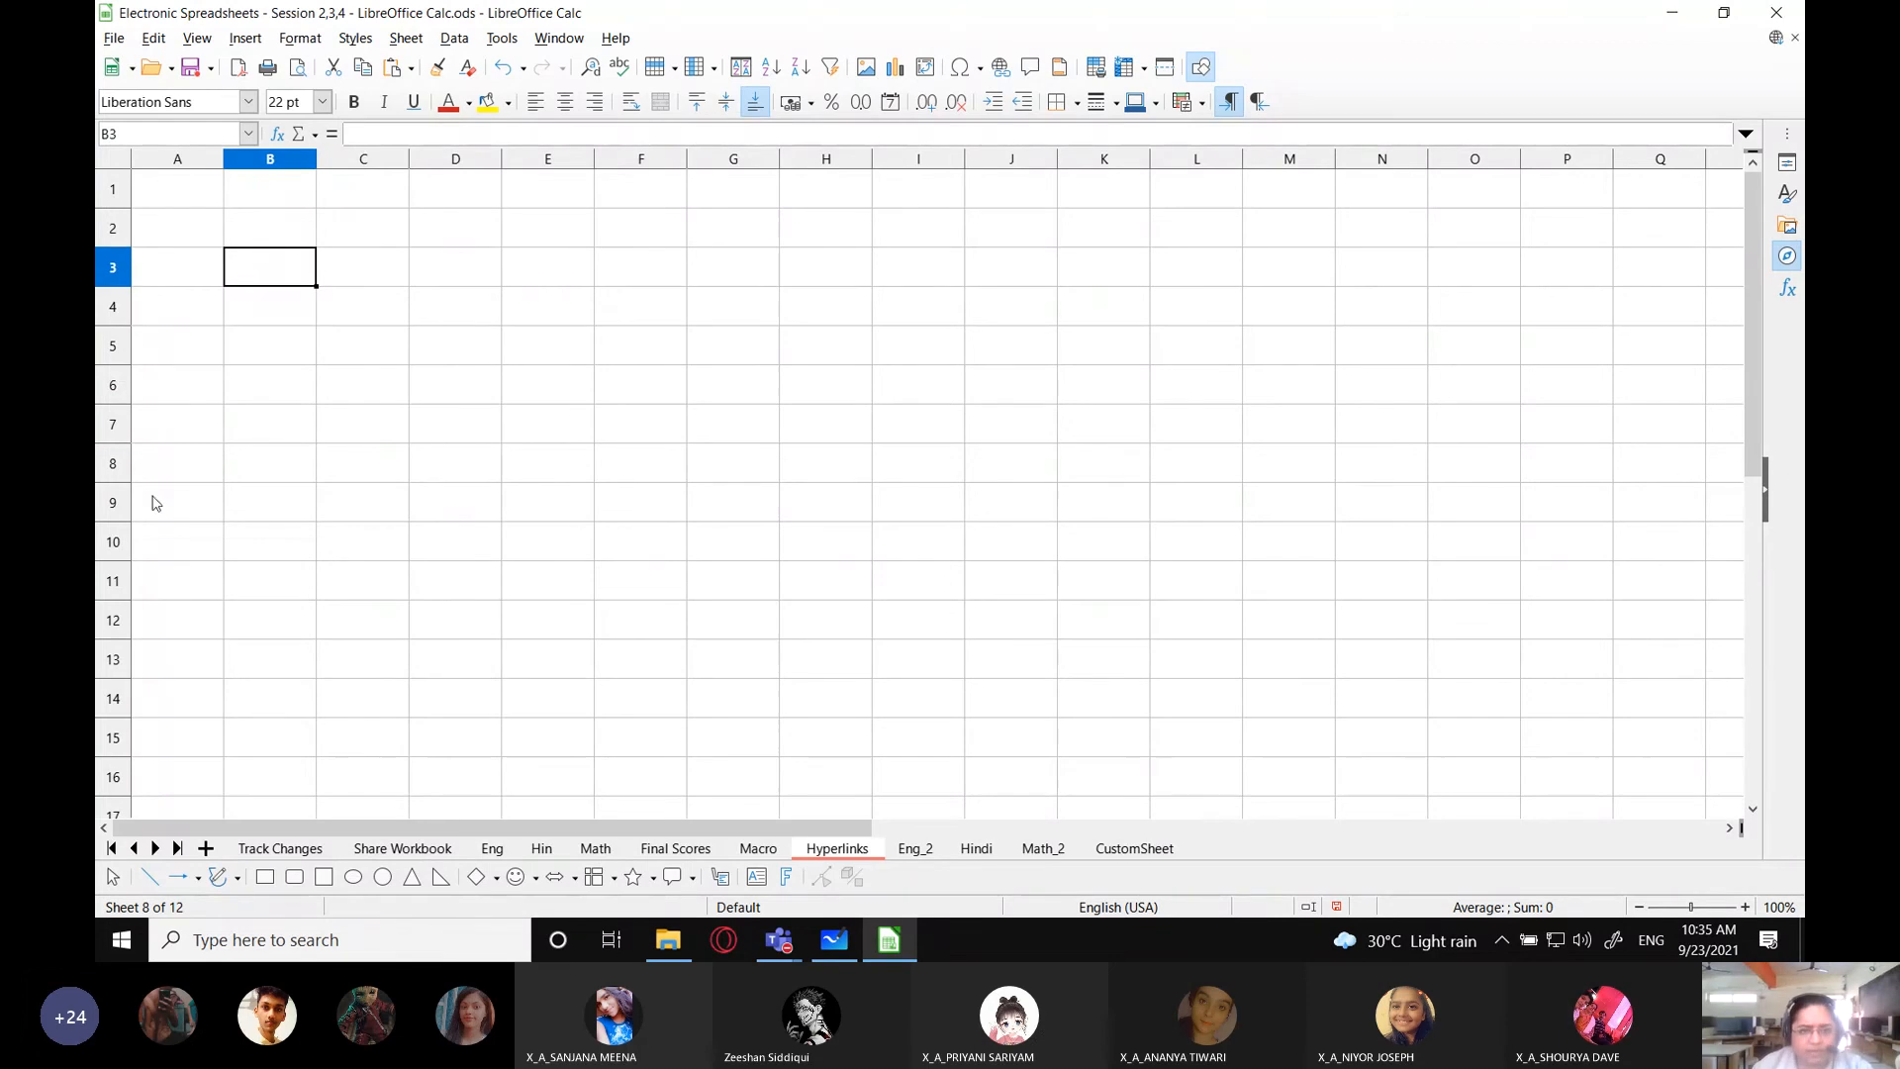
{"action": "left_click", "coordinate": [241, 42]}
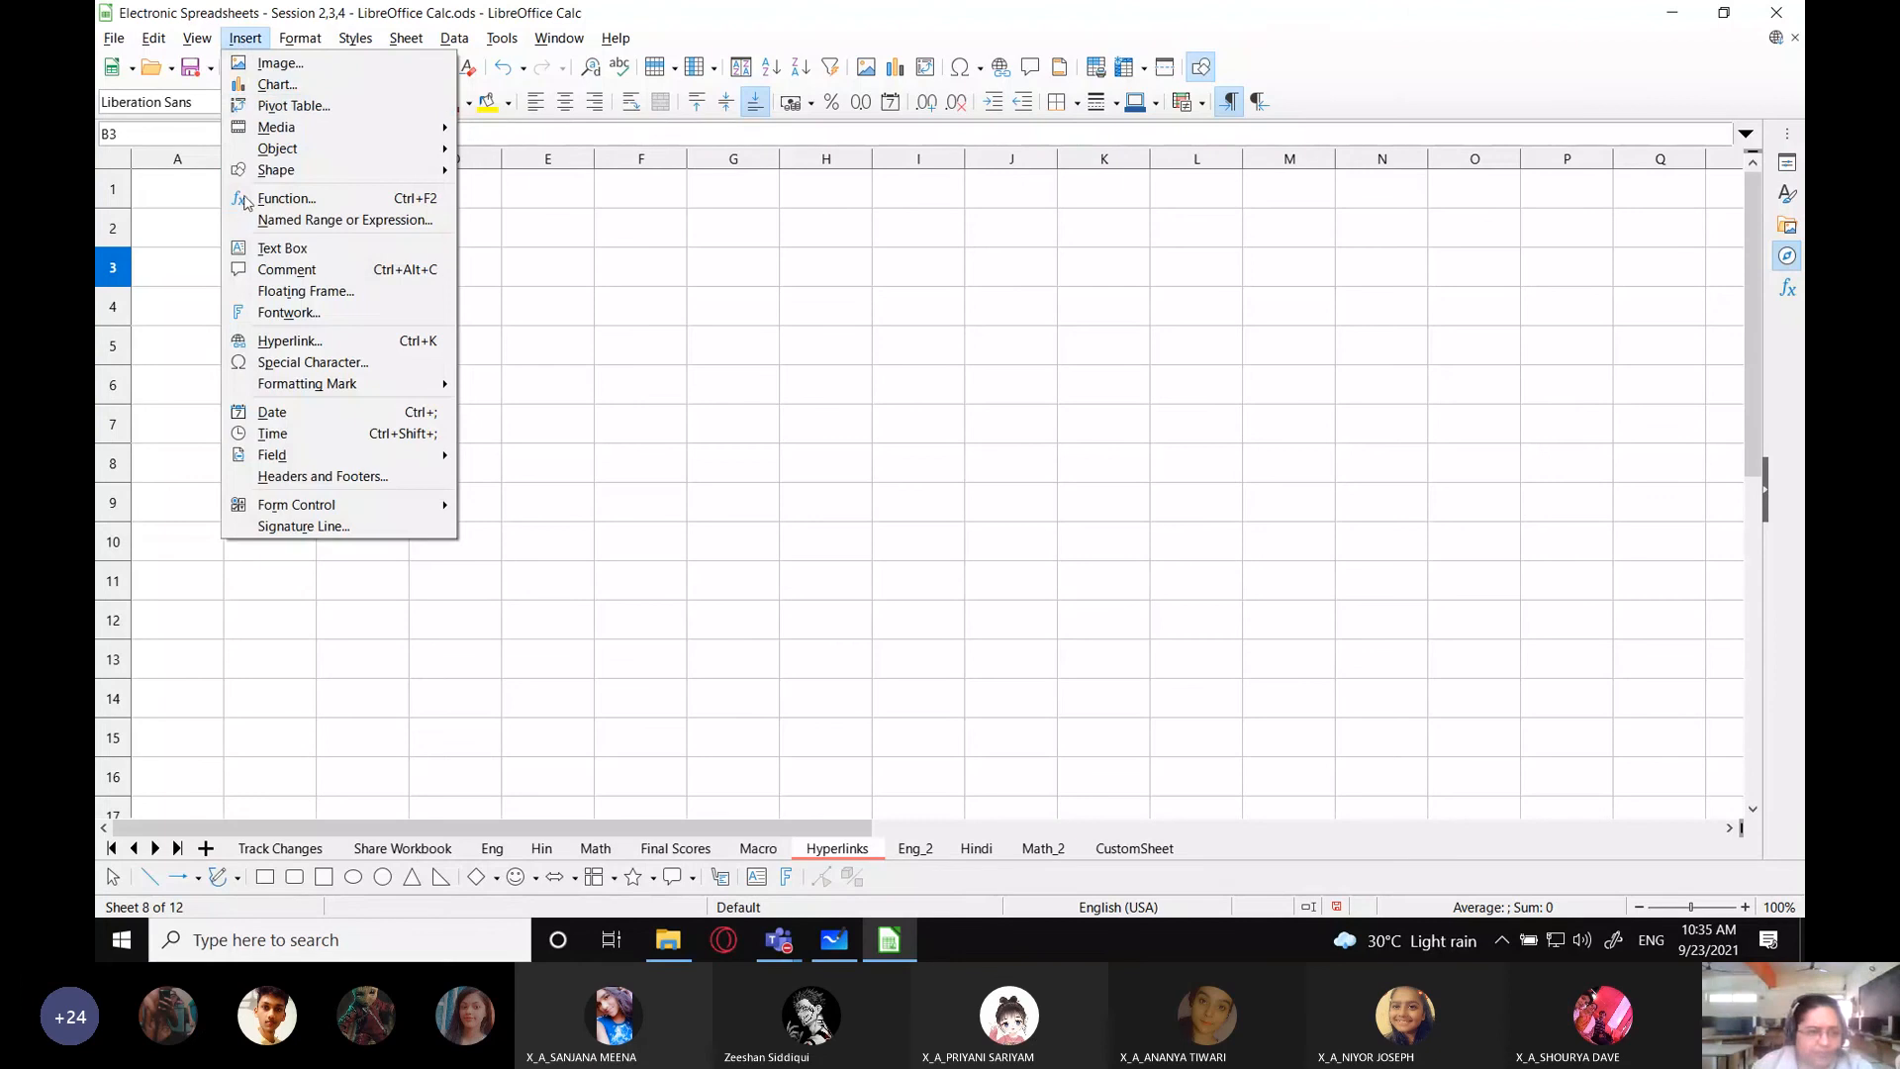
{"action": "left_click", "coordinate": [304, 344]}
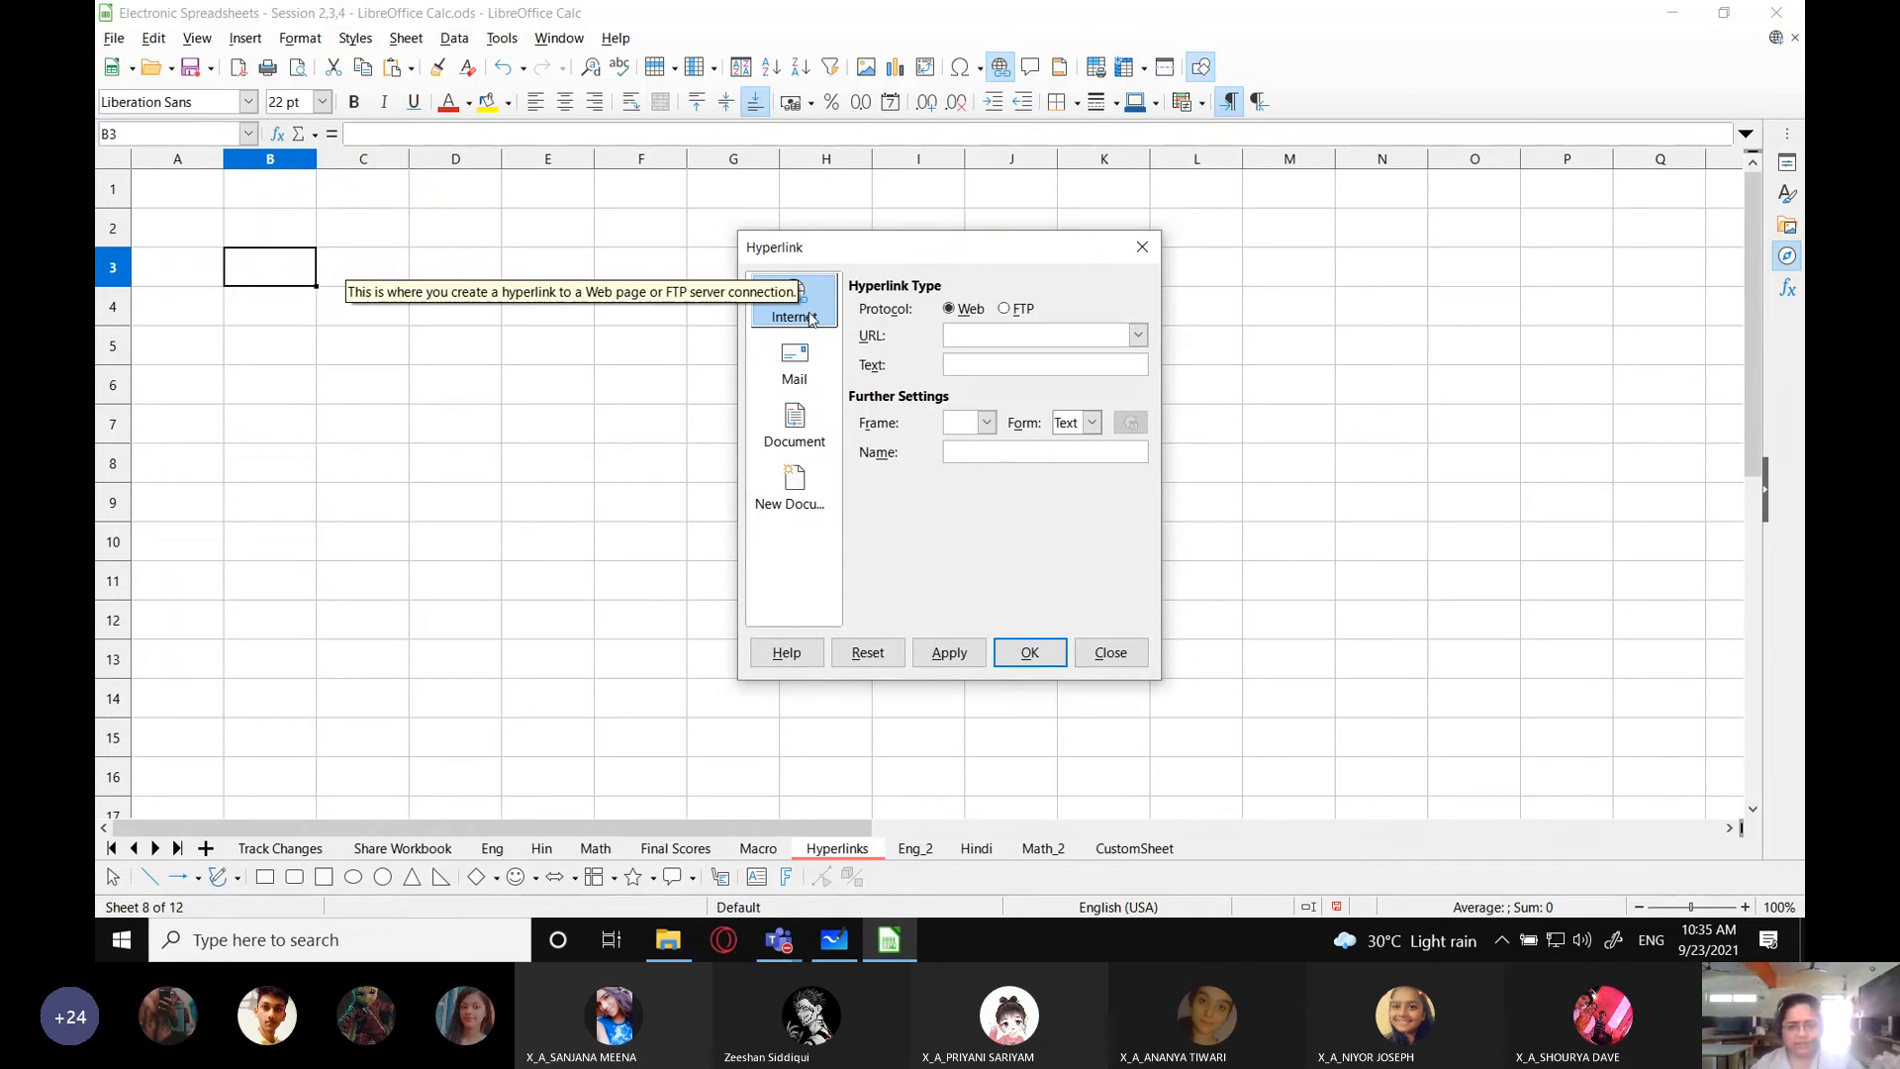
{"action": "left_click", "coordinate": [809, 436]}
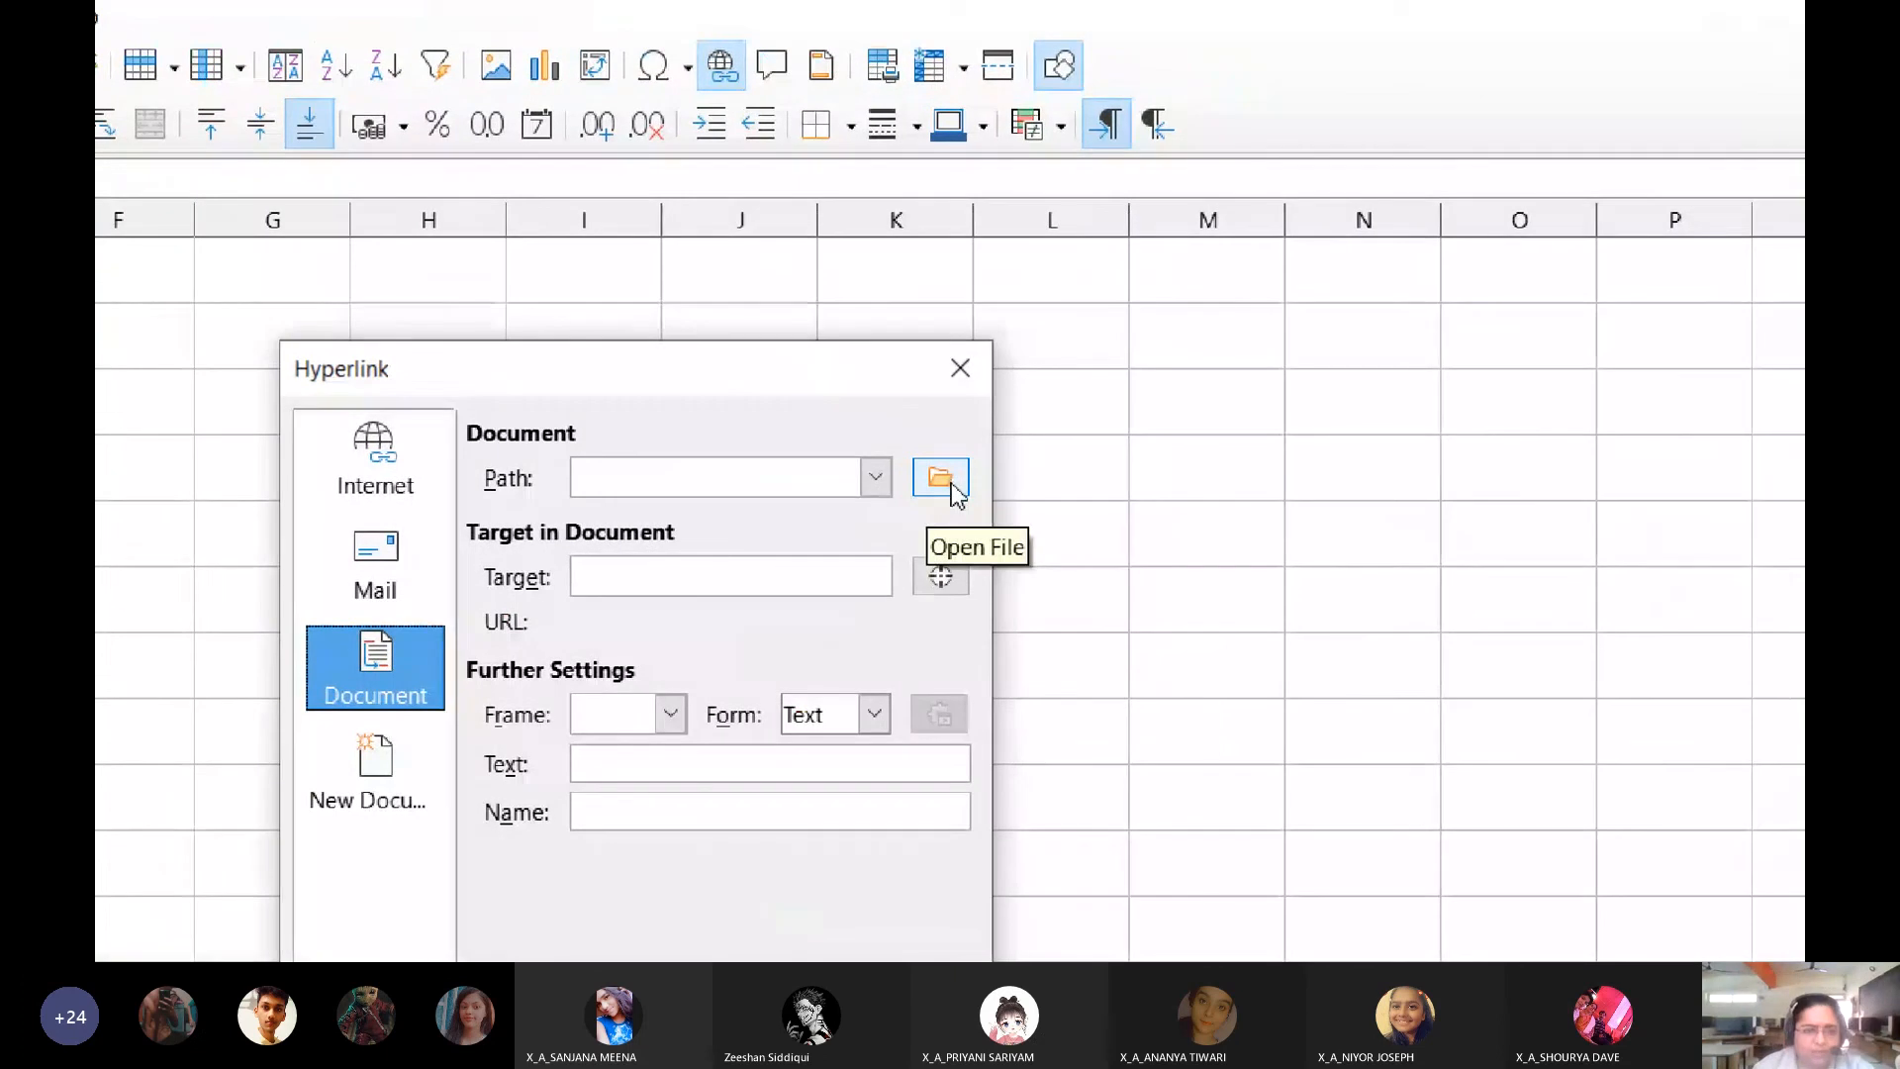
{"action": "left_click", "coordinate": [875, 477]}
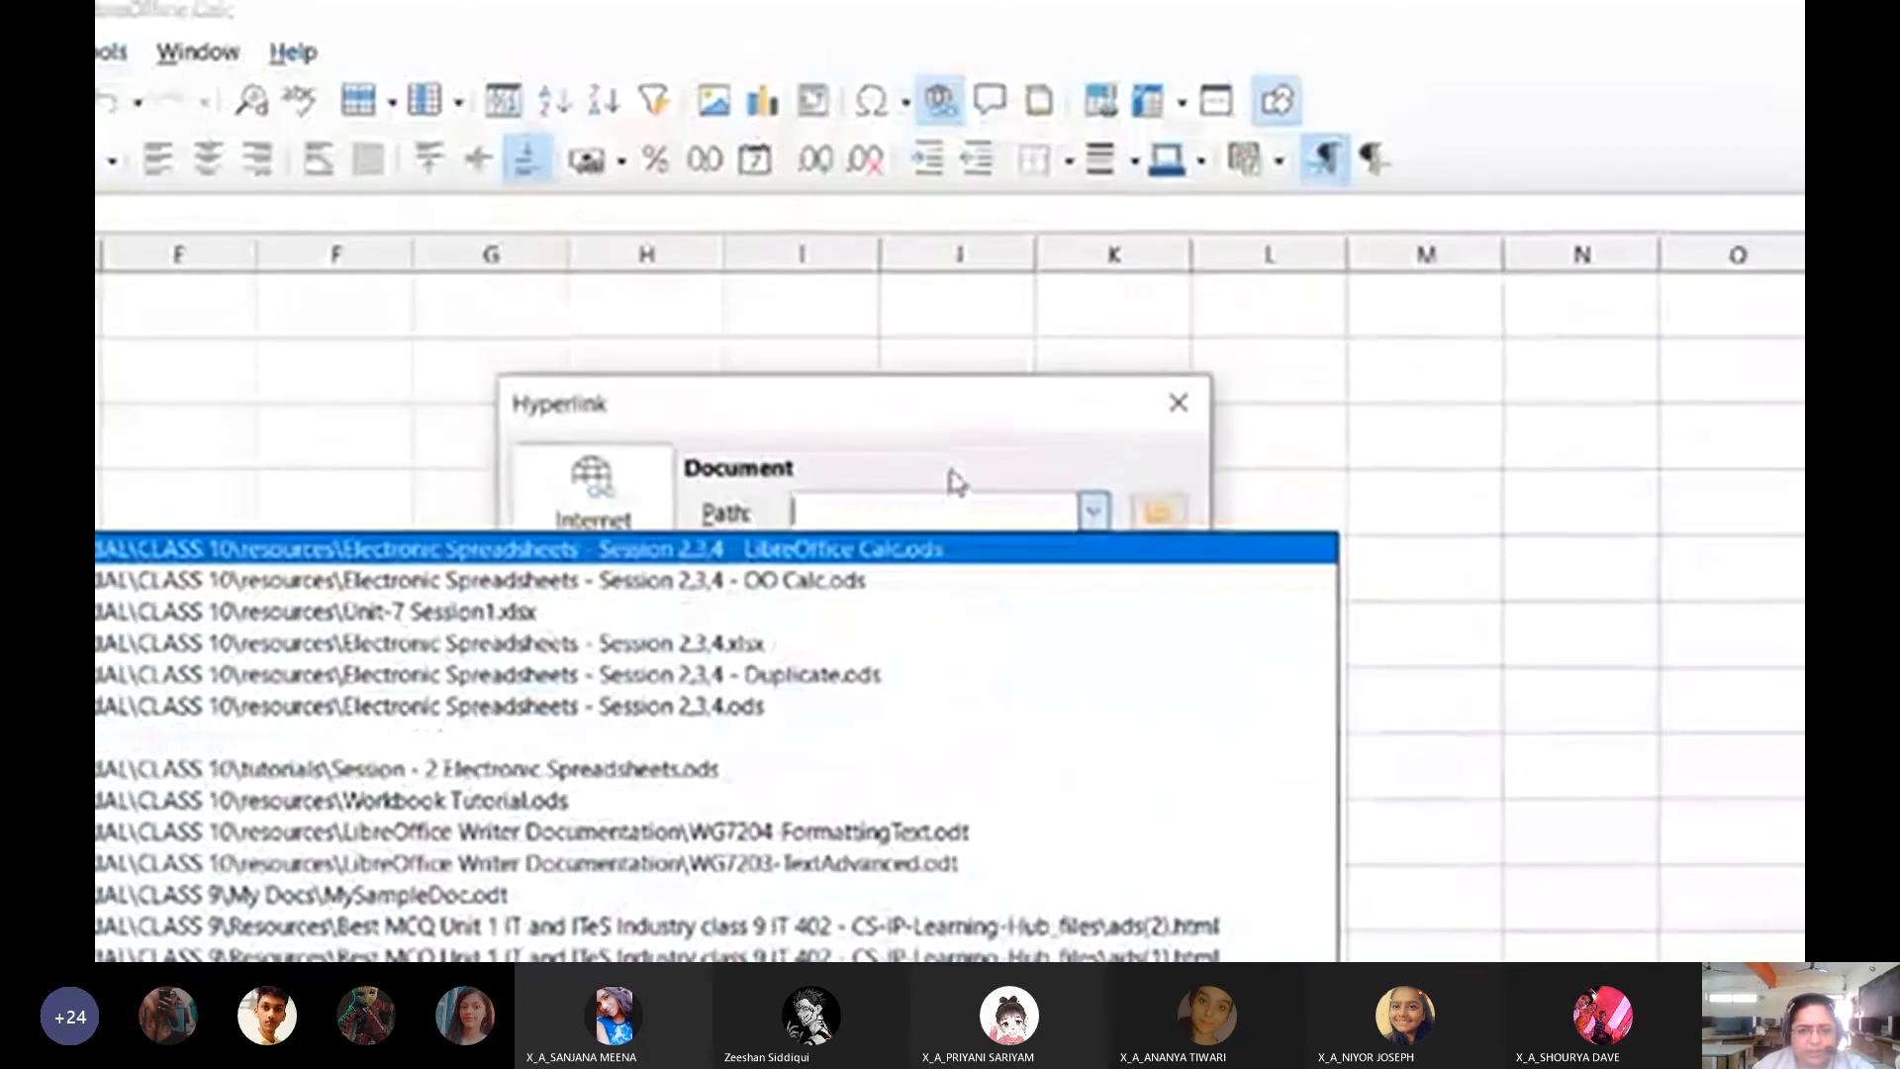
{"action": "left_click", "coordinate": [991, 290]}
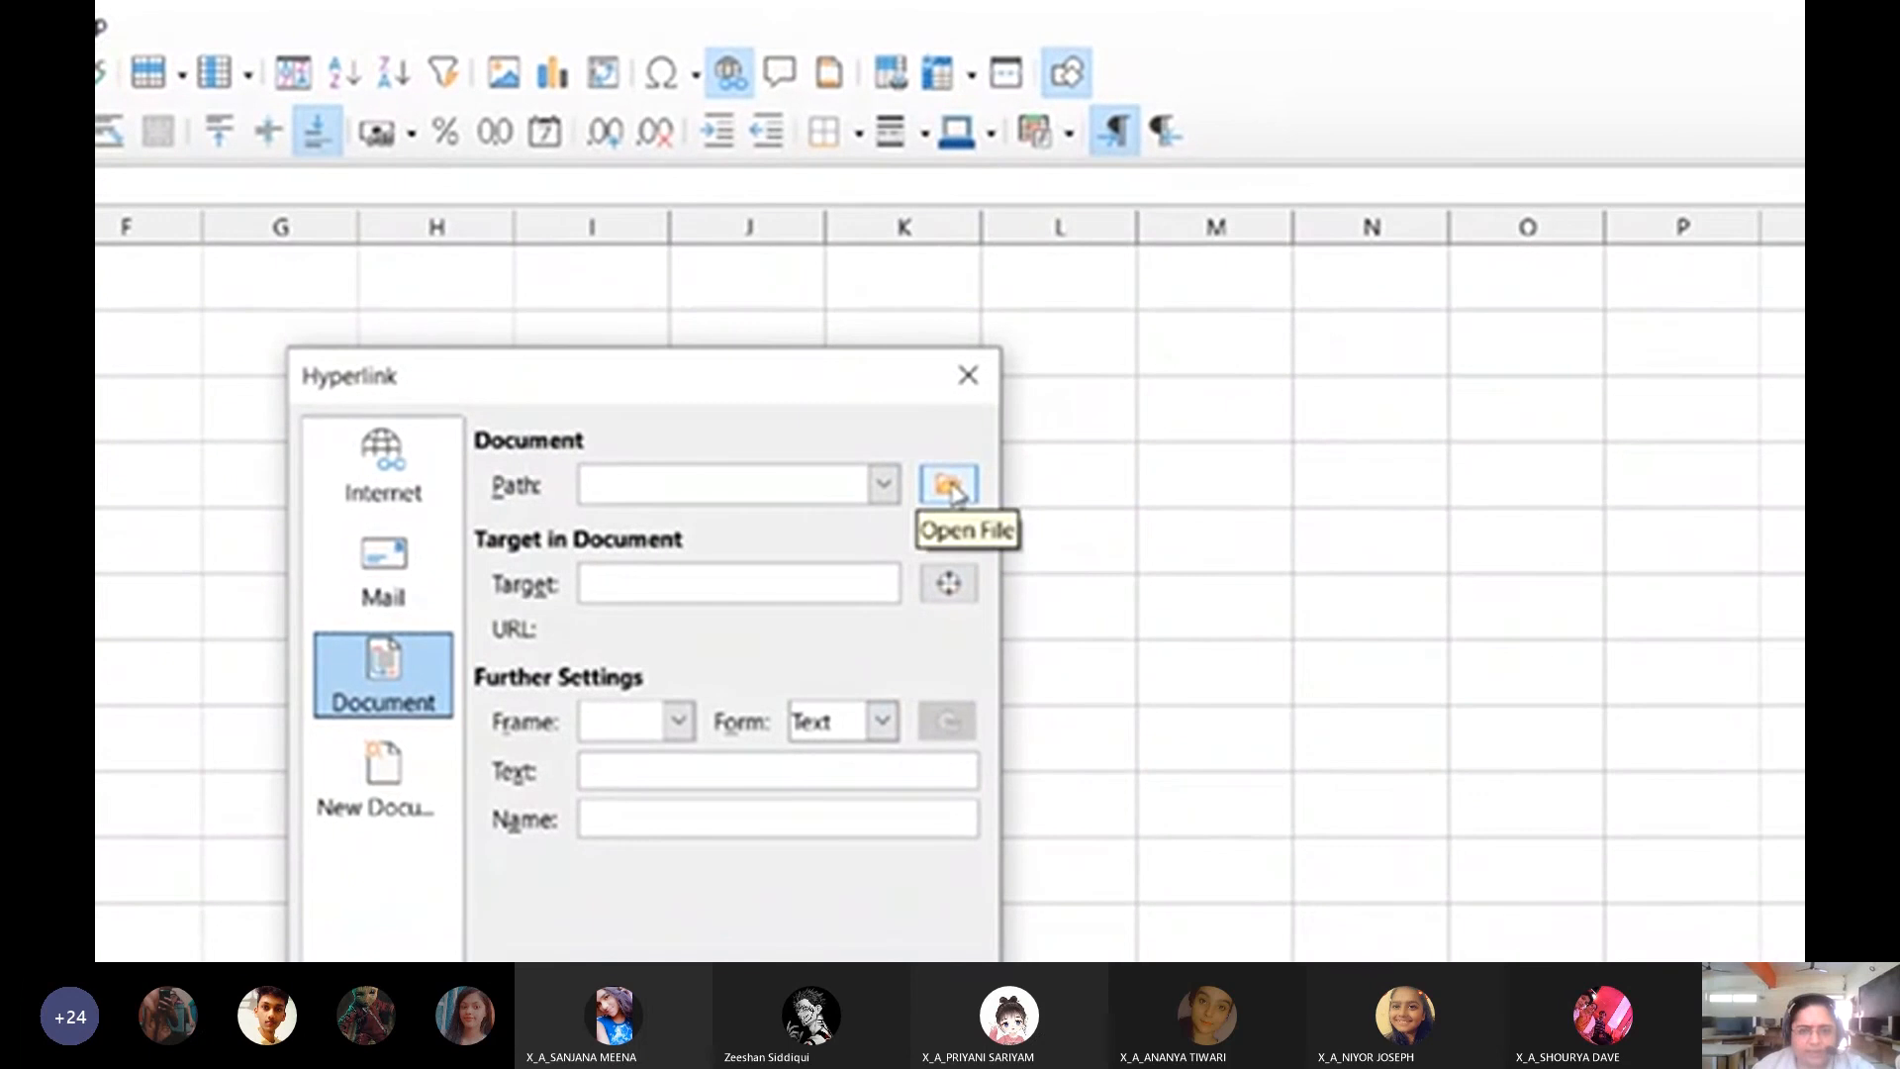
- Choose Debate school presentation from the Documents folder as the hyperlink's target document
{"action": "left_click", "coordinate": [949, 484]}
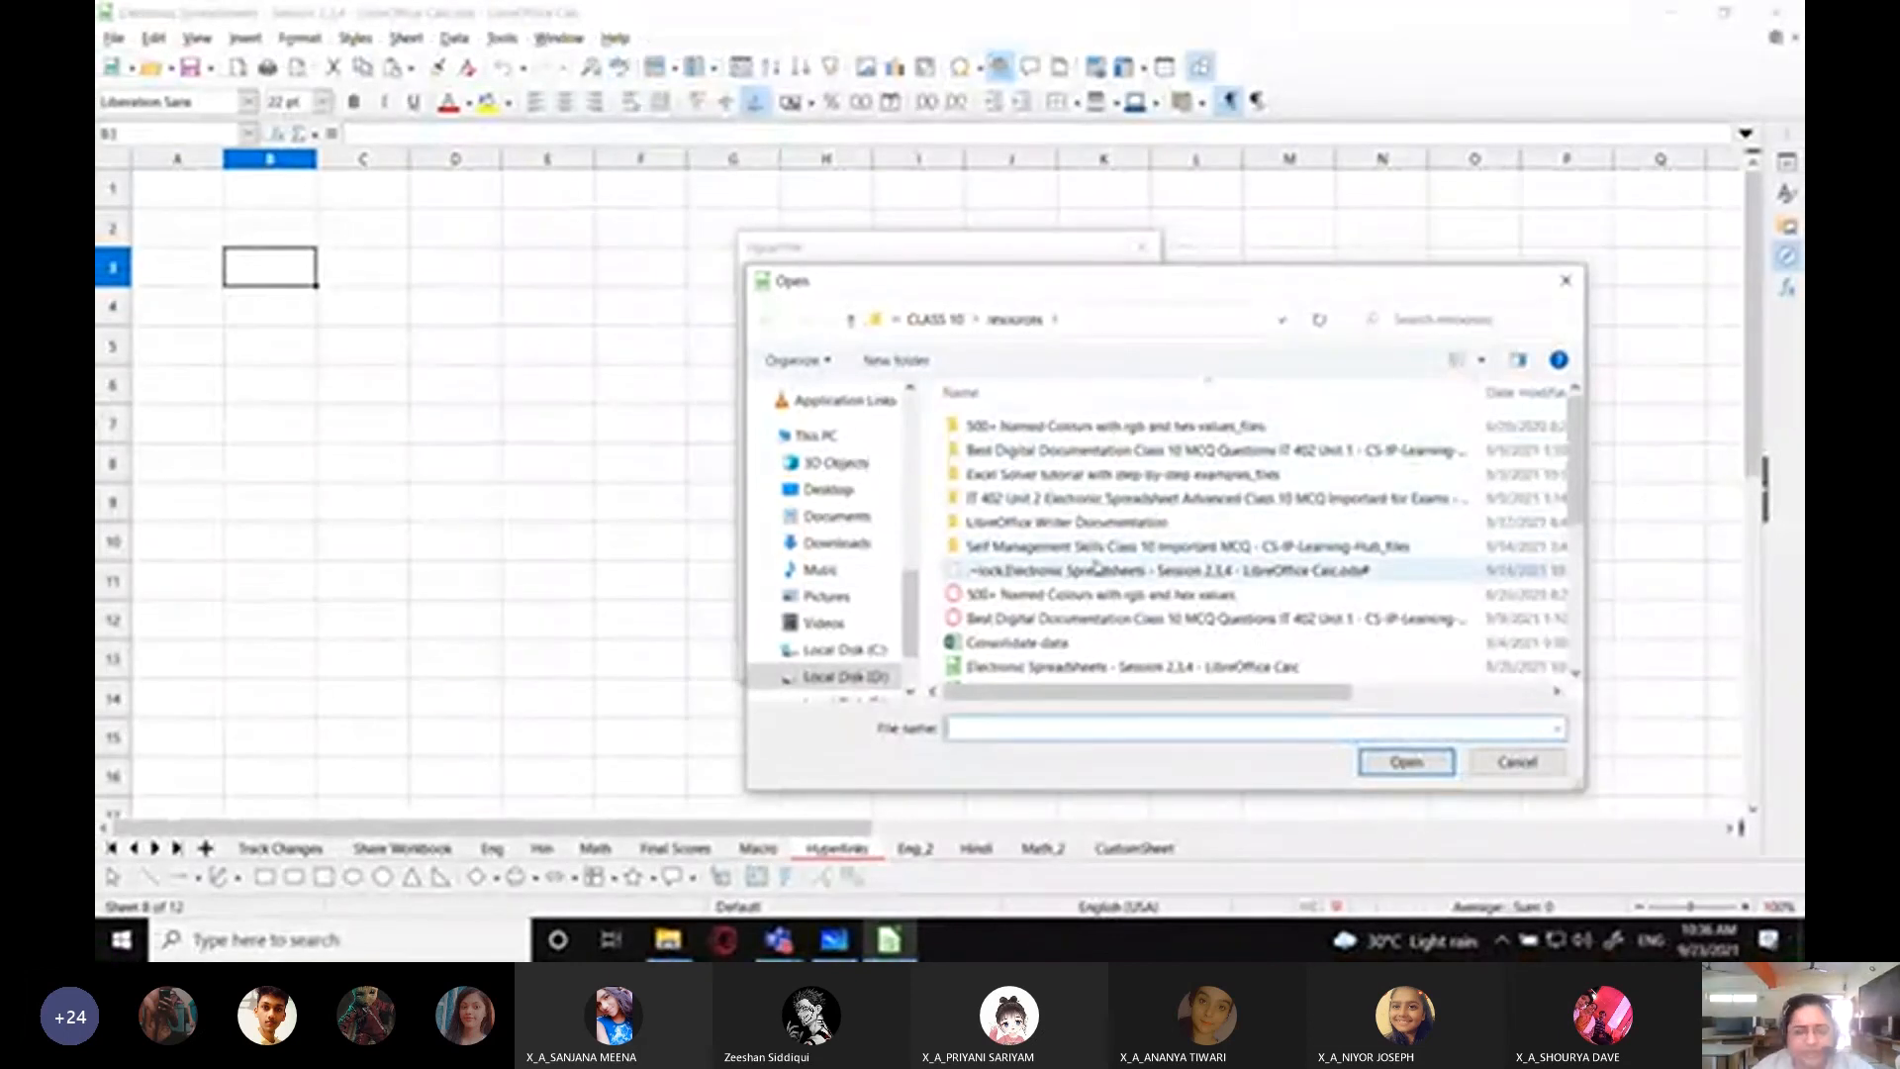
{"action": "scroll", "coordinate": [1097, 564], "scroll_direction": "down", "scroll_amount": 2}
{"action": "scroll", "coordinate": [1096, 564], "scroll_direction": "up", "scroll_amount": 2}
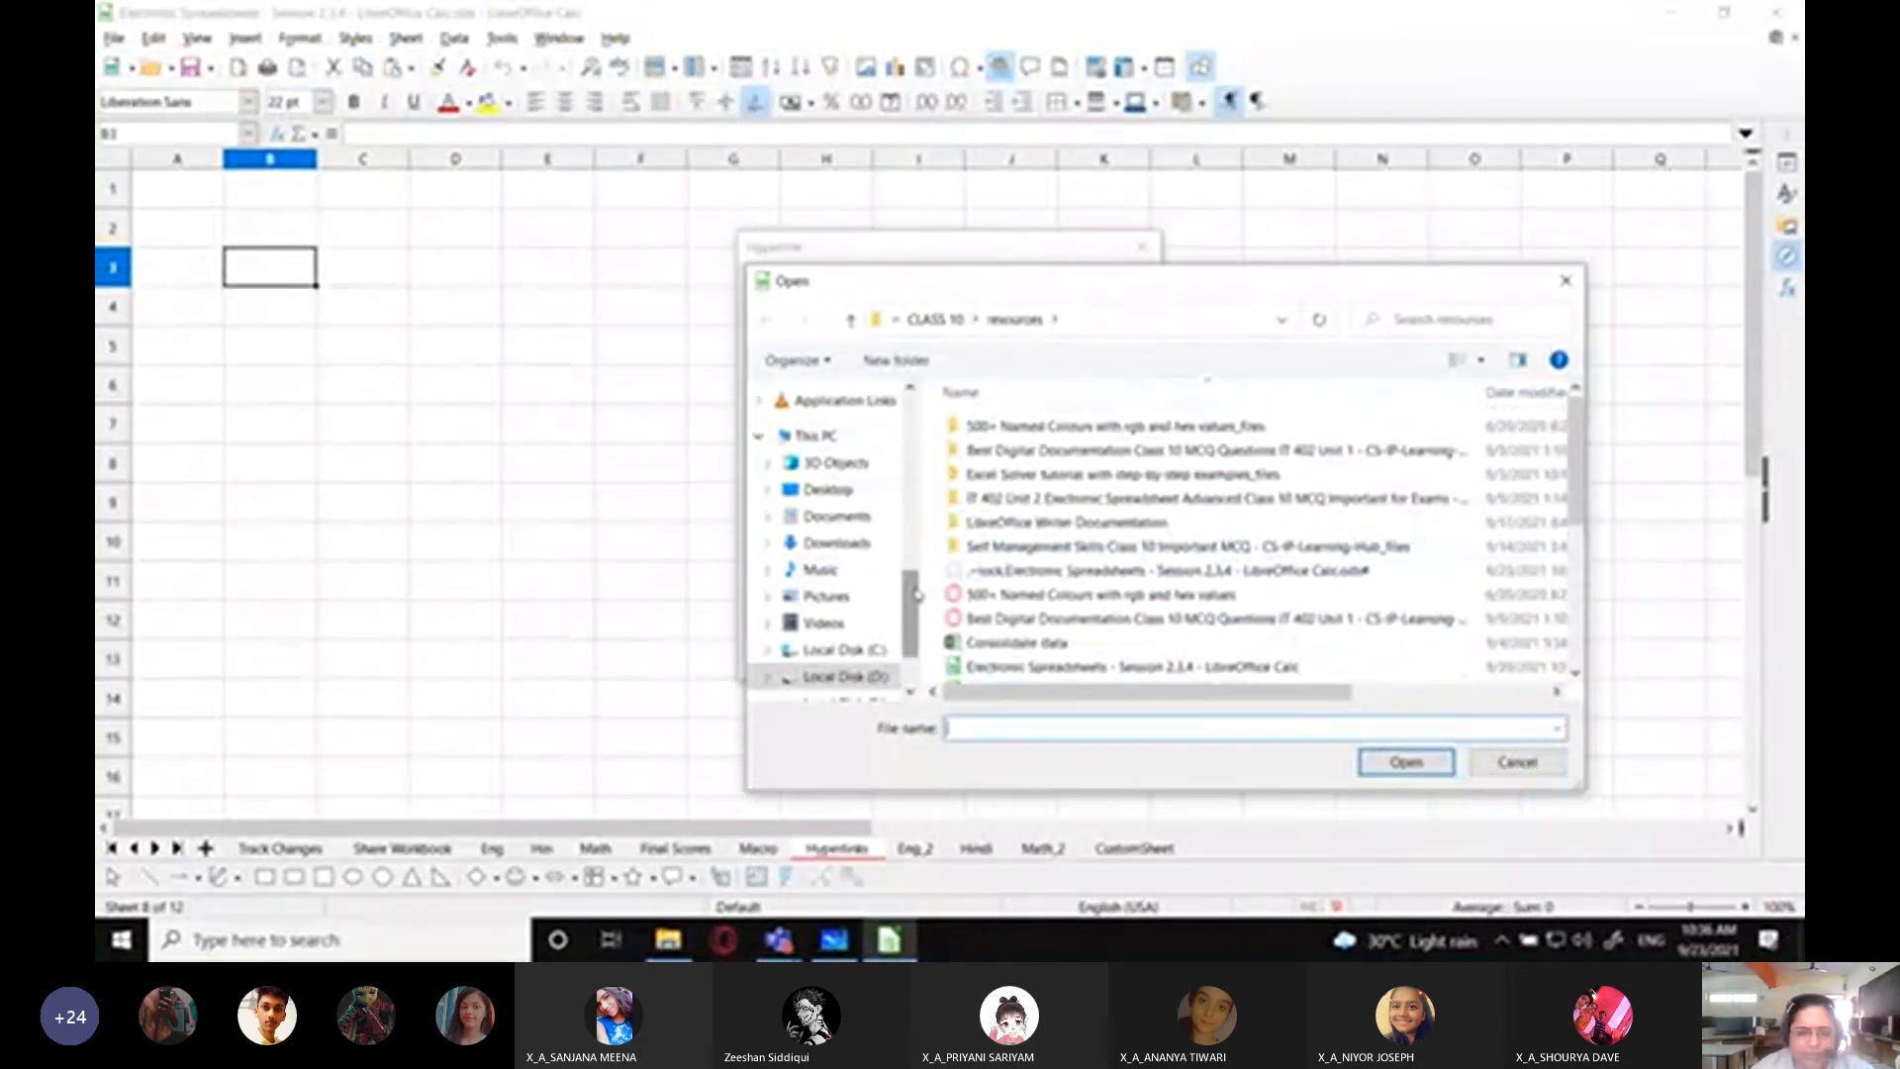
{"action": "left_click_drag", "start_coordinate": [911, 614], "coordinate": [916, 436]}
{"action": "left_click", "coordinate": [837, 417]}
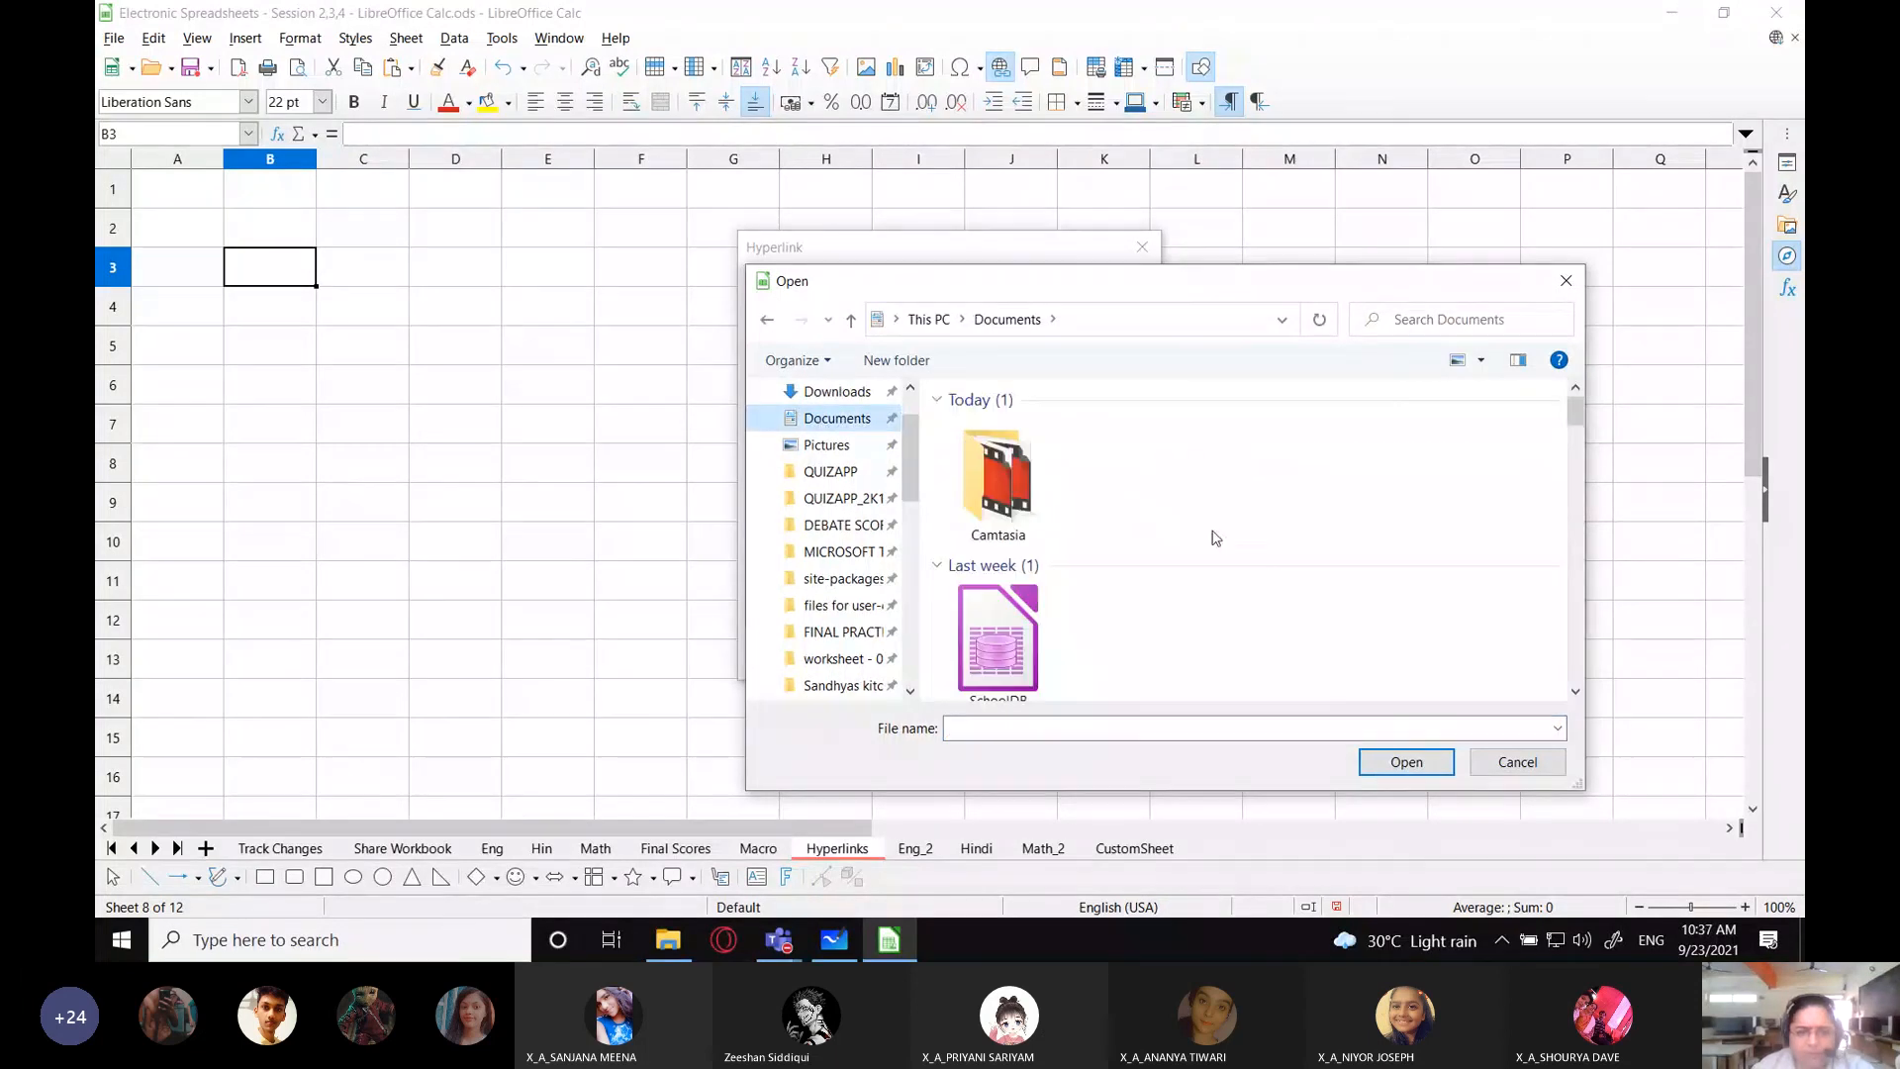
{"action": "scroll", "coordinate": [1235, 594], "scroll_direction": "down", "scroll_amount": 1}
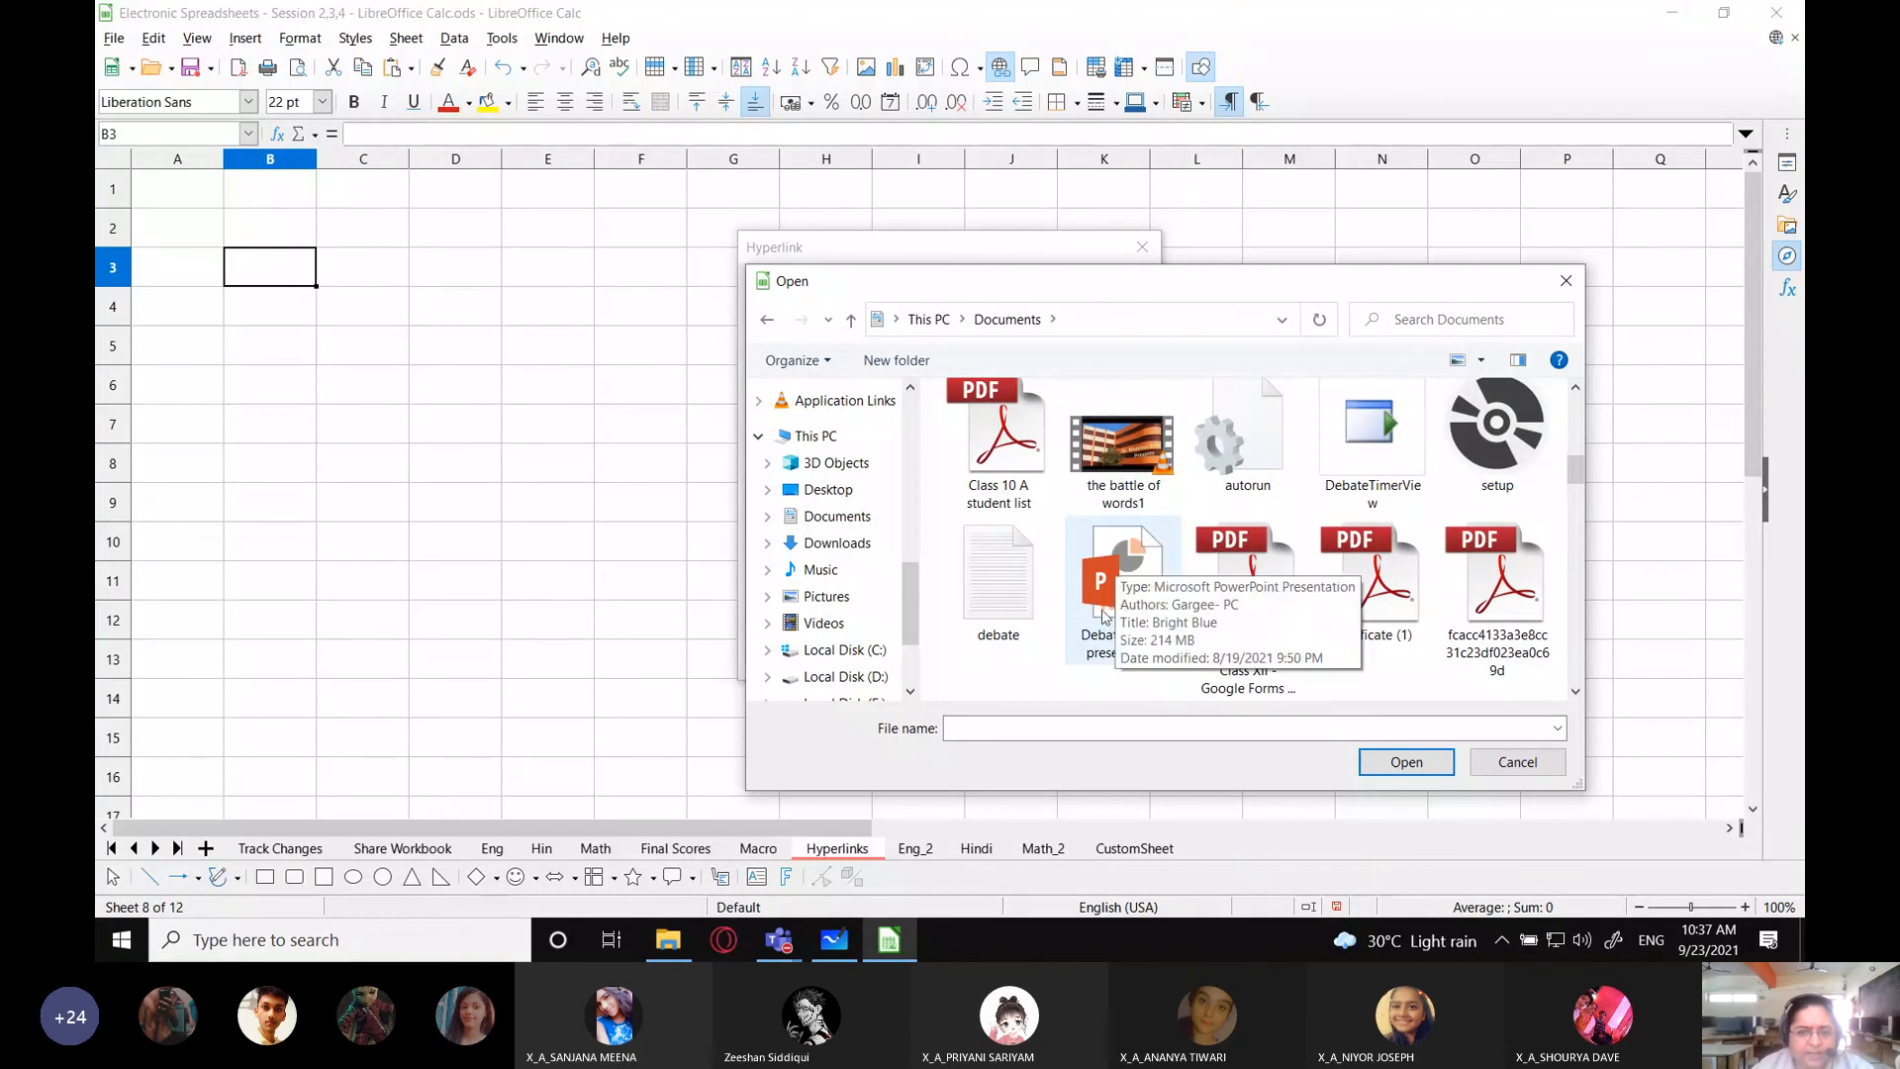
{"action": "left_click", "coordinate": [1133, 565]}
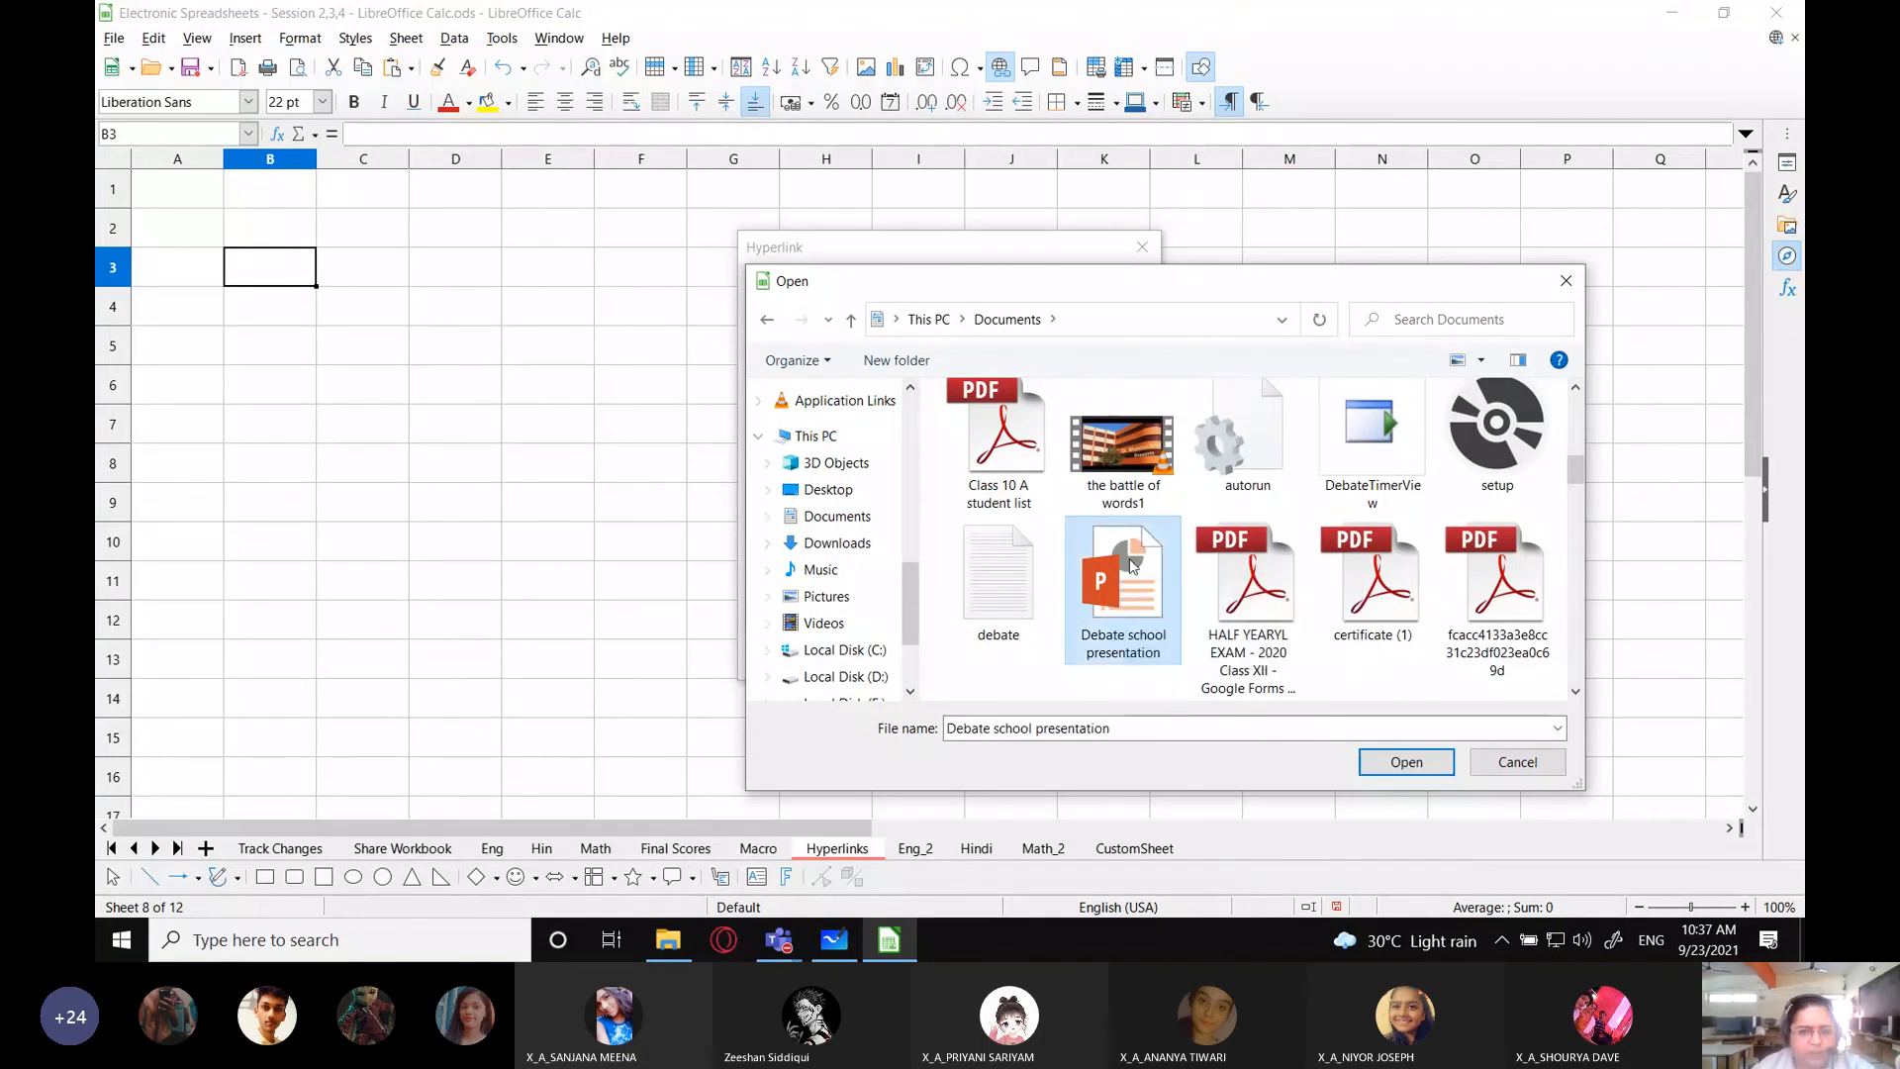
{"action": "left_click", "coordinate": [1401, 763]}
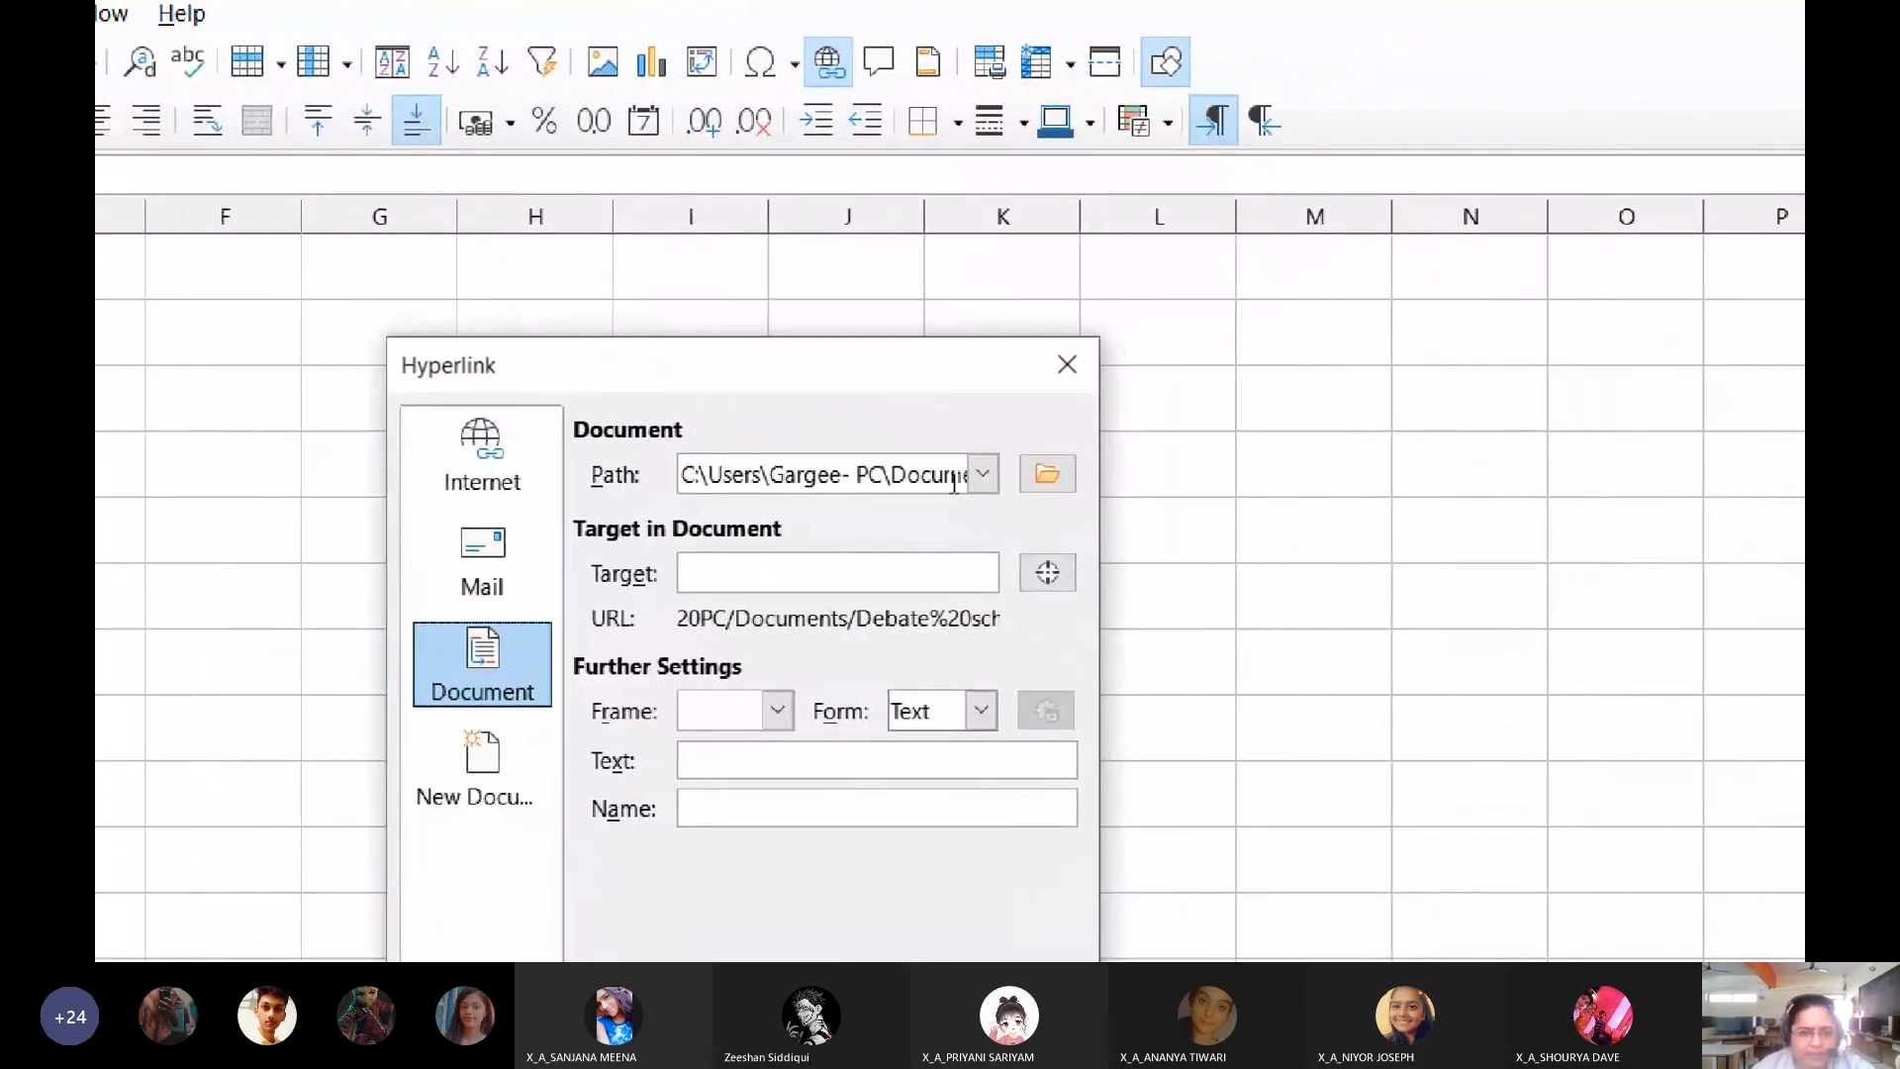
- Copy the hyperlink's document path, paste it below the folder chain in Microsoft Whiteboard, and widen its text box so it fits on one line
{"action": "triple_click", "coordinate": [686, 477]}
{"action": "key", "text": "ctrl+c"}
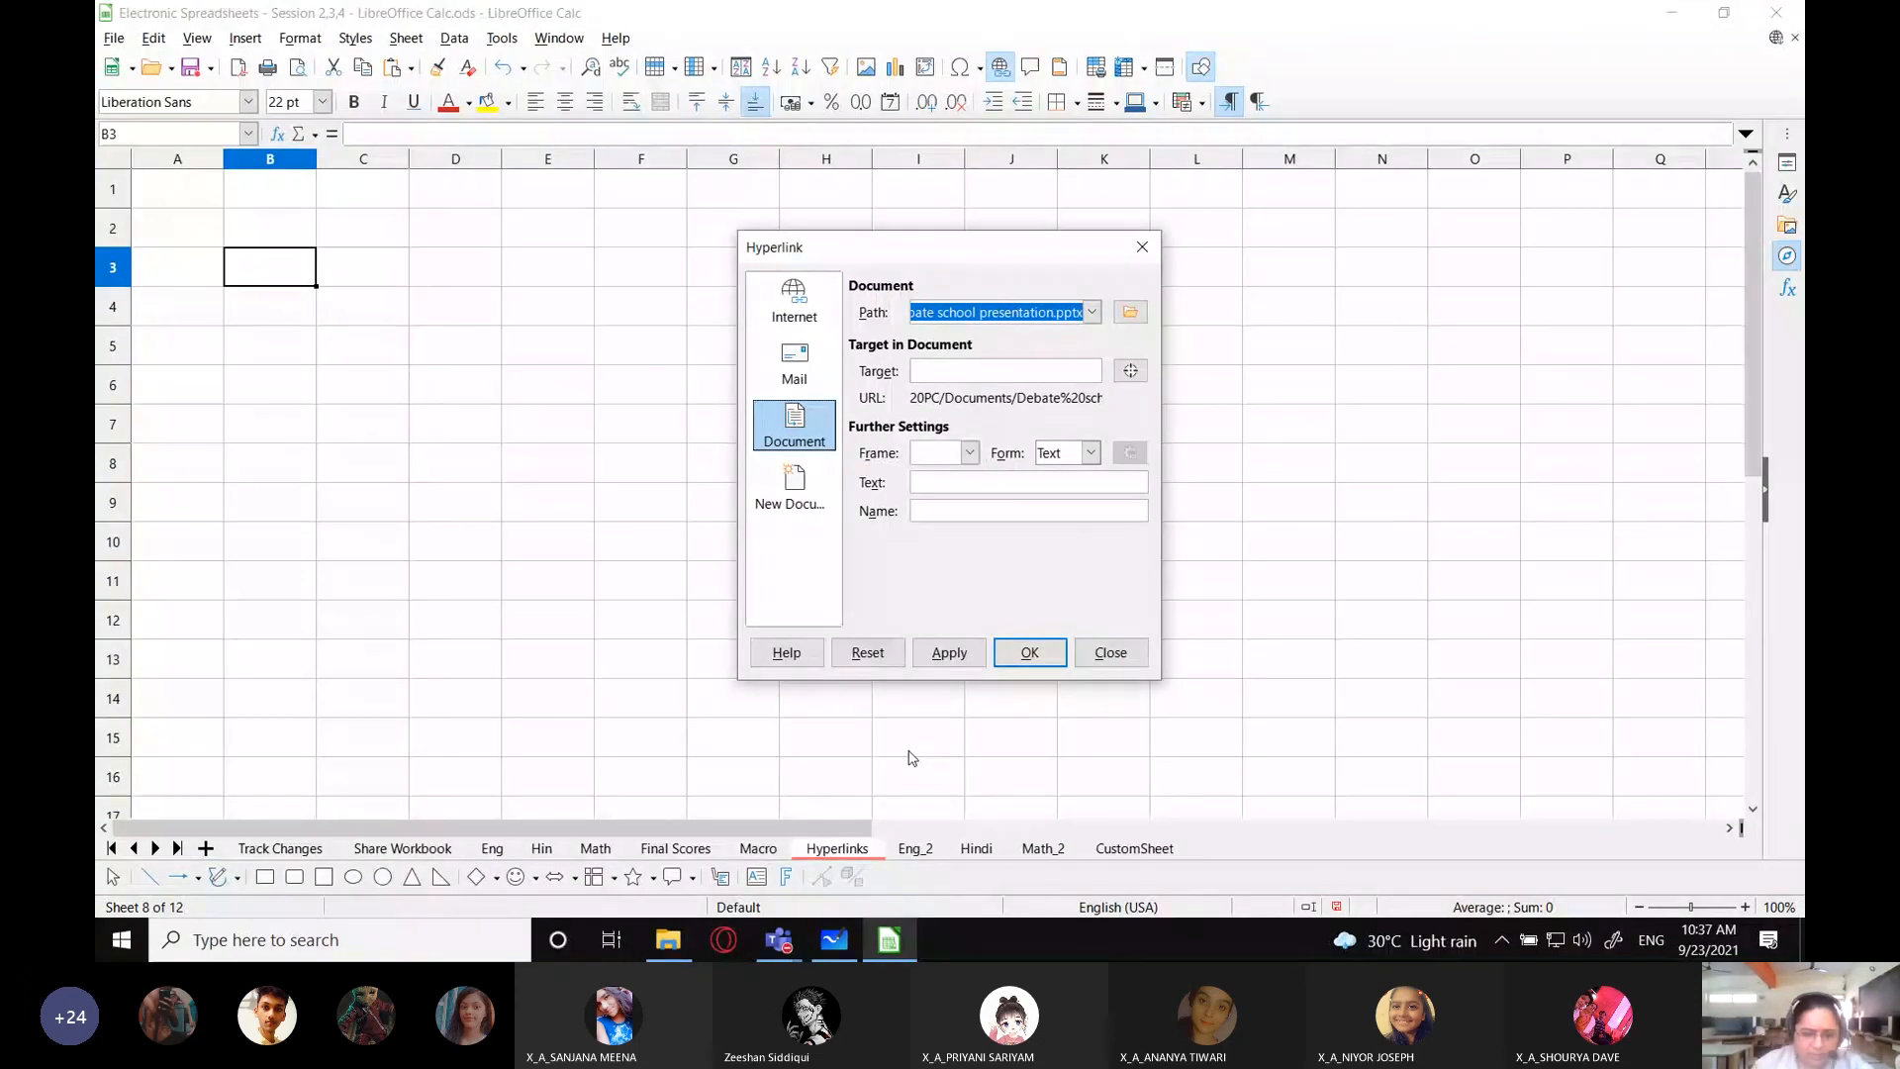
{"action": "left_click", "coordinate": [834, 939]}
{"action": "scroll", "coordinate": [1249, 379], "scroll_direction": "down", "scroll_amount": 1}
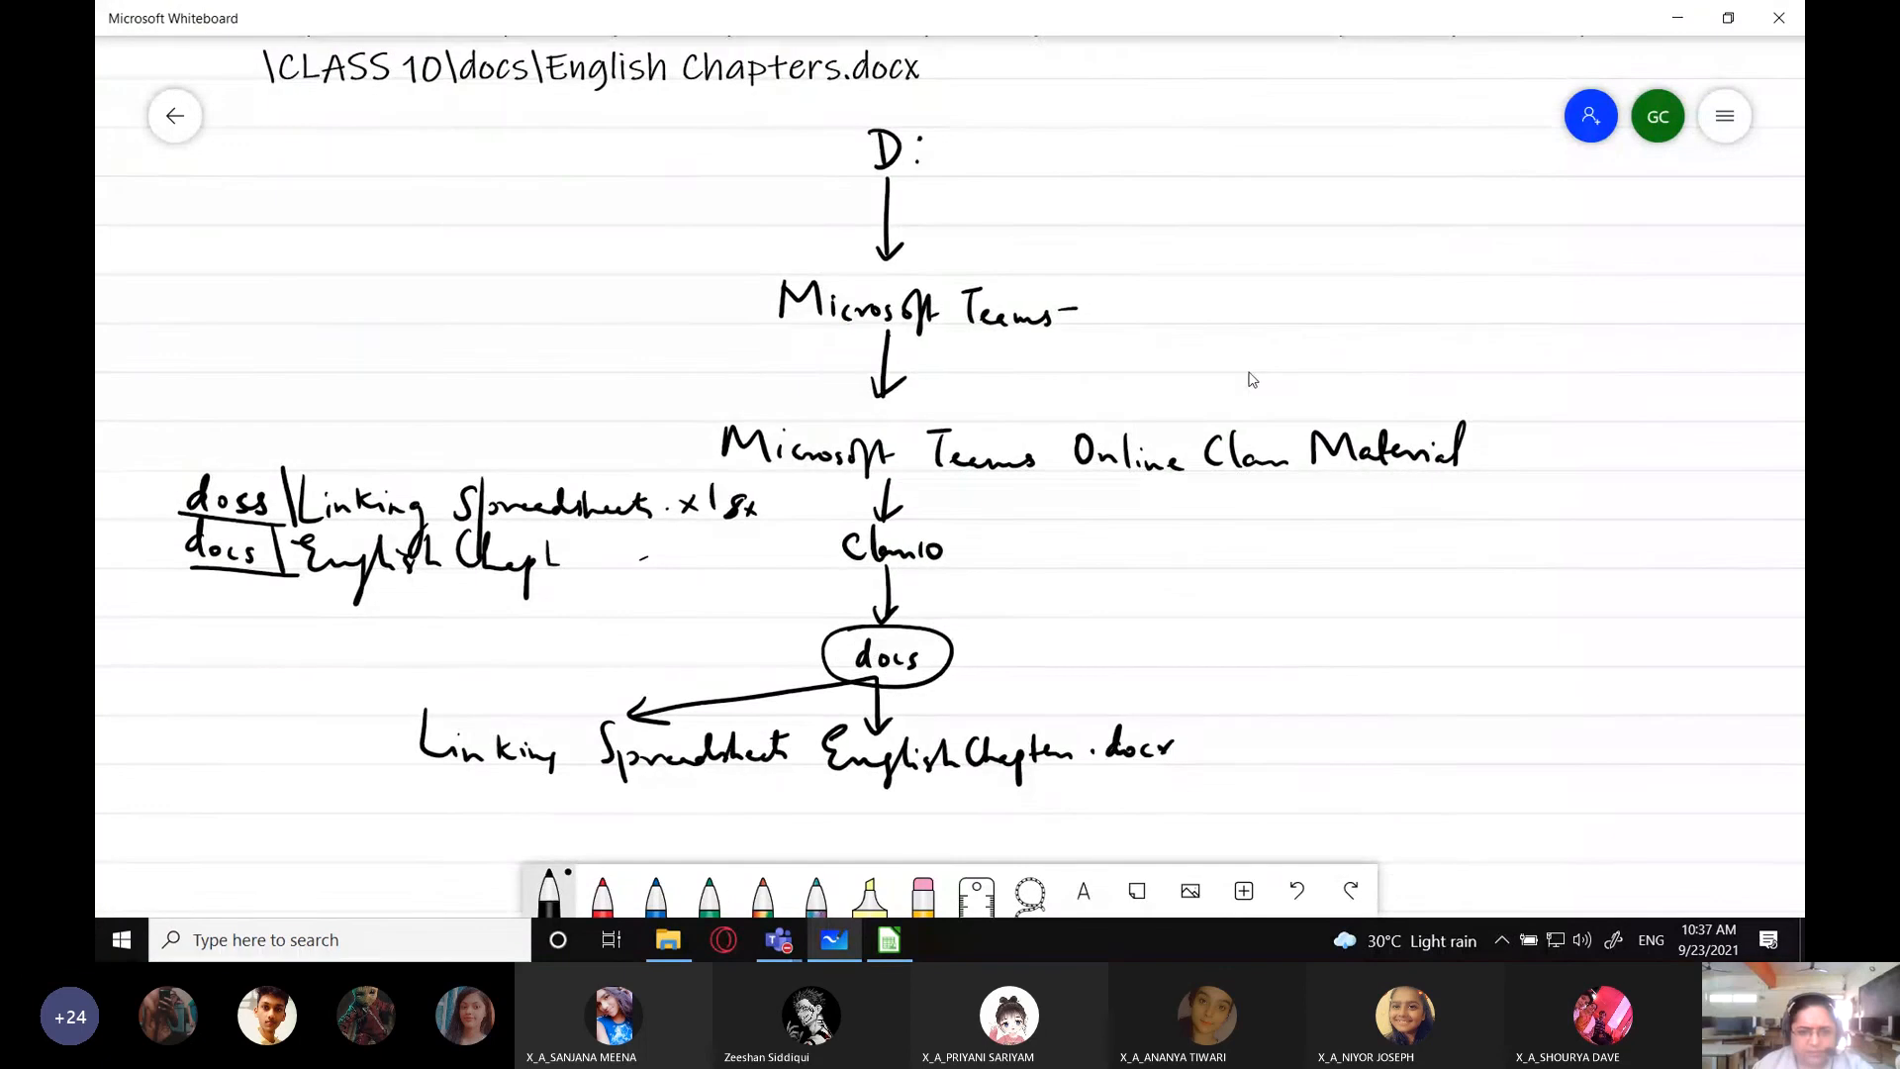
{"action": "scroll", "coordinate": [1140, 636], "scroll_direction": "down", "scroll_amount": 6}
{"action": "scroll", "coordinate": [1149, 590], "scroll_direction": "up", "scroll_amount": 1}
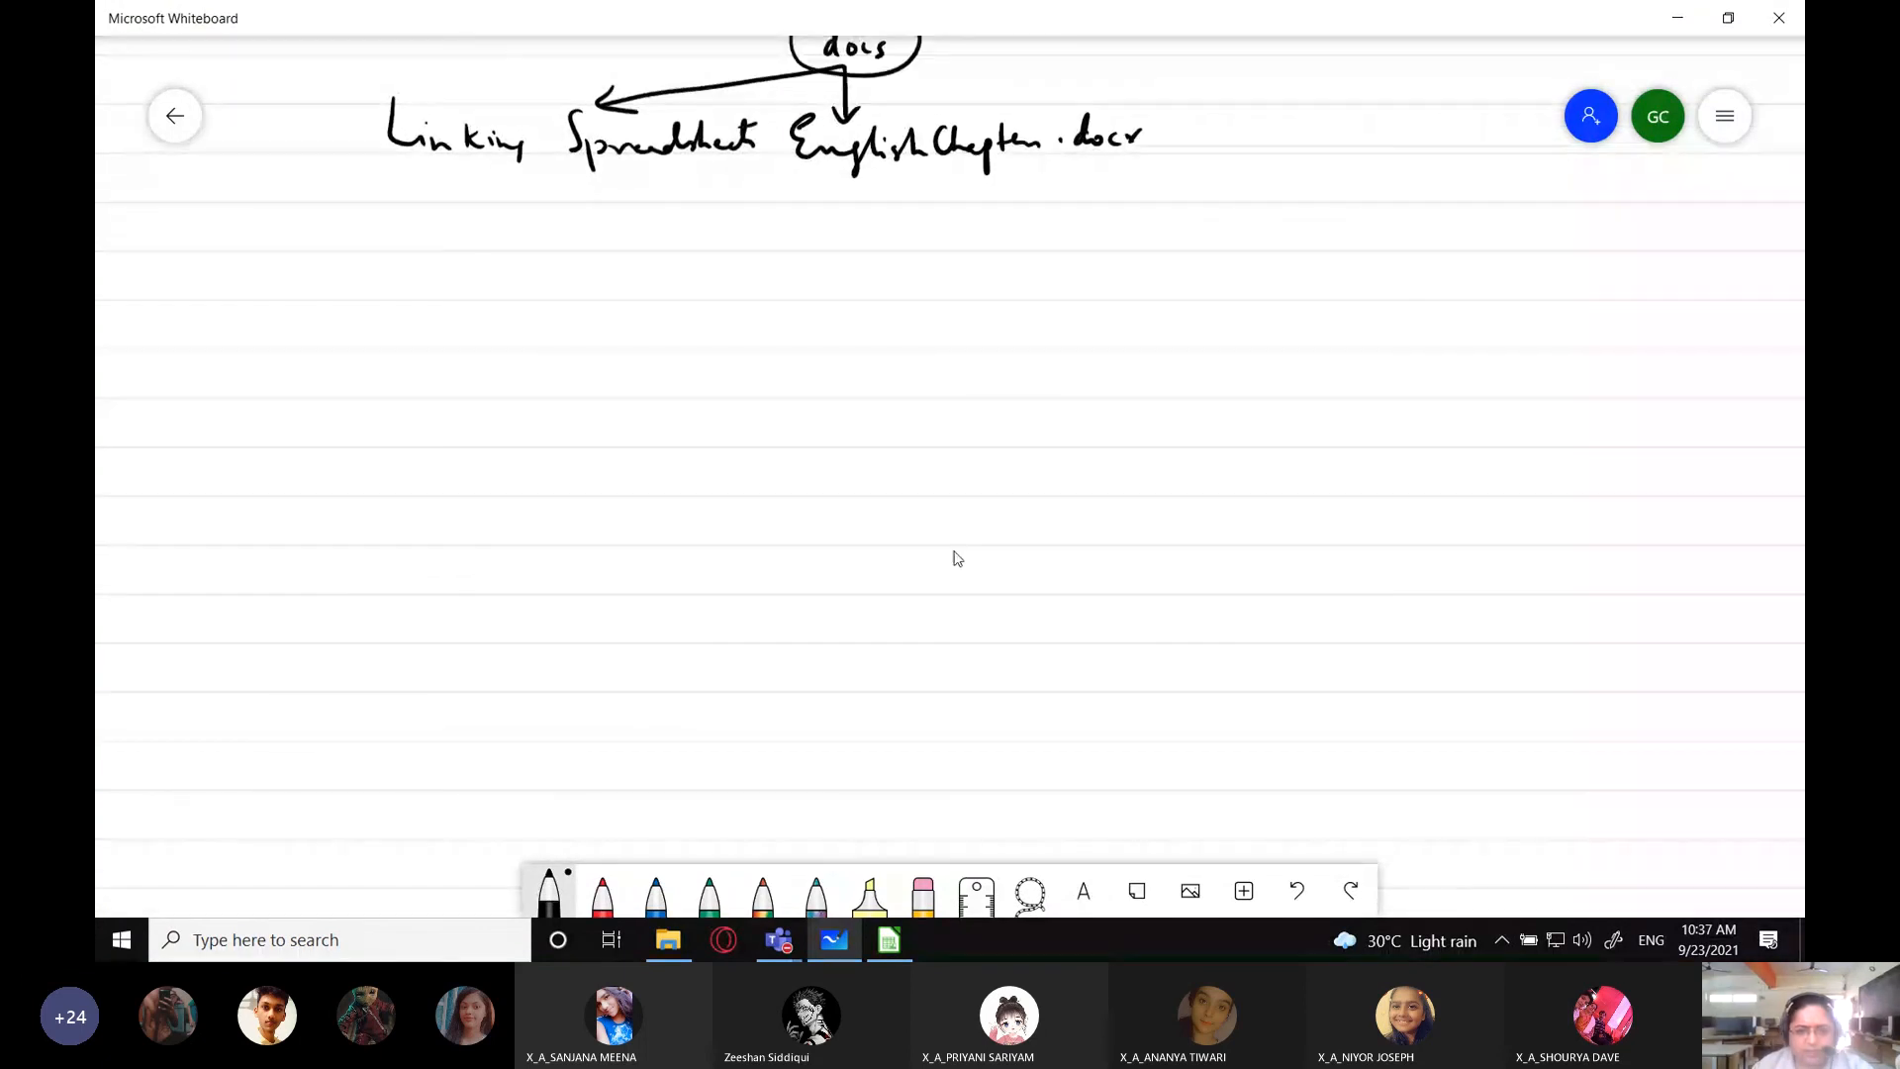
{"action": "key", "text": "ctrl+v"}
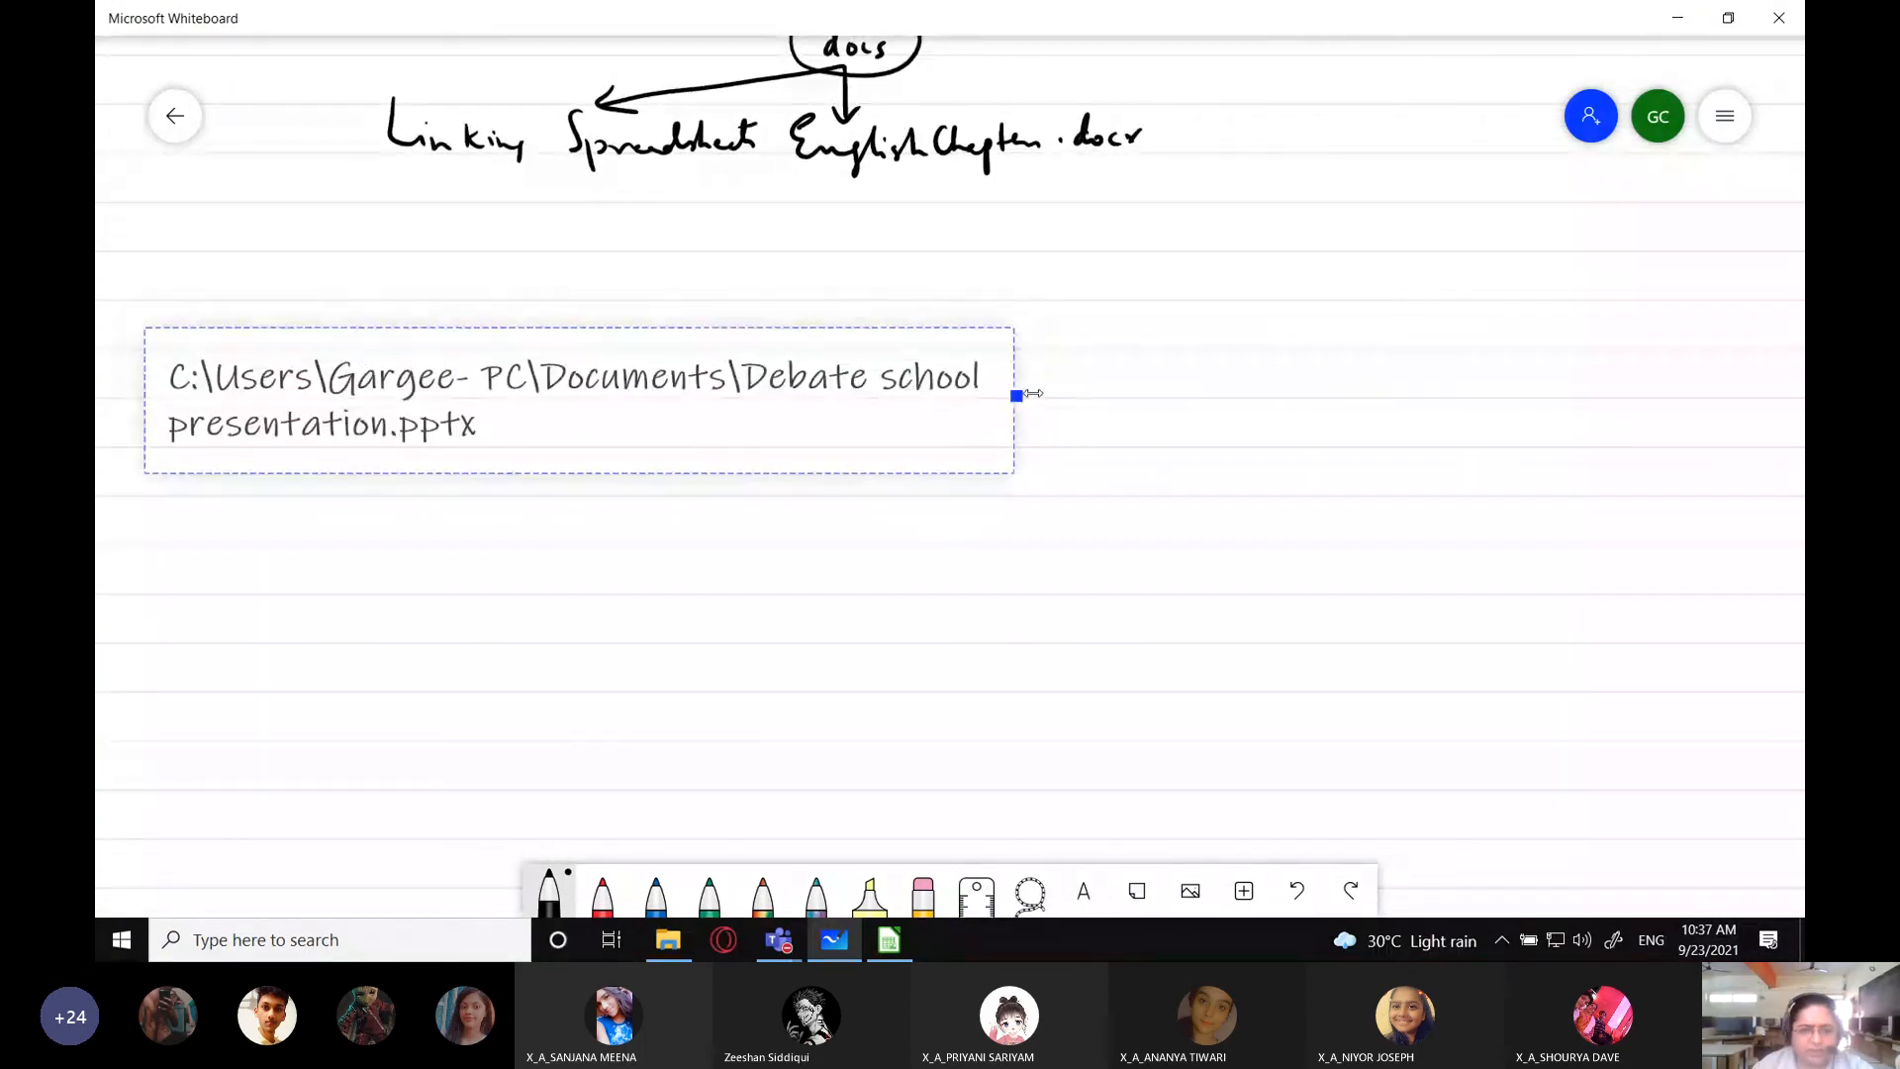
{"action": "left_click_drag", "start_coordinate": [1018, 395], "coordinate": [1448, 379]}
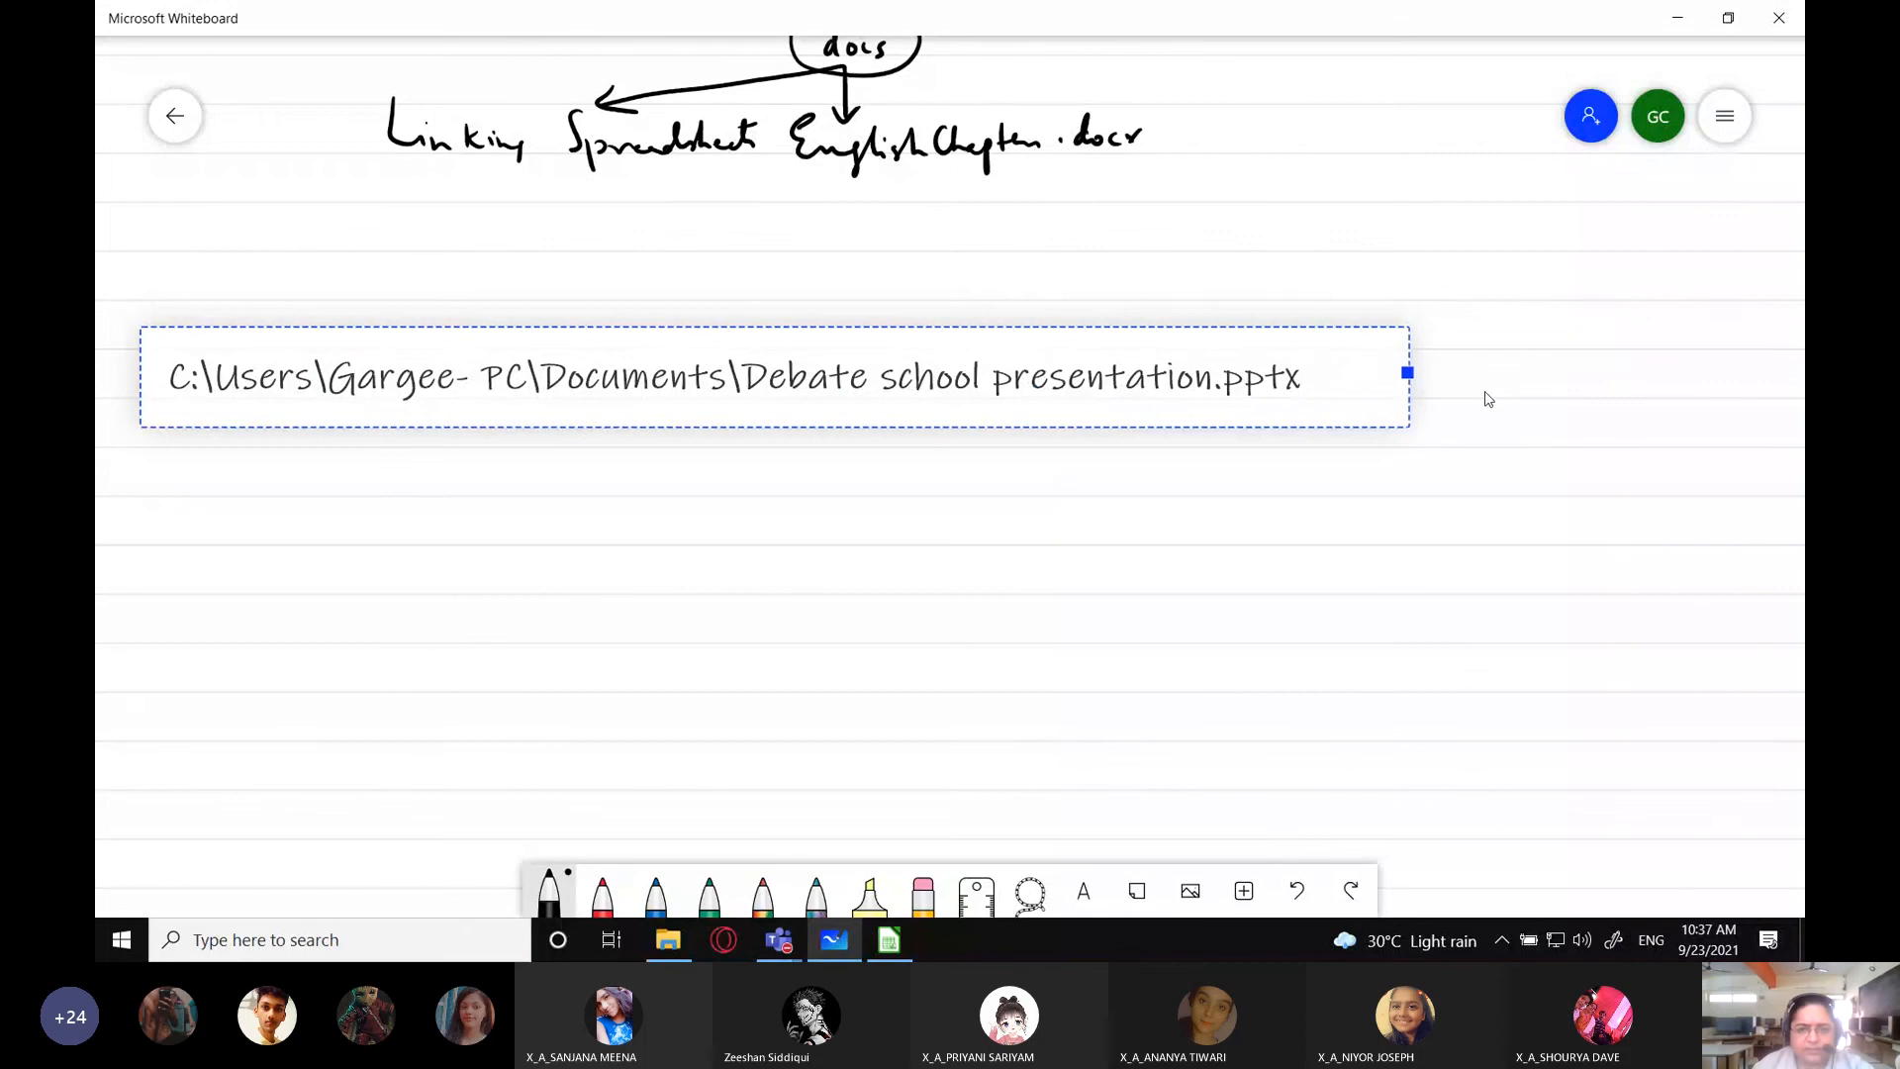
- Switch back to LibreOffice Calc and insert the hyperlink to the presentation in cell B3
{"action": "key", "text": "alt+Tab"}
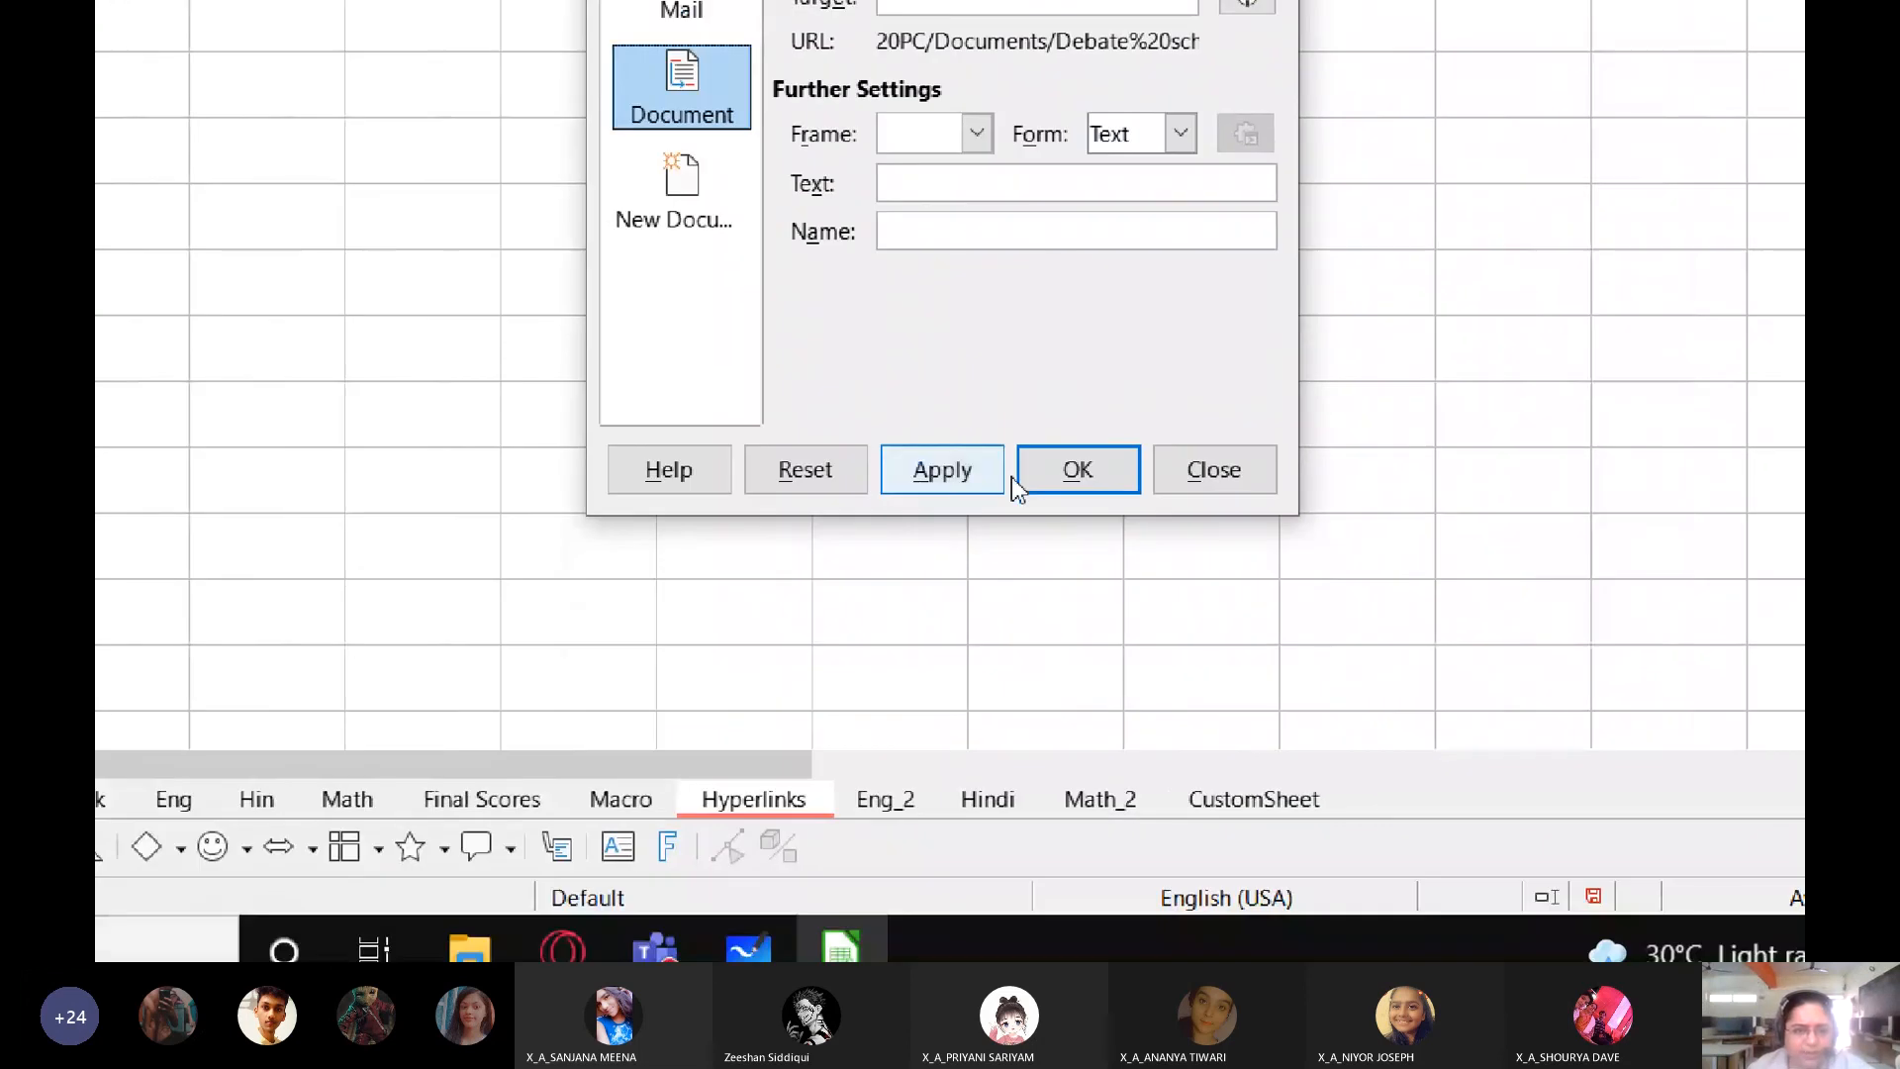
{"action": "left_click", "coordinate": [1021, 475]}
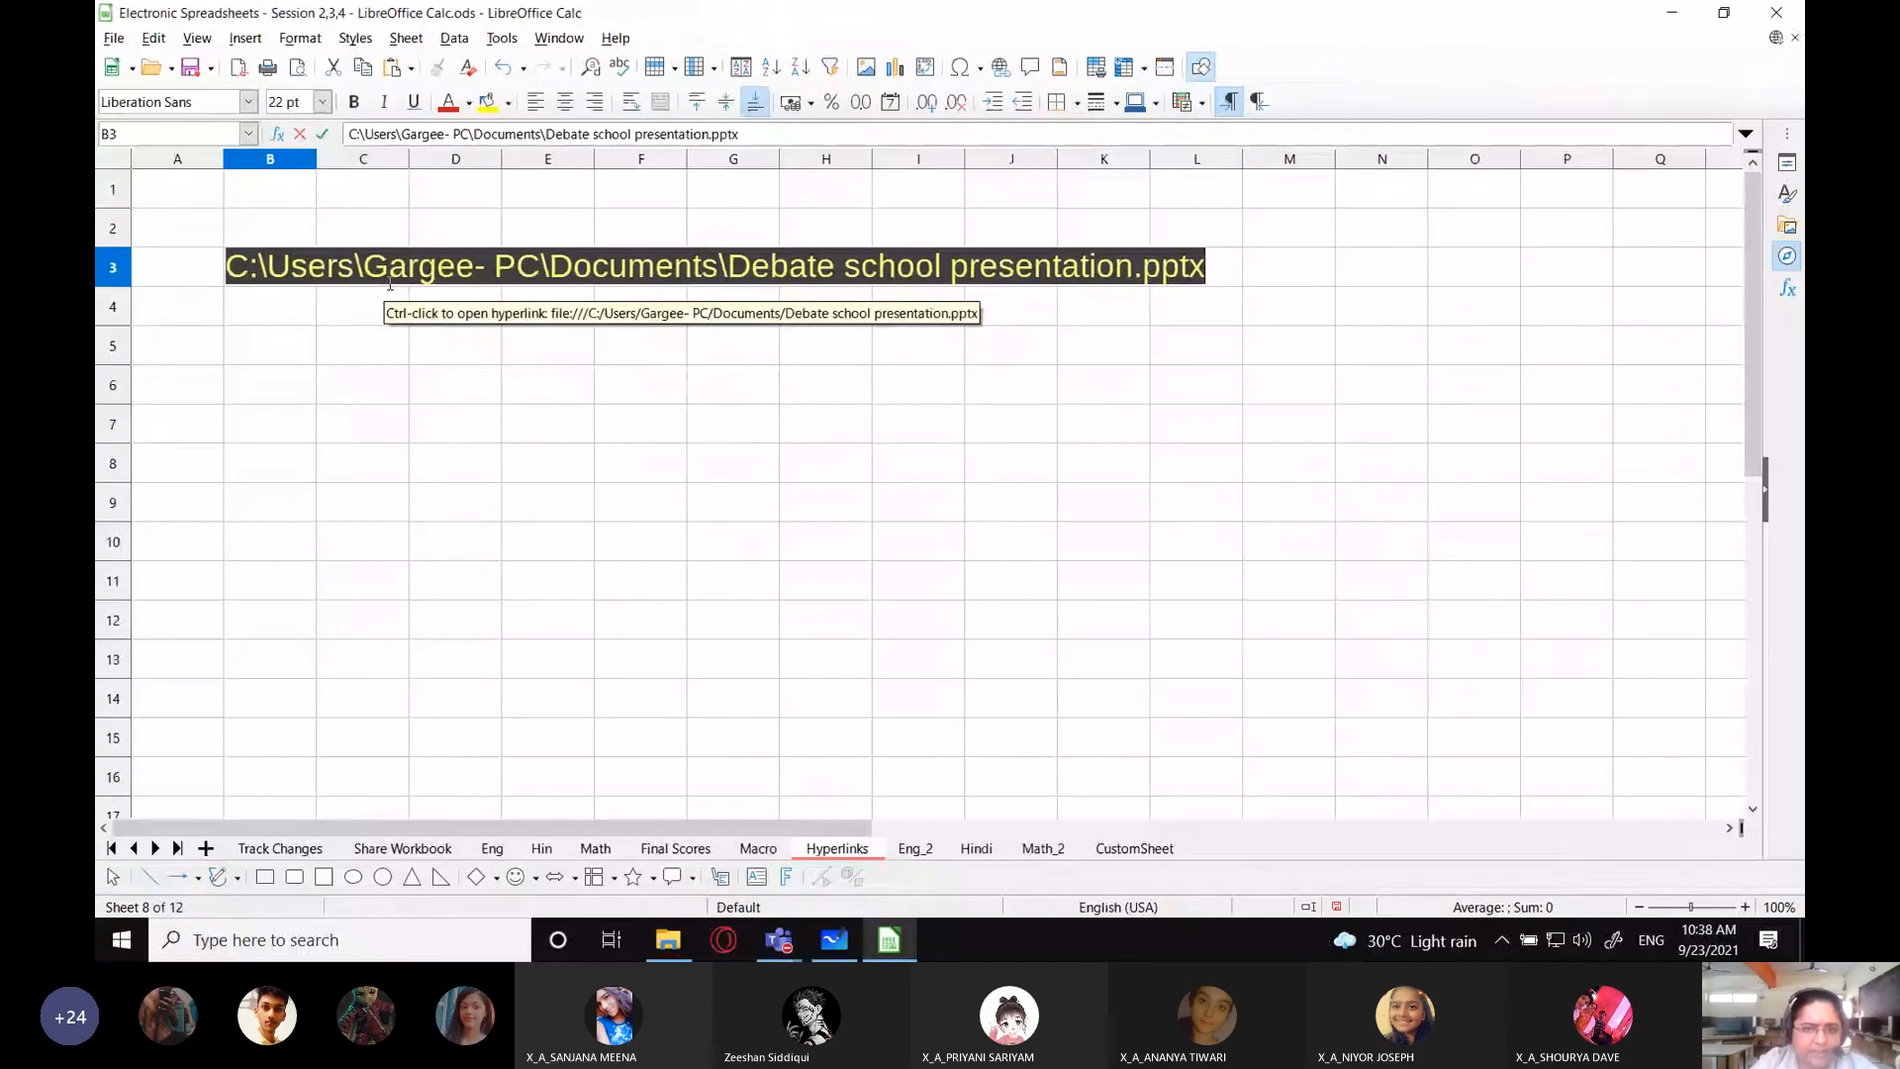
{"action": "left_click", "coordinate": [383, 322]}
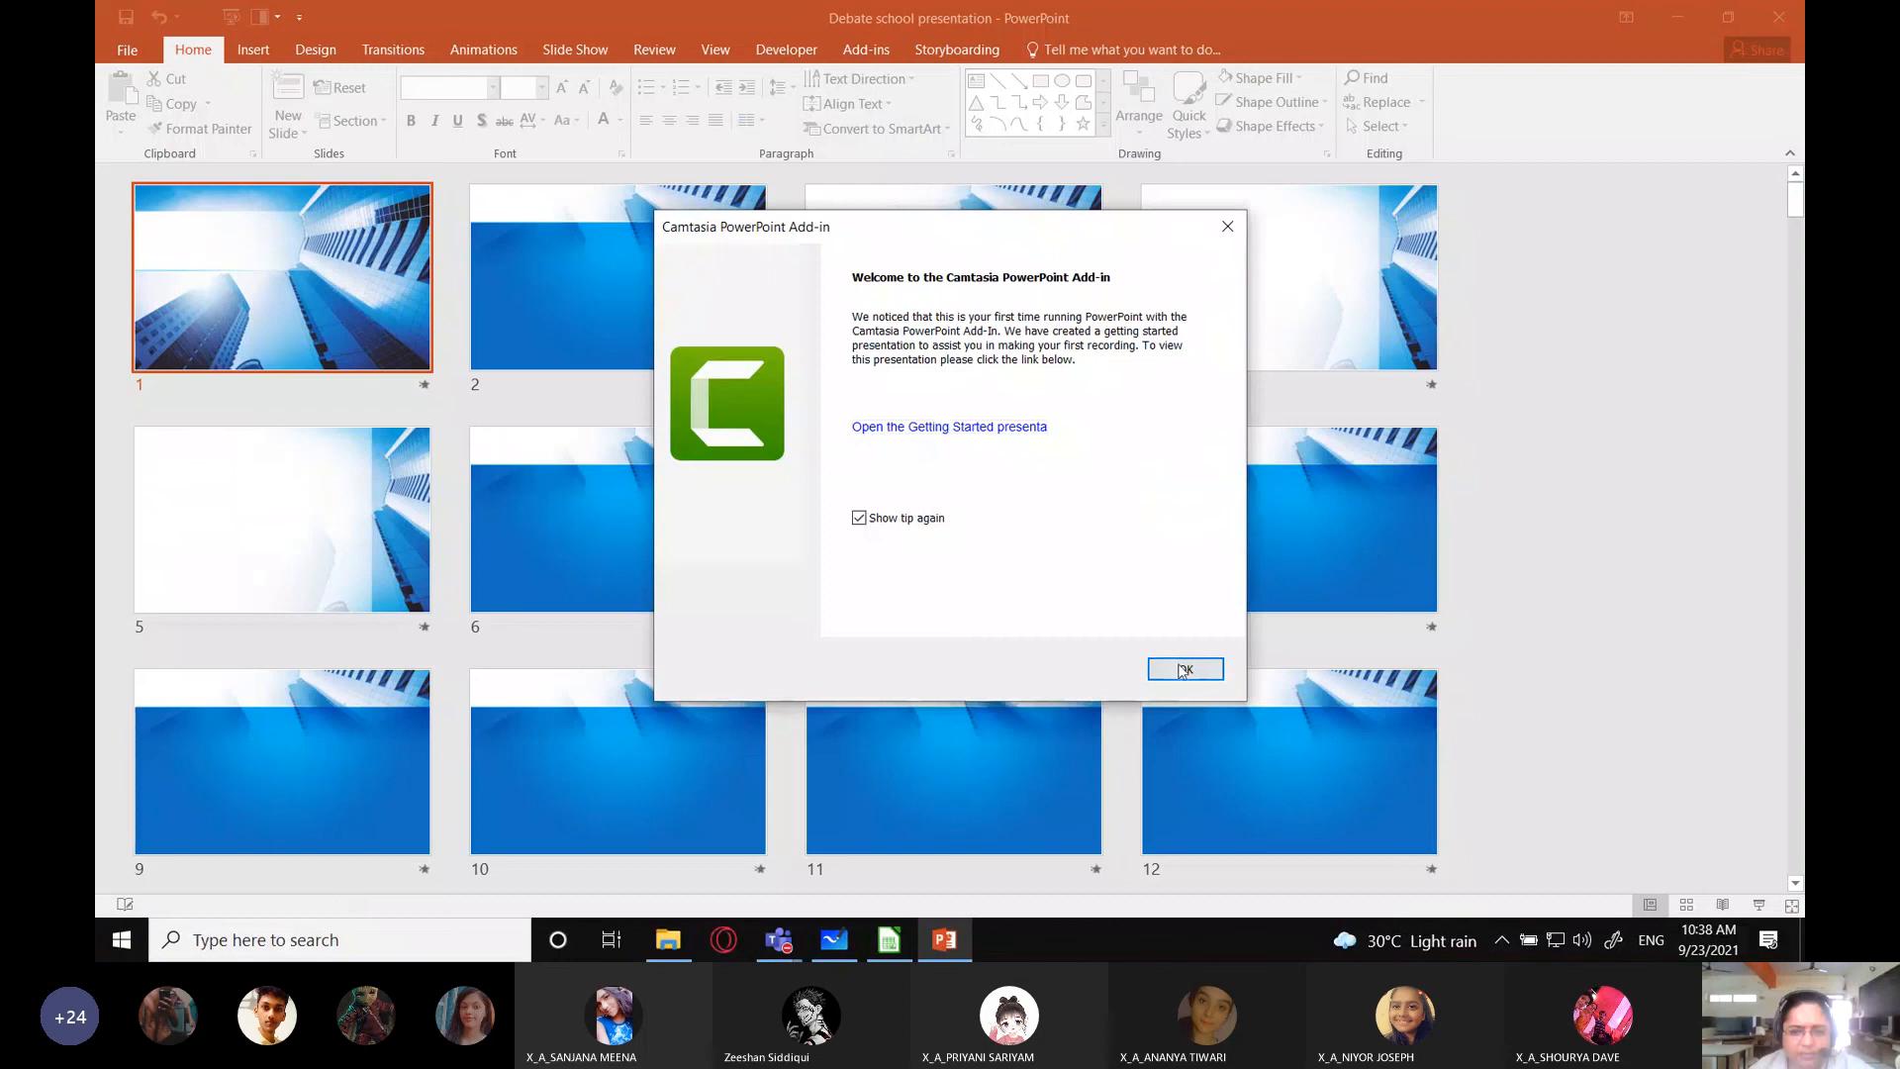
- Dismiss the Camtasia add-in welcome message and close the linked presentation in PowerPoint
{"action": "left_click", "coordinate": [1181, 670]}
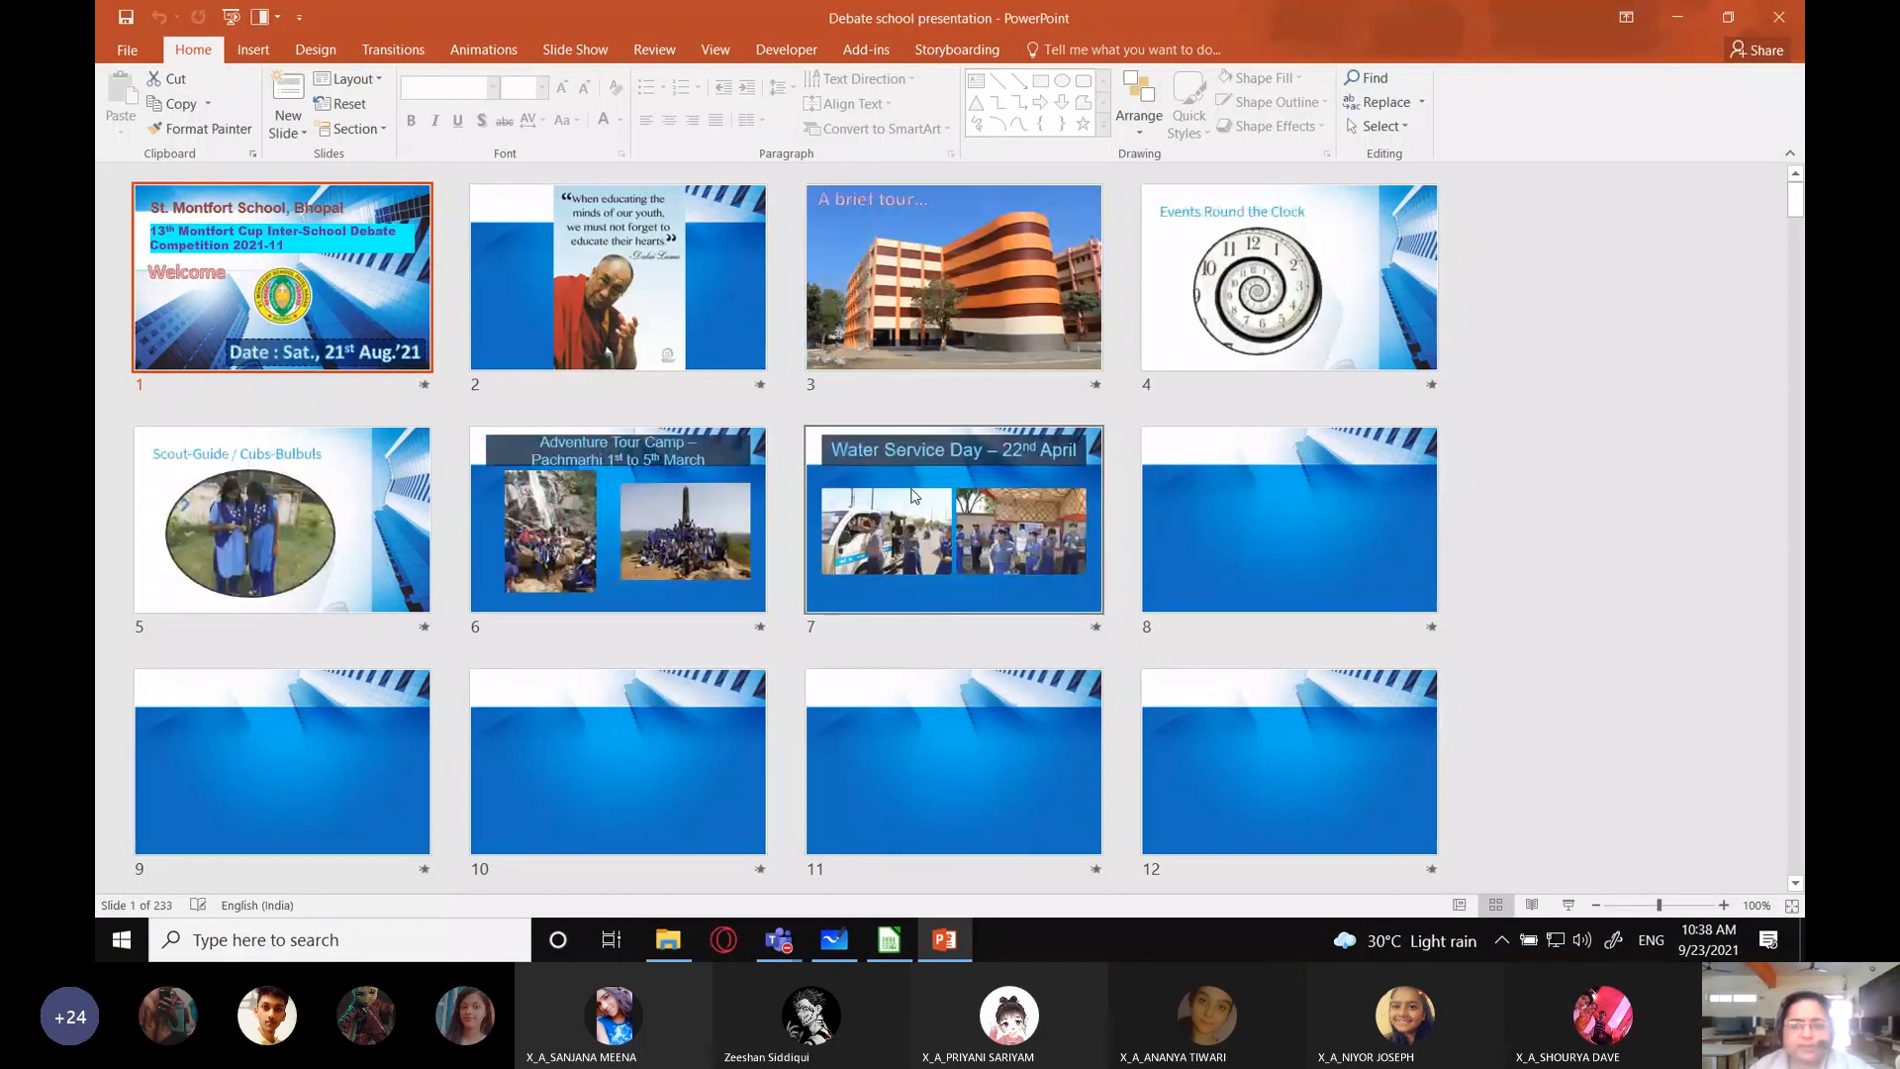
{"action": "left_click", "coordinate": [1785, 24]}
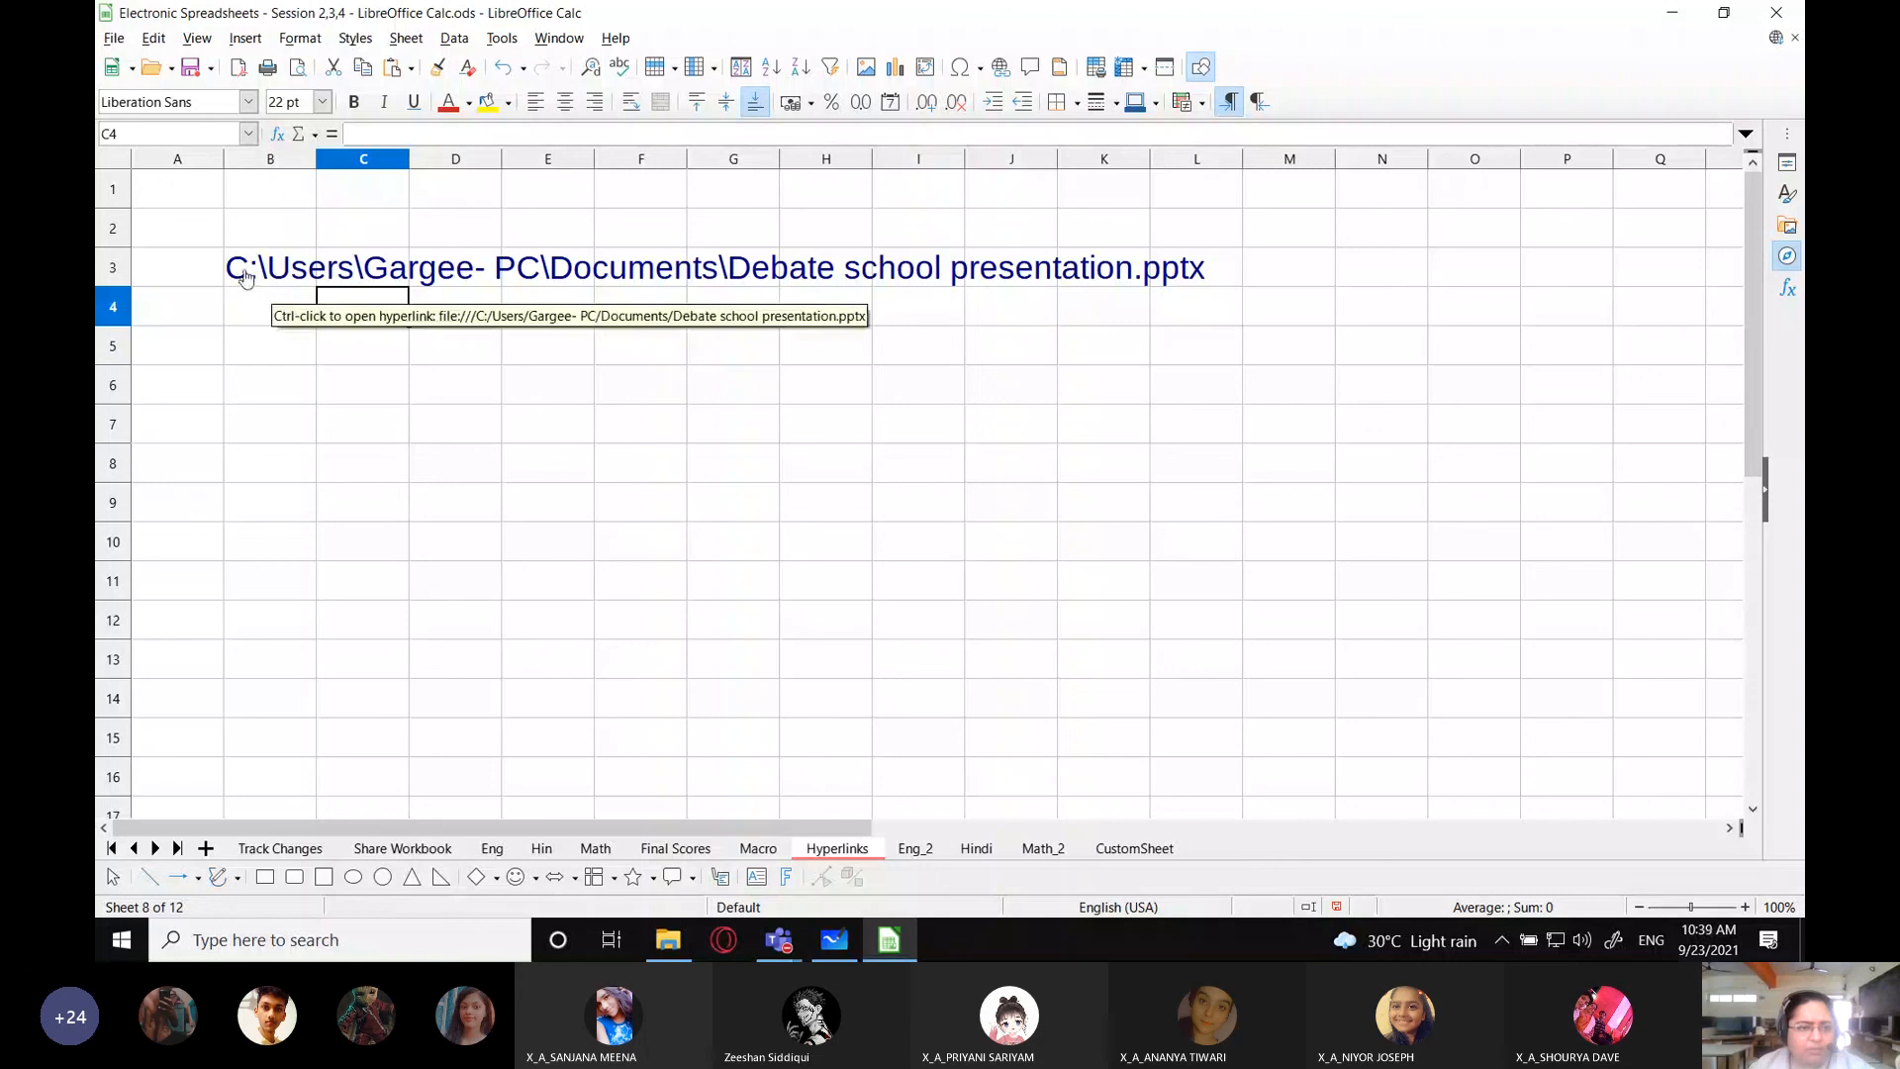
- Edit the hyperlink in cell B3 so its display text reads "Link to Debate>>>"
{"action": "right_click", "coordinate": [302, 270]}
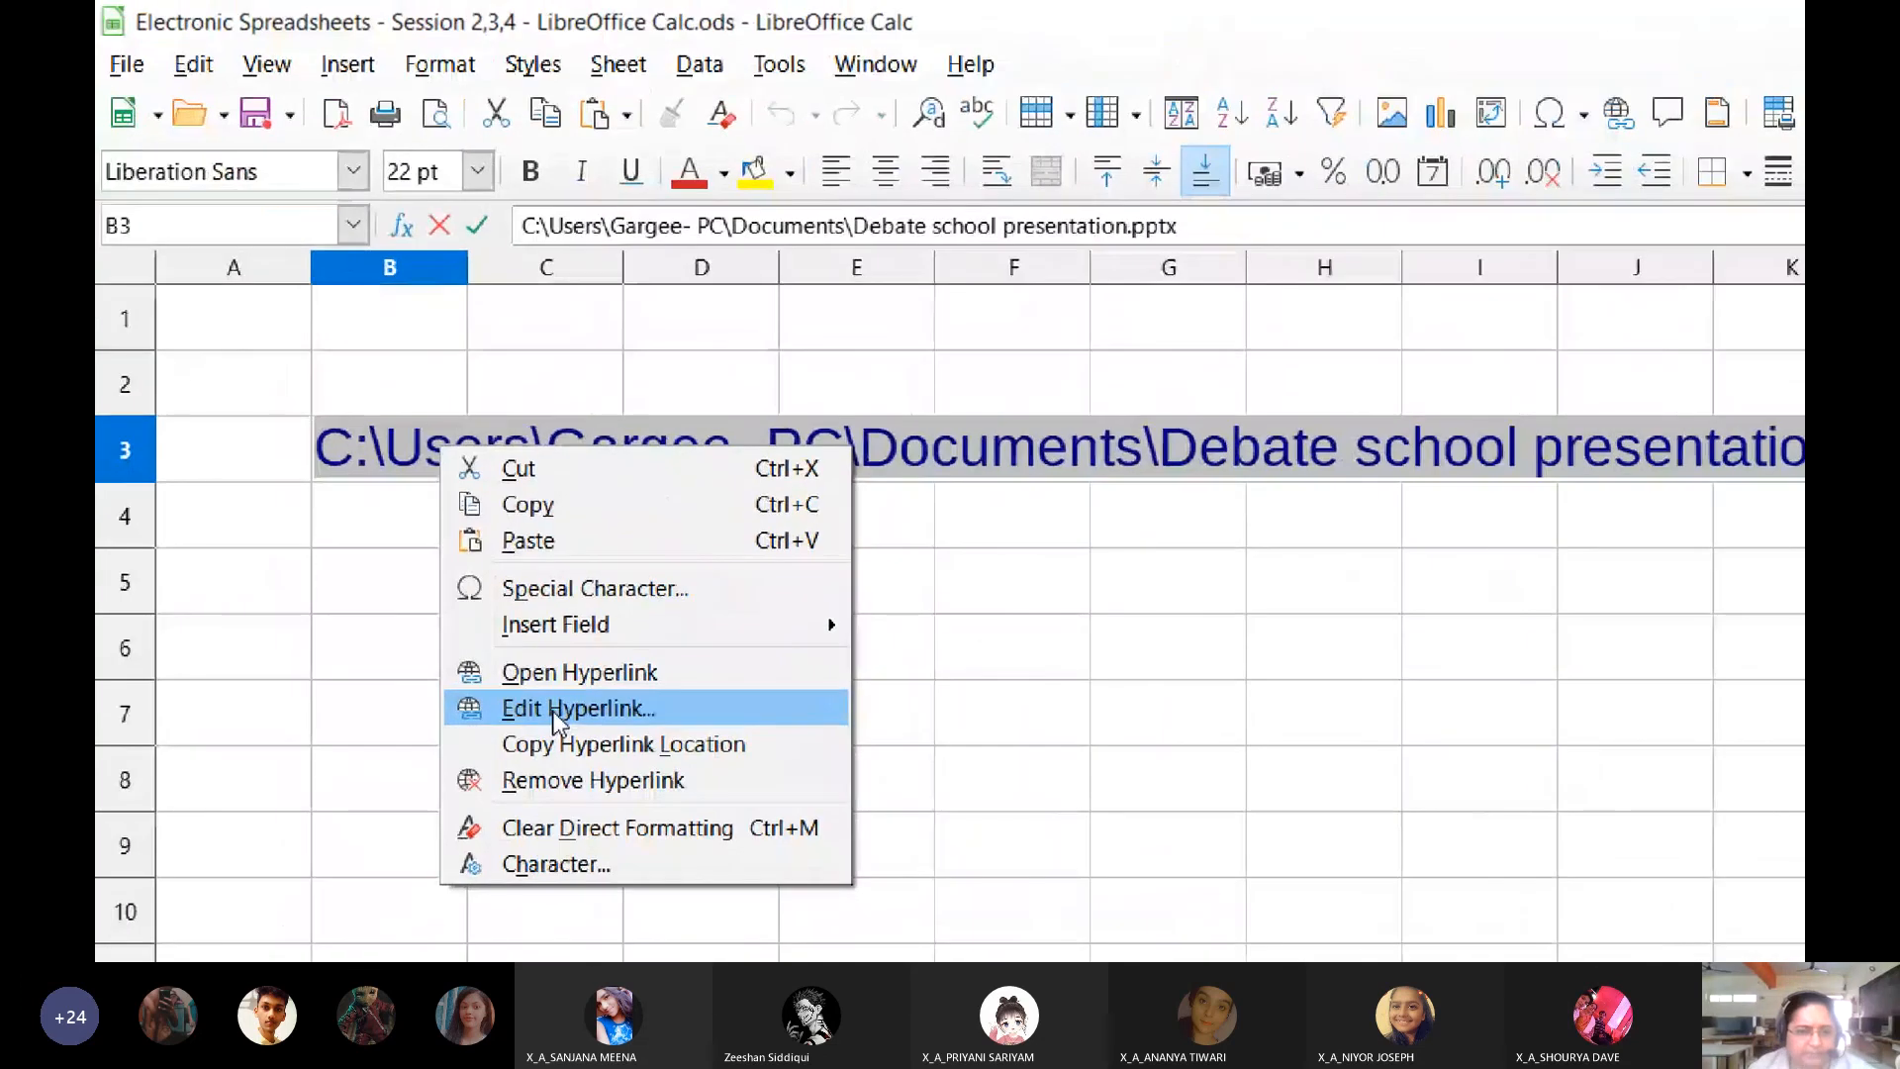
{"action": "left_click", "coordinate": [552, 711]}
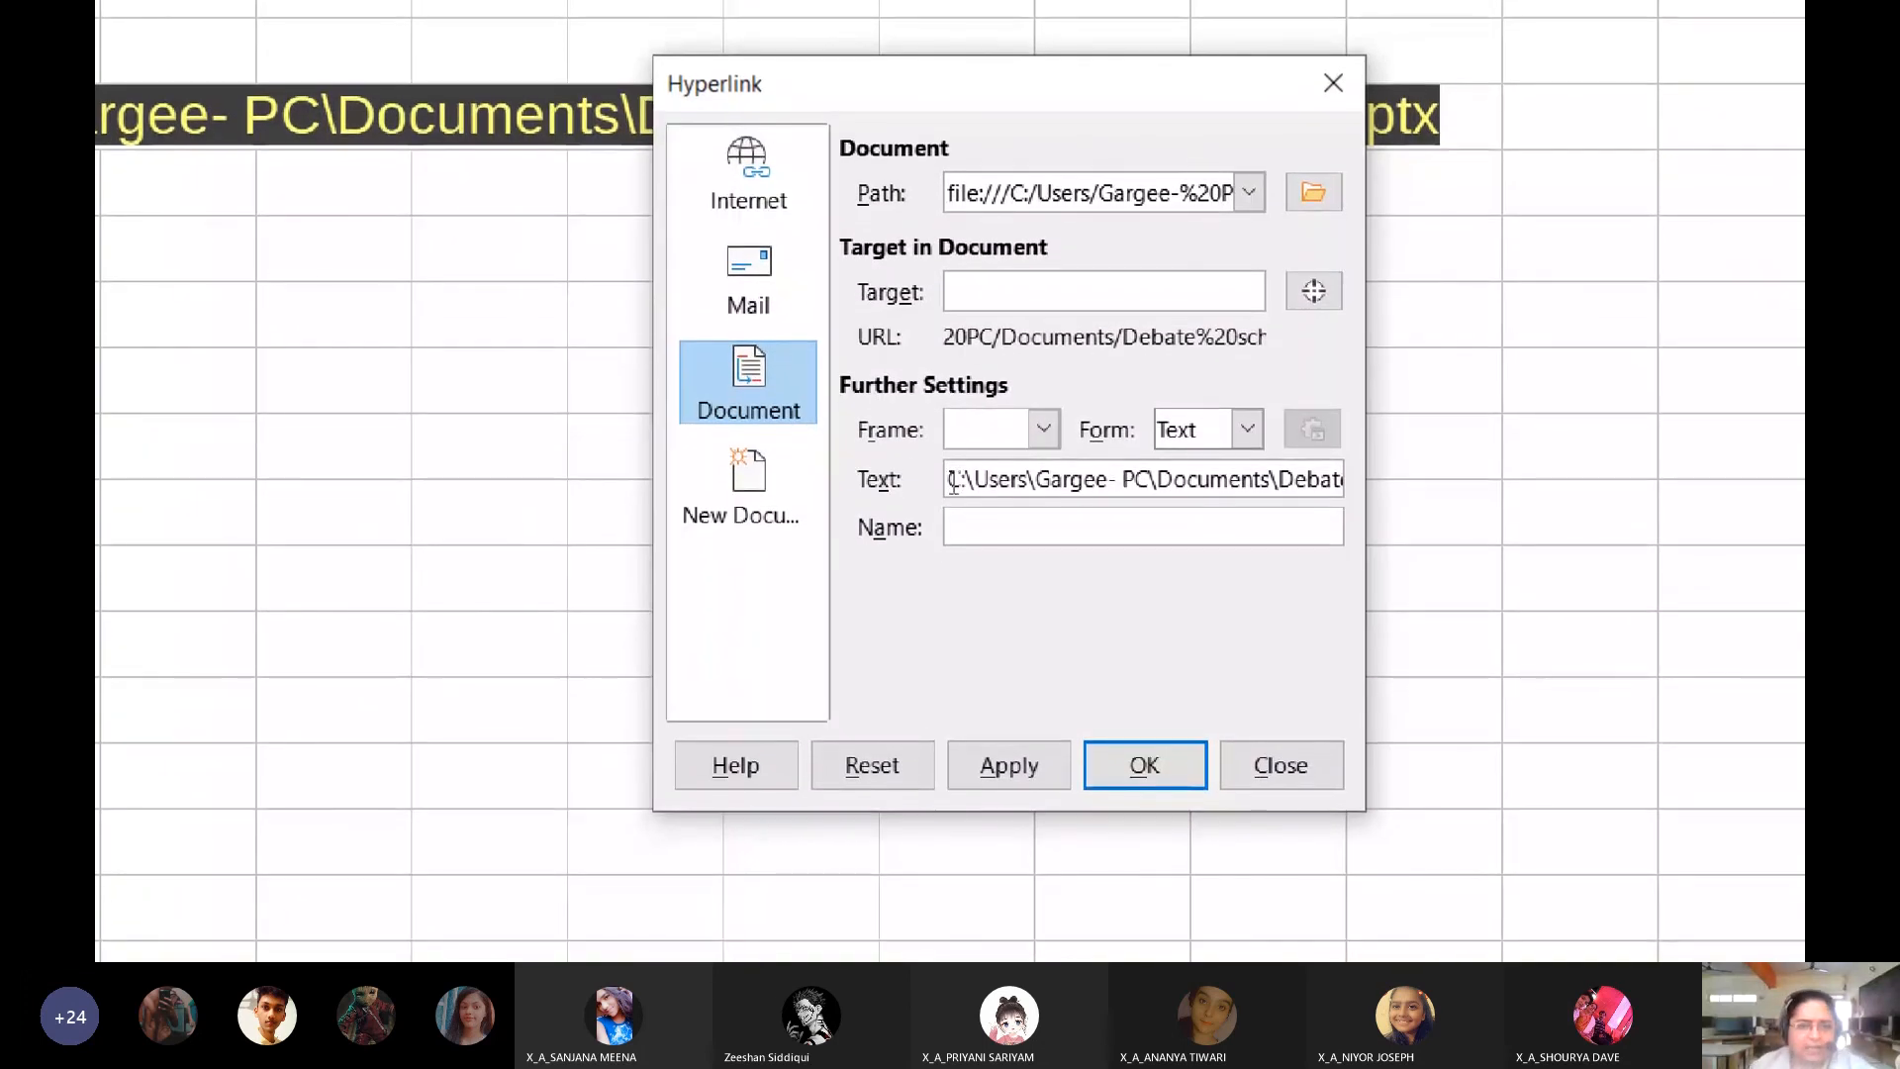
{"action": "left_click_drag", "start_coordinate": [953, 481], "coordinate": [1393, 510]}
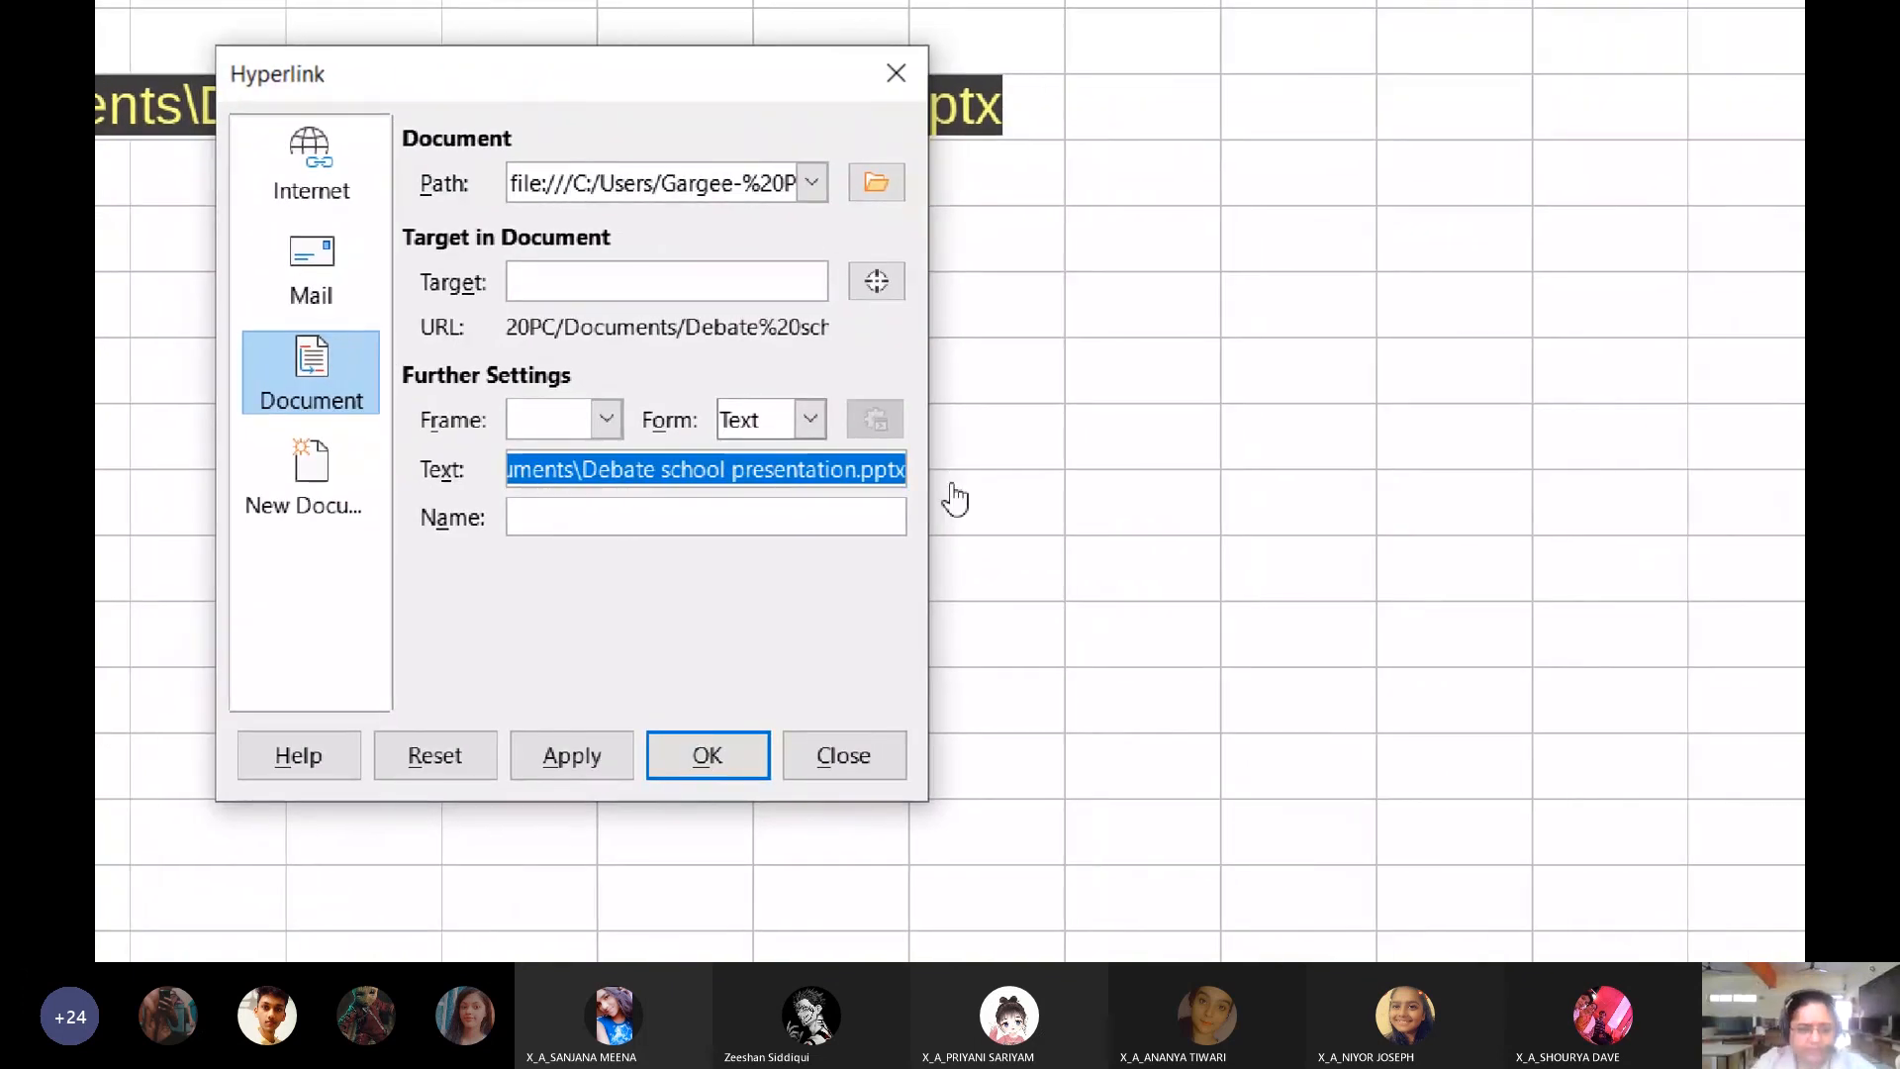
{"action": "type", "text": "Link to "}
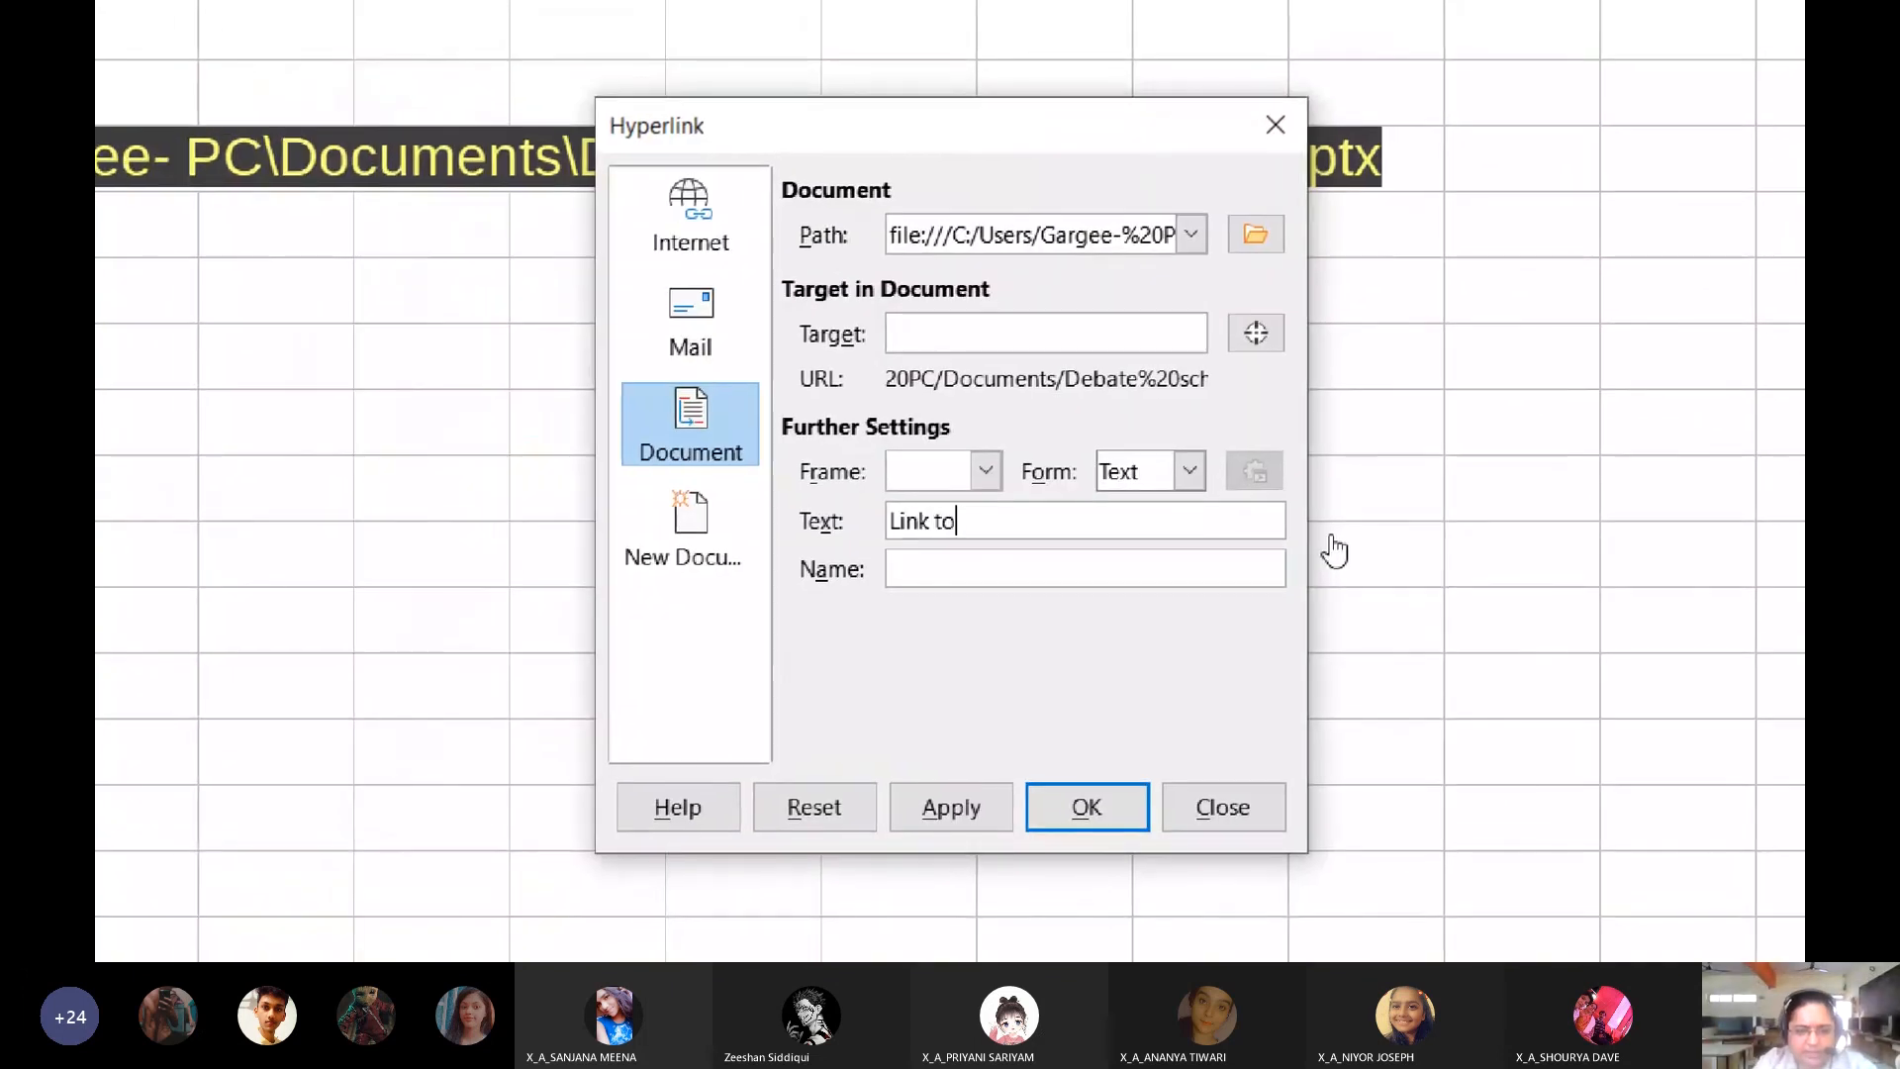
{"action": "type", "text": "Debate"}
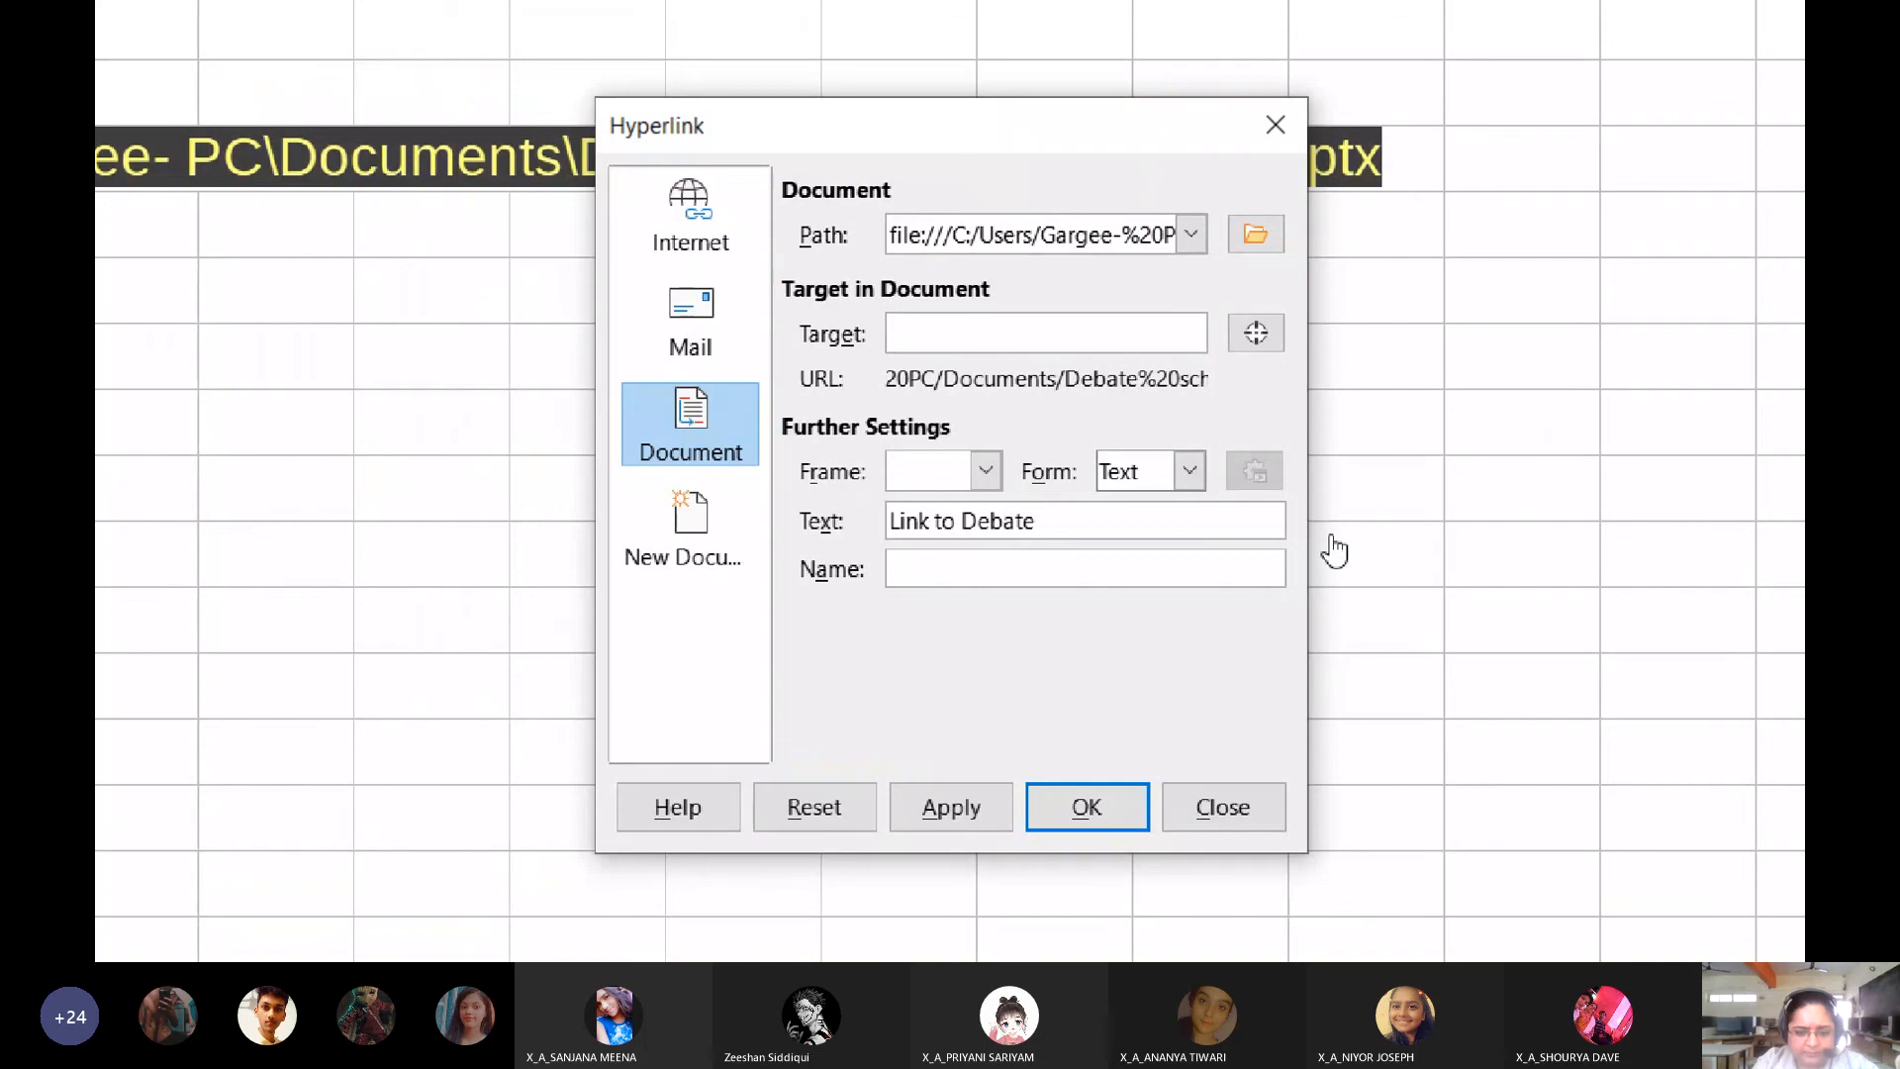
{"action": "type", "text": ">>>"}
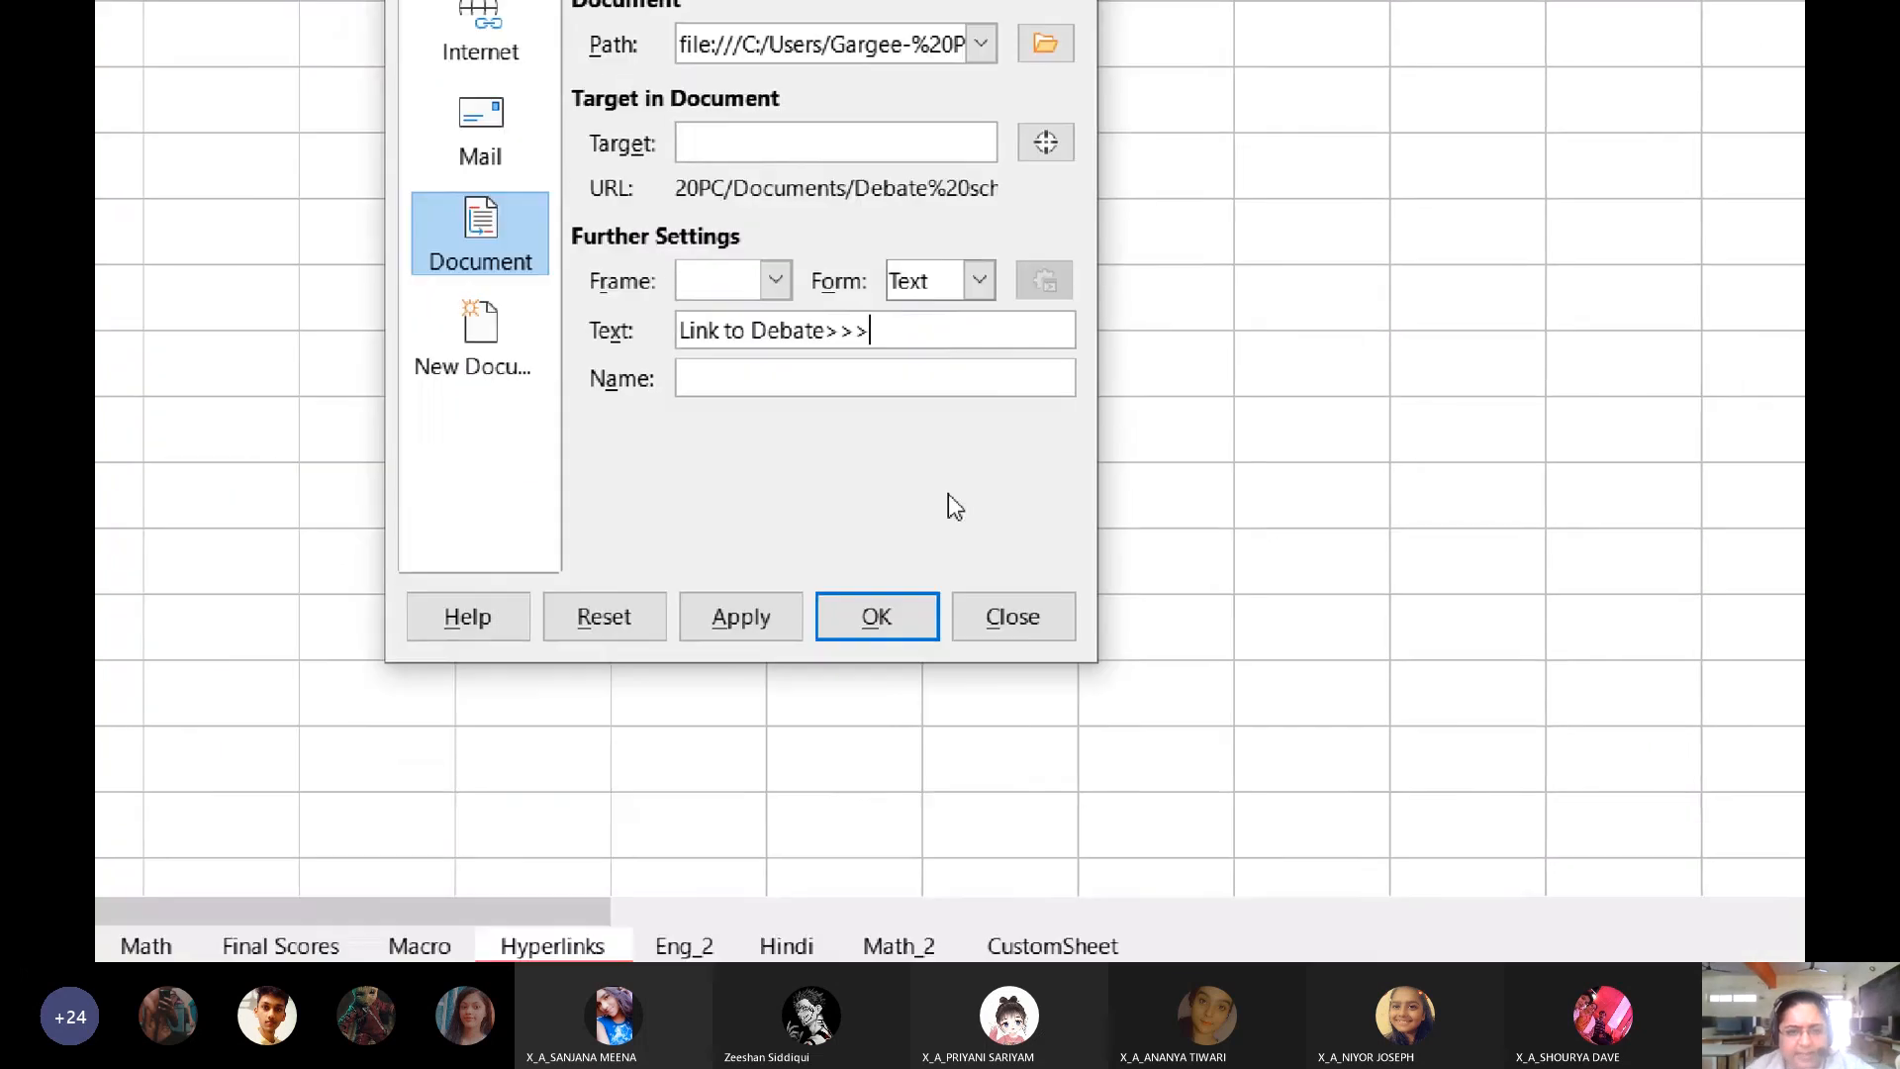
{"action": "left_click", "coordinate": [930, 517]}
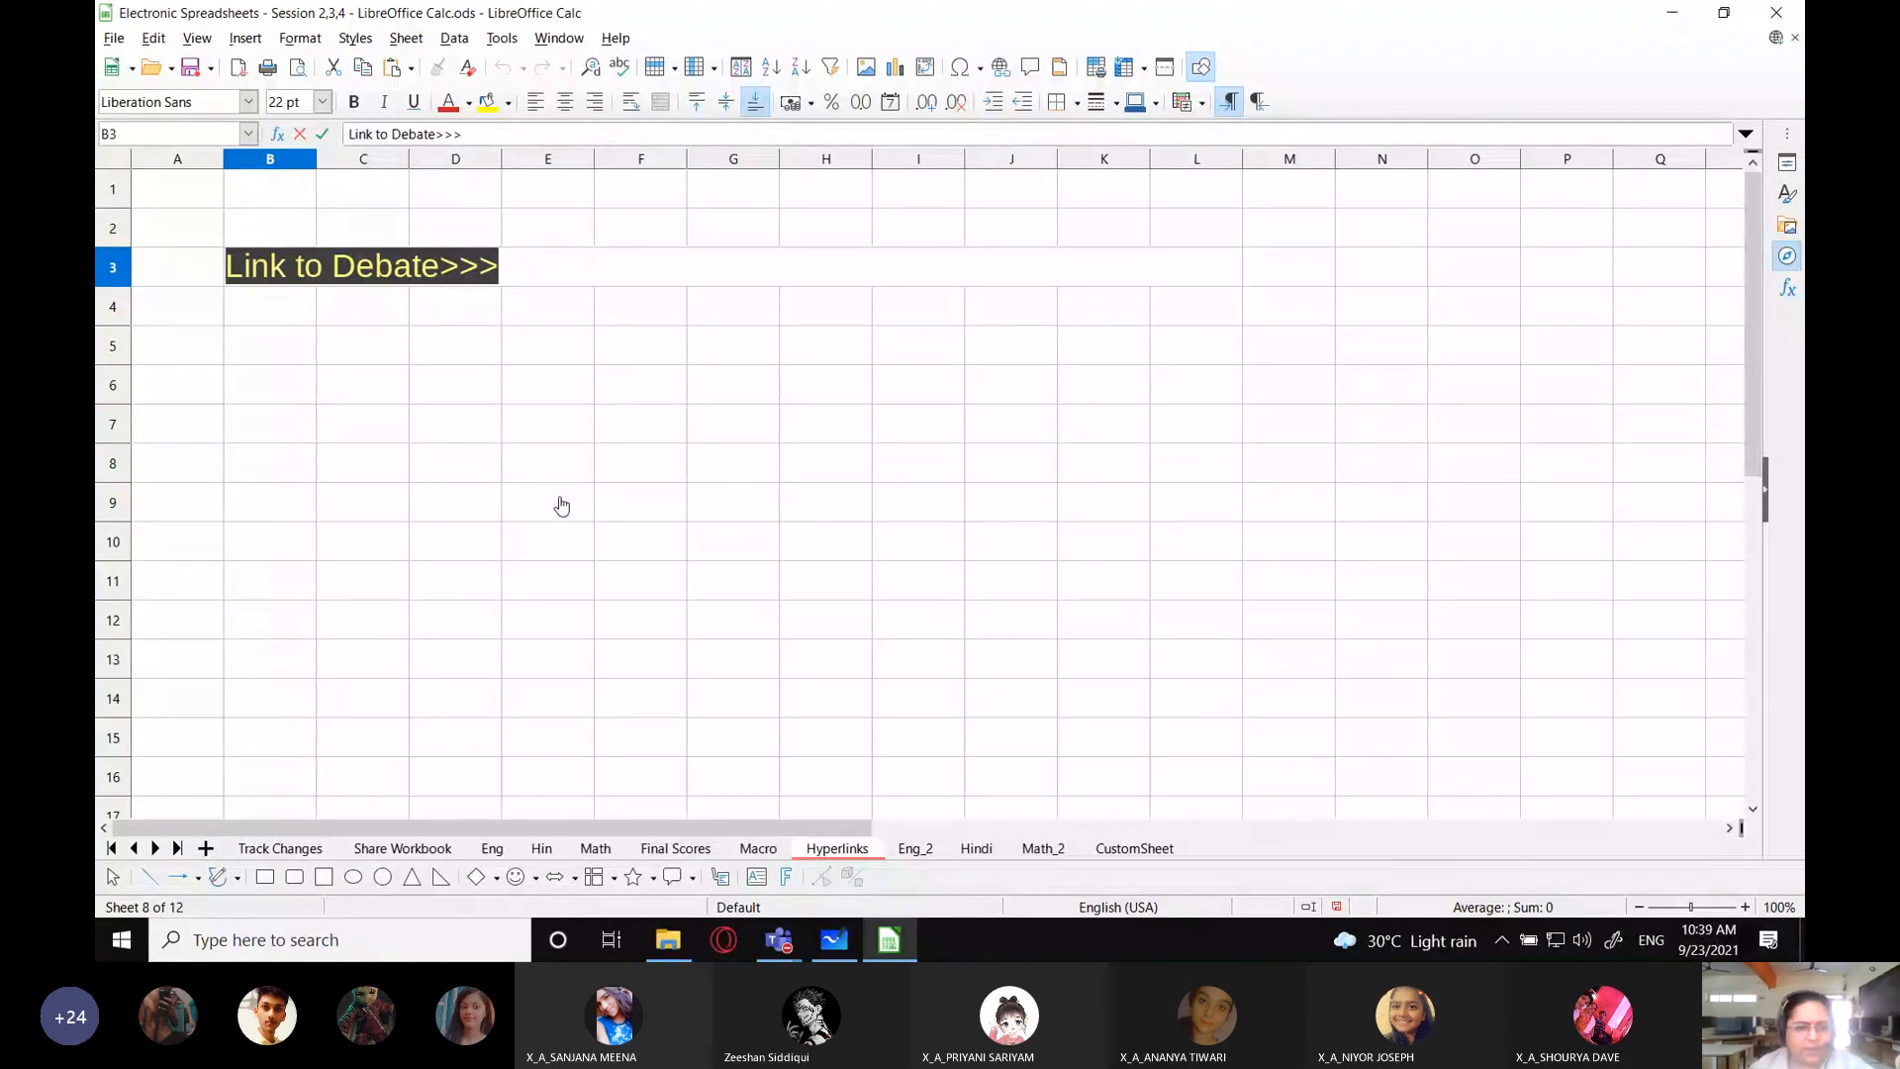
{"action": "left_click", "coordinate": [377, 315]}
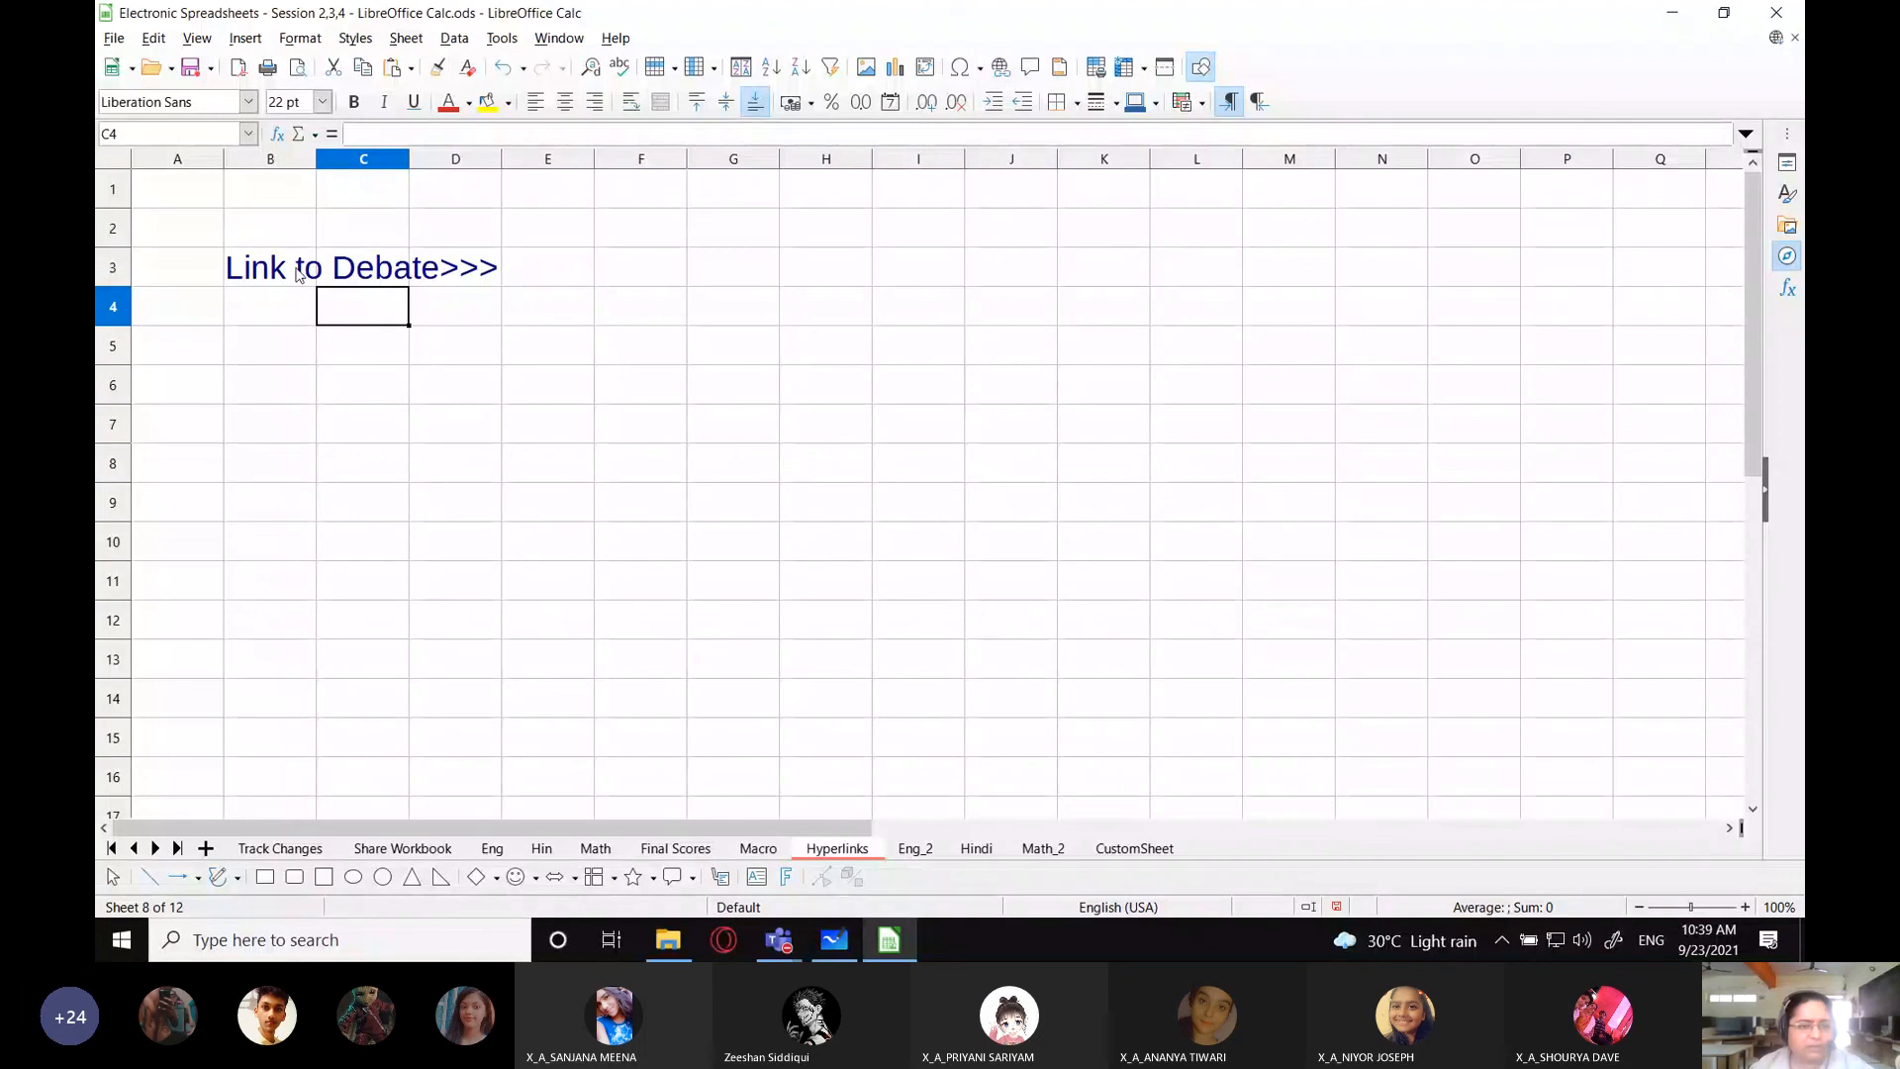
- Follow the Link to Debate>>> hyperlink, dismiss the Camtasia add-in welcome message, and close the opened presentation in PowerPoint
{"action": "left_click", "coordinate": [265, 275]}
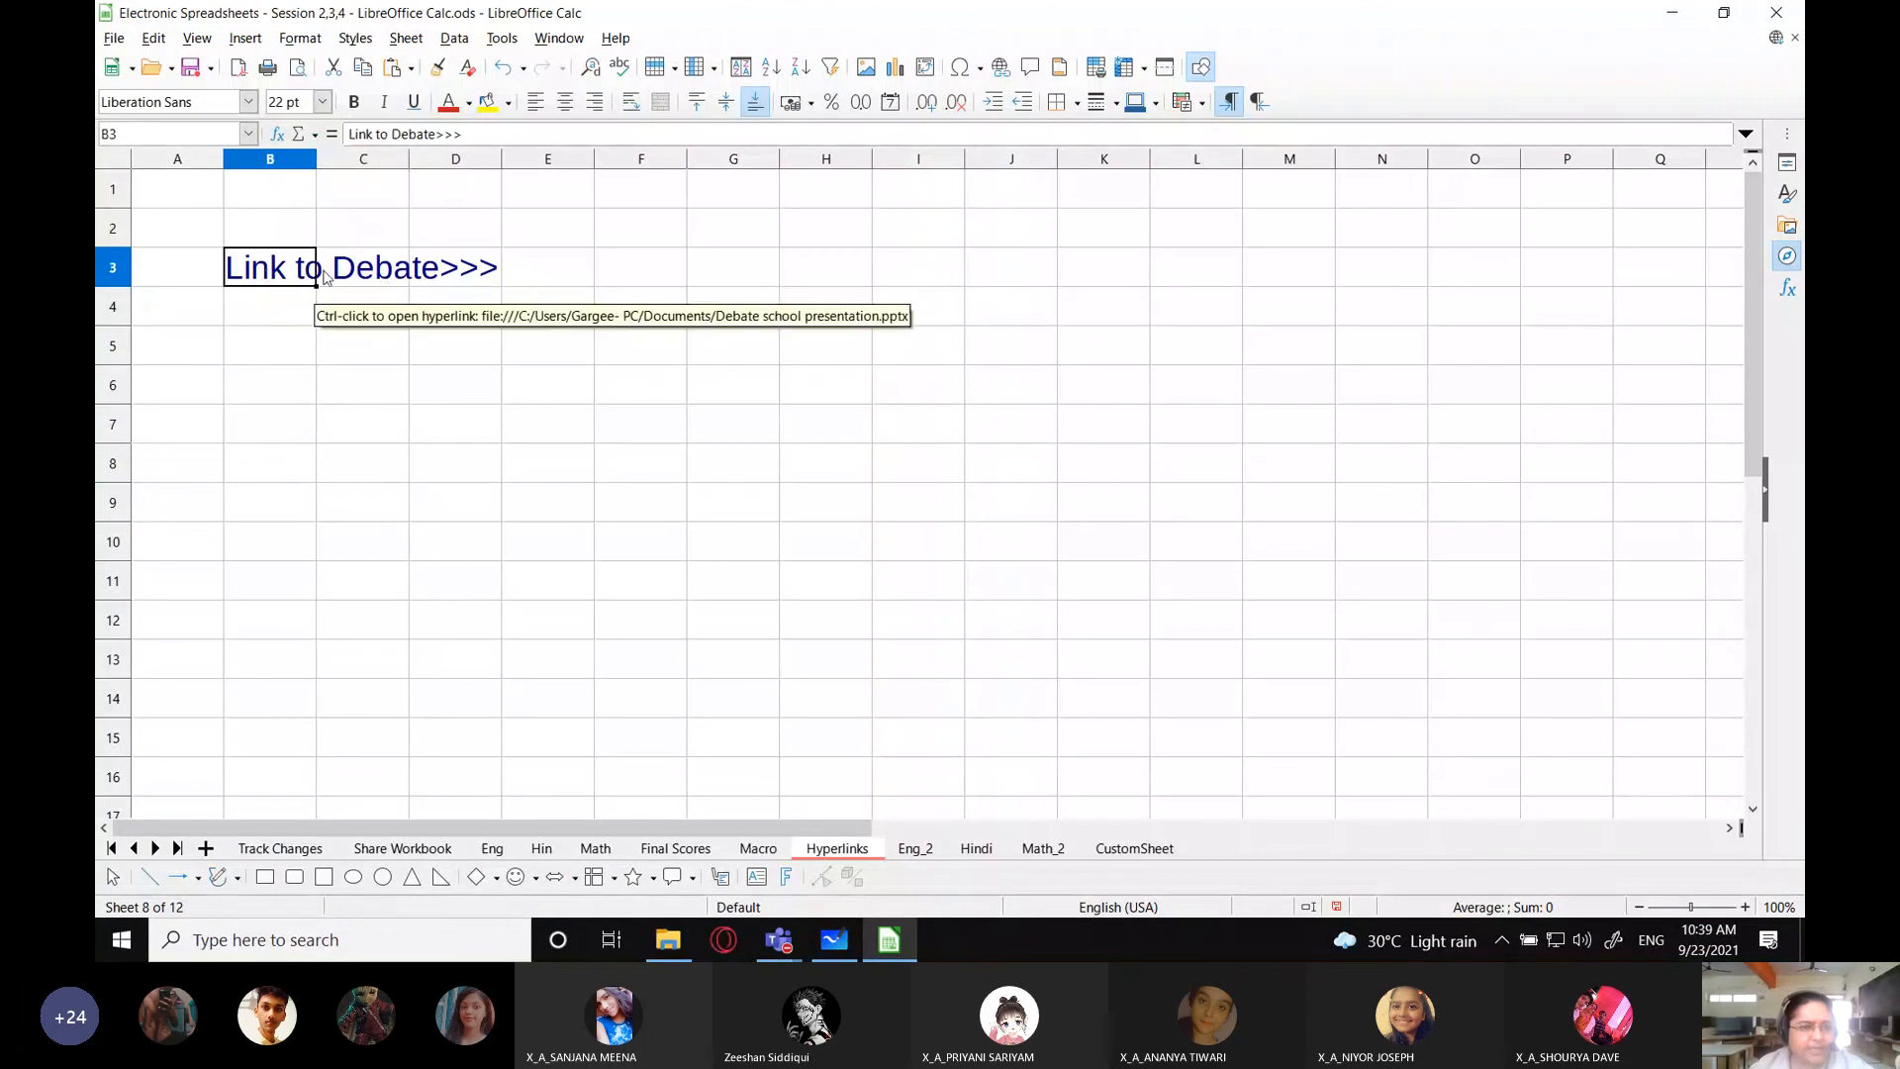
{"action": "left_click", "coordinate": [377, 277], "text": "ctrl"}
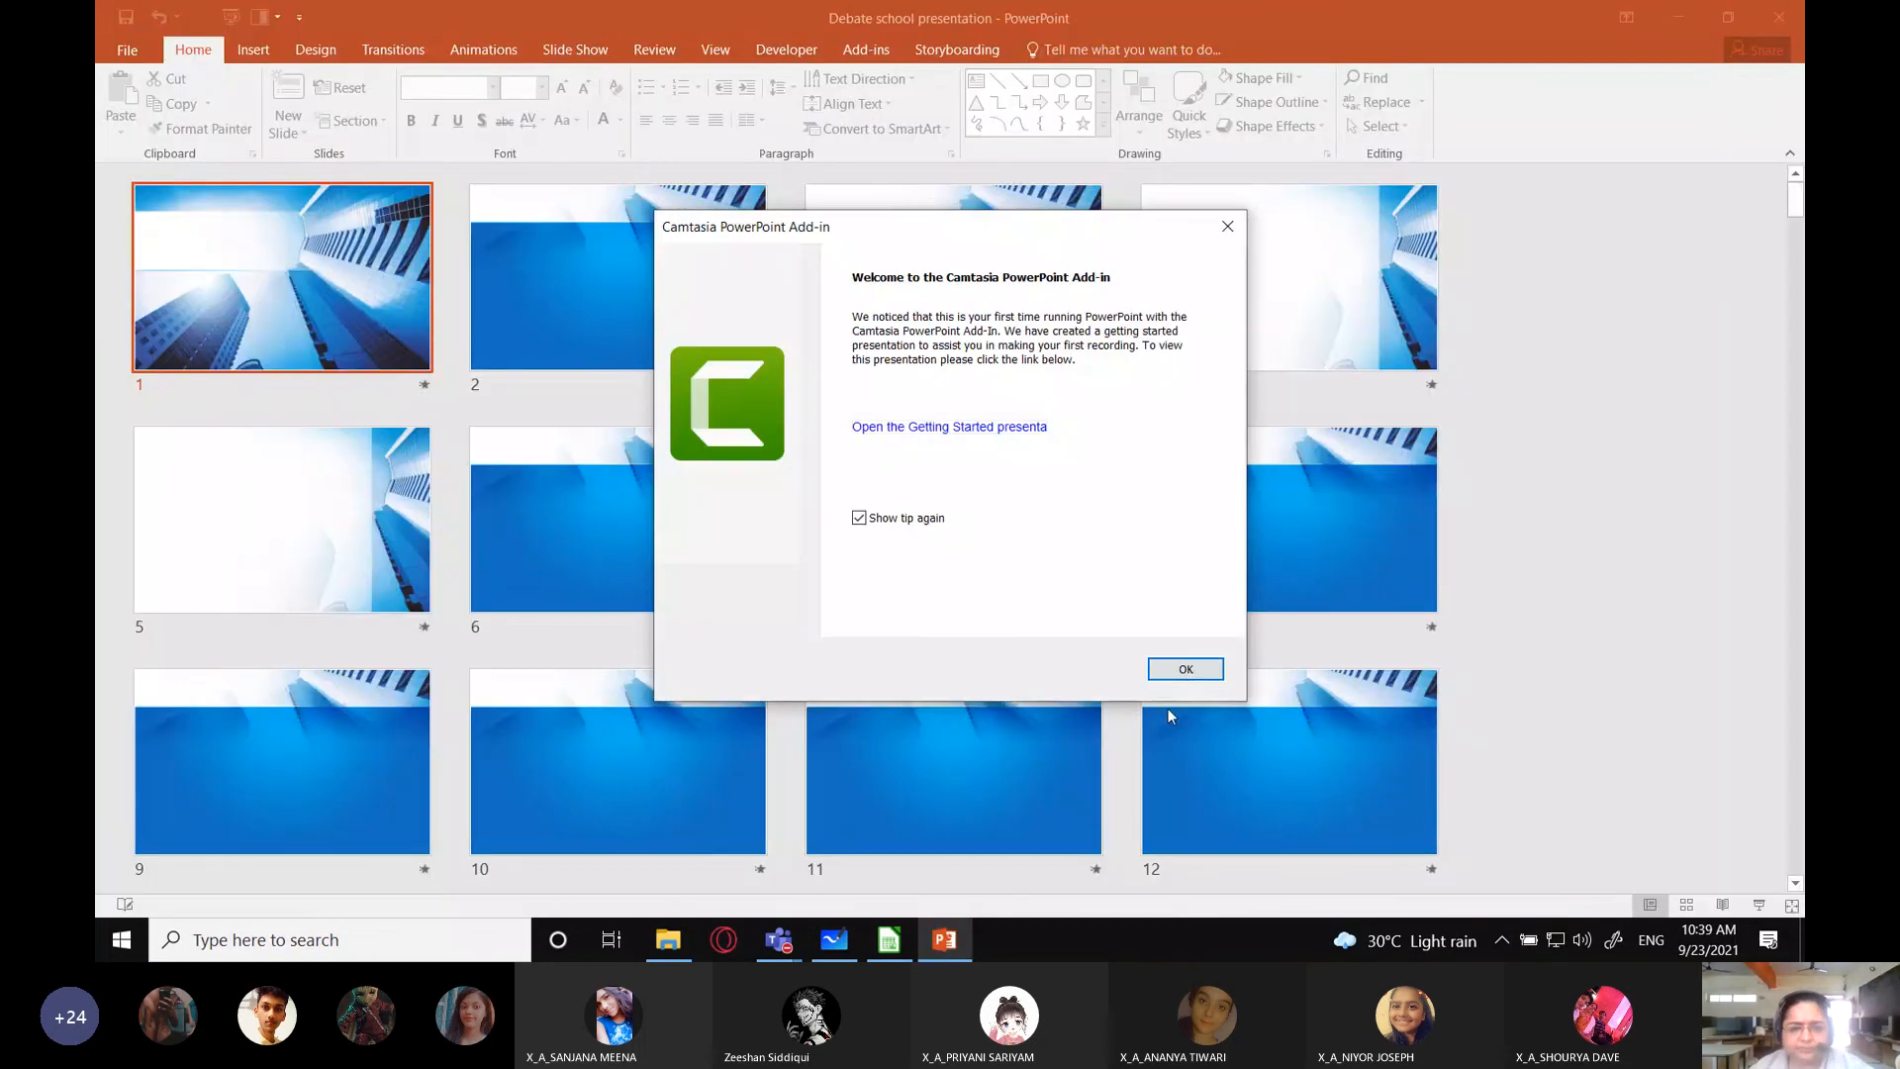
{"action": "left_click", "coordinate": [1185, 669]}
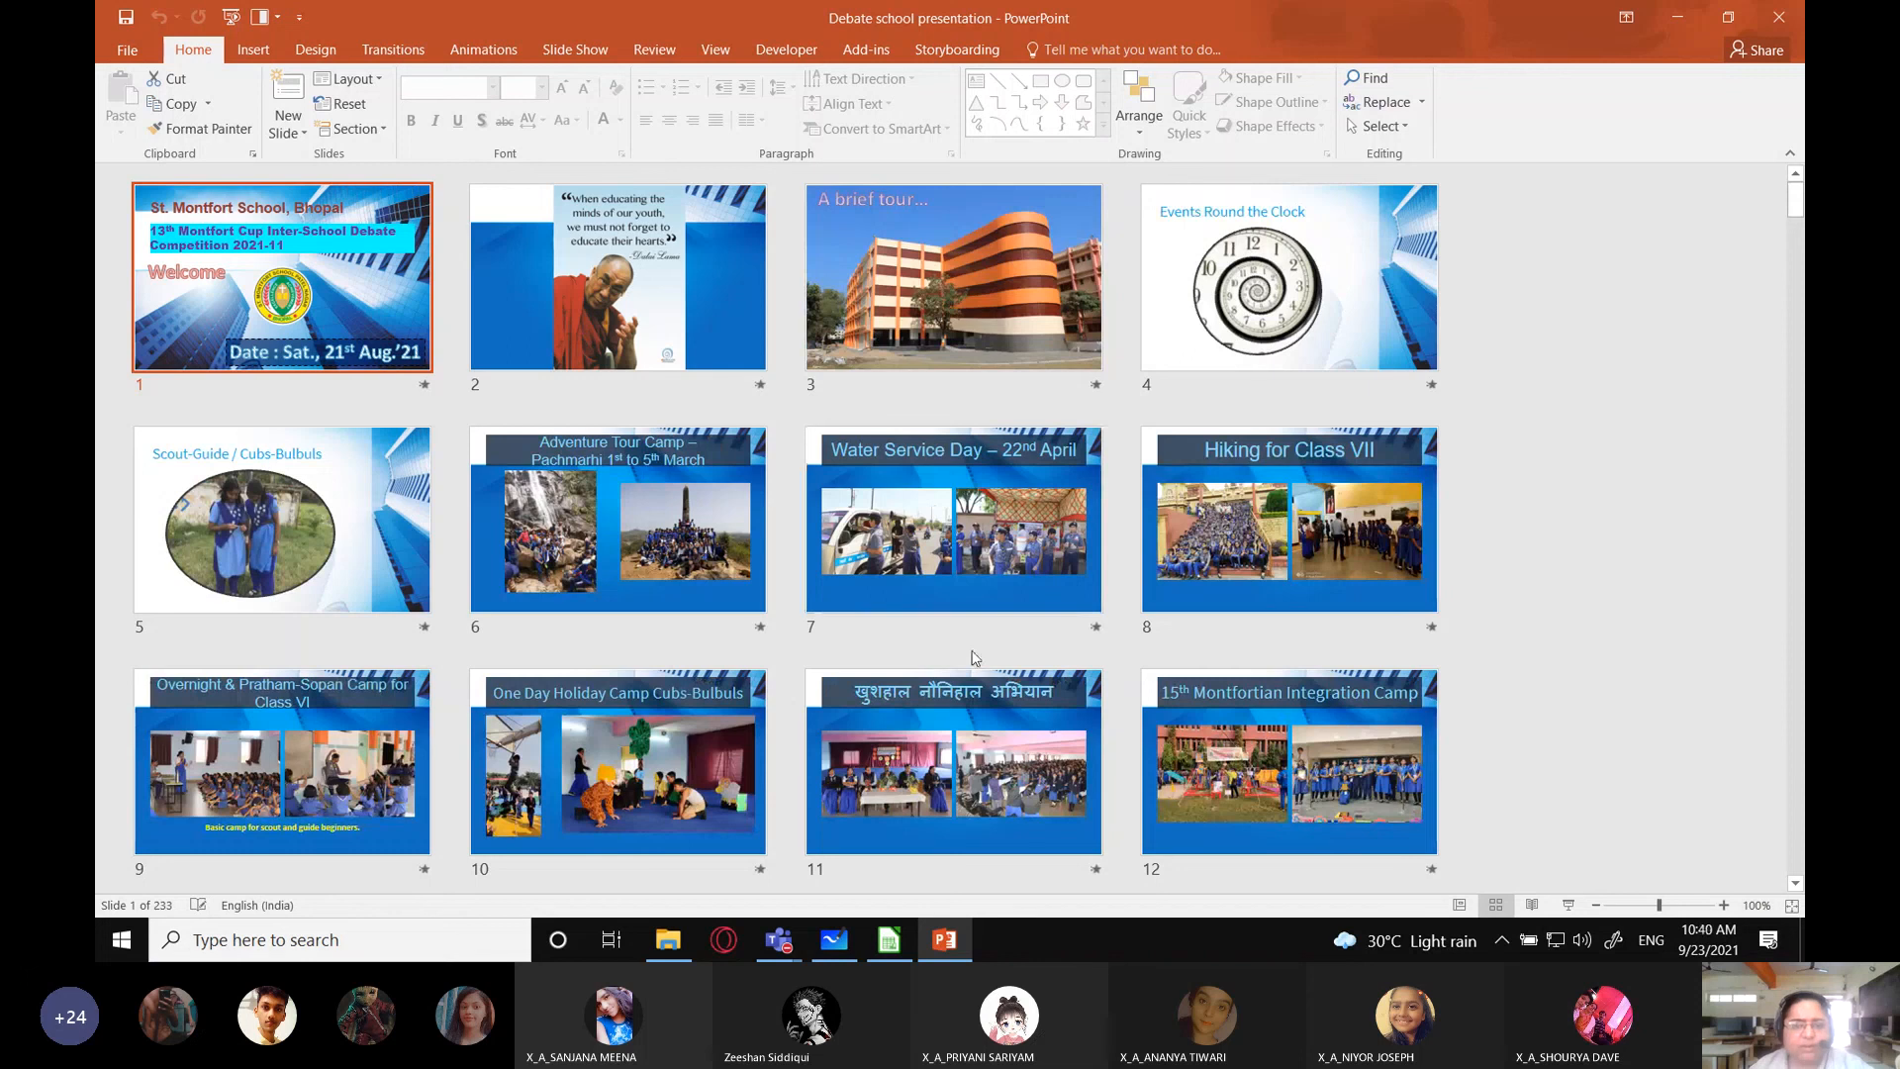
{"action": "left_click", "coordinate": [1778, 16]}
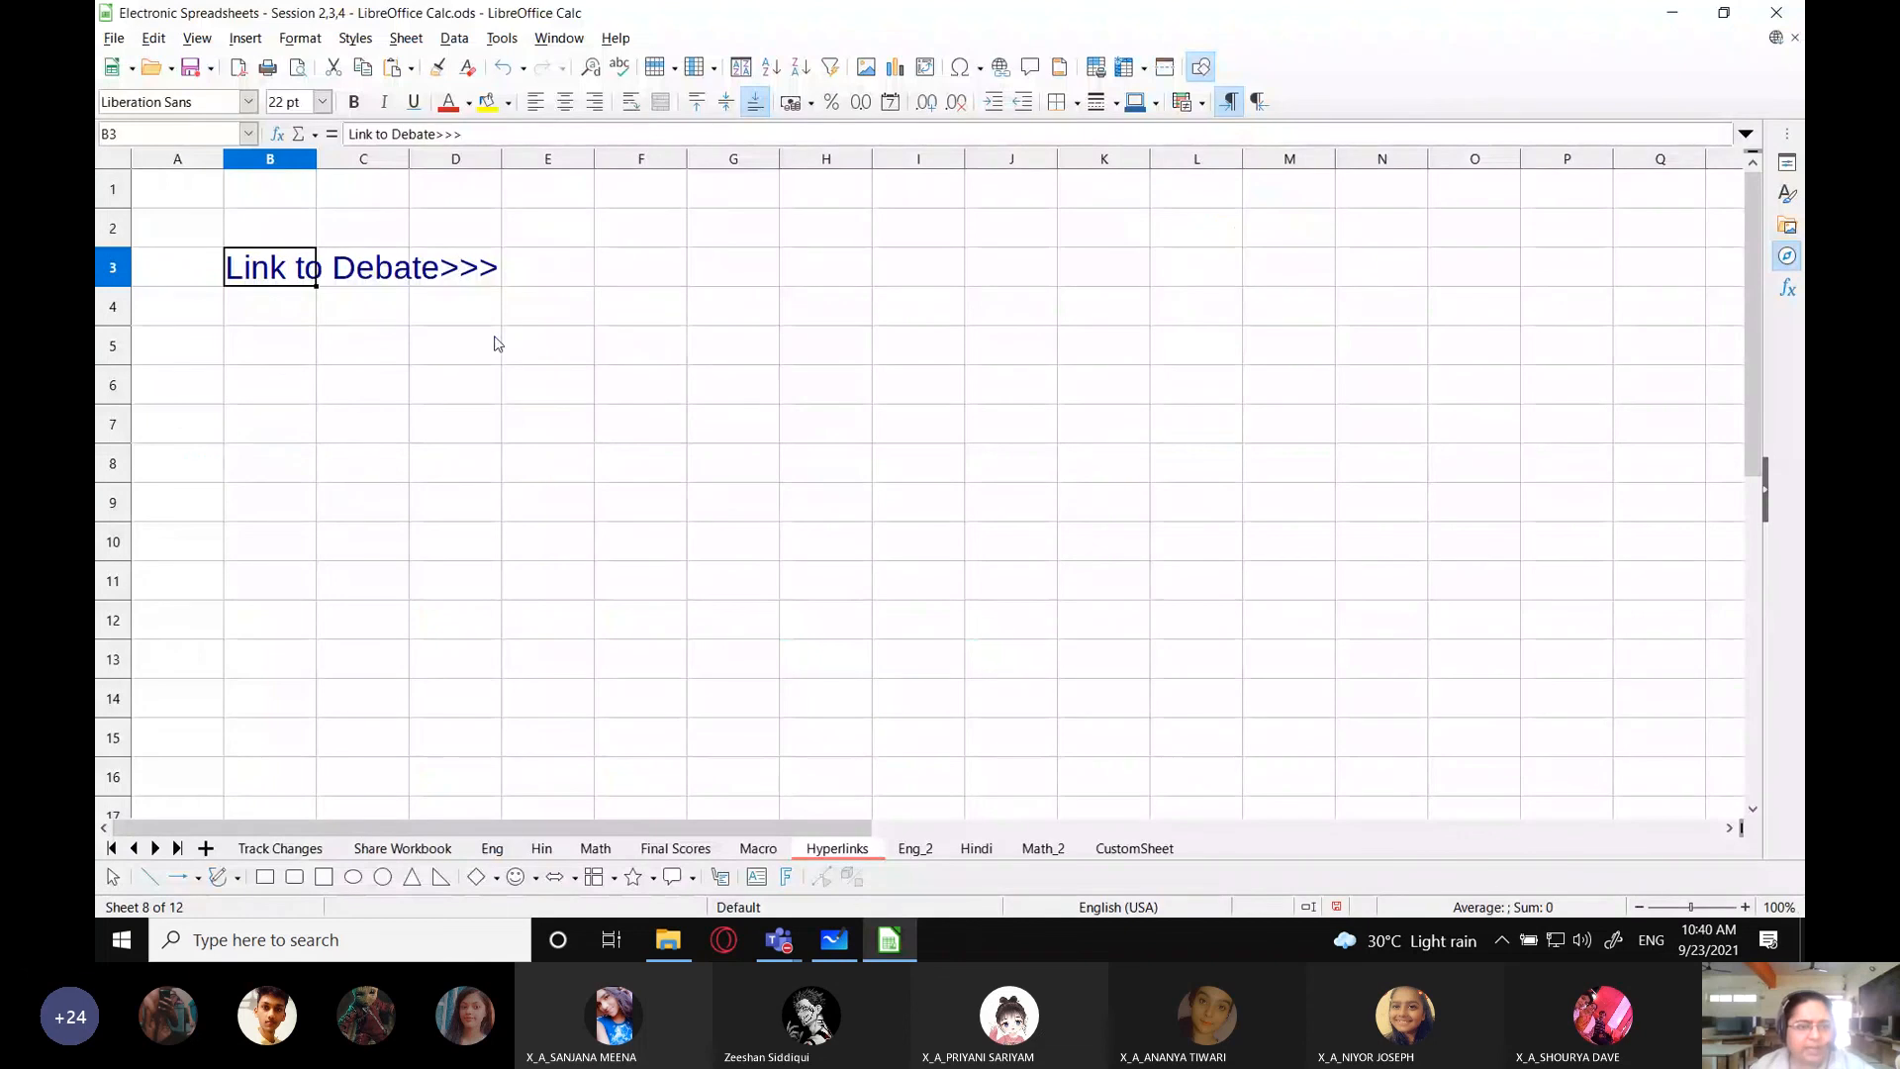
- Switch to Microsoft Whiteboard to review the Session 2 topics on hyperlinks, and return to LibreOffice Calc
{"action": "left_click", "coordinate": [835, 939]}
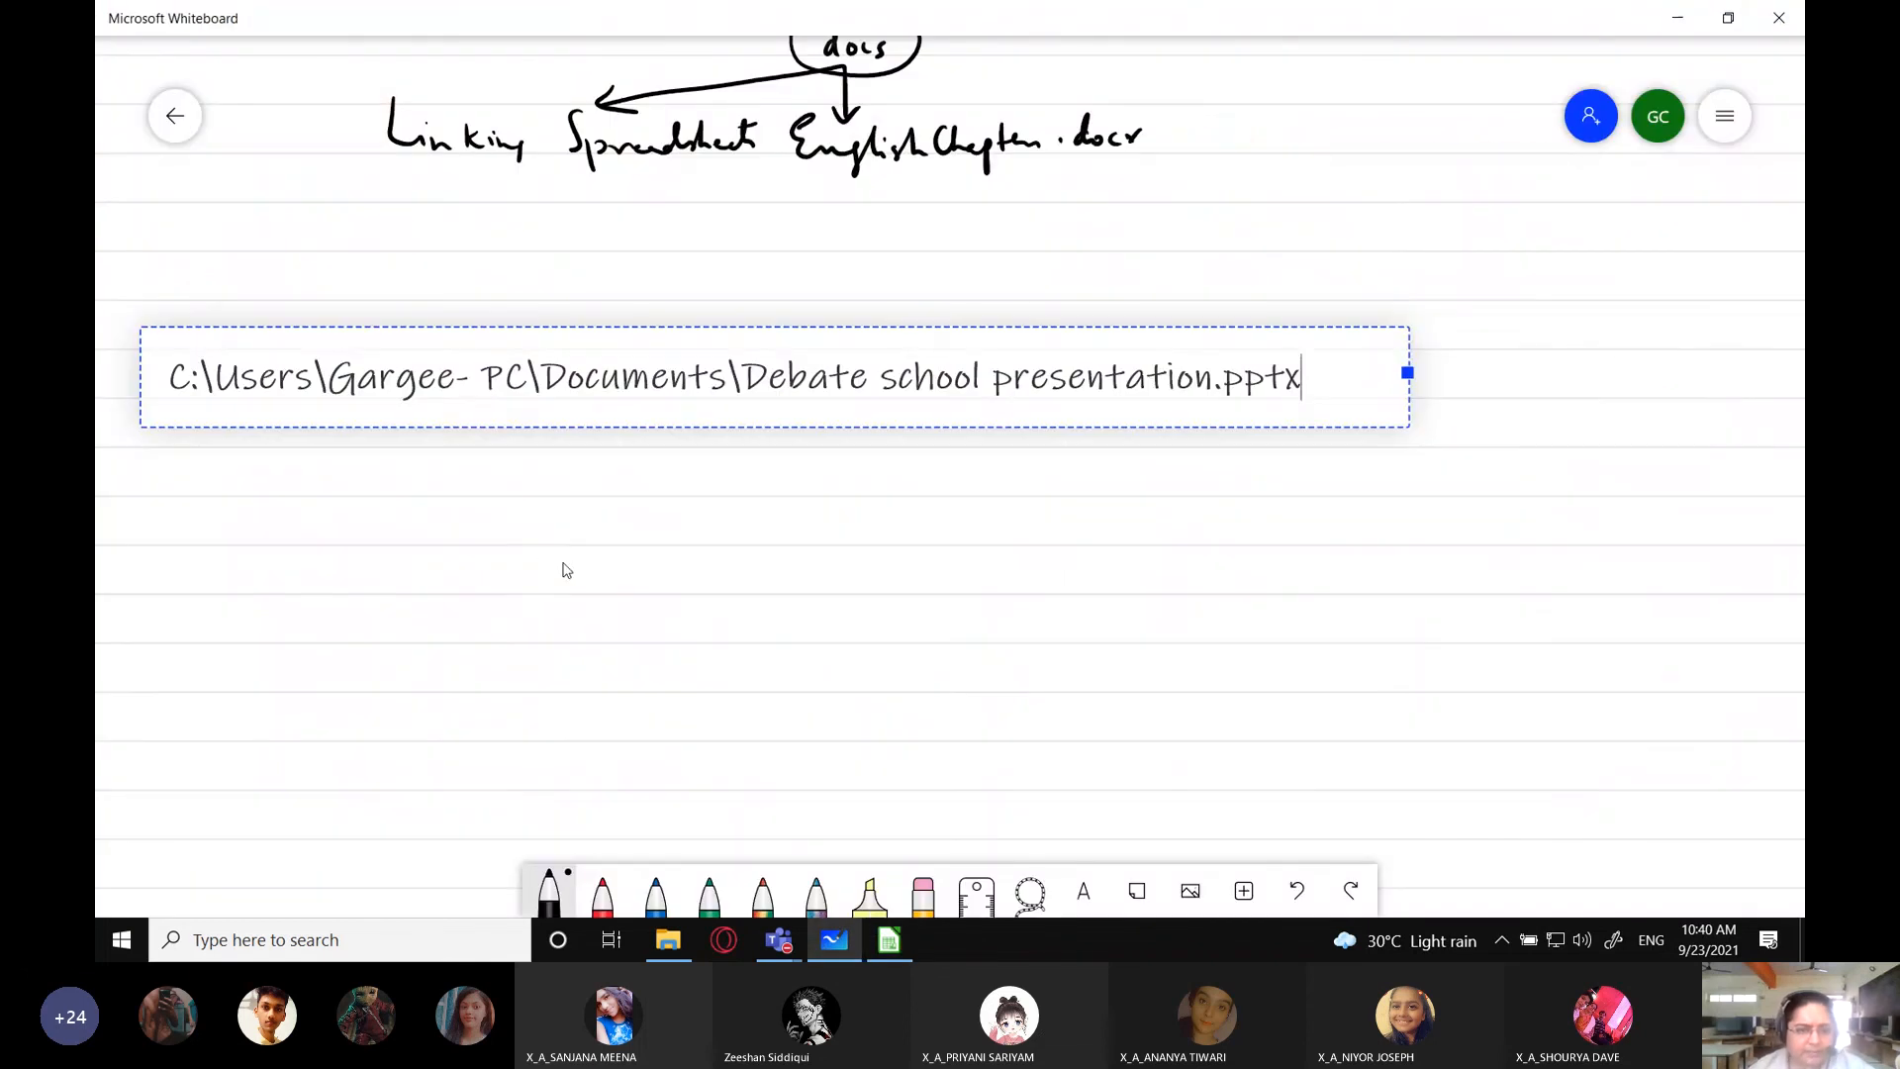
{"action": "scroll", "coordinate": [1239, 540], "scroll_direction": "up", "scroll_amount": 10}
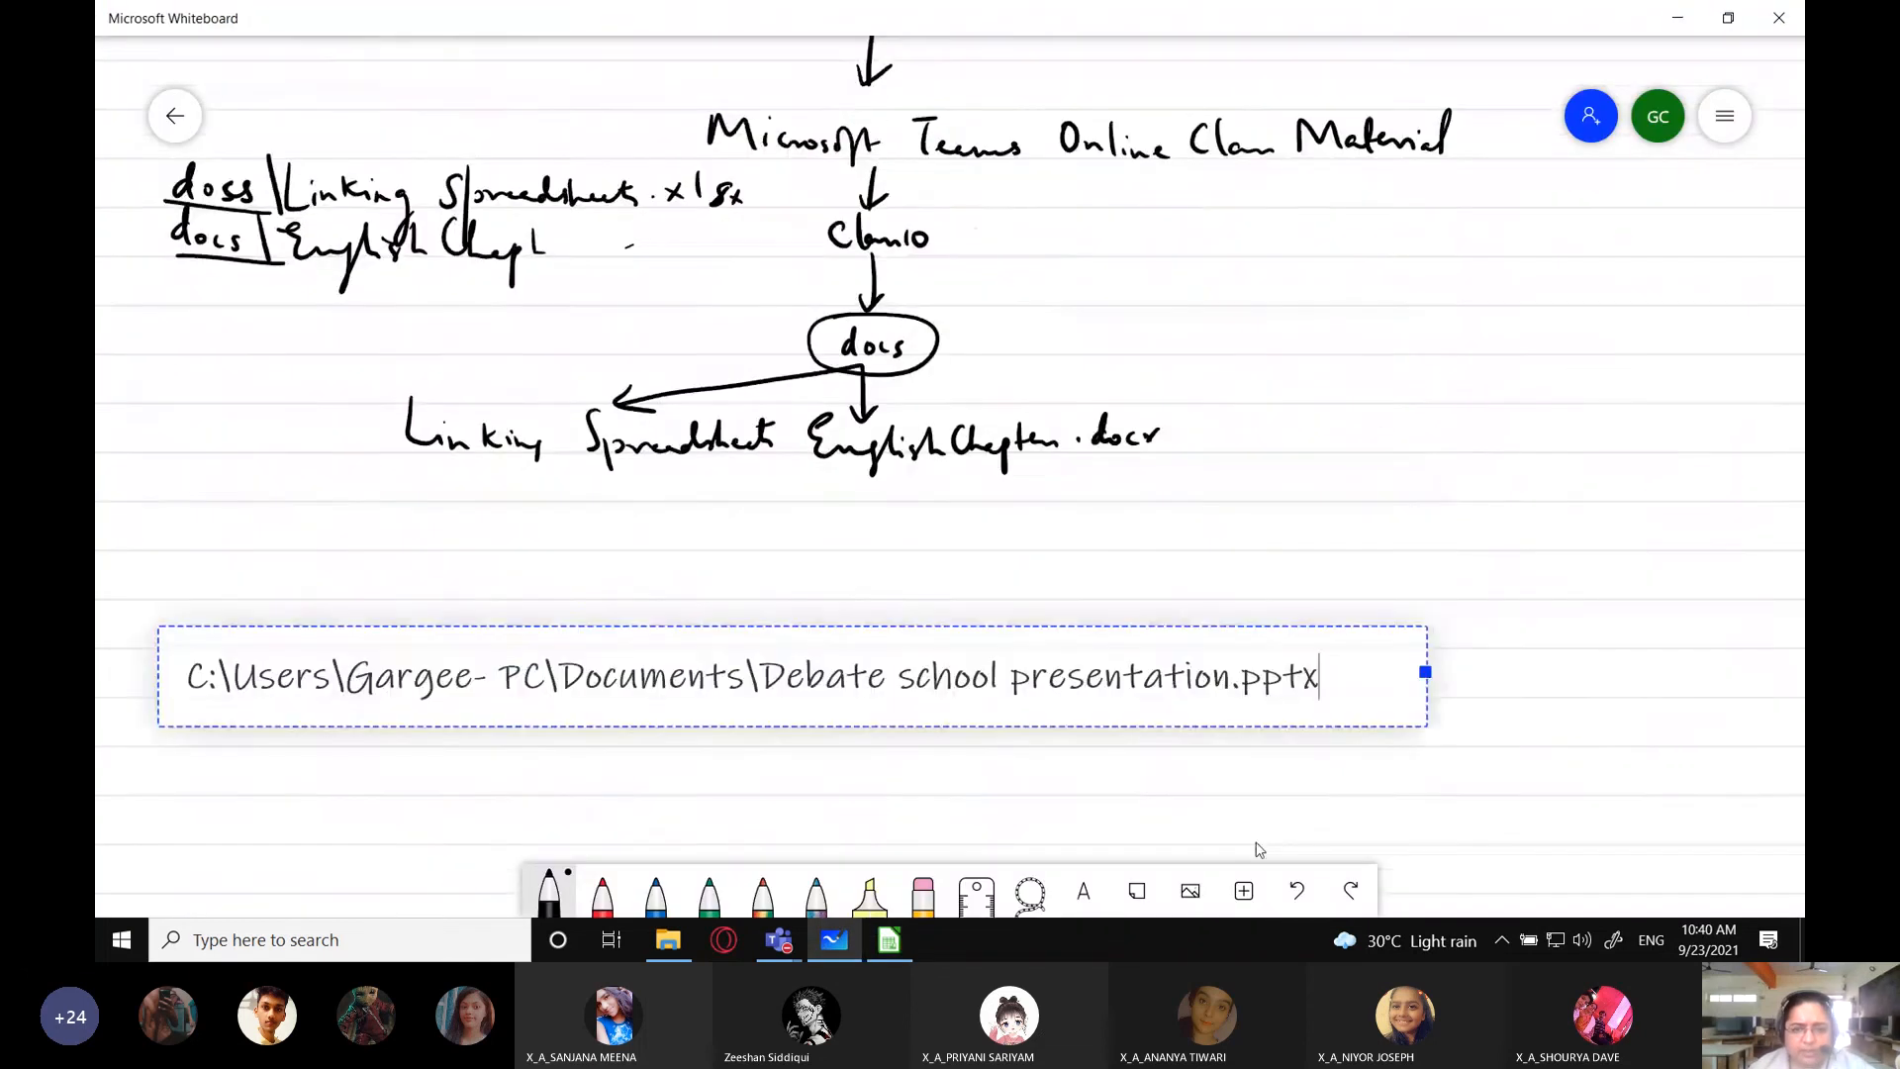
{"action": "scroll", "coordinate": [462, 309], "scroll_direction": "up", "scroll_amount": 10}
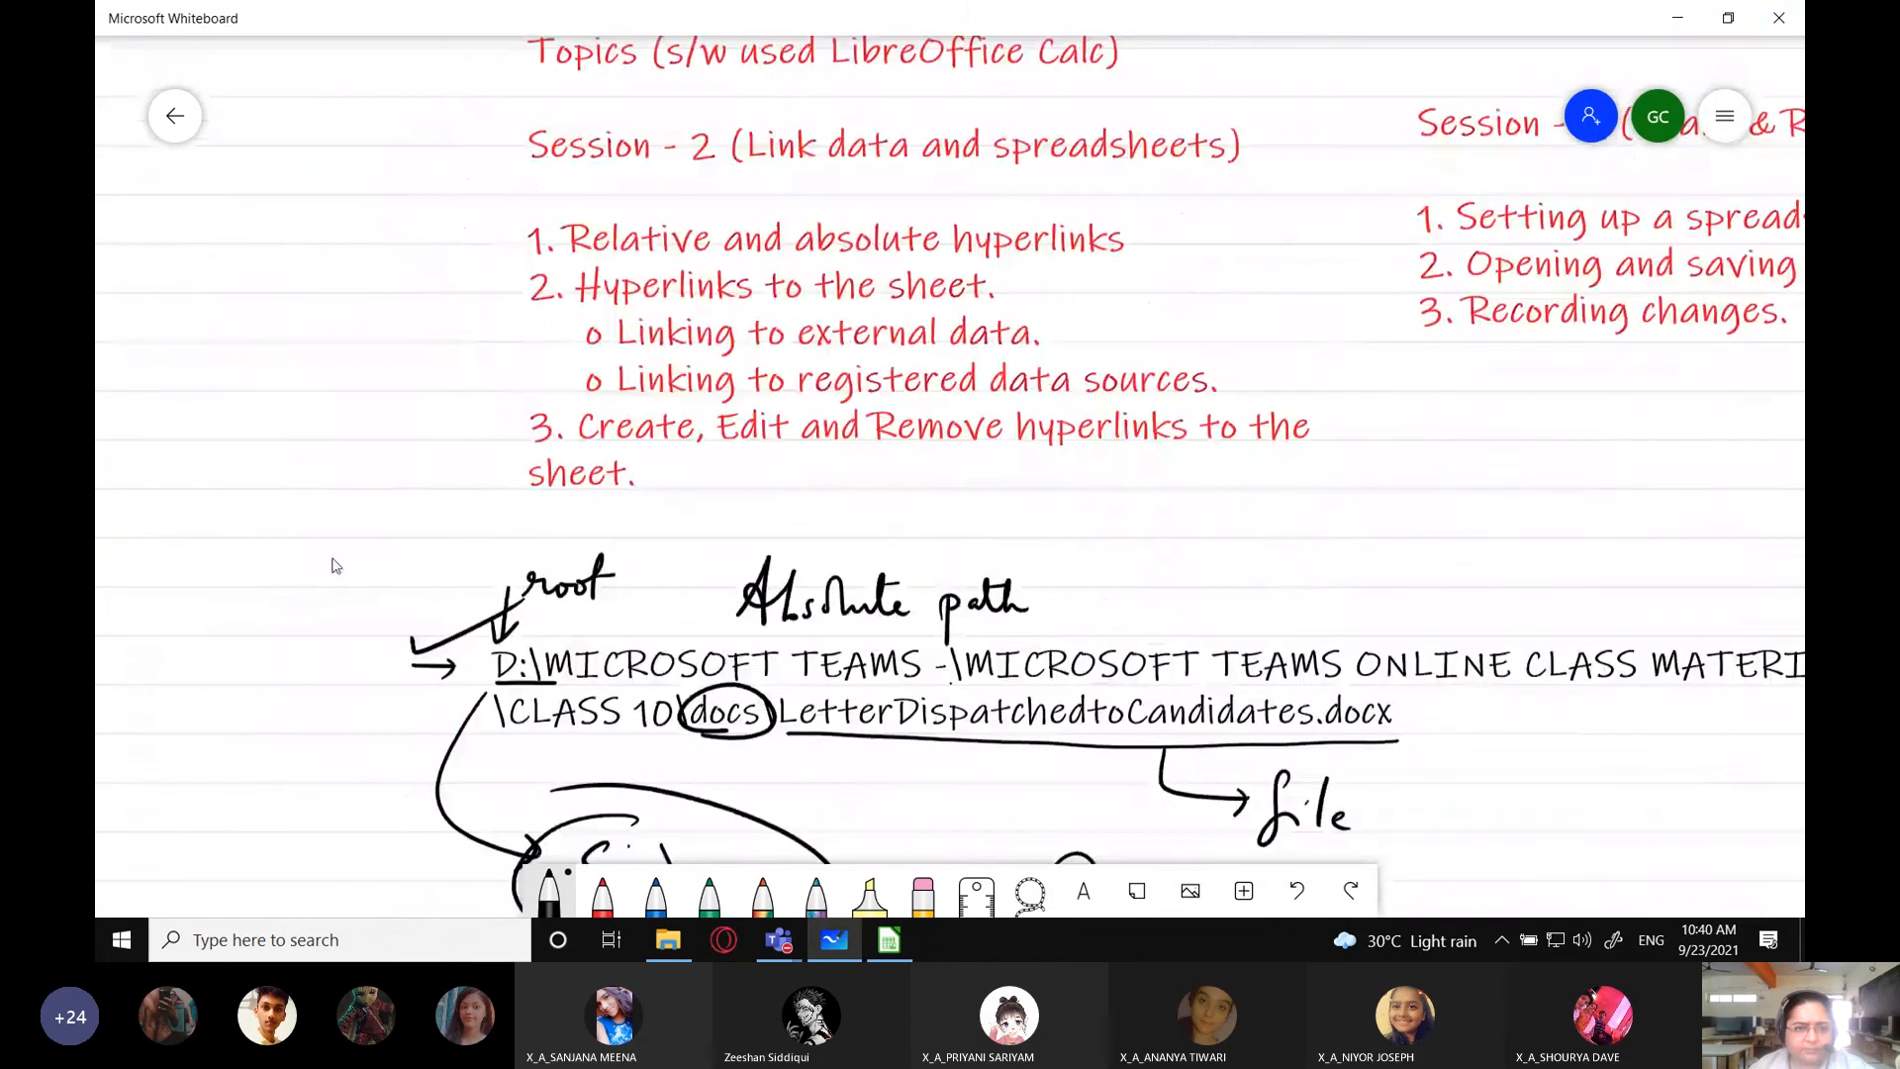
{"action": "left_click_drag", "start_coordinate": [333, 566], "coordinate": [158, 636]}
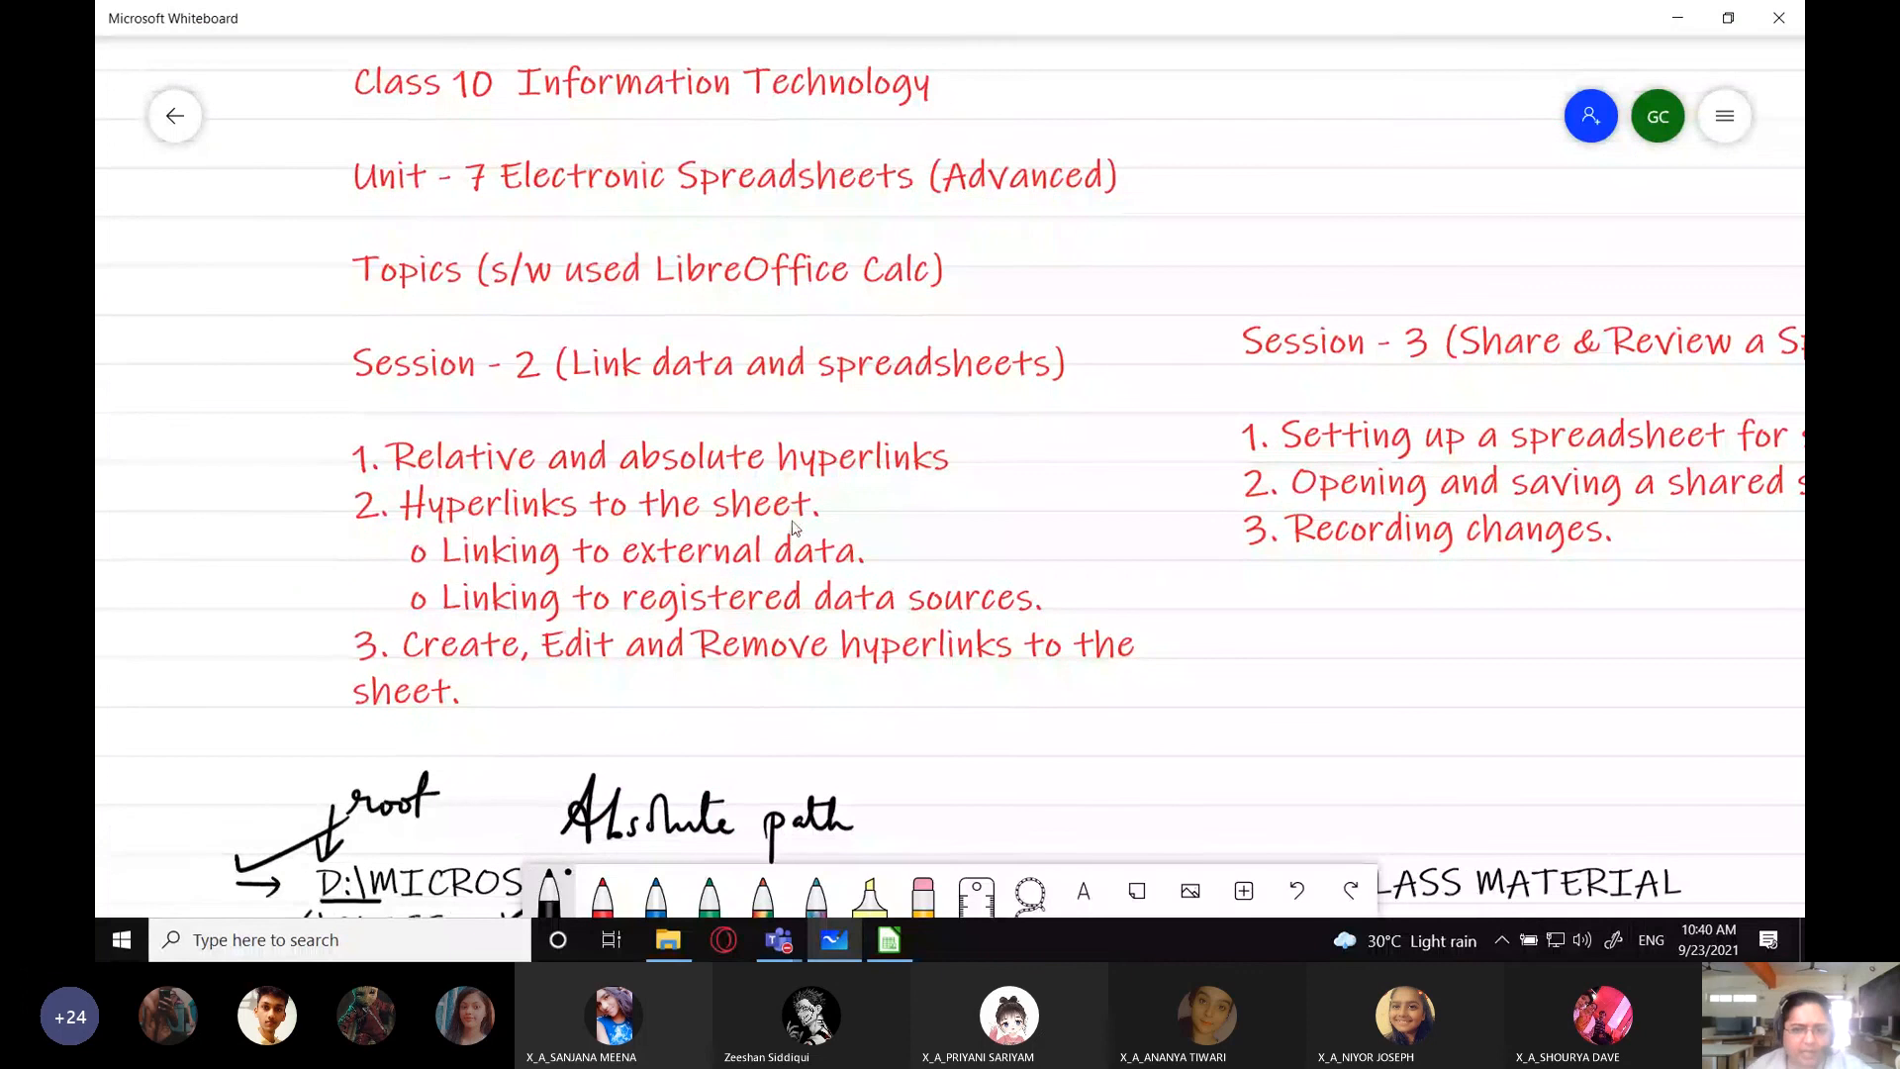
{"action": "left_click_drag", "start_coordinate": [1427, 697], "coordinate": [1255, 657]}
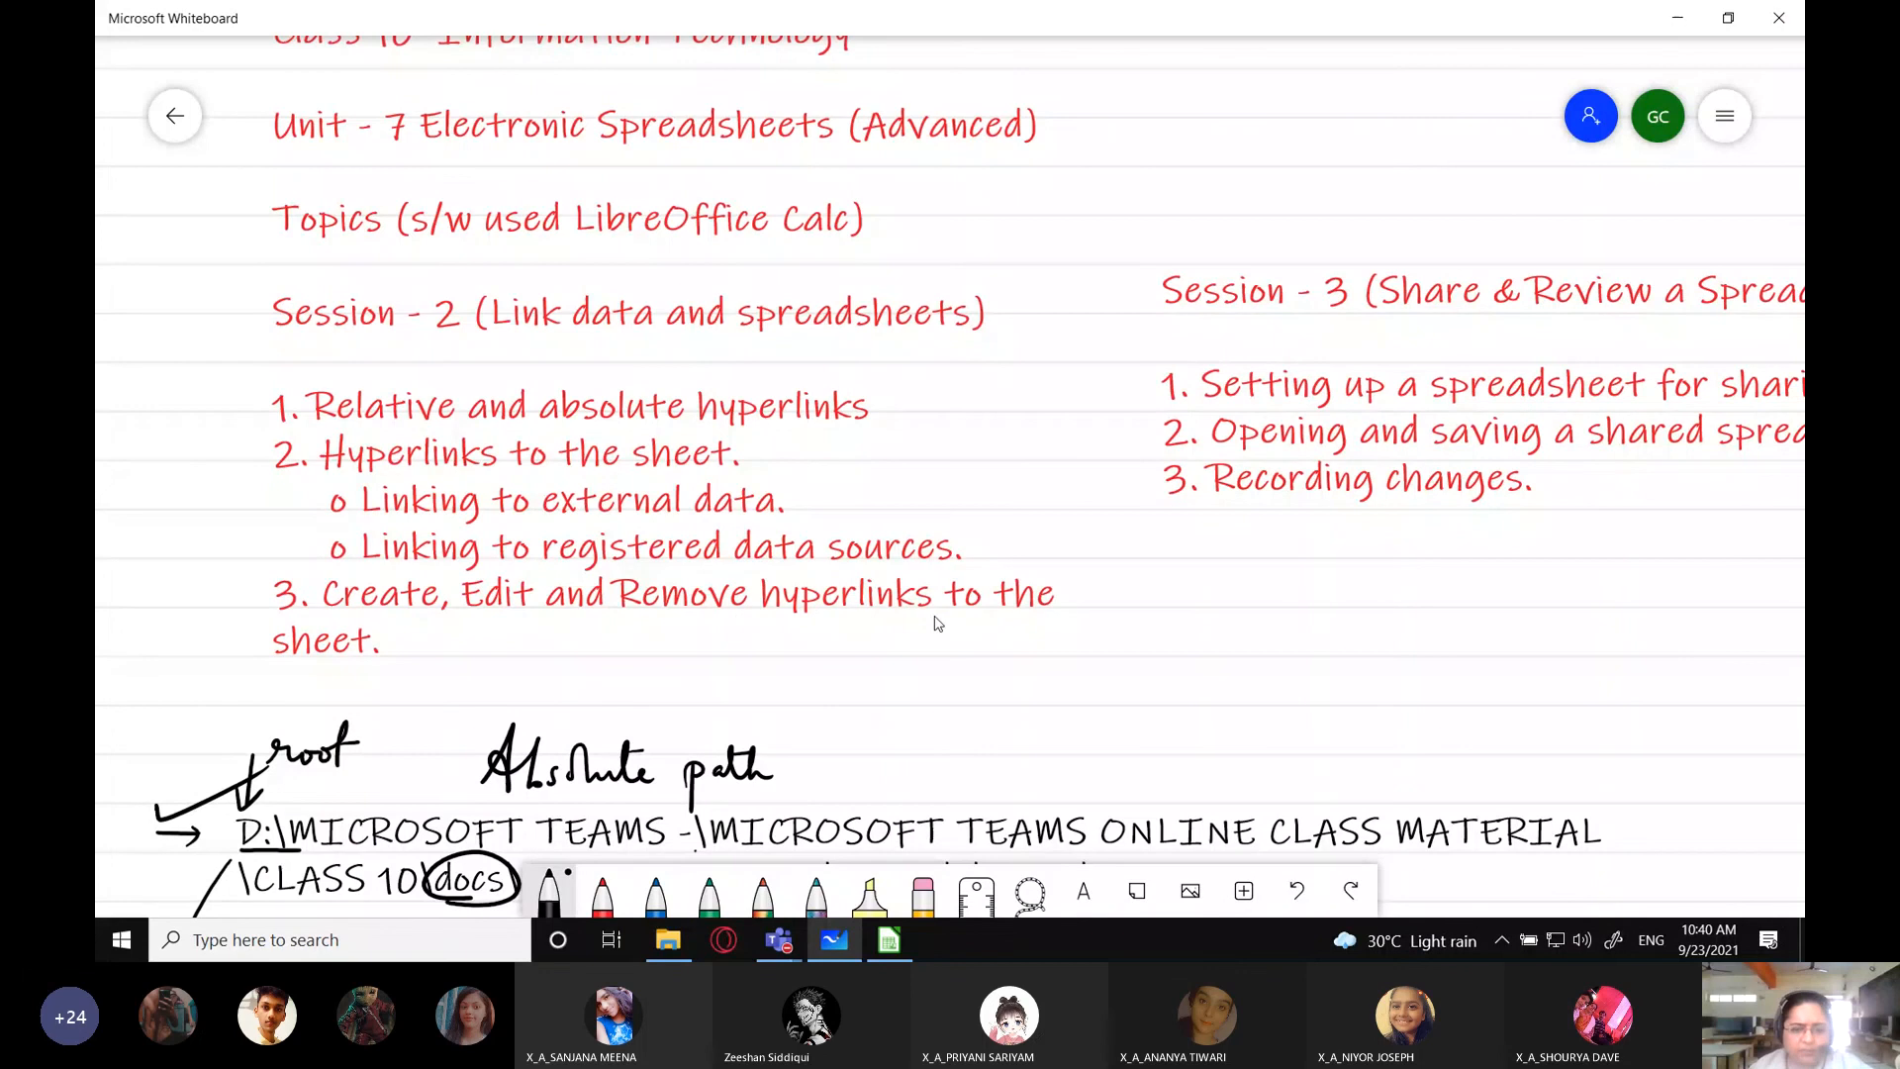
{"action": "left_click", "coordinate": [888, 940]}
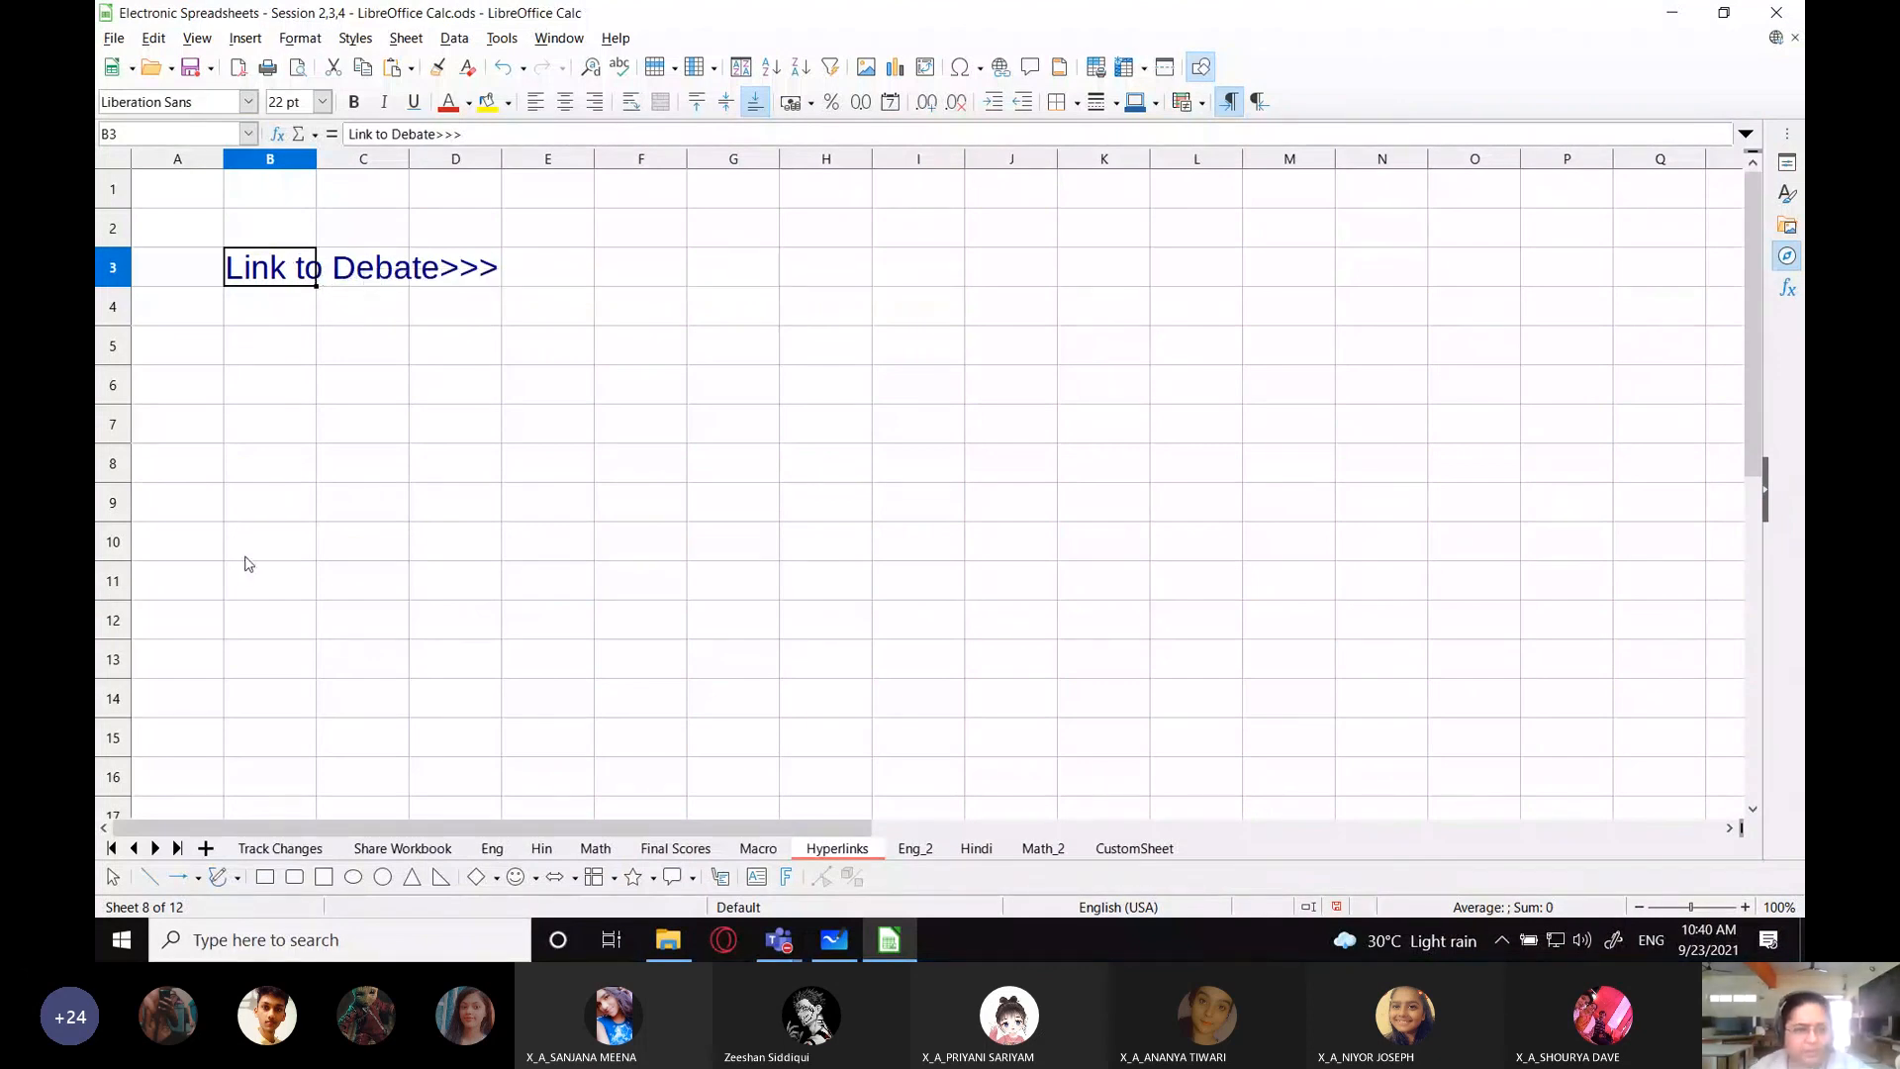
{"action": "double_click", "coordinate": [358, 269]}
{"action": "right_click", "coordinate": [358, 269]}
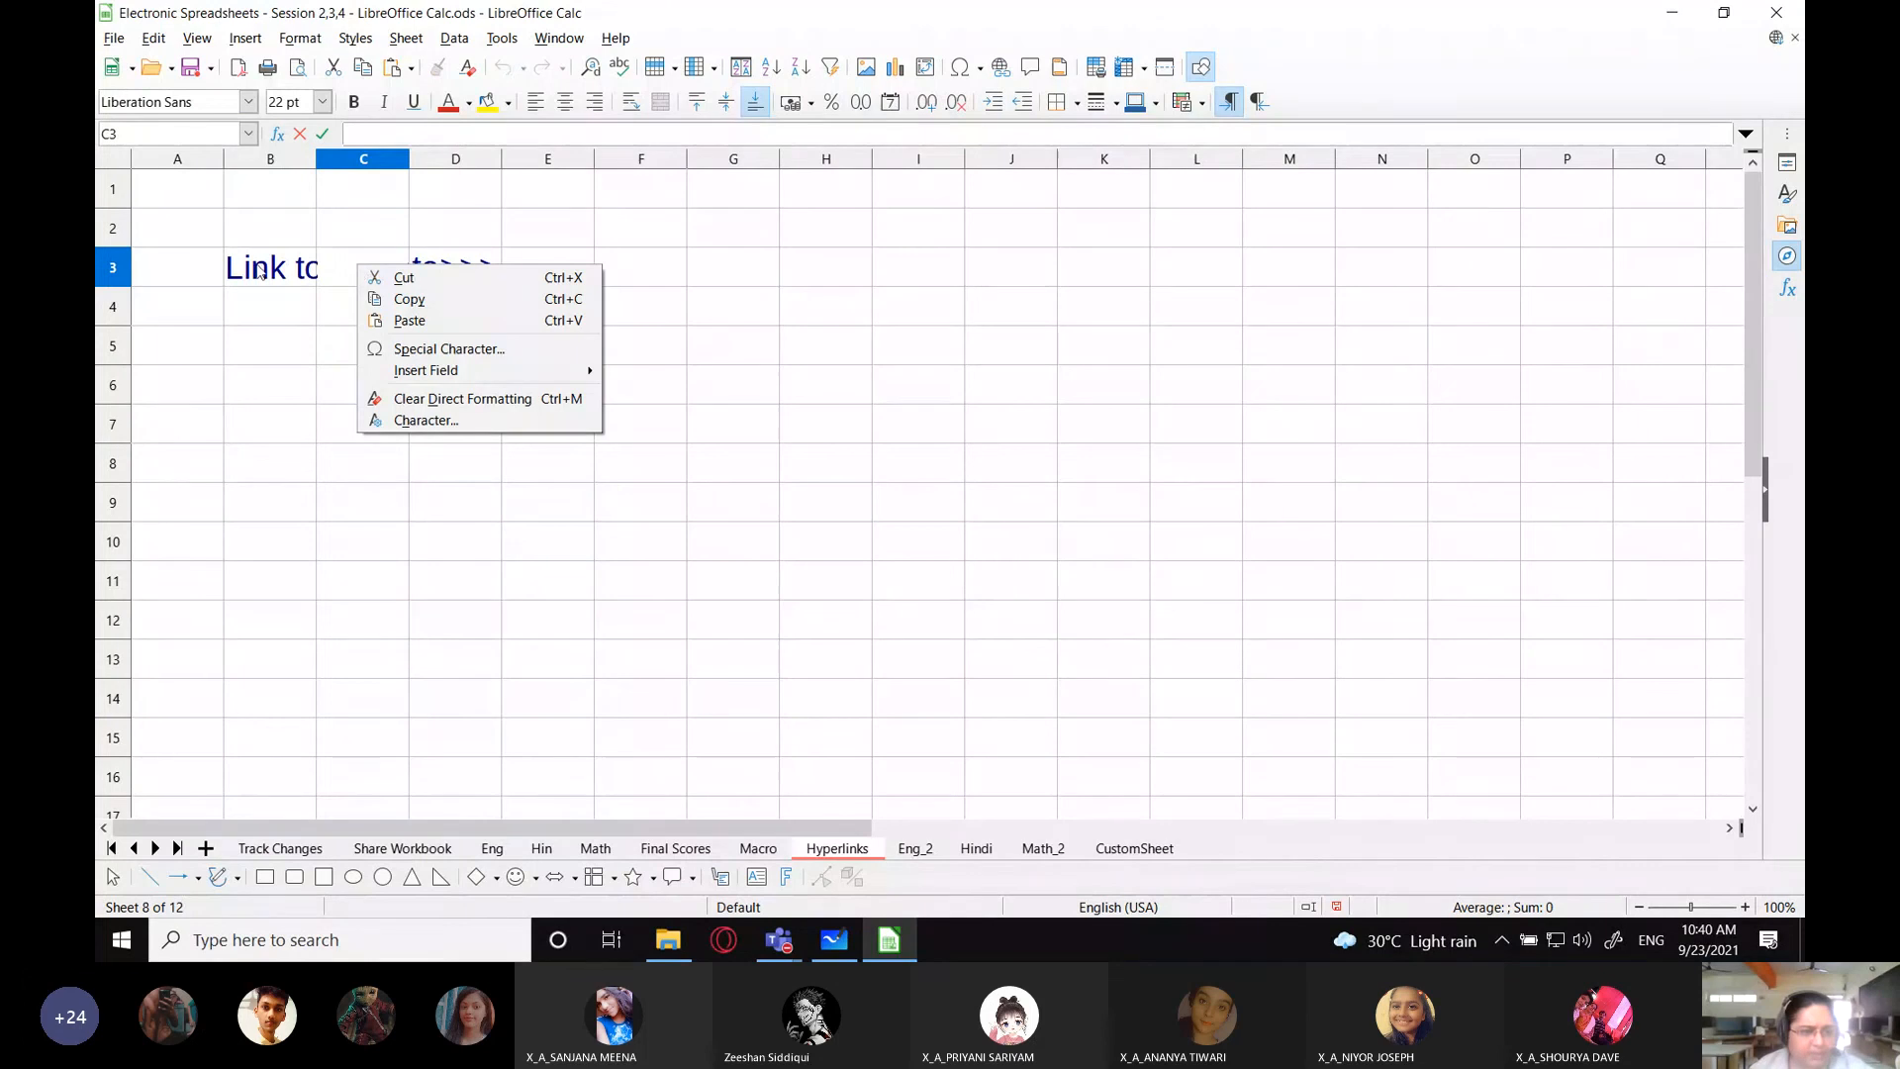
{"action": "key", "text": "Escape"}
{"action": "left_click", "coordinate": [249, 305]}
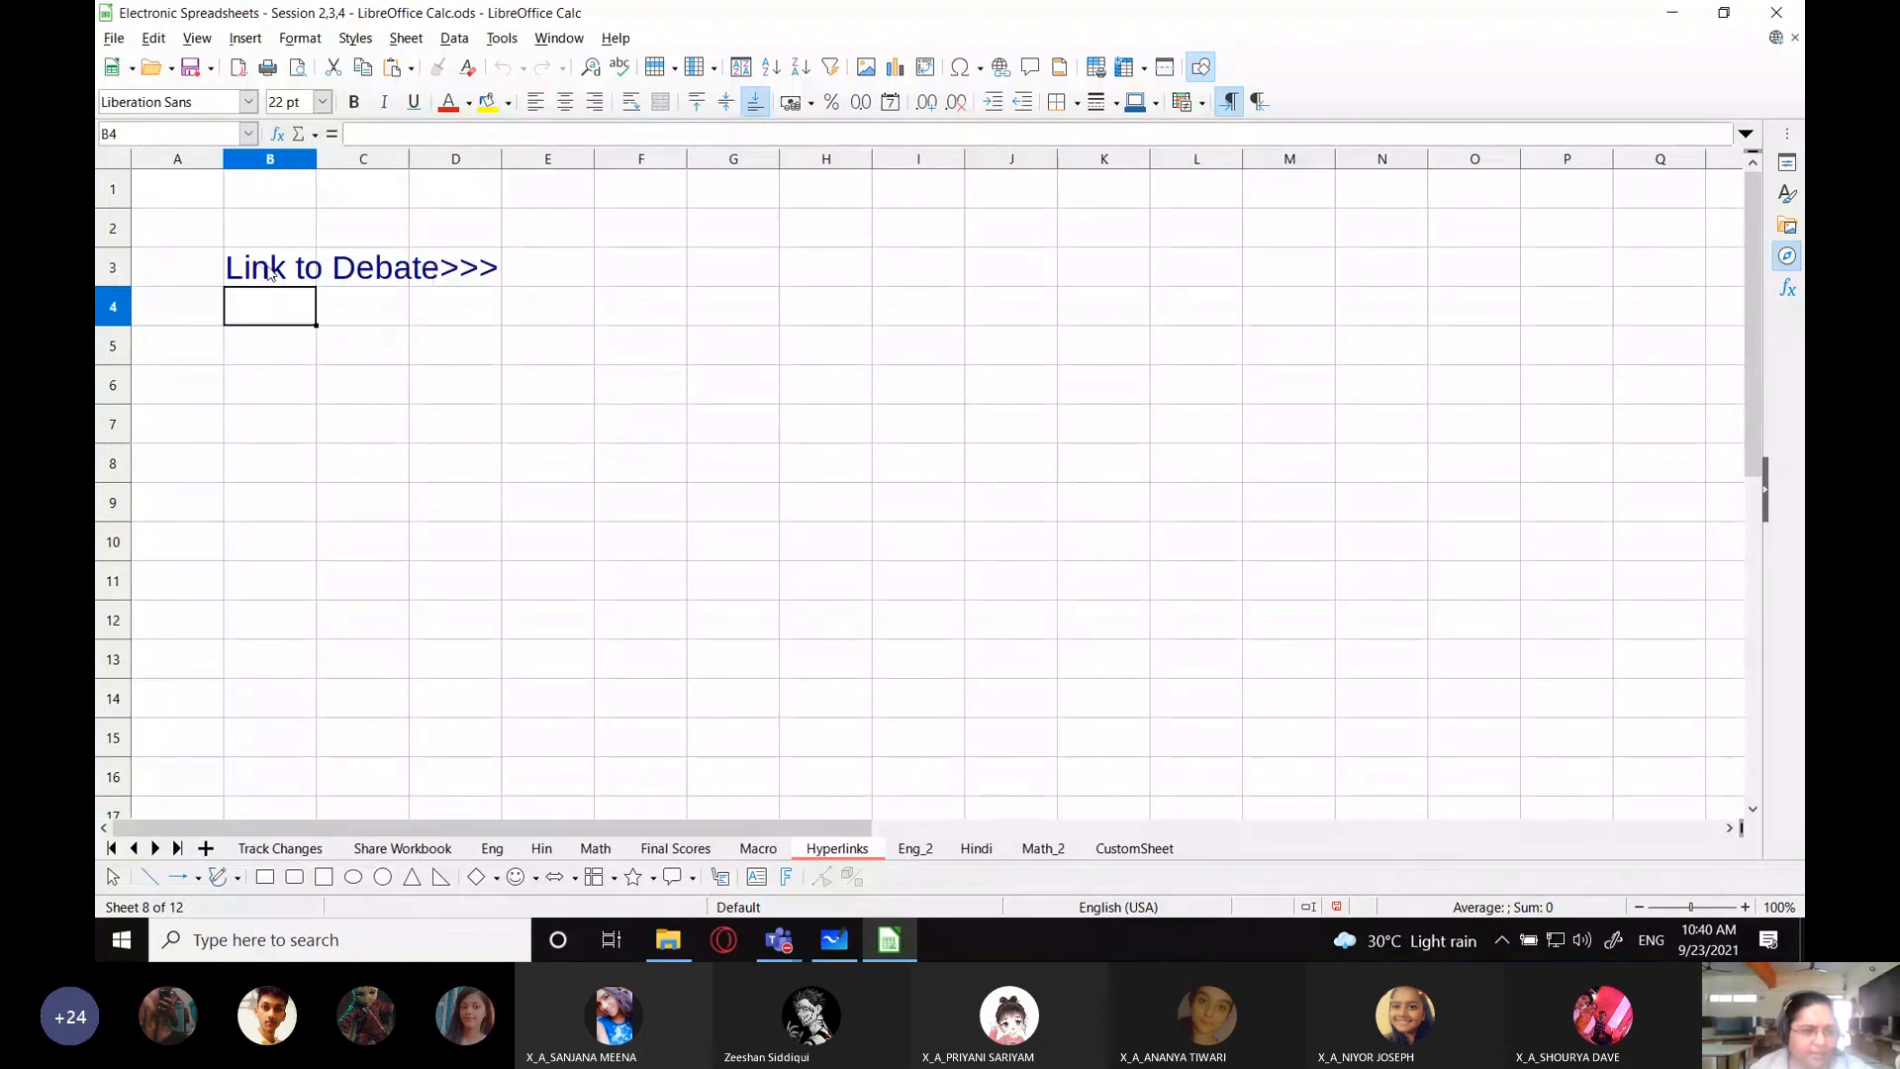
- Remove the hyperlink from the Link to Debate>>> text in cell B3, keeping the plain text
{"action": "left_click", "coordinate": [265, 274]}
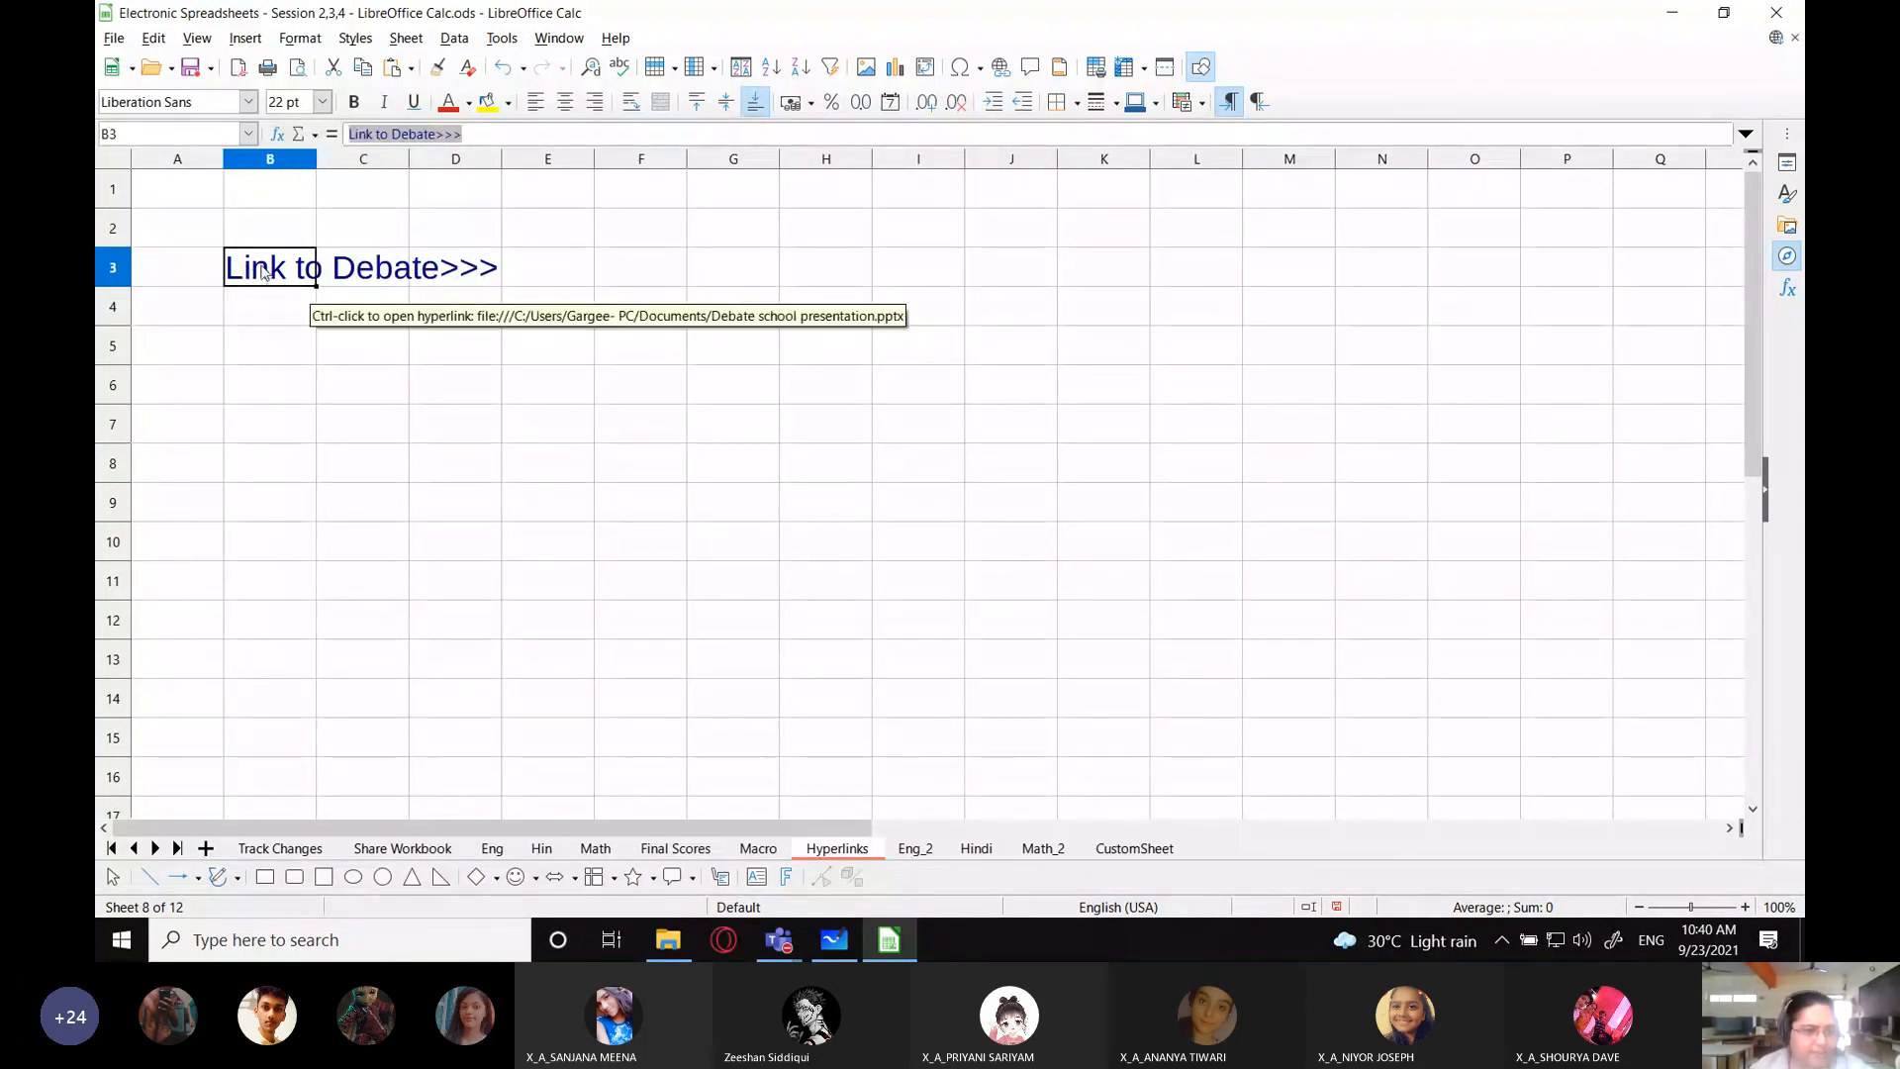
{"action": "double_click", "coordinate": [263, 274]}
{"action": "right_click", "coordinate": [263, 274]}
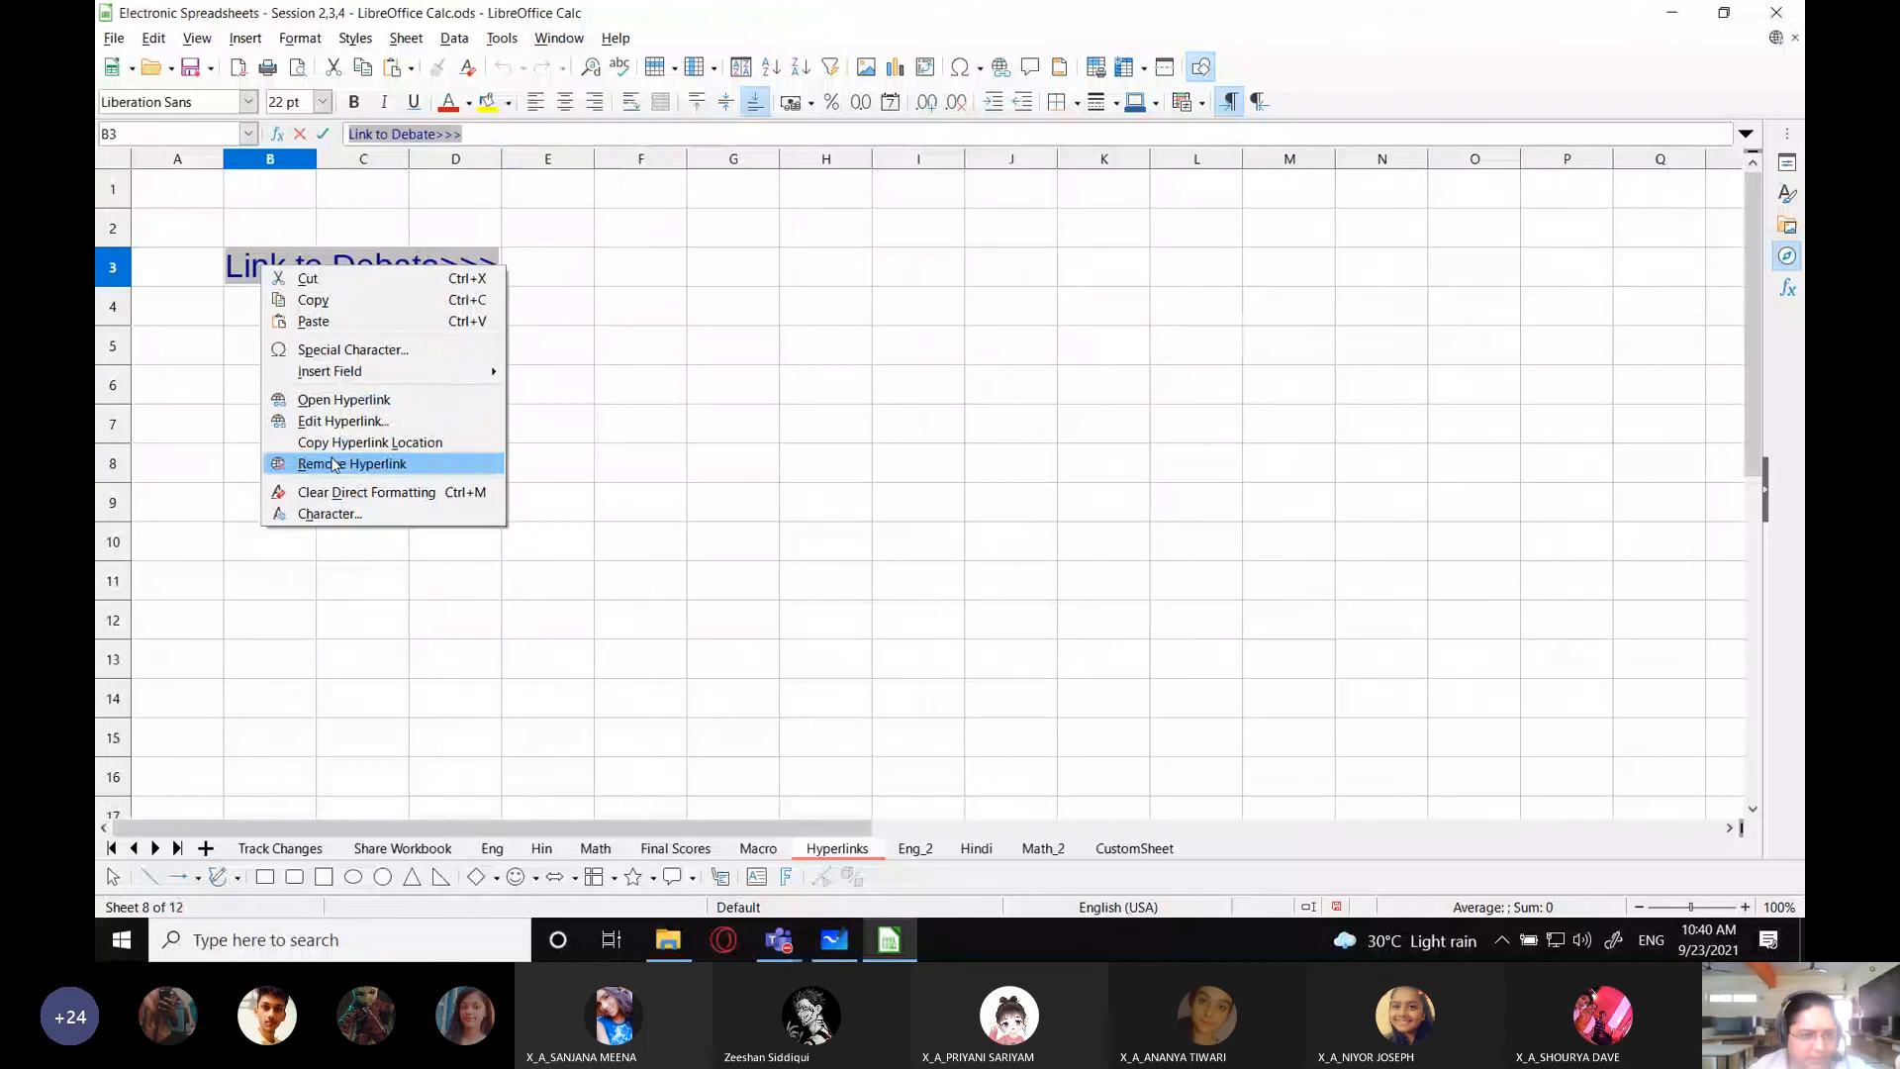
{"action": "left_click", "coordinate": [335, 465]}
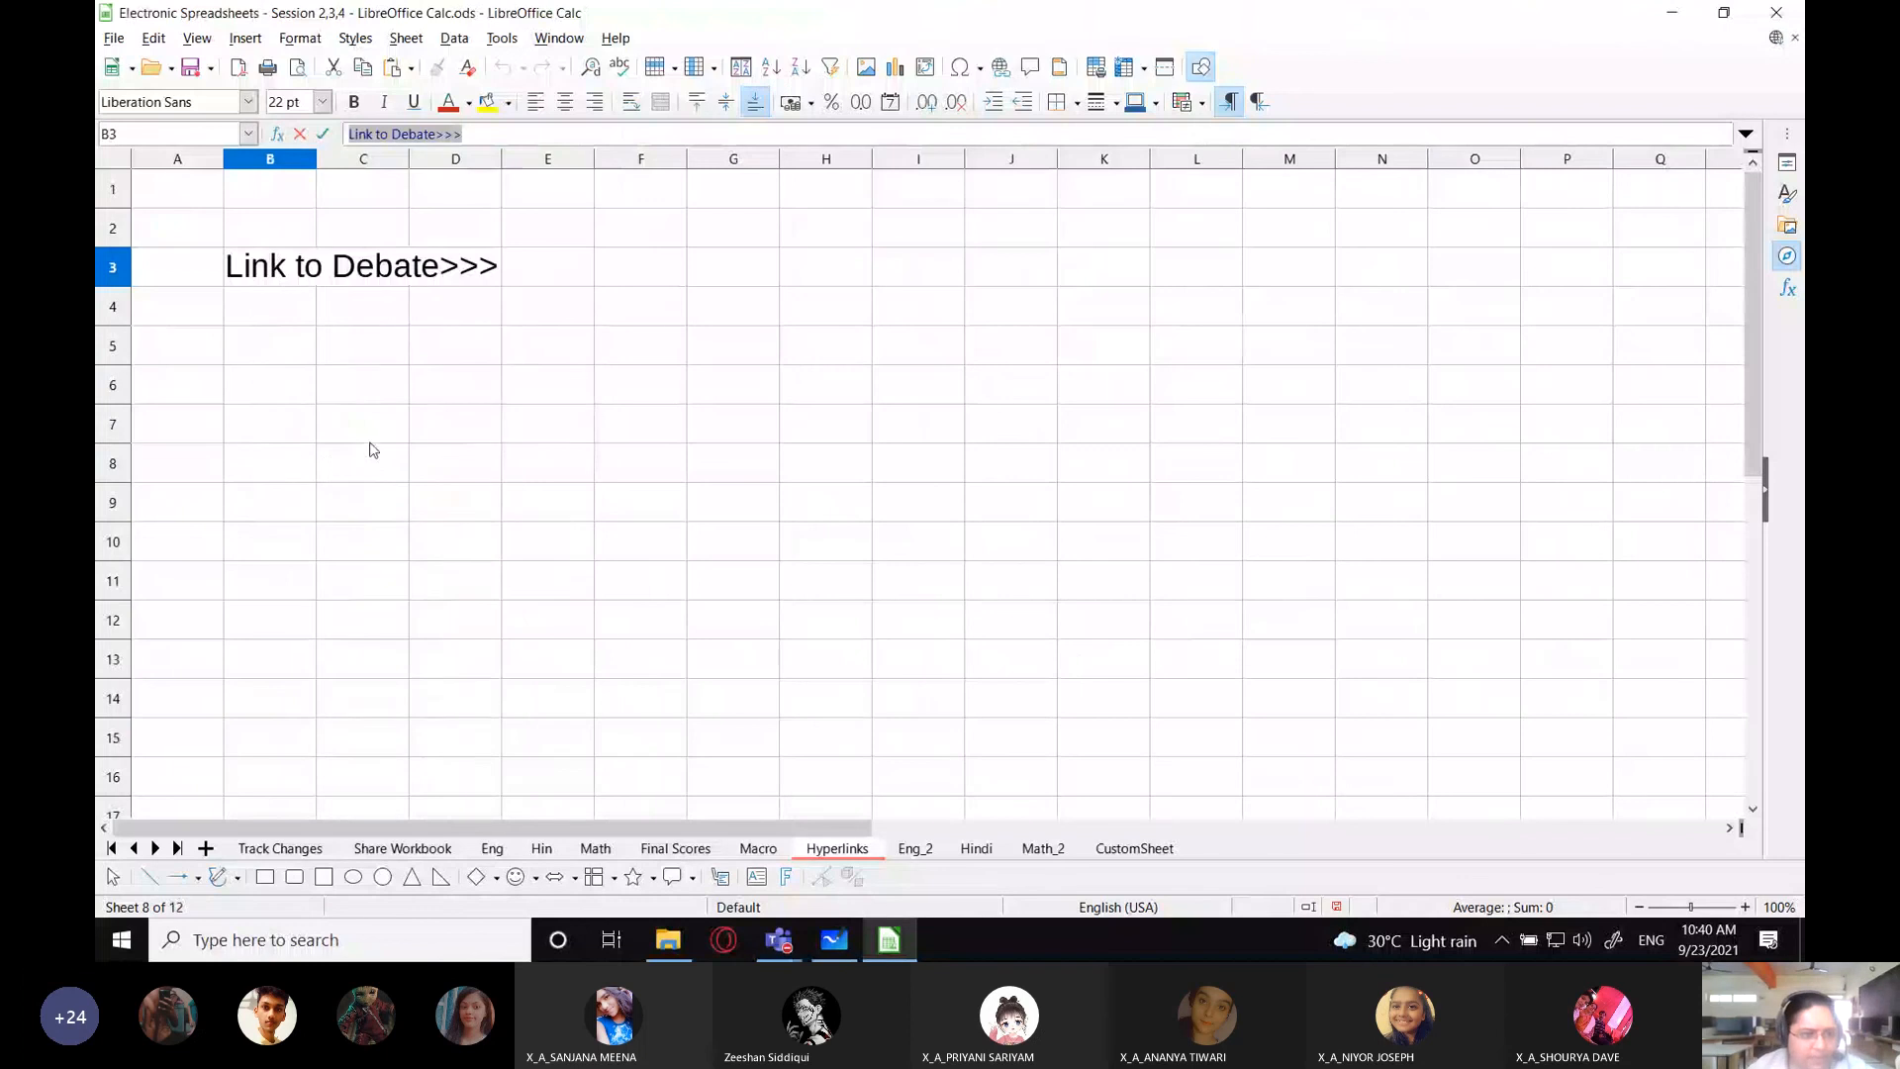
{"action": "double_click", "coordinate": [265, 270]}
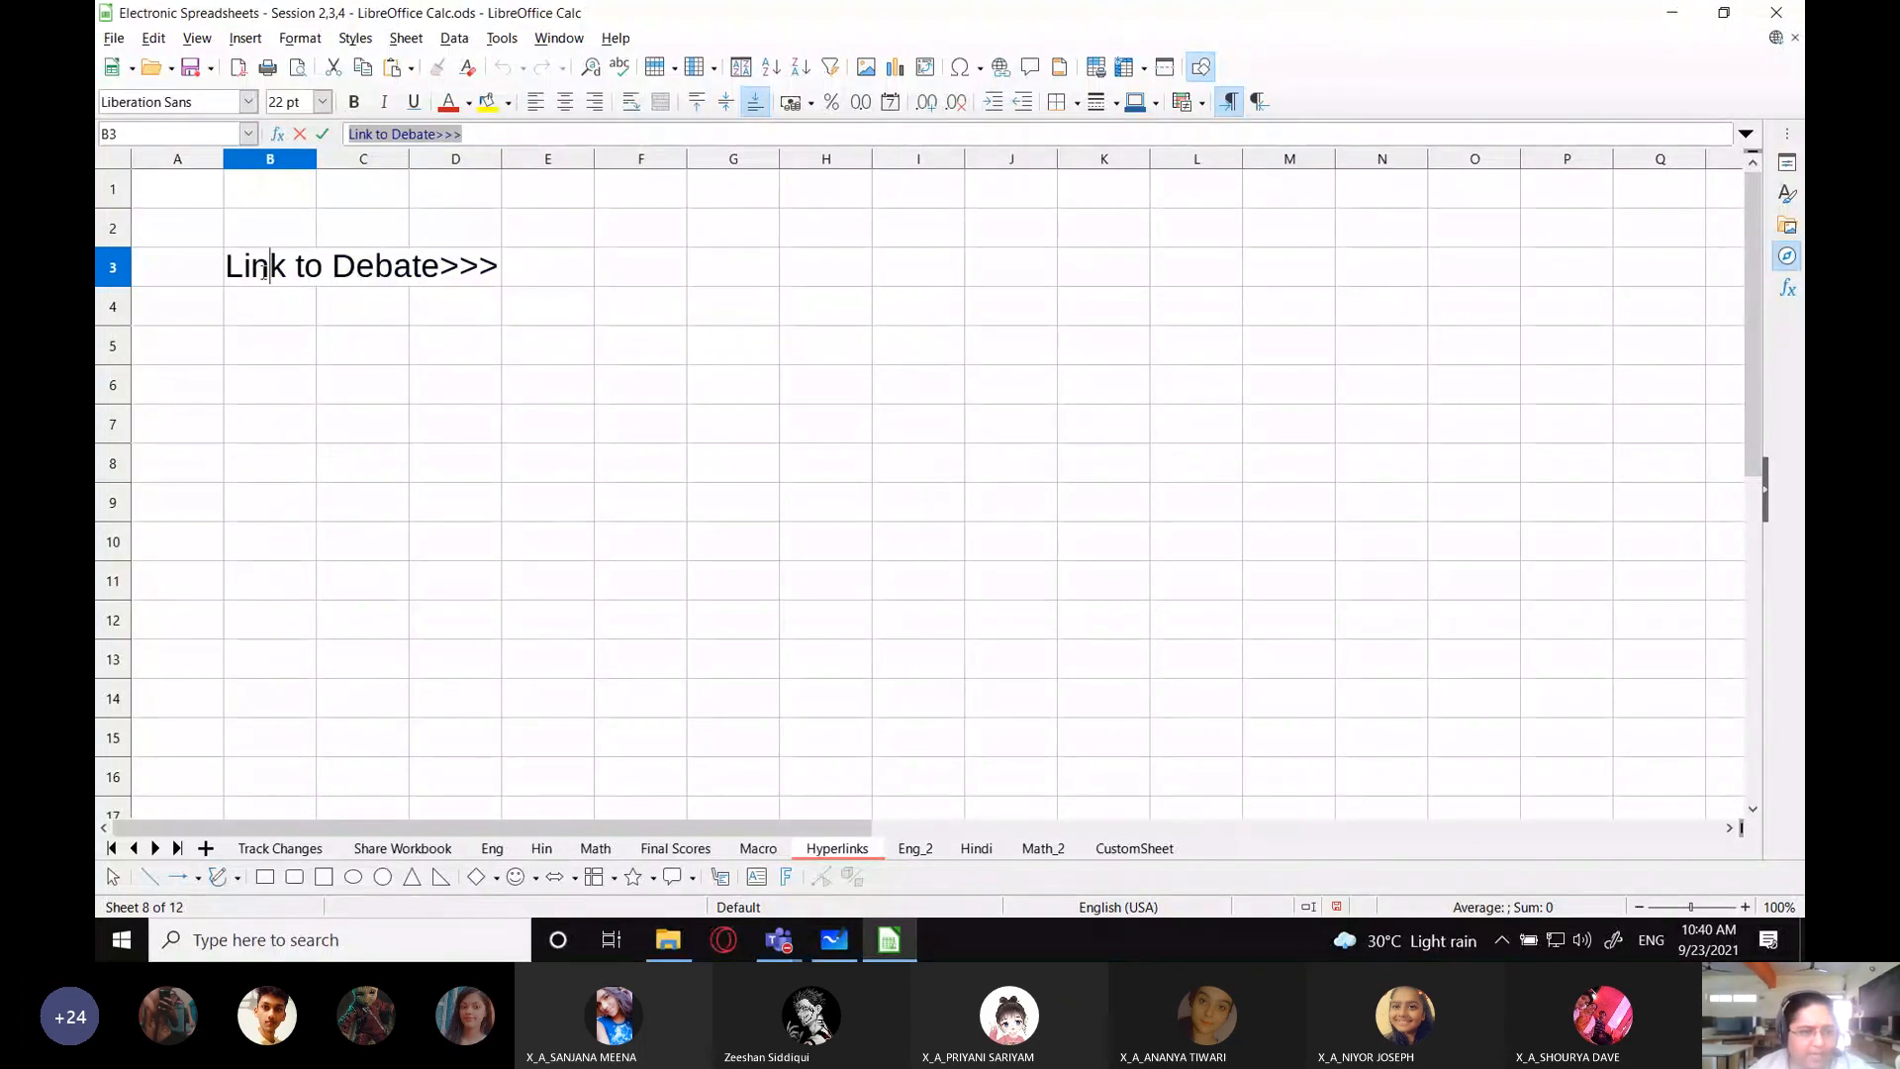
{"action": "left_click", "coordinate": [384, 314]}
- Examine the commands available for cell B3 and compare the contents of cells B3 and C3
{"action": "left_click", "coordinate": [285, 263]}
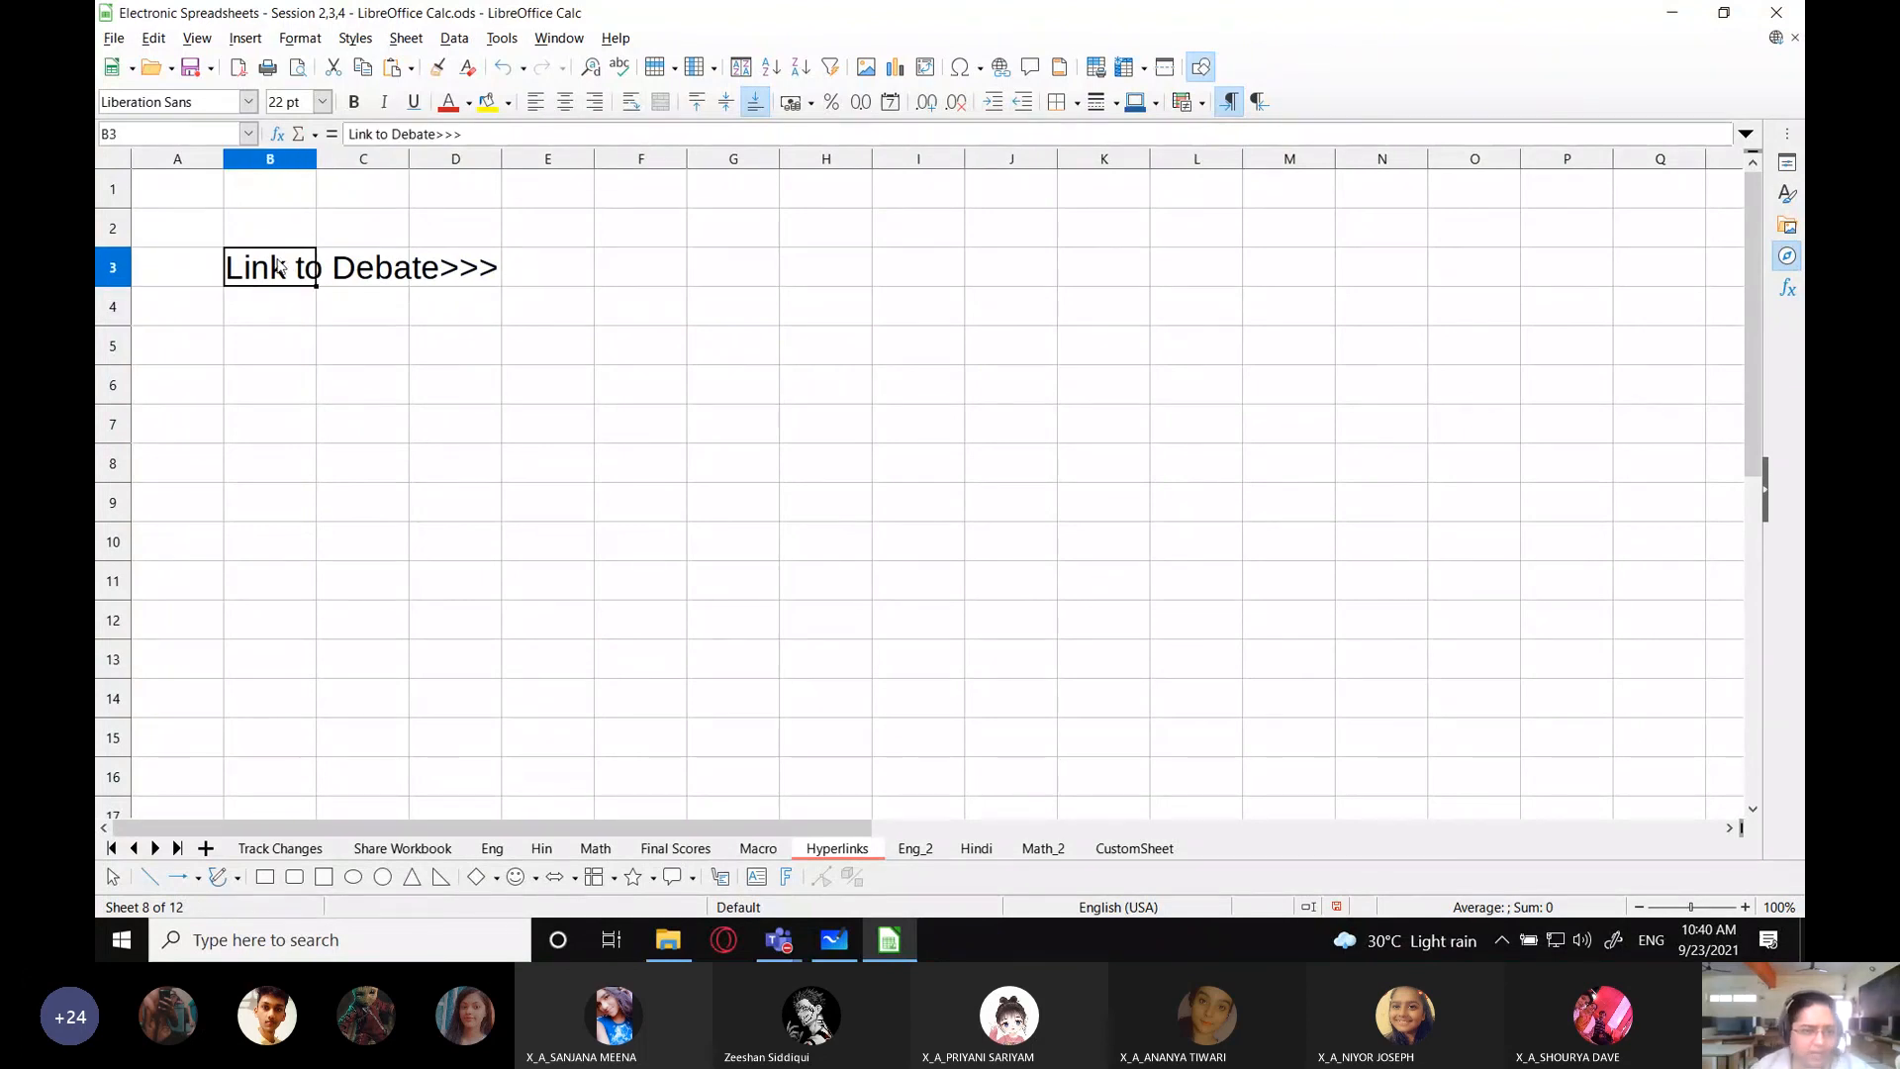
{"action": "right_click", "coordinate": [280, 265]}
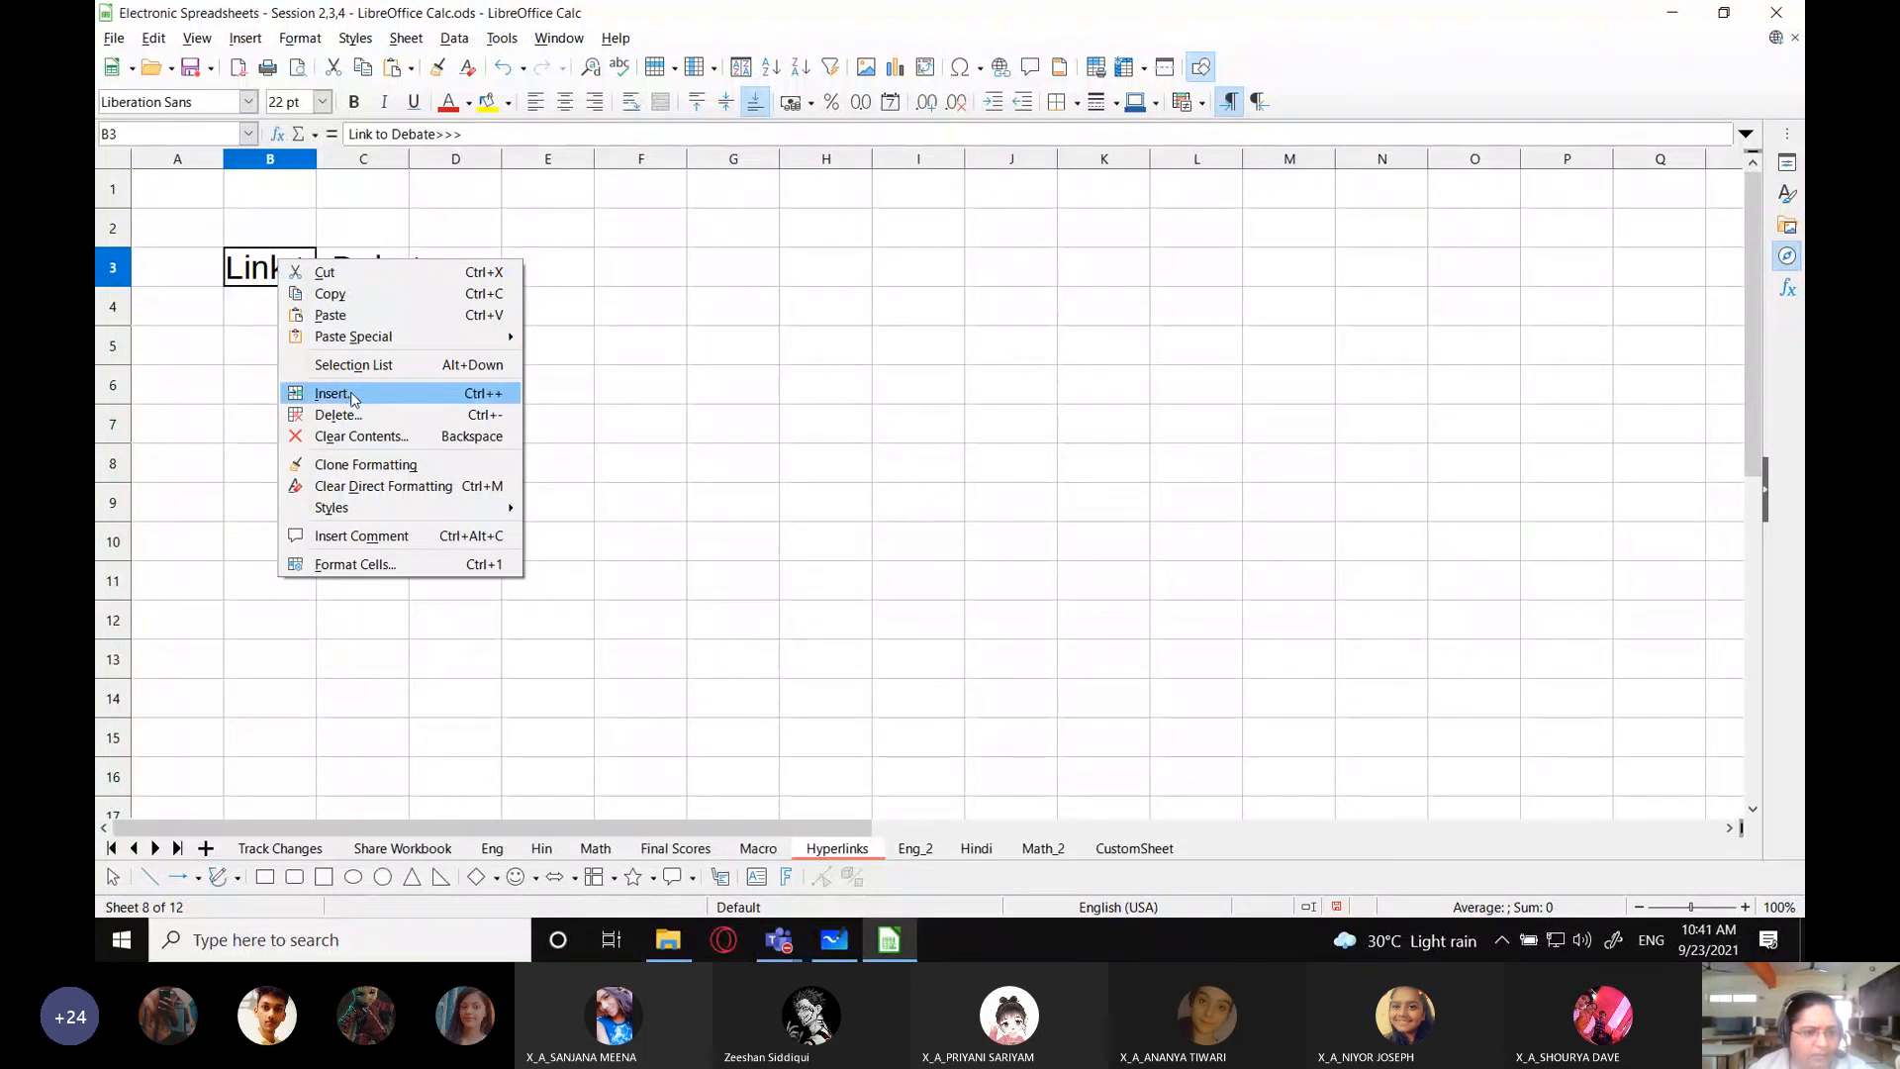
{"action": "left_click", "coordinate": [236, 272]}
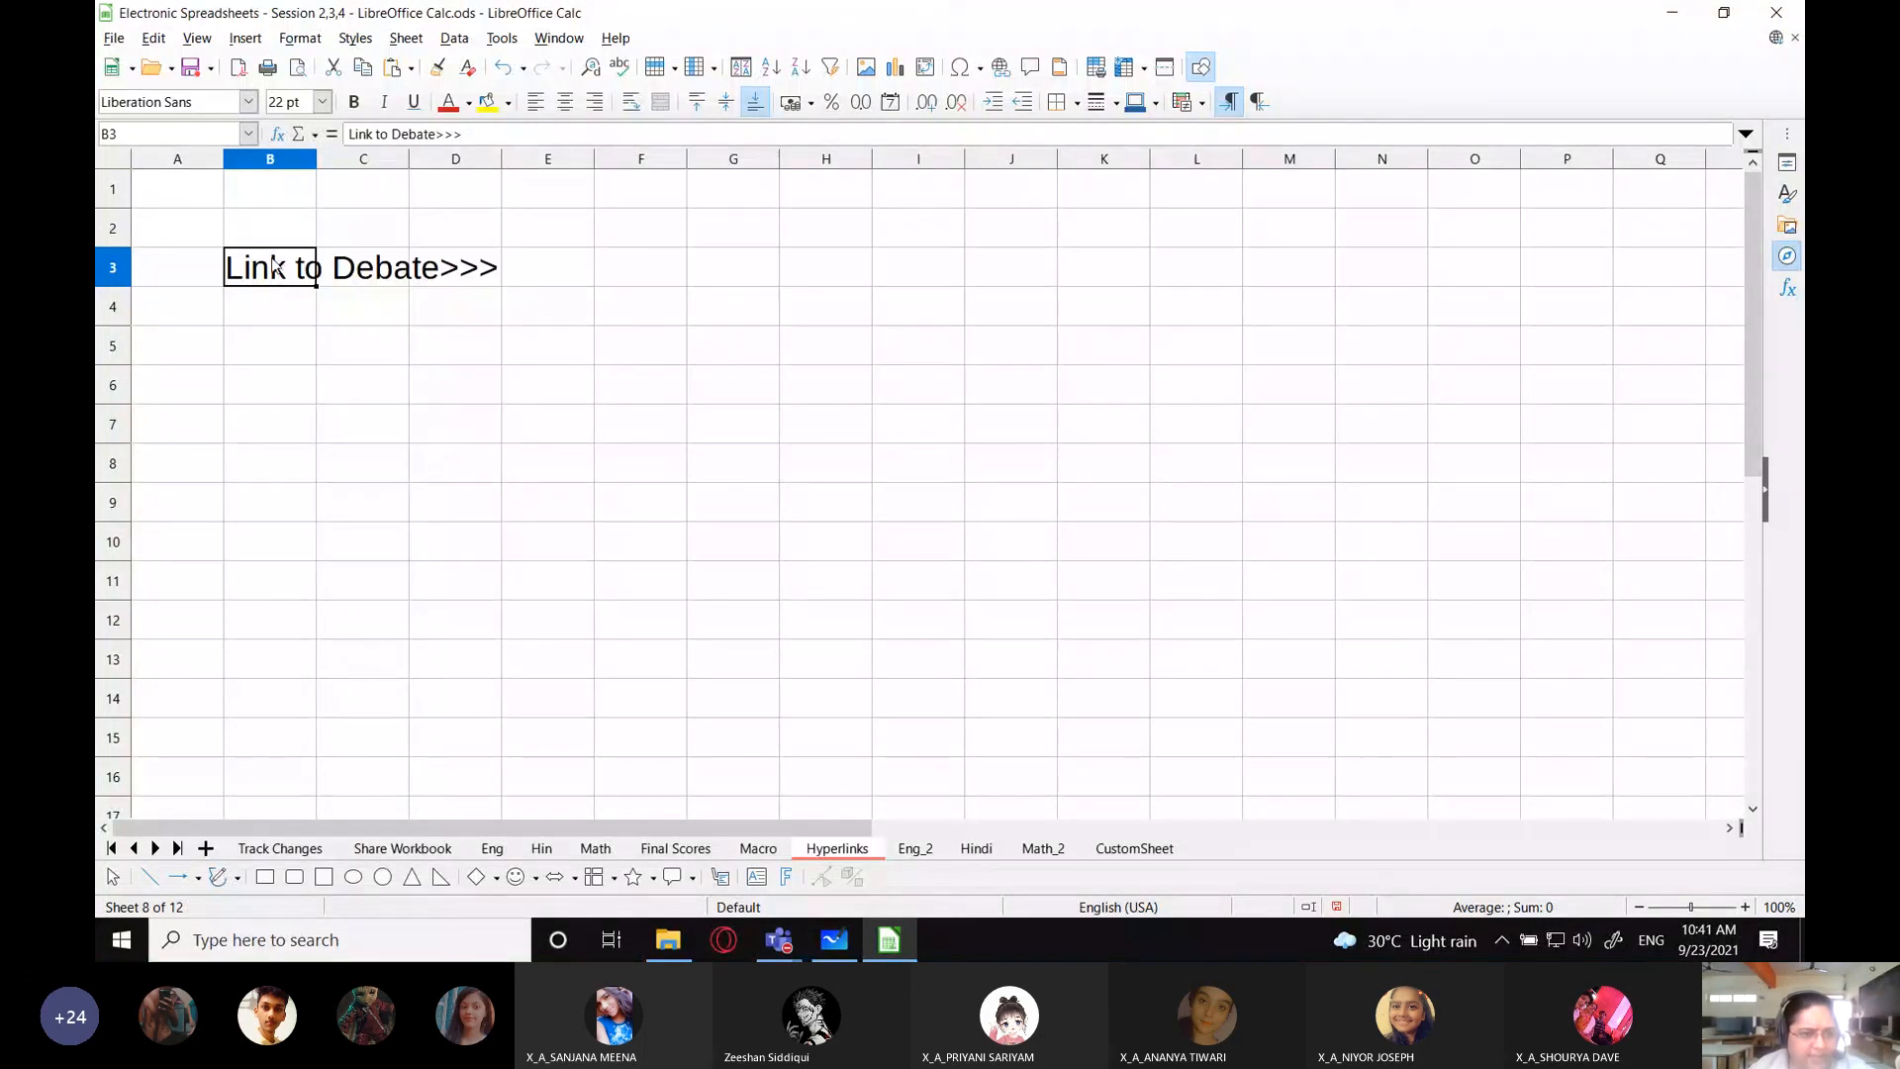
{"action": "left_click", "coordinate": [380, 275]}
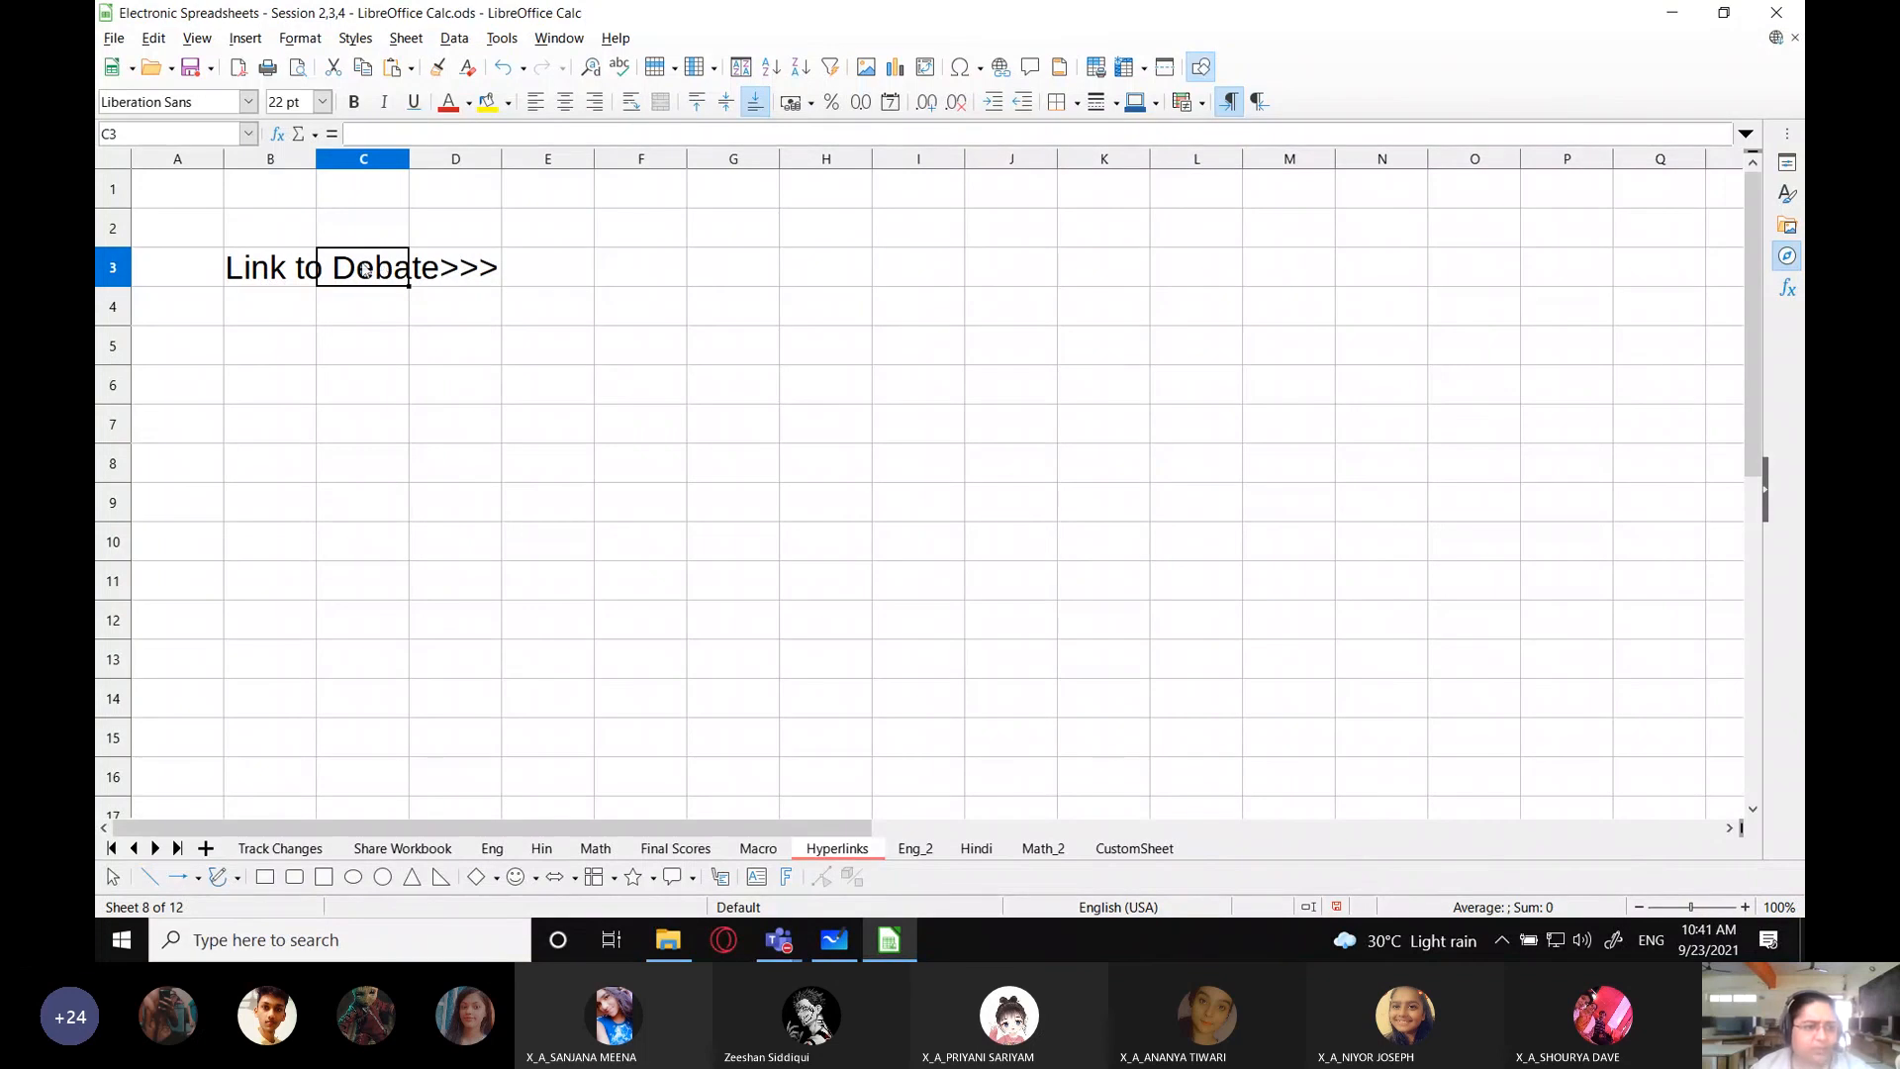
{"action": "left_click", "coordinate": [247, 275]}
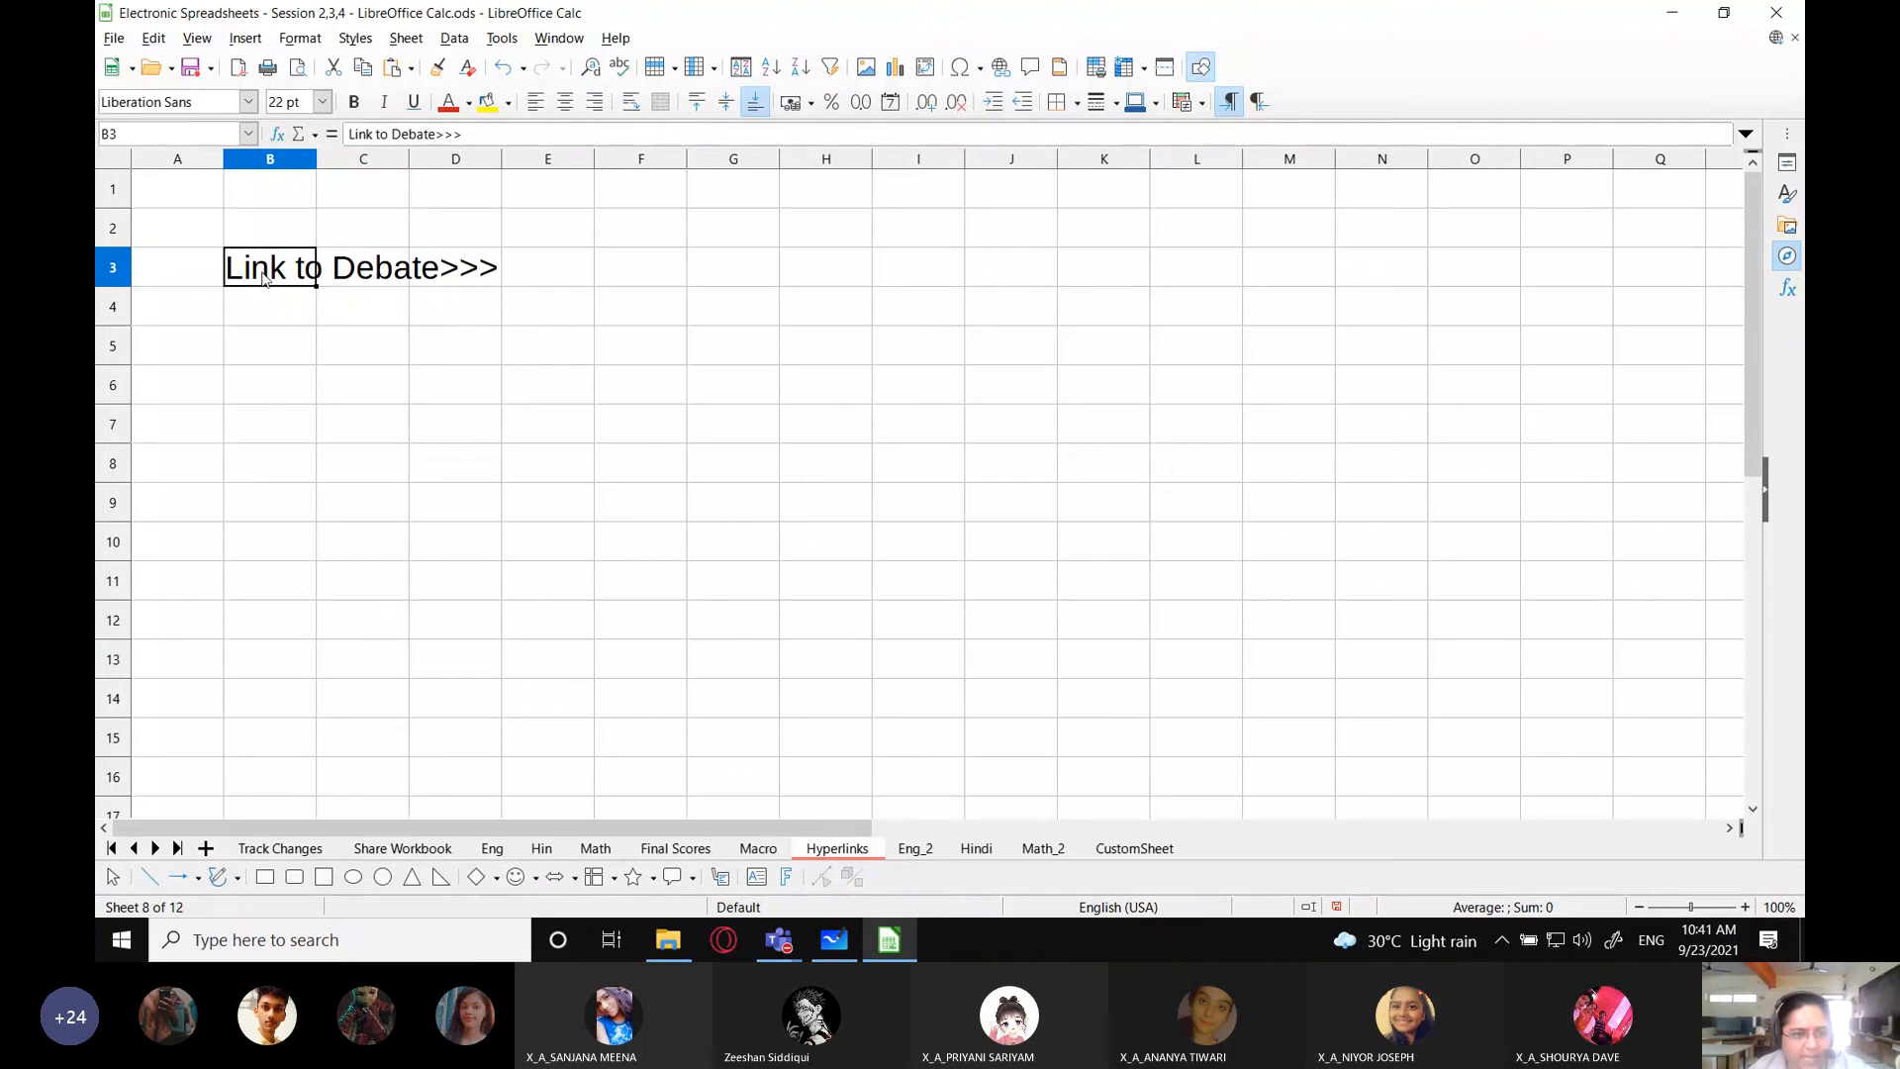
- Enter fdfkd in cell C3 over the overflowing text from B3, and delete that entry again
{"action": "left_click", "coordinate": [374, 279]}
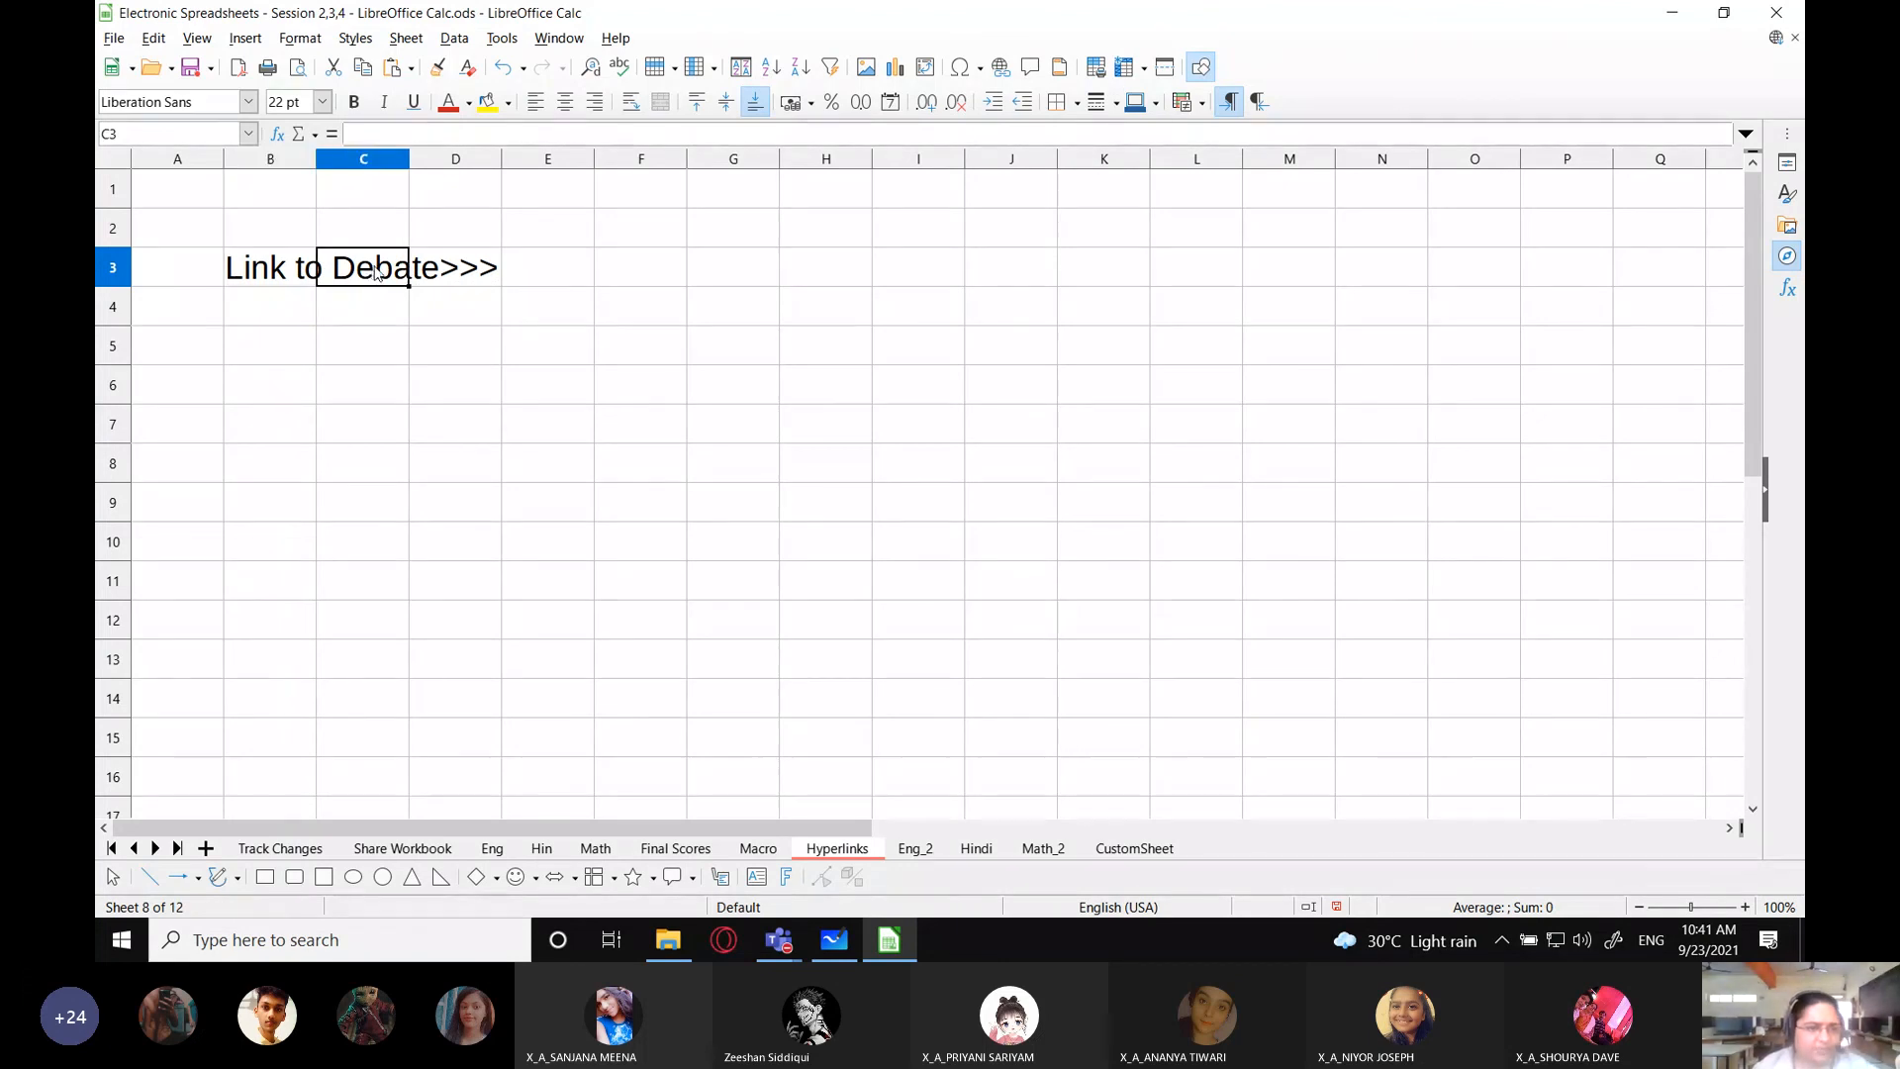
{"action": "type", "text": "fdfkd"}
{"action": "key", "text": "Return"}
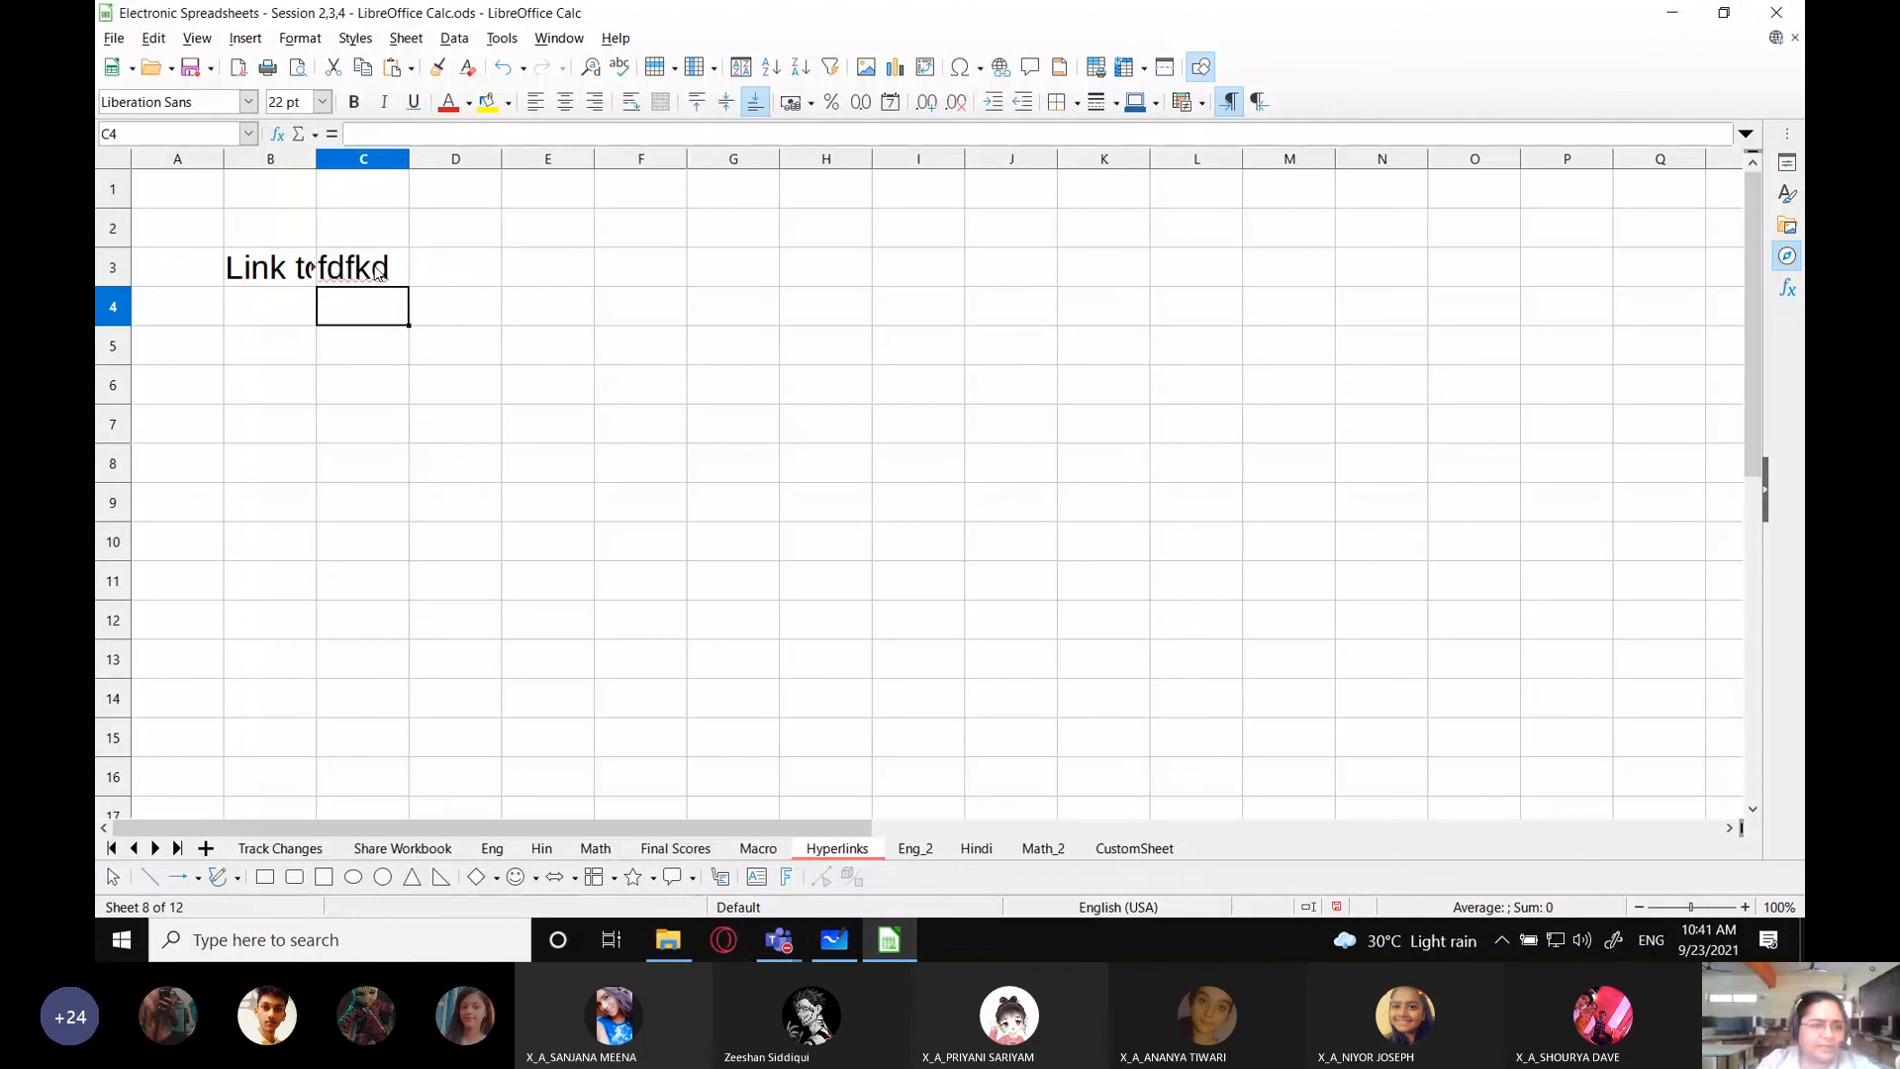
{"action": "left_click", "coordinate": [378, 273]}
{"action": "key", "text": "Delete"}
{"action": "key", "text": "Down"}
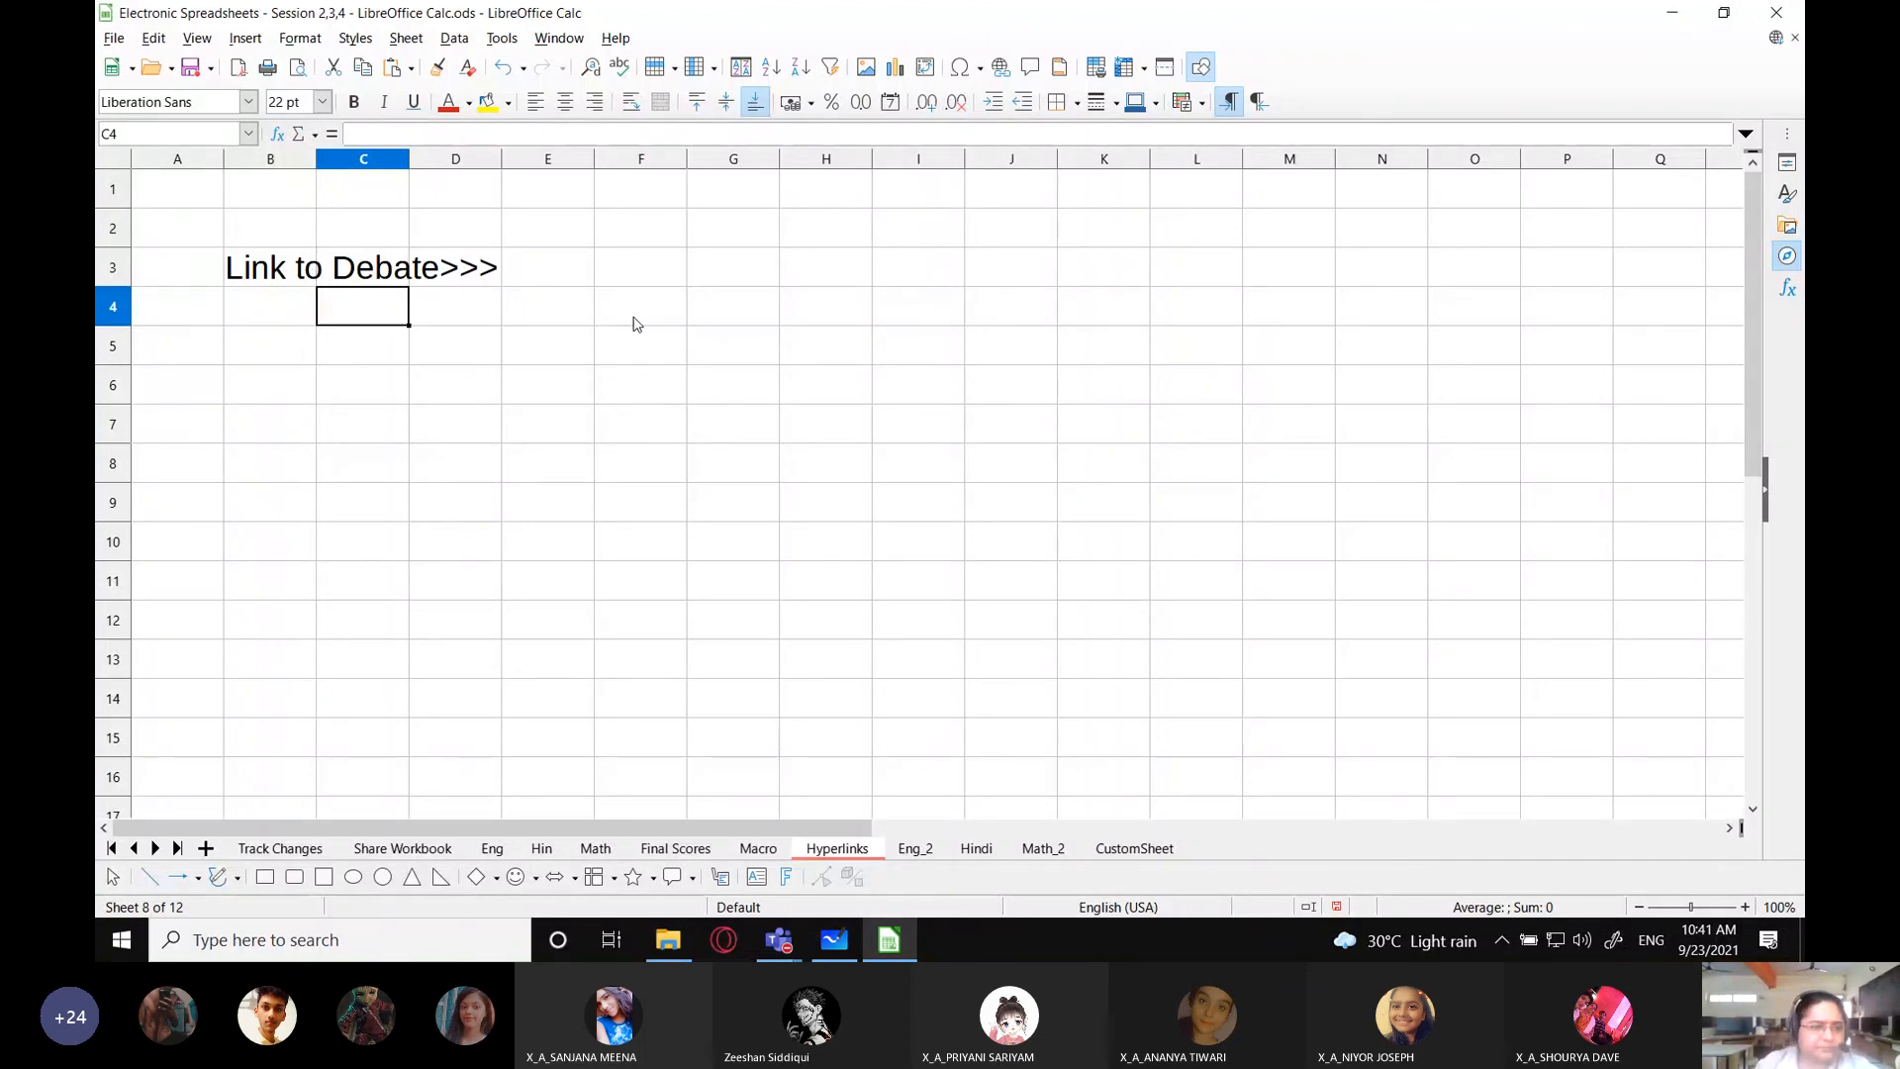
{"action": "left_click", "coordinate": [264, 282]}
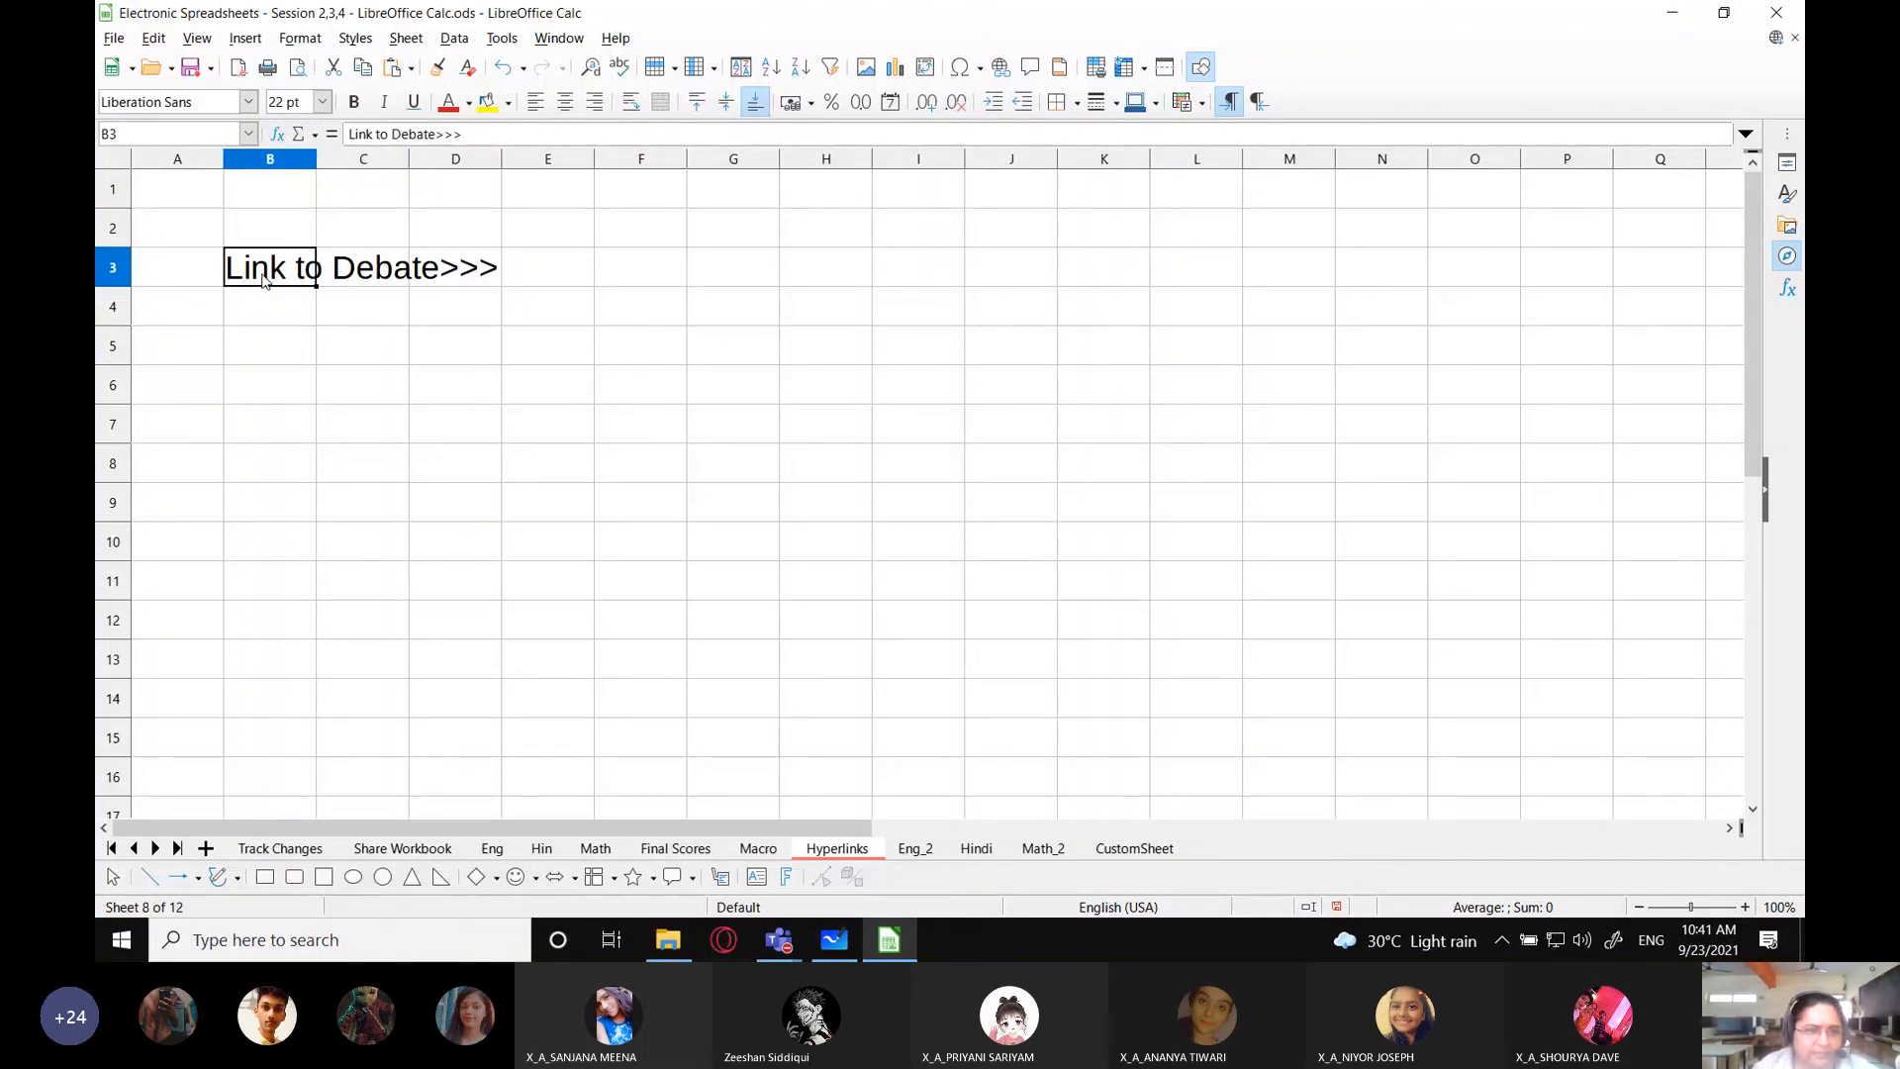
{"action": "left_click", "coordinate": [246, 38]}
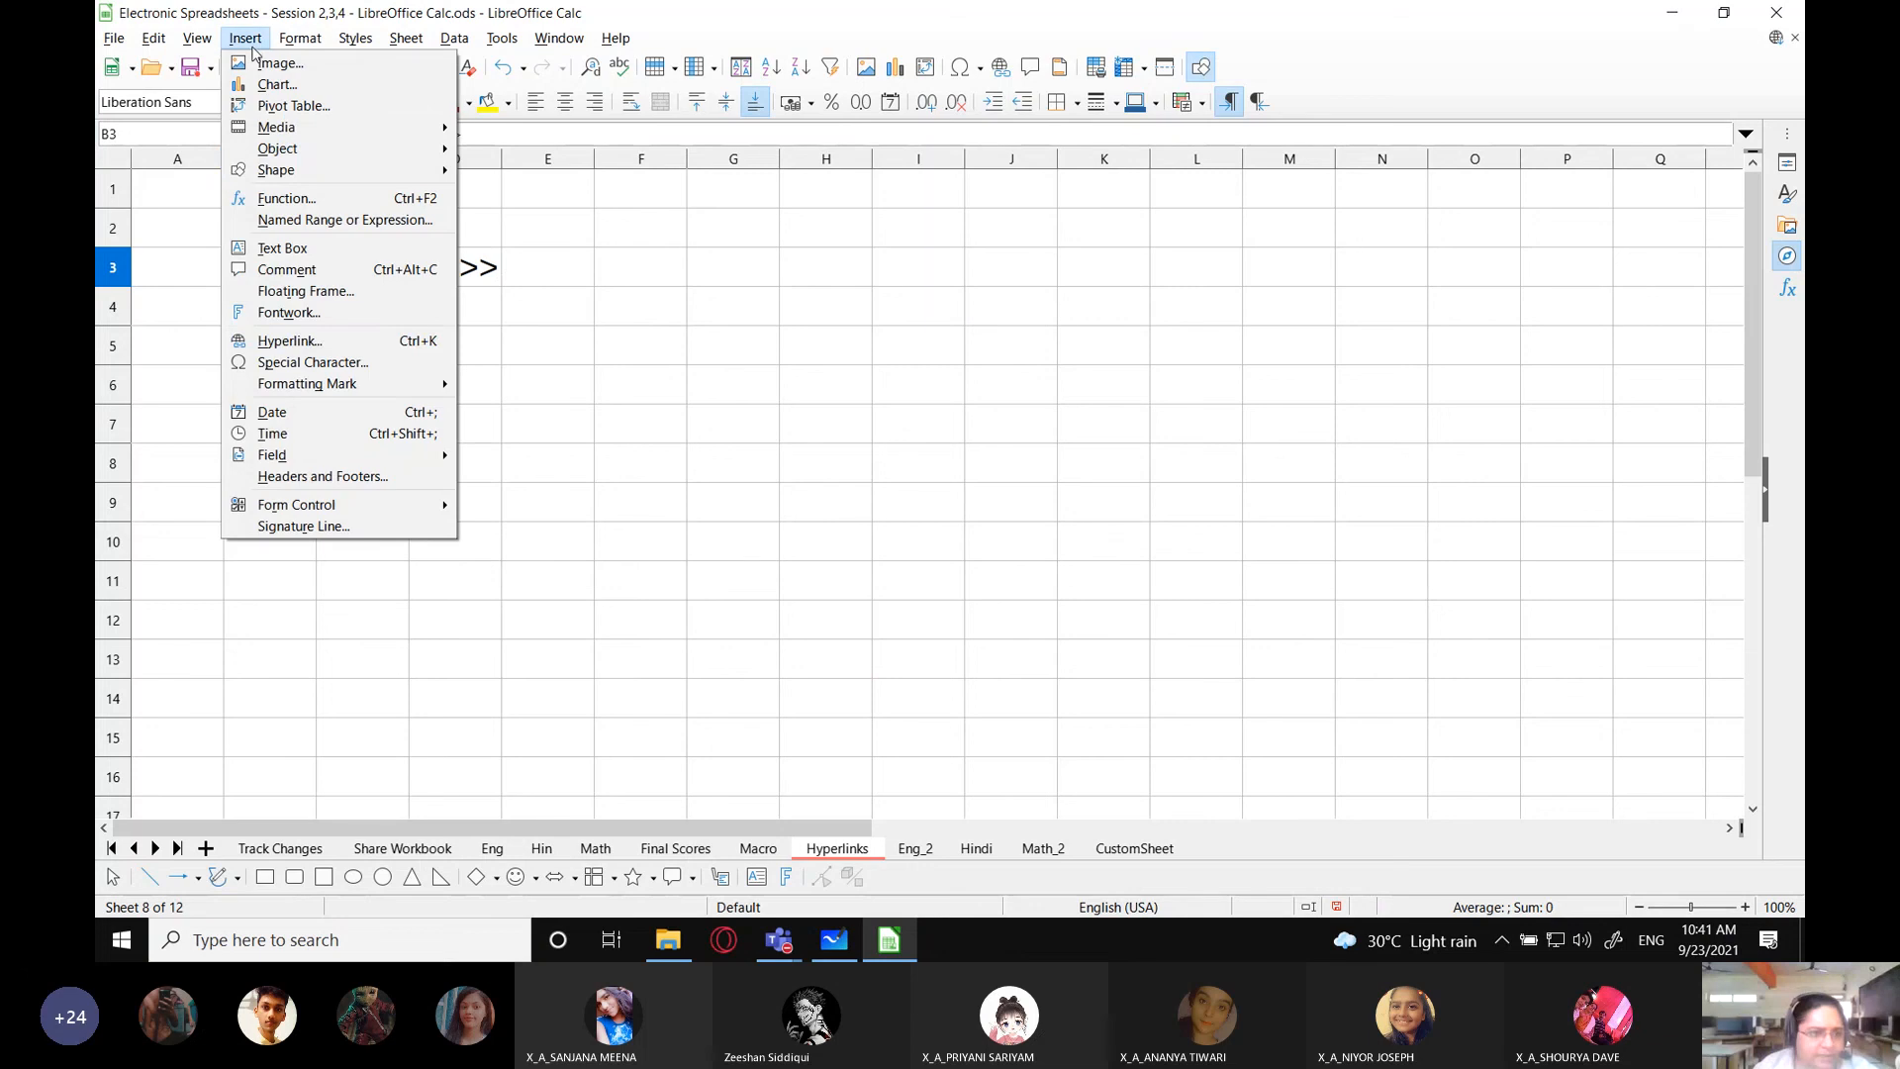
{"action": "left_click", "coordinate": [297, 342]}
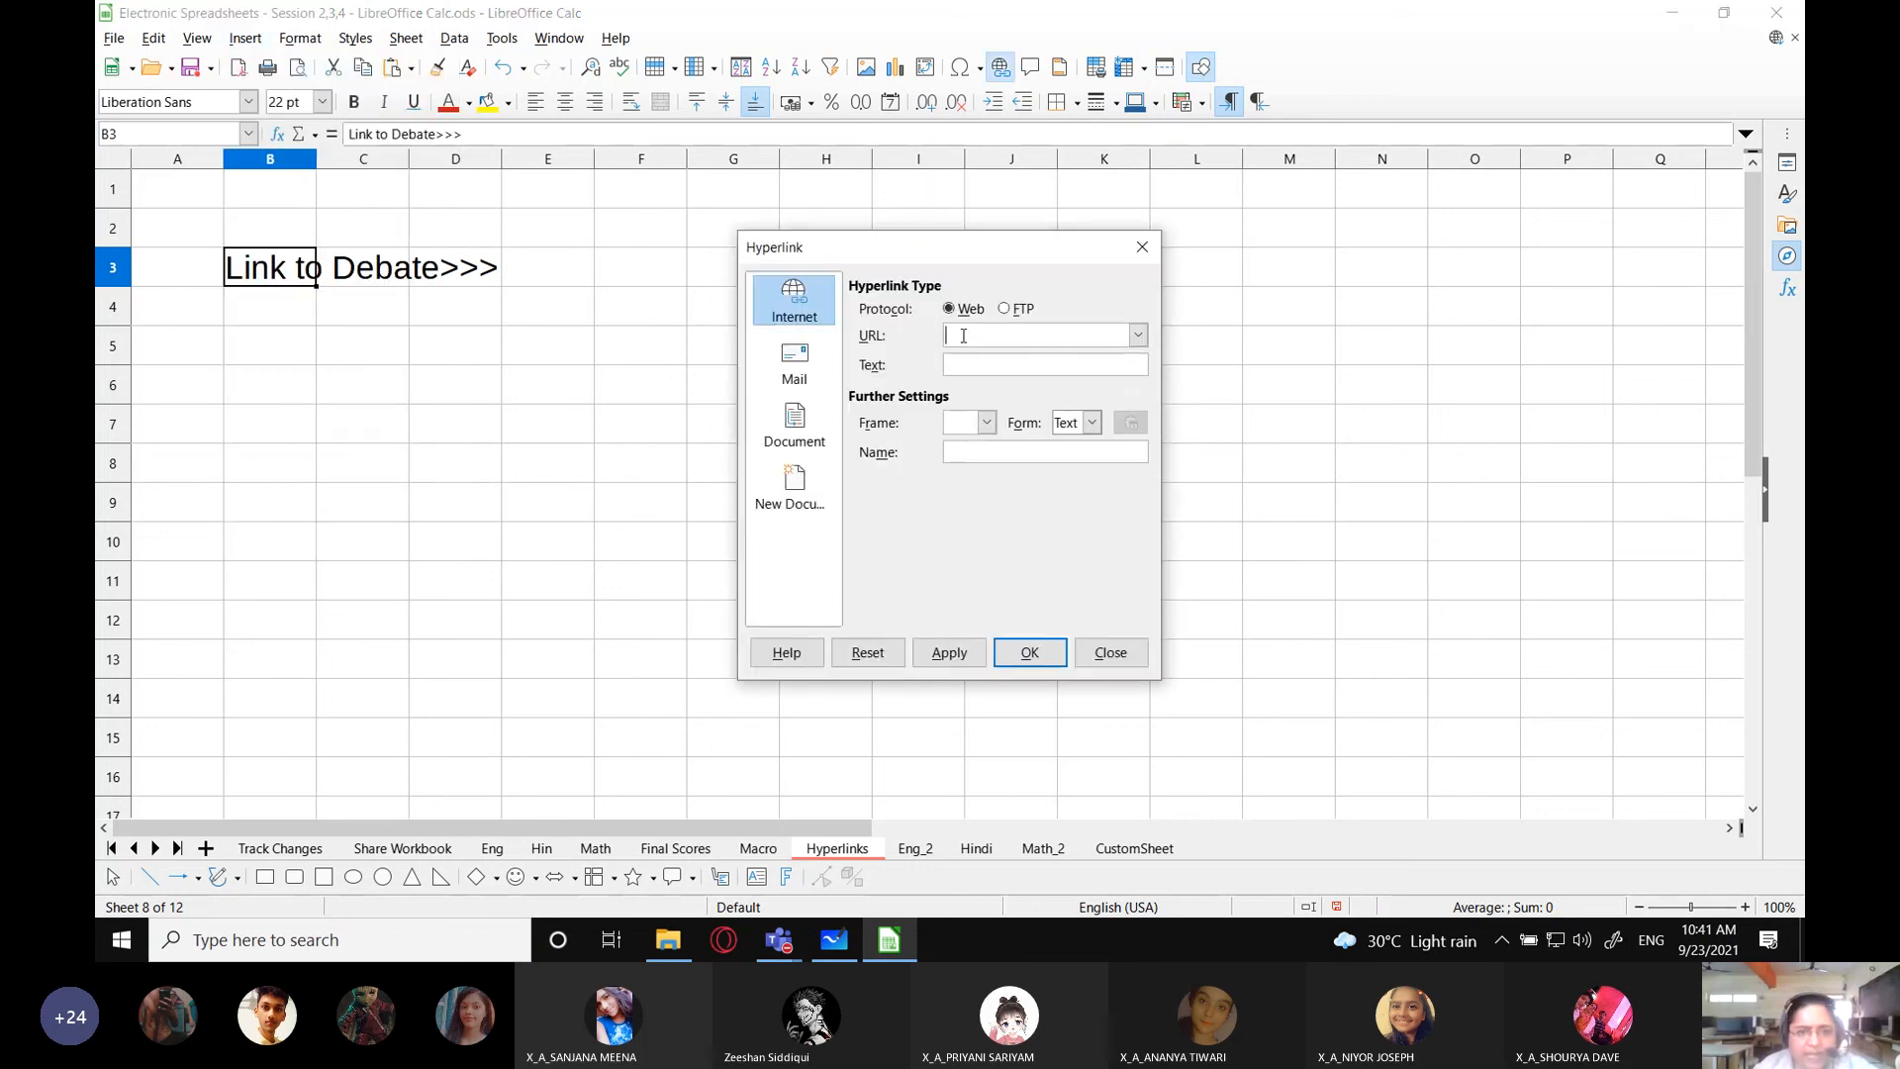
{"action": "left_click", "coordinate": [778, 432]}
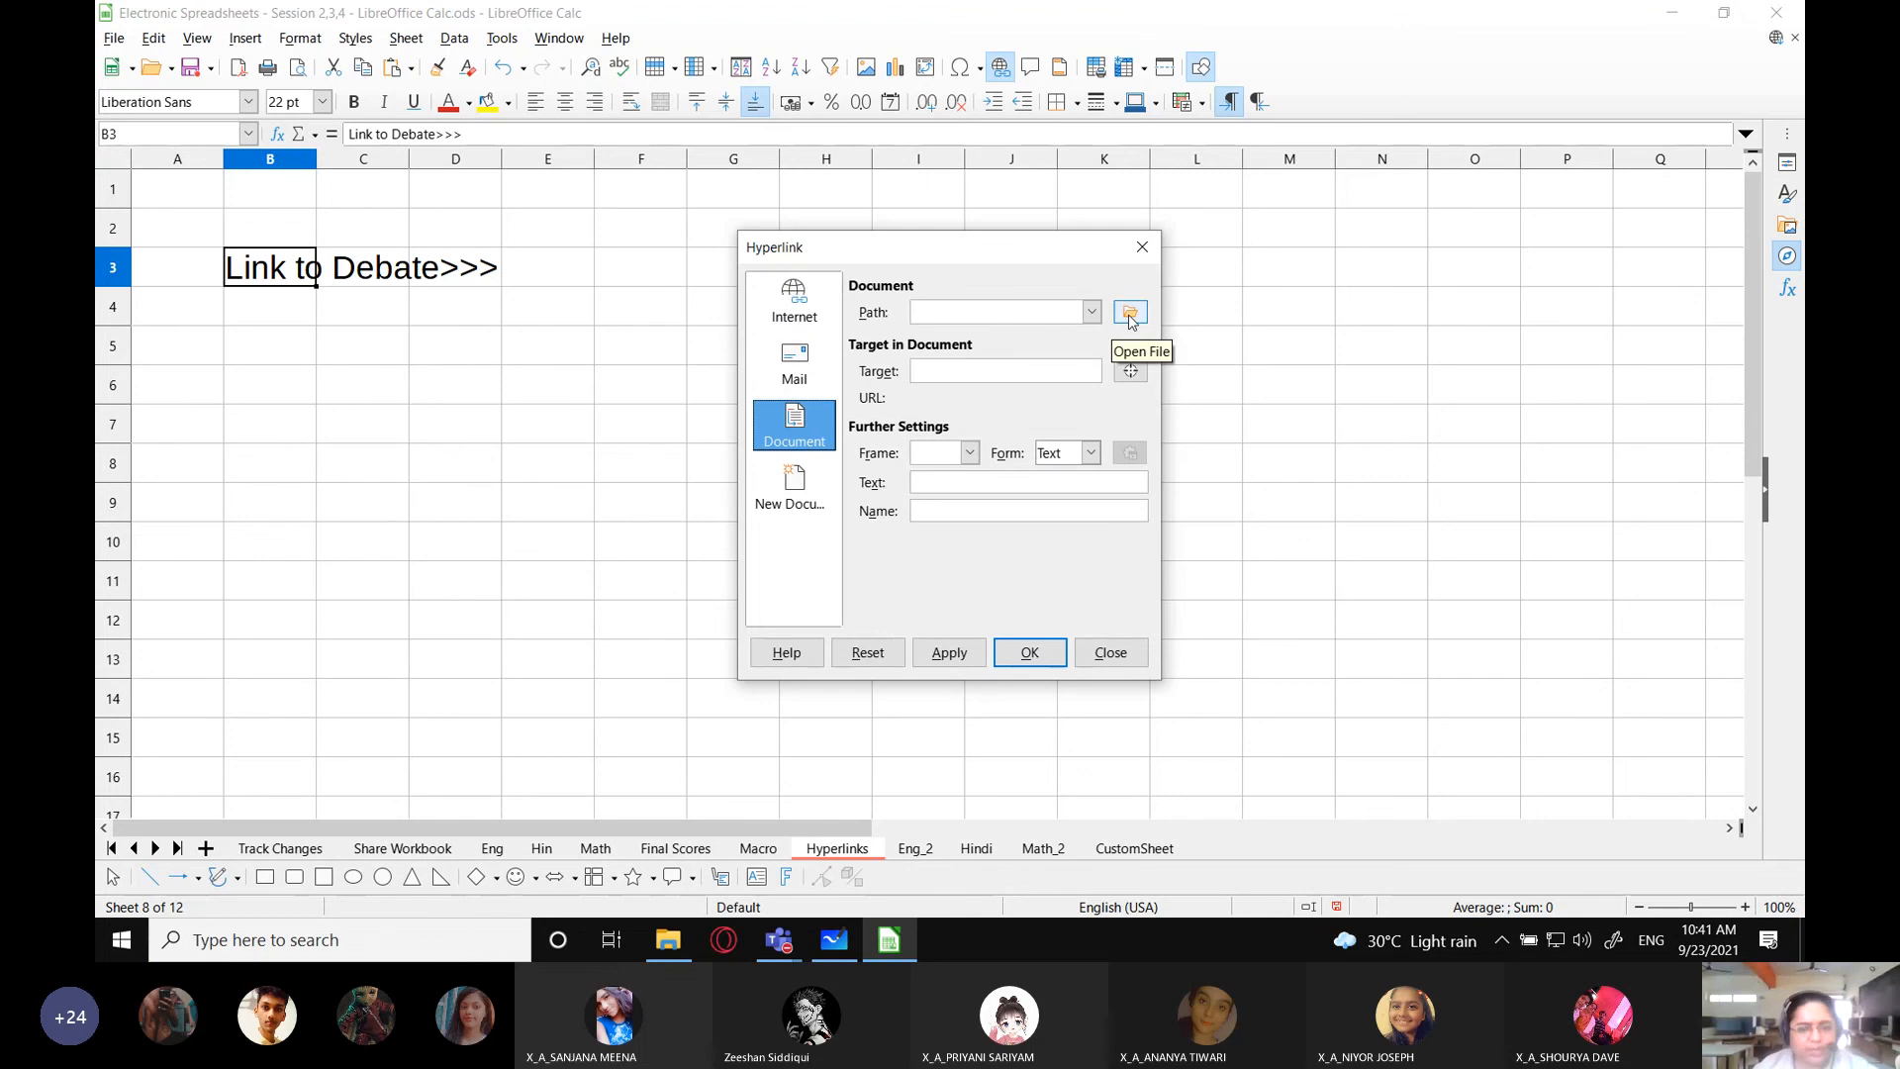
{"action": "left_click", "coordinate": [804, 316]}
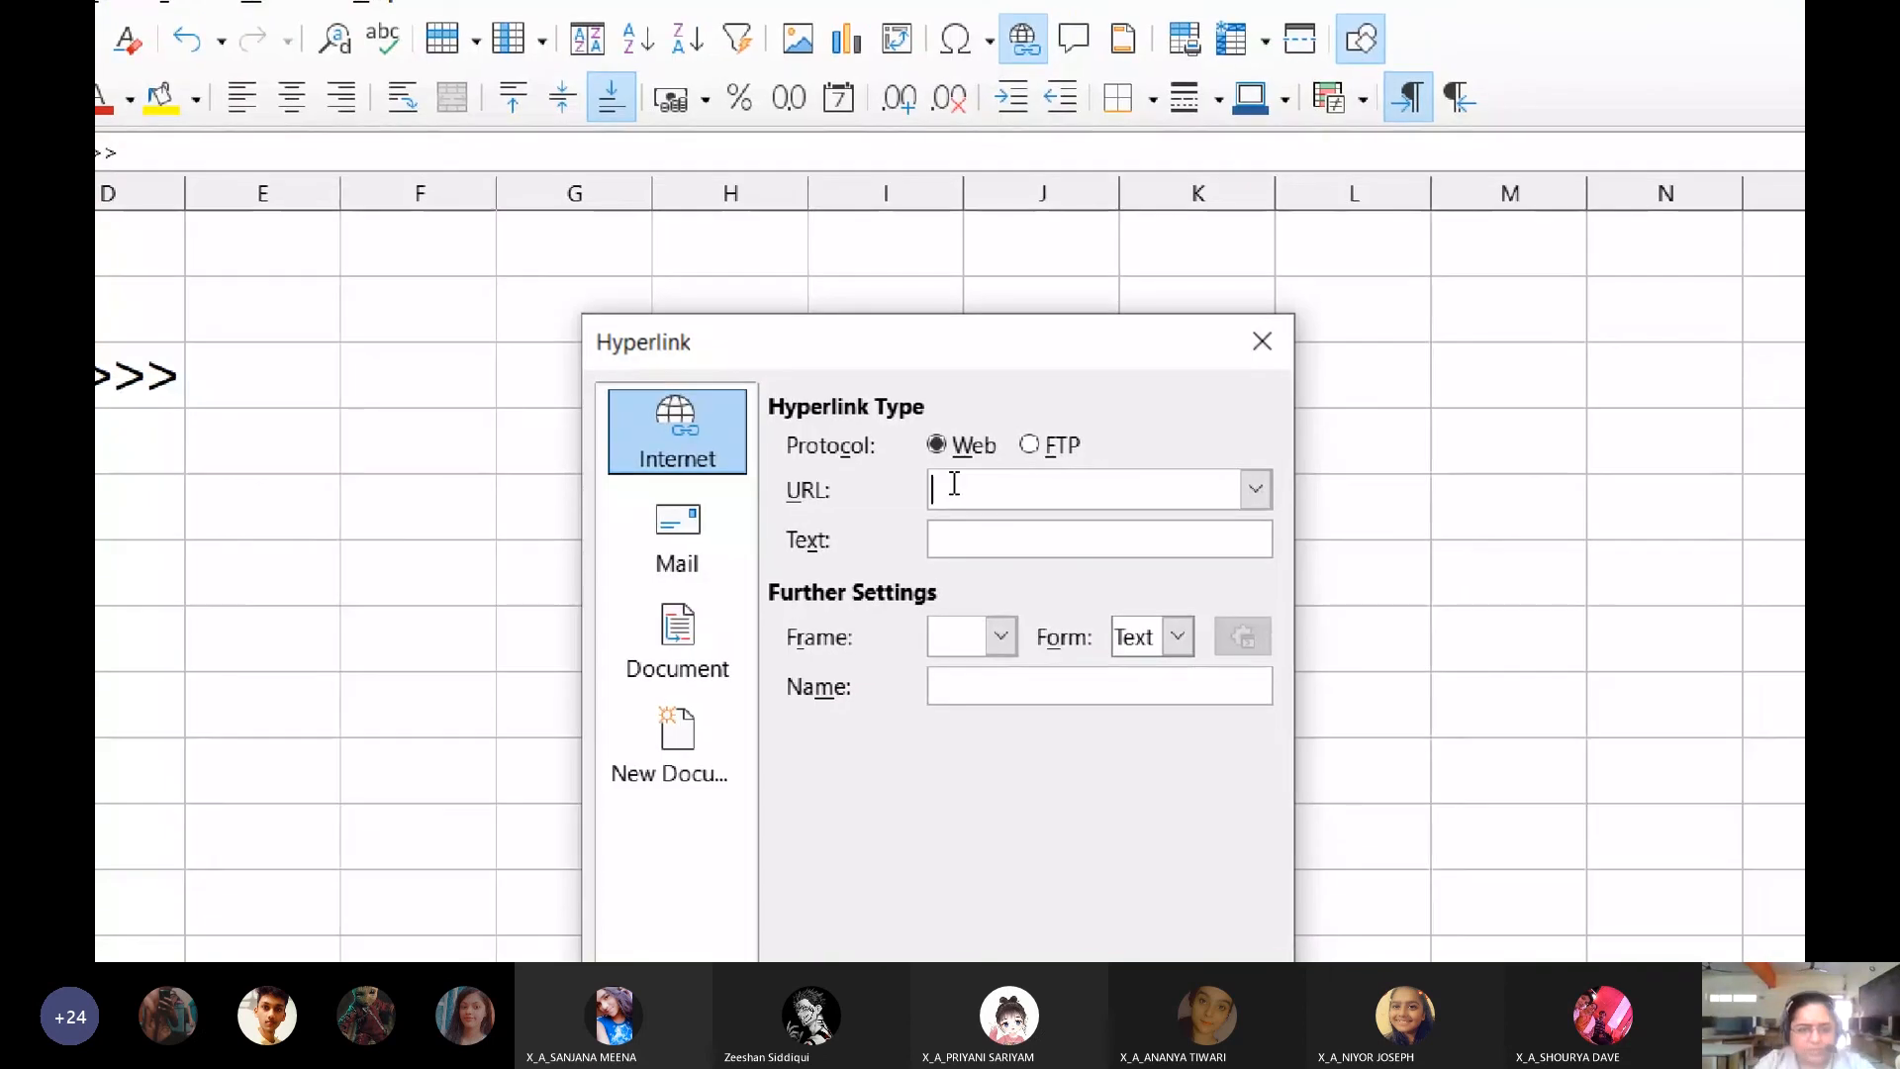
{"action": "type", "text": "www."}
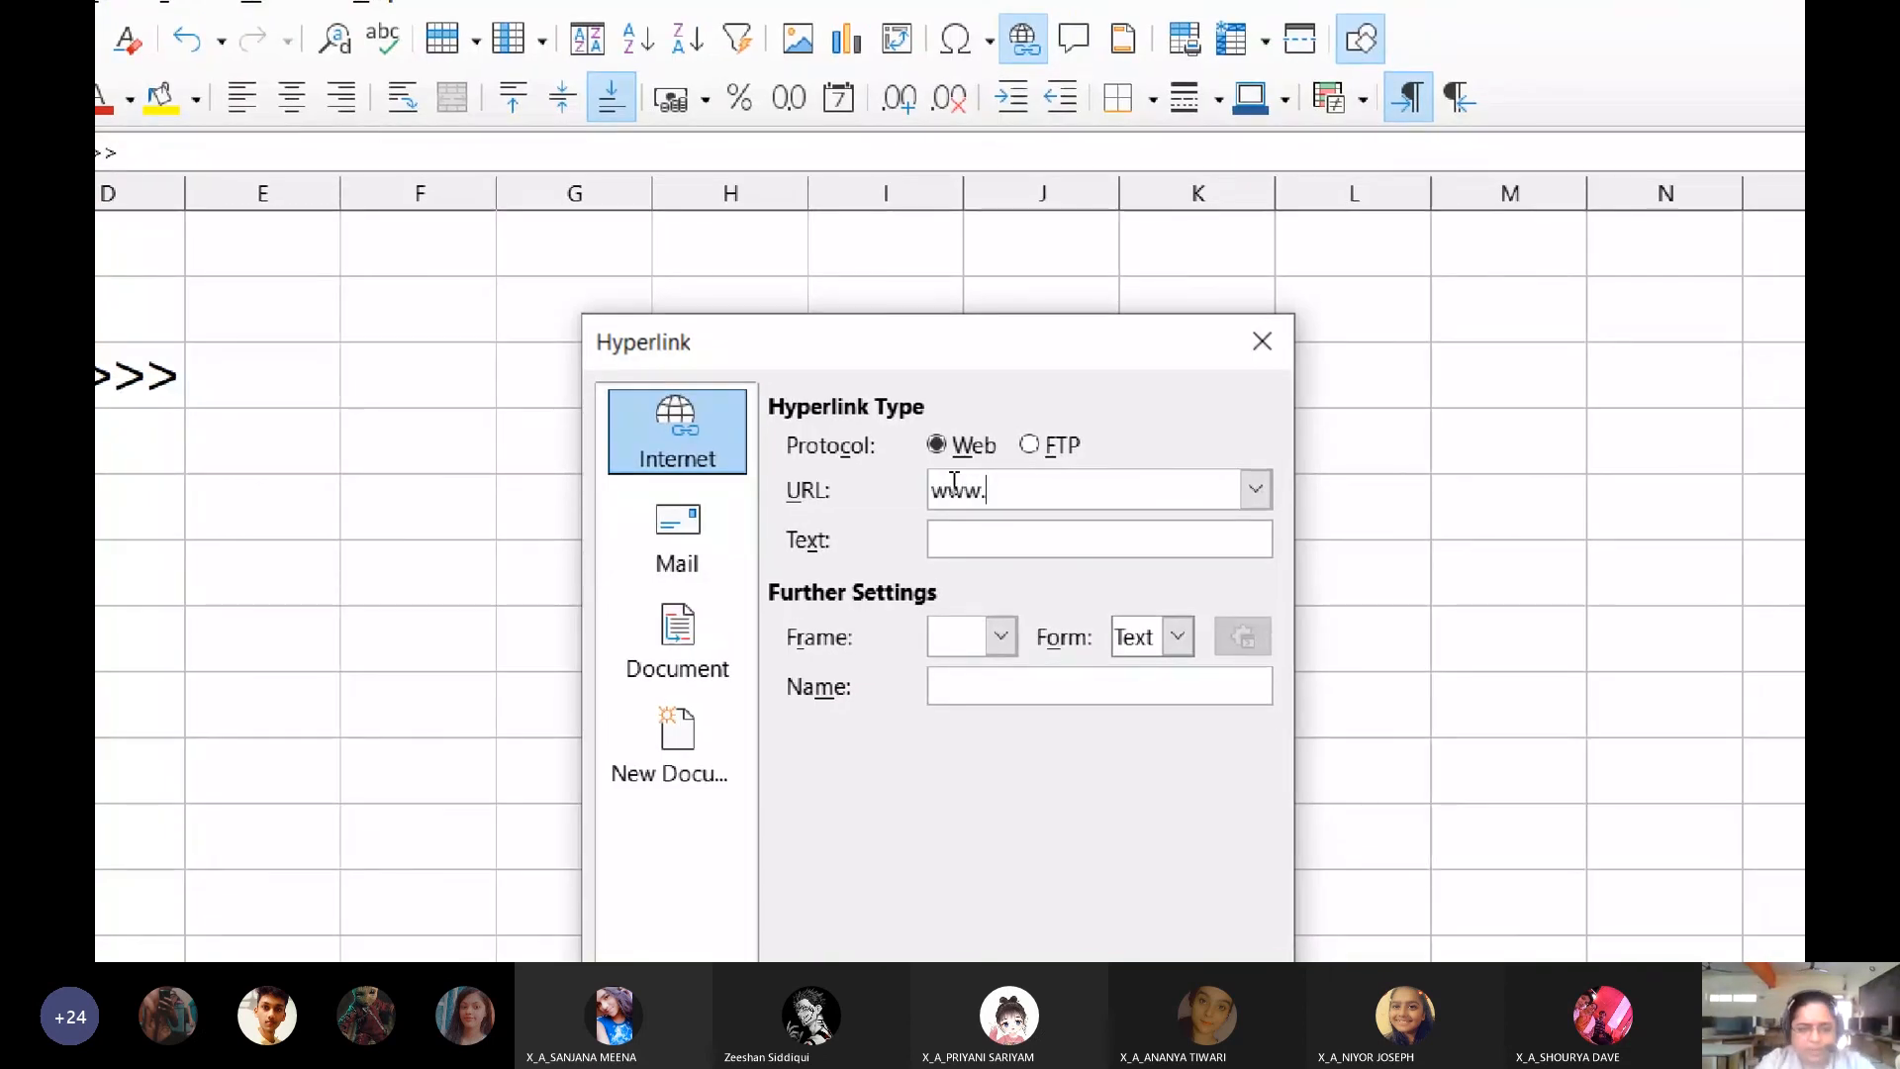
{"action": "type", "text": "youtube.com"}
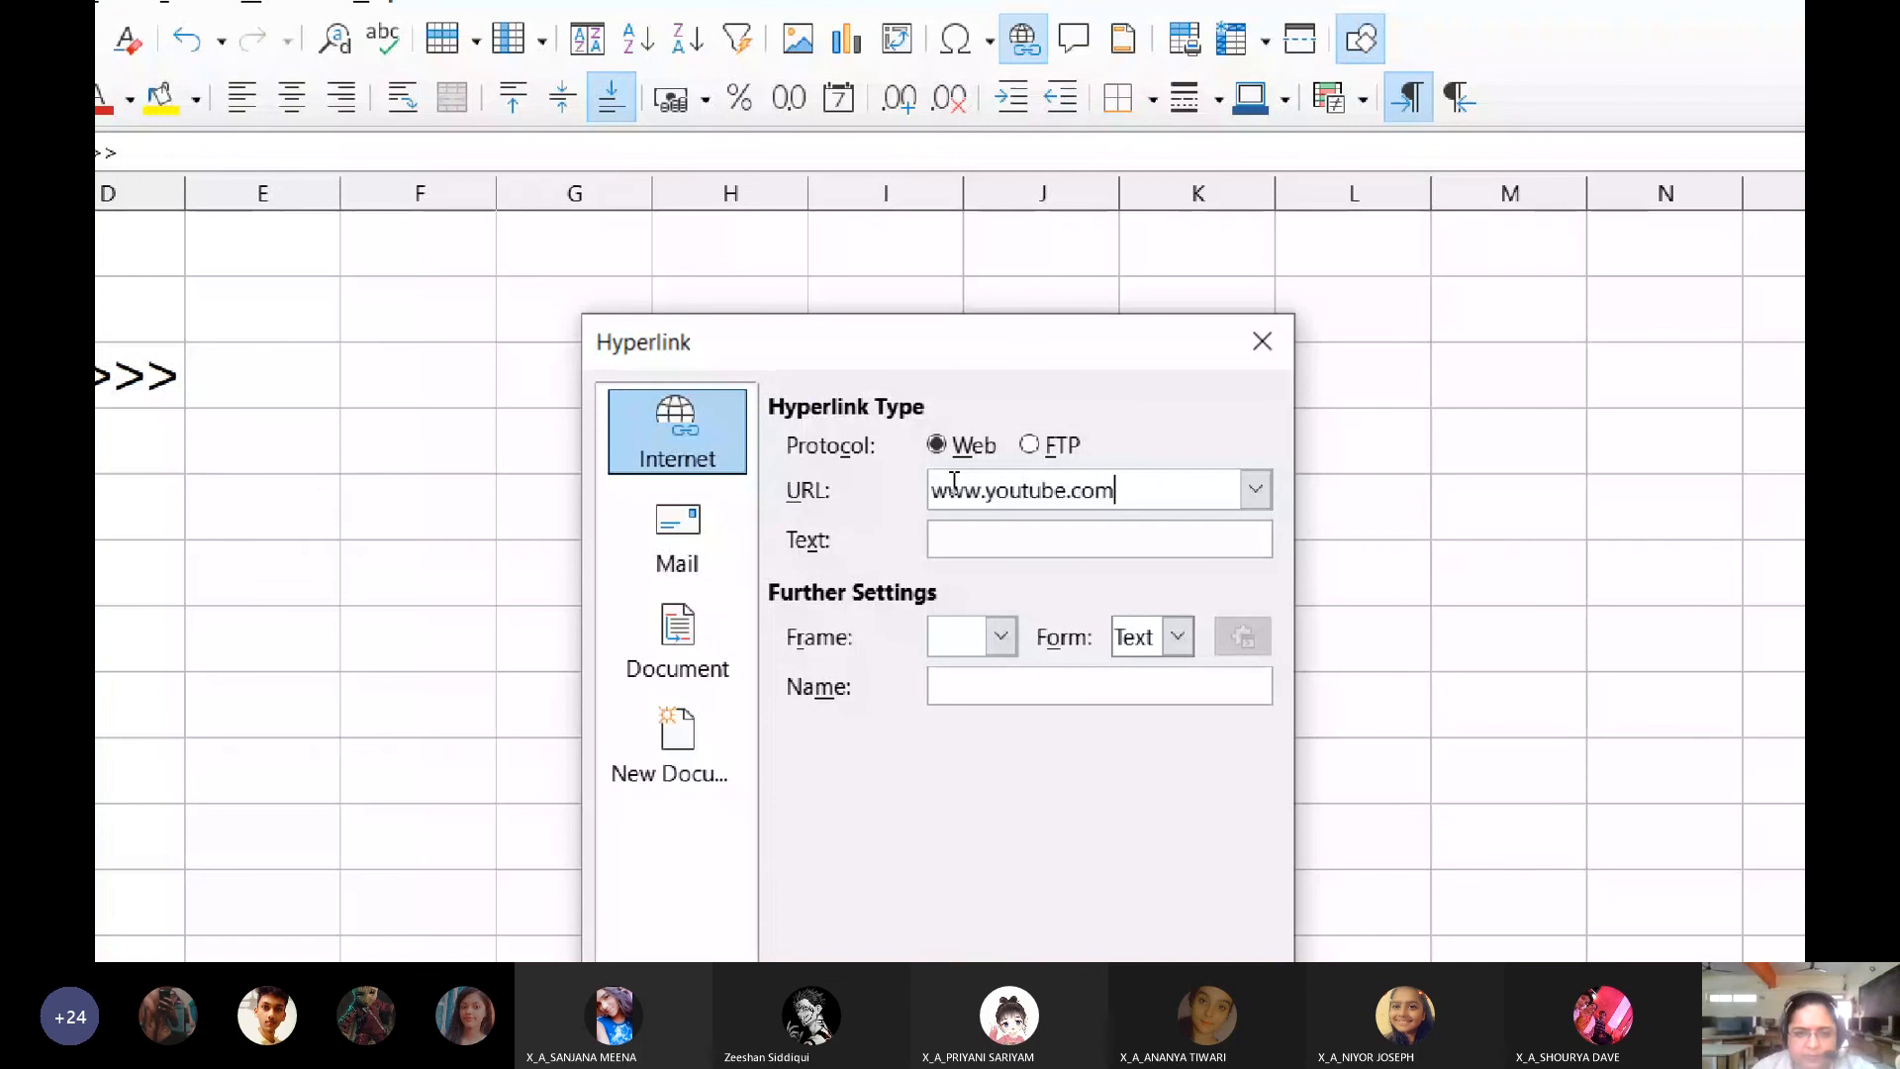
{"action": "left_click", "coordinate": [953, 537]}
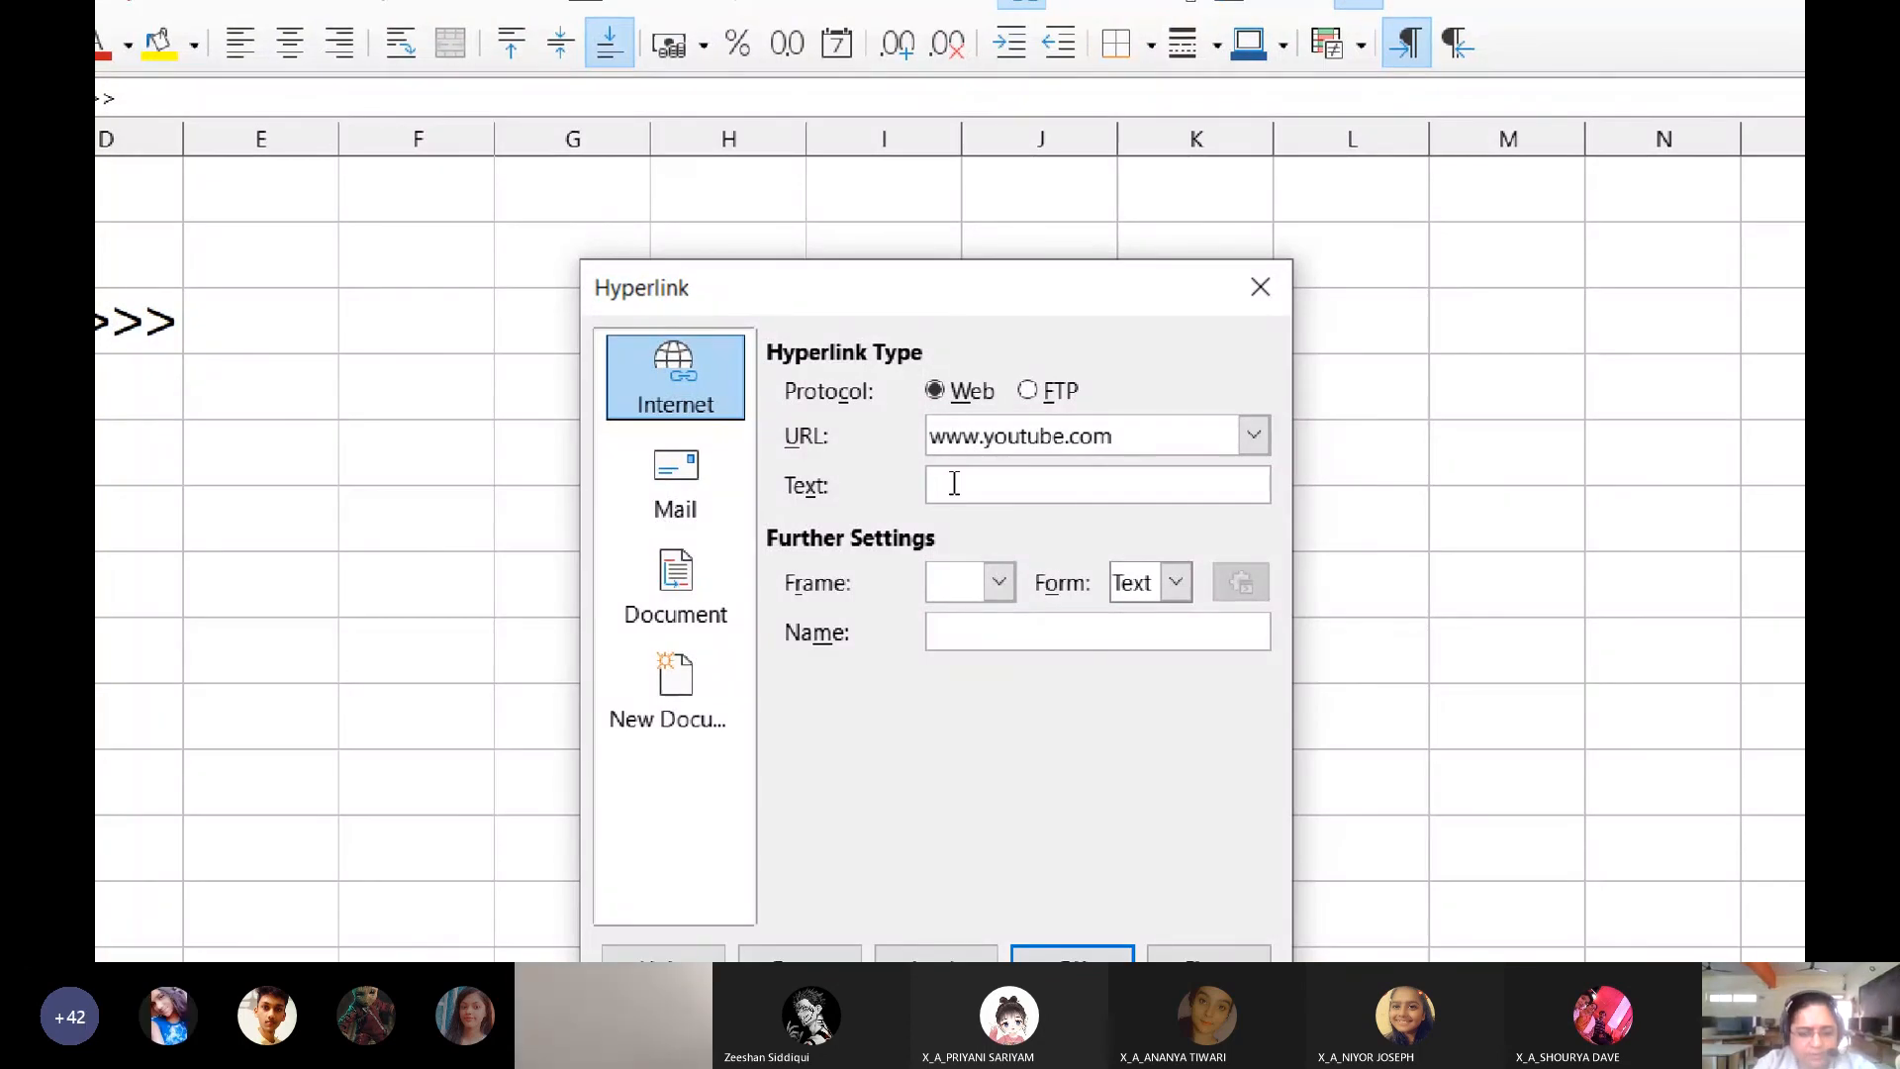
{"action": "type", "text": "Visit "}
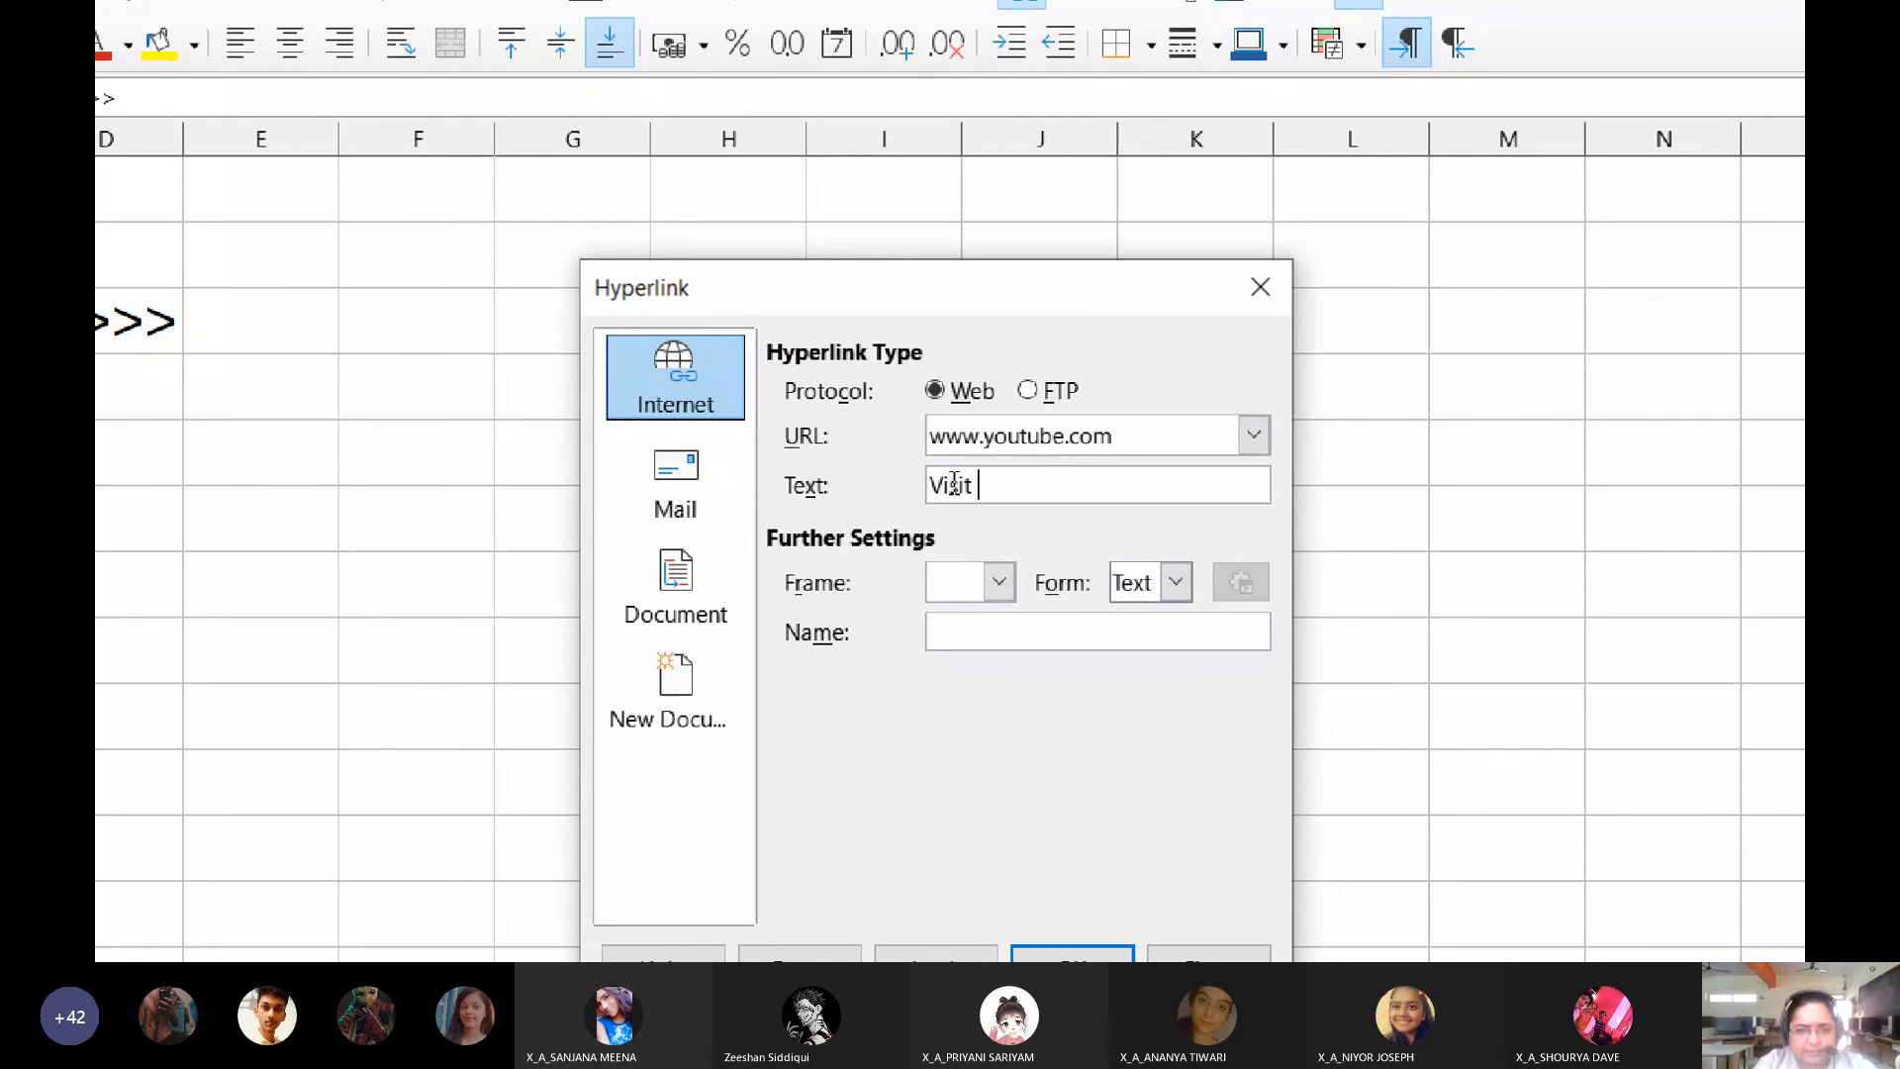
{"action": "type", "text": "my YouTube Ch"}
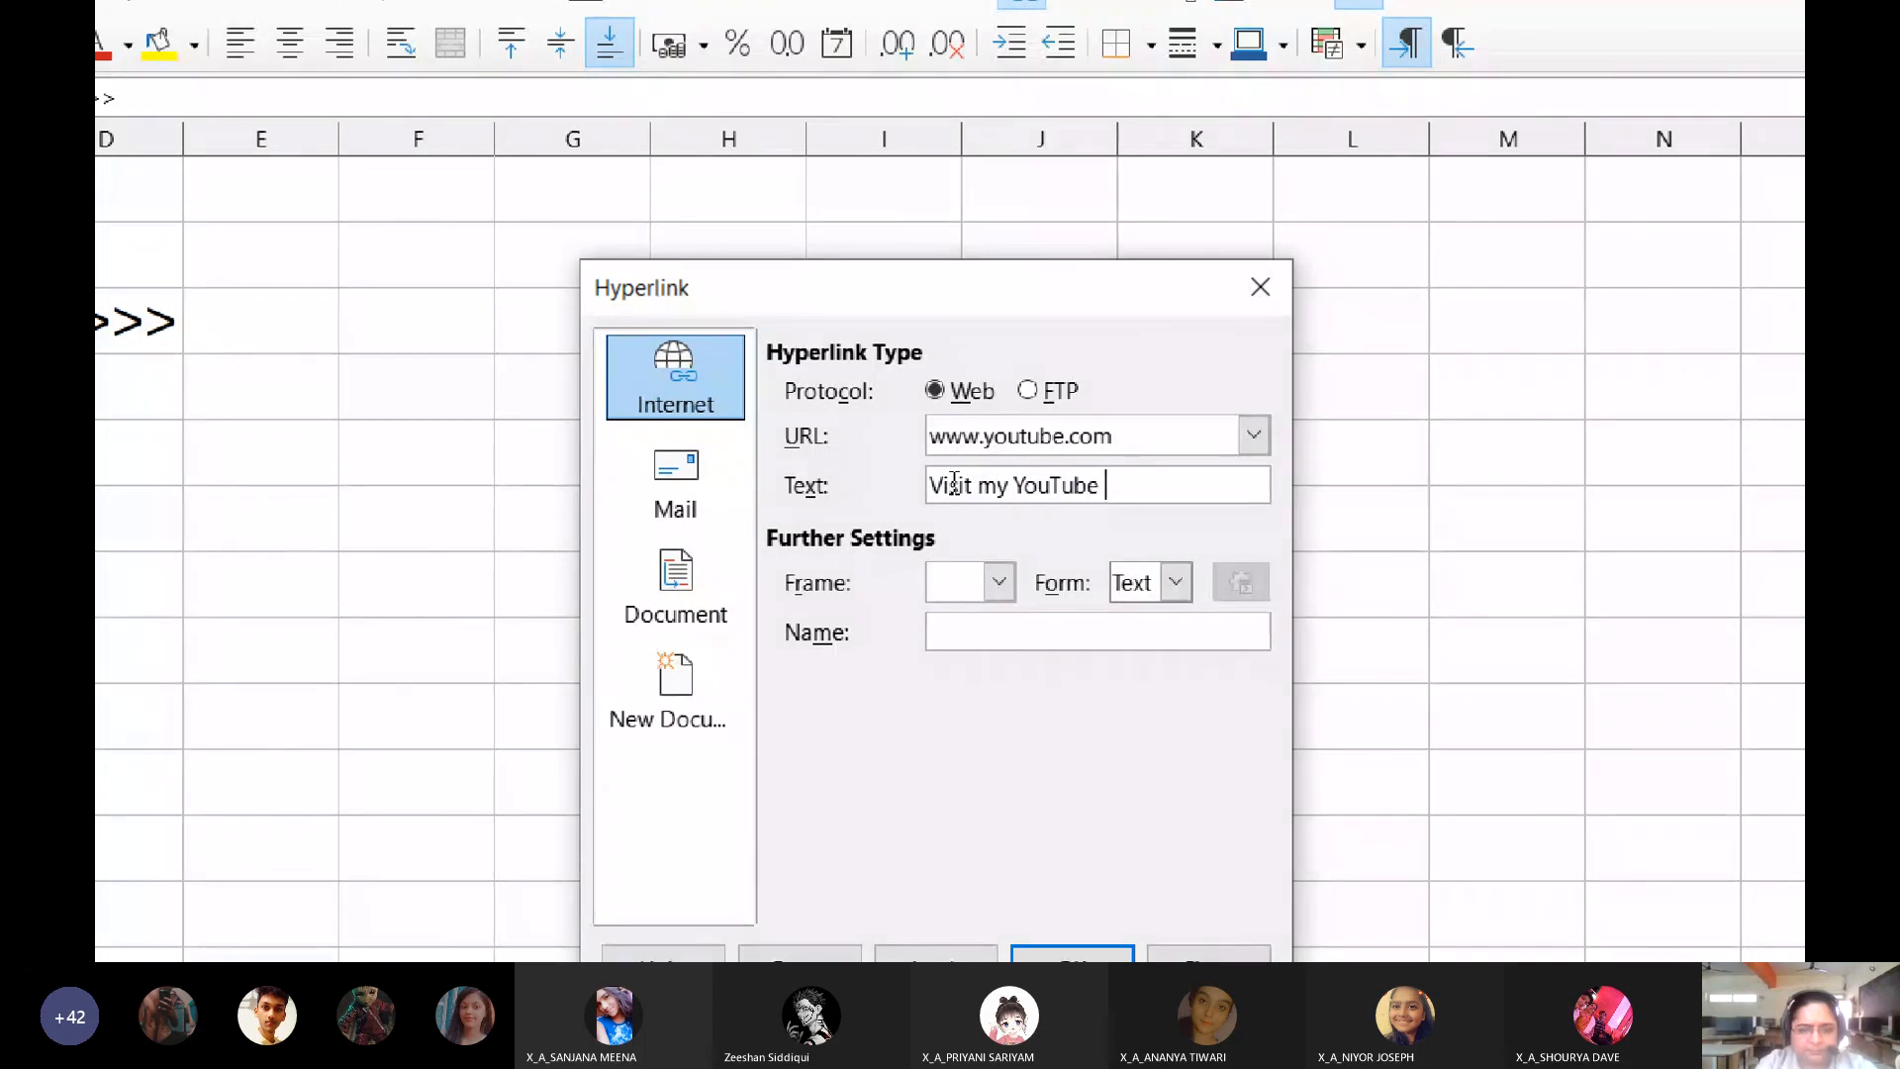
{"action": "type", "text": "annel"}
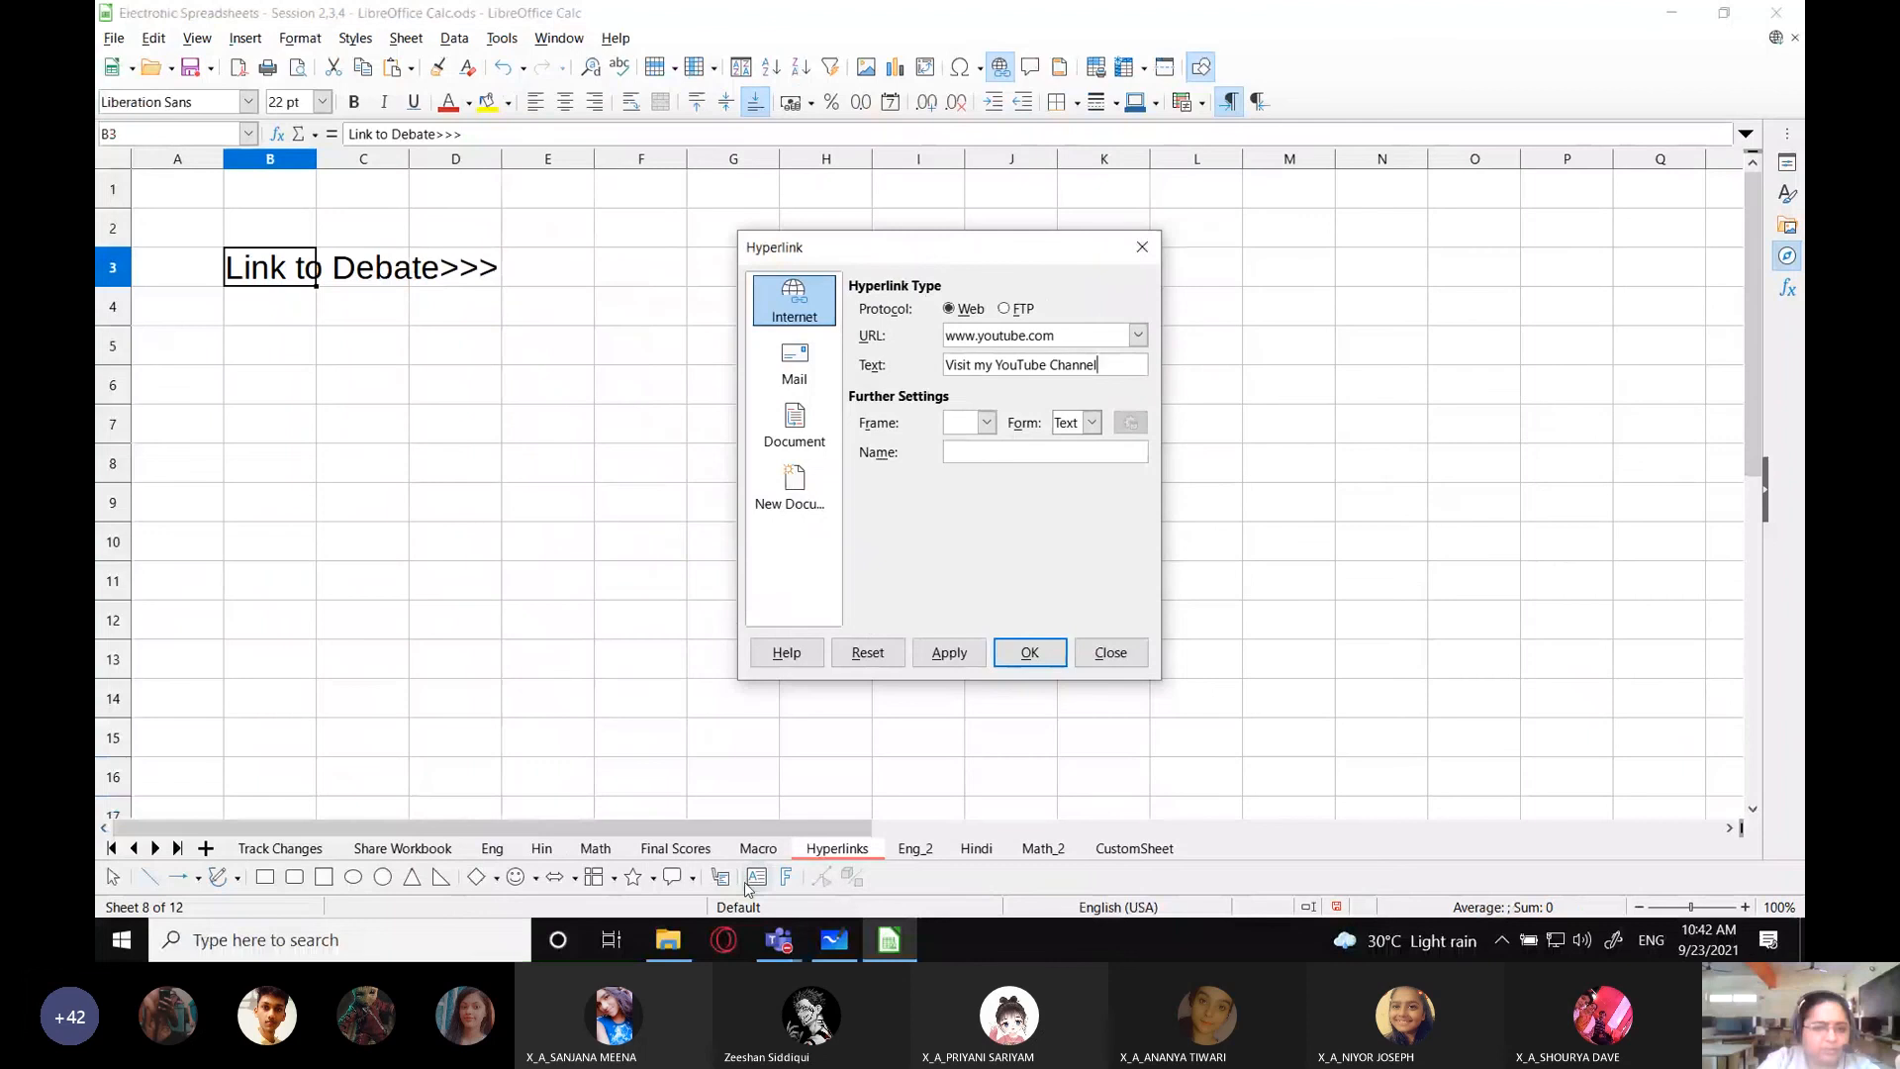
- Switch to the Opera browser and open the GCTechHub CSTutorials channel page from YouTube Studio in a new tab
{"action": "left_click", "coordinate": [723, 939]}
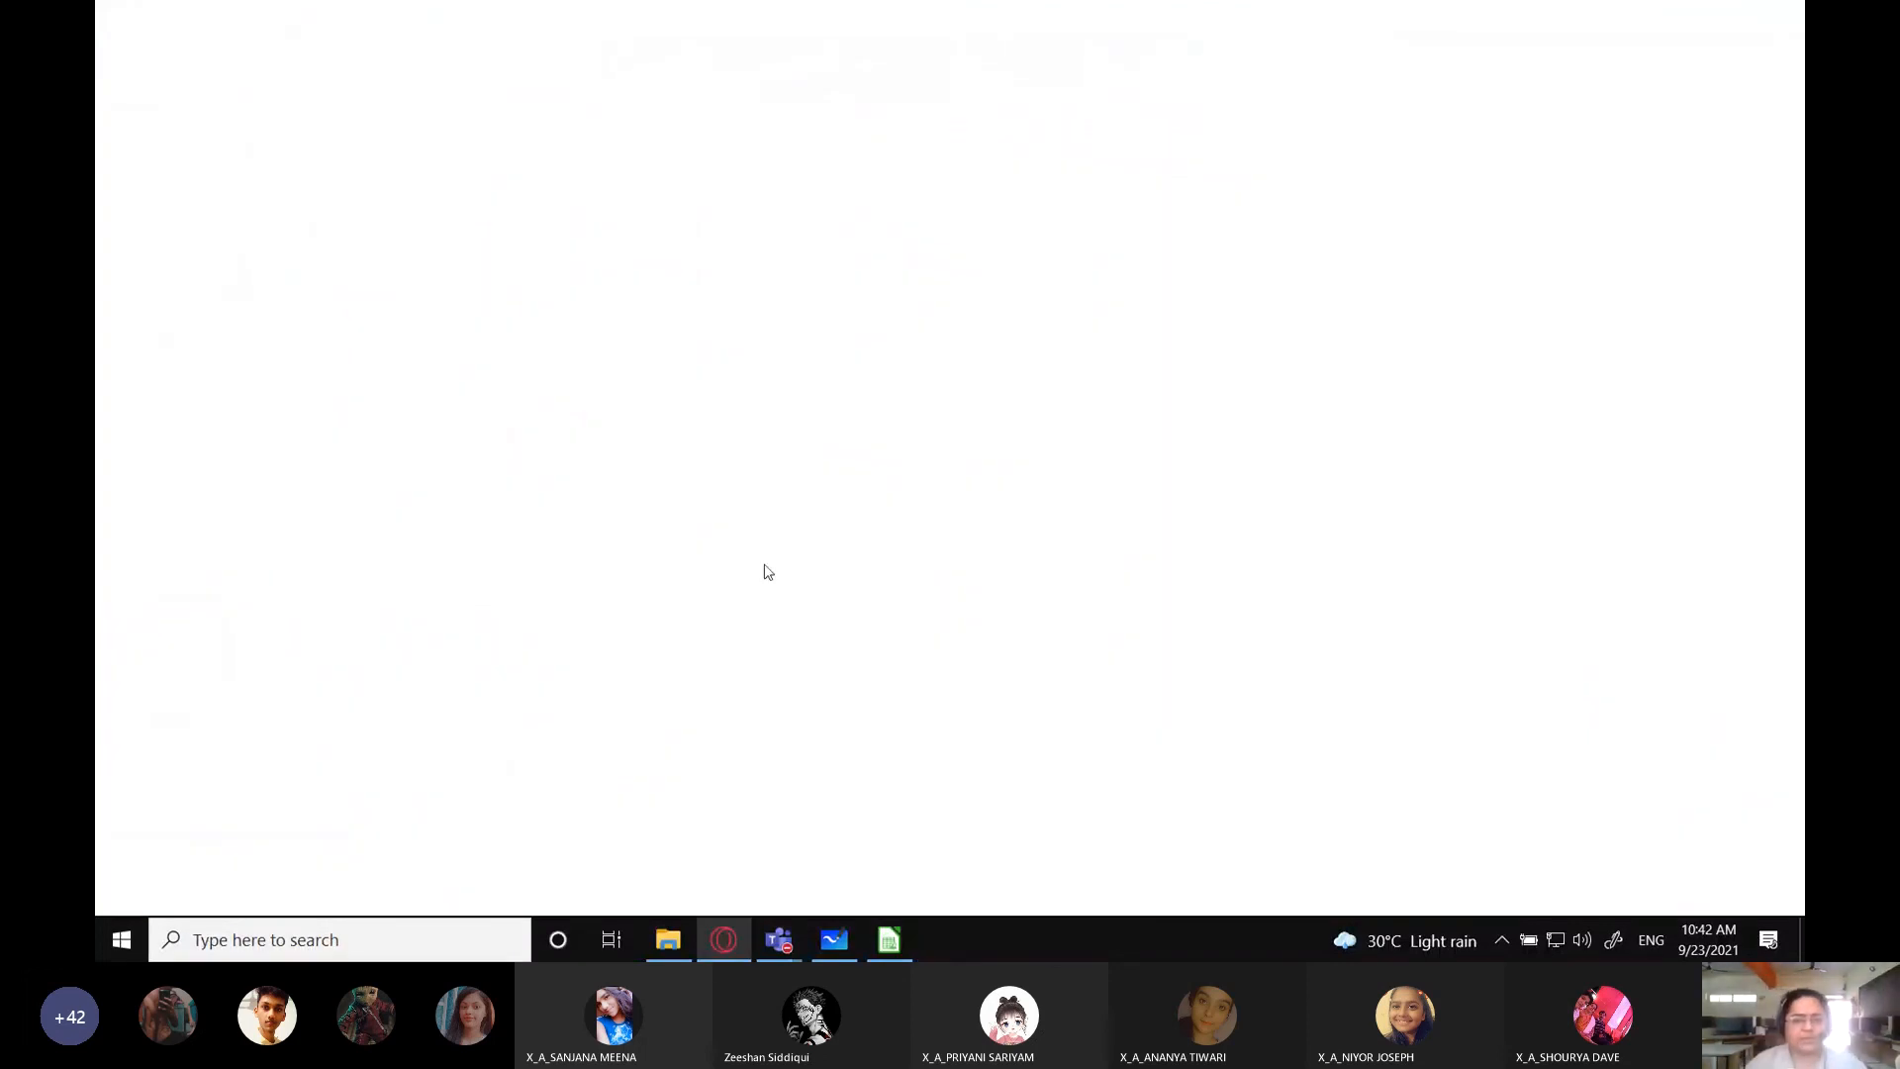
{"action": "left_click", "coordinate": [382, 18]}
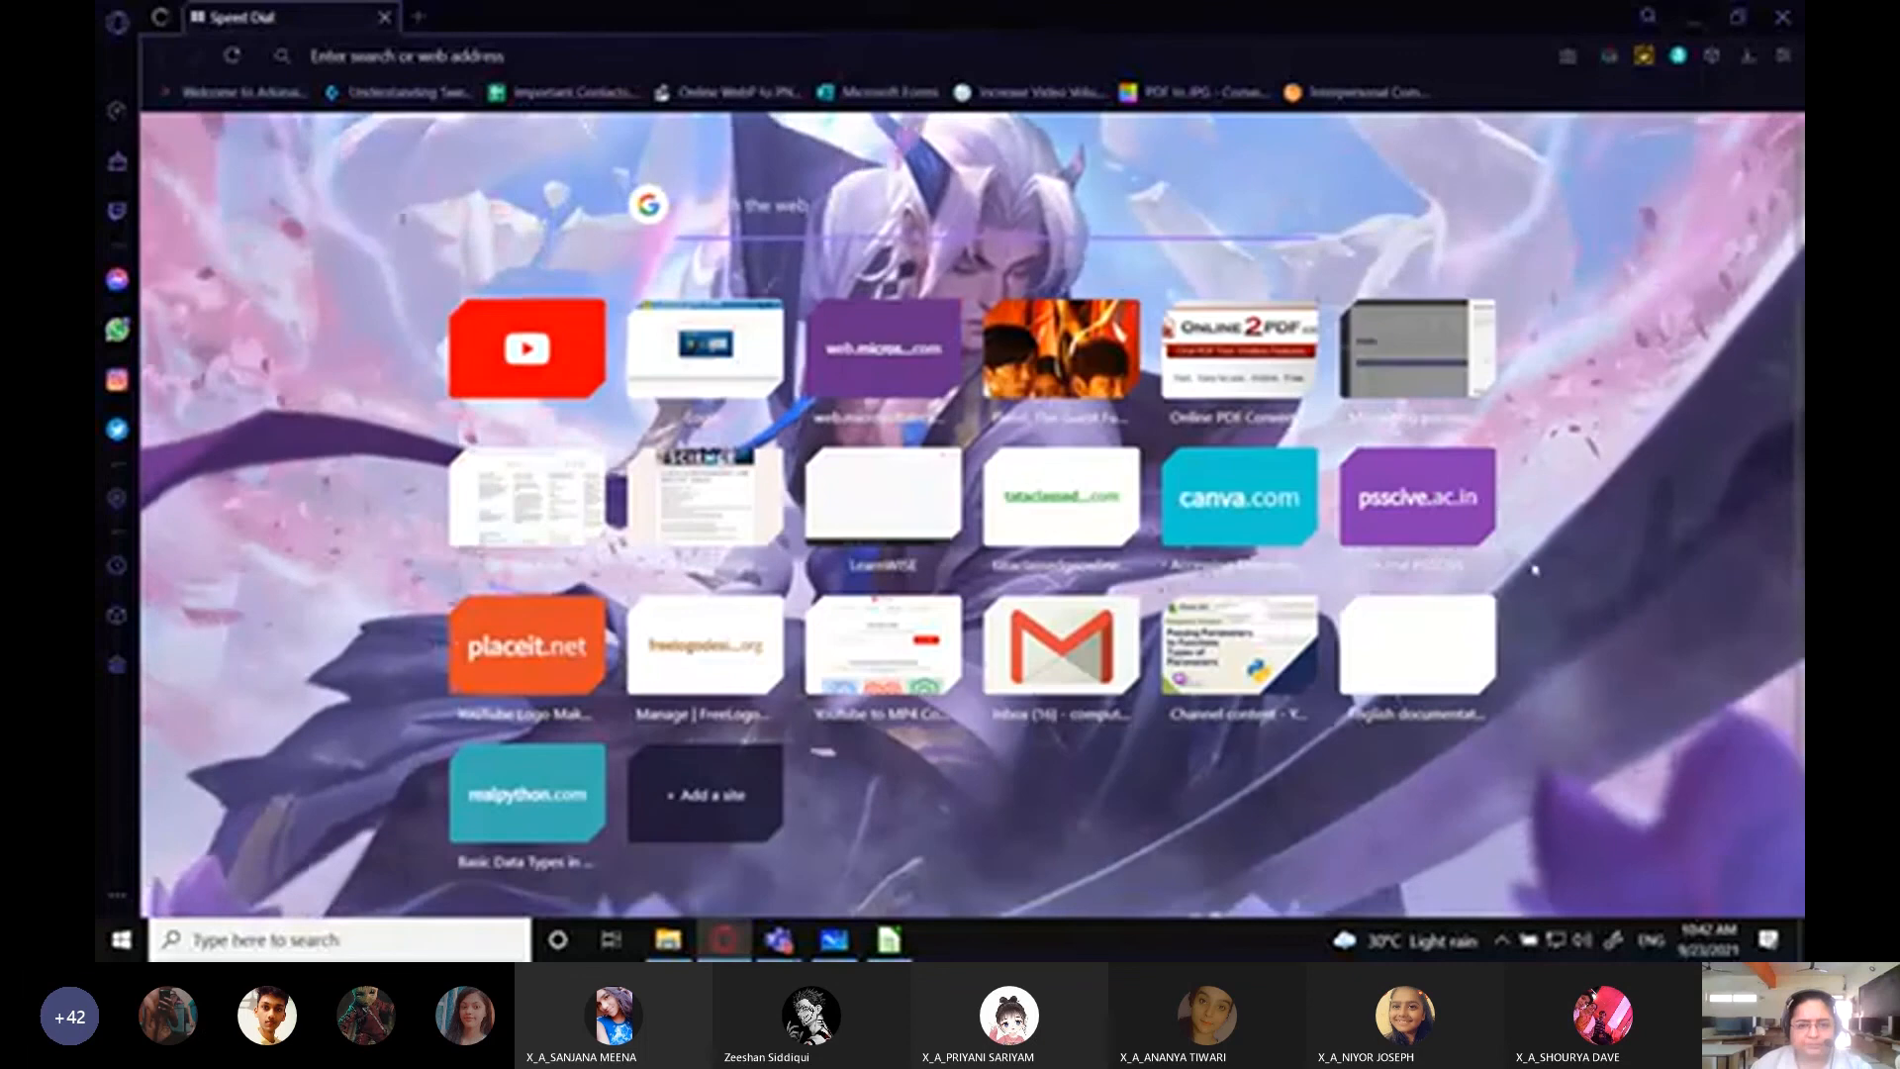
{"action": "left_click", "coordinate": [1222, 653]}
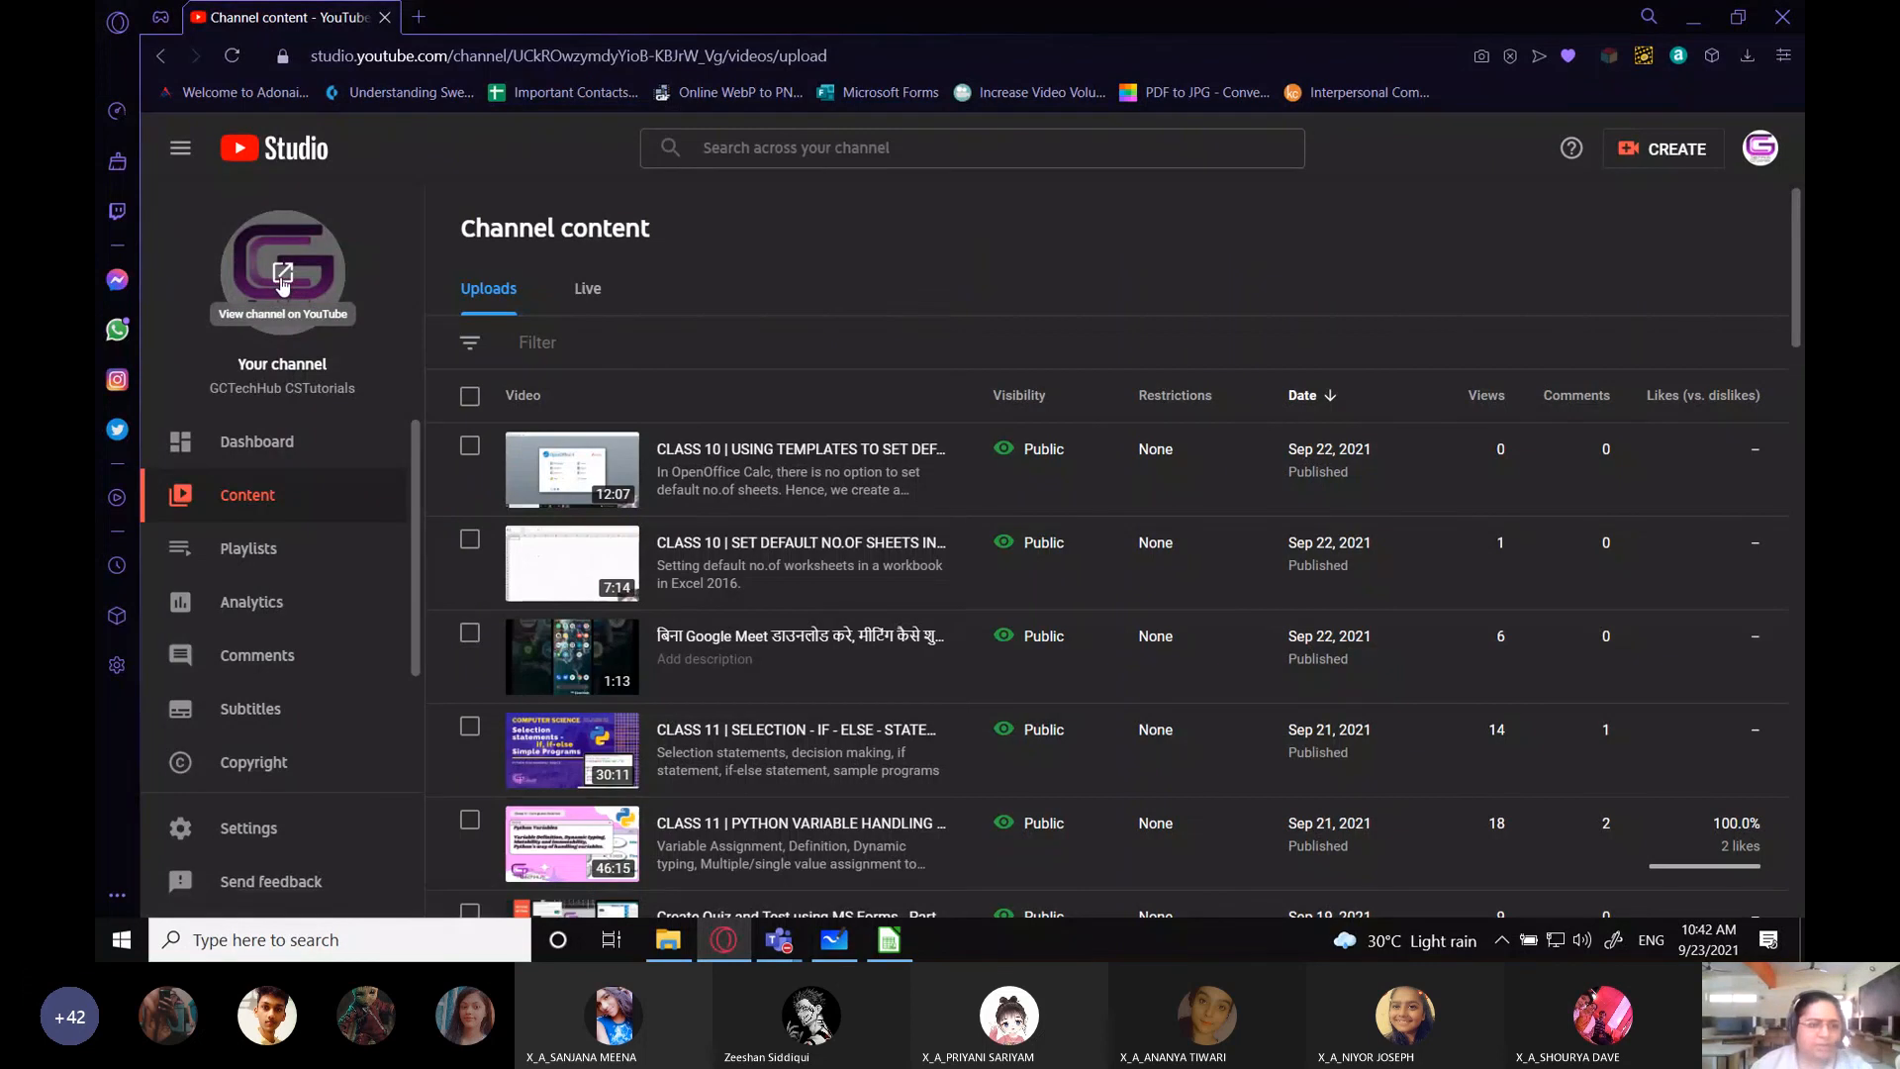
{"action": "right_click", "coordinate": [284, 281]}
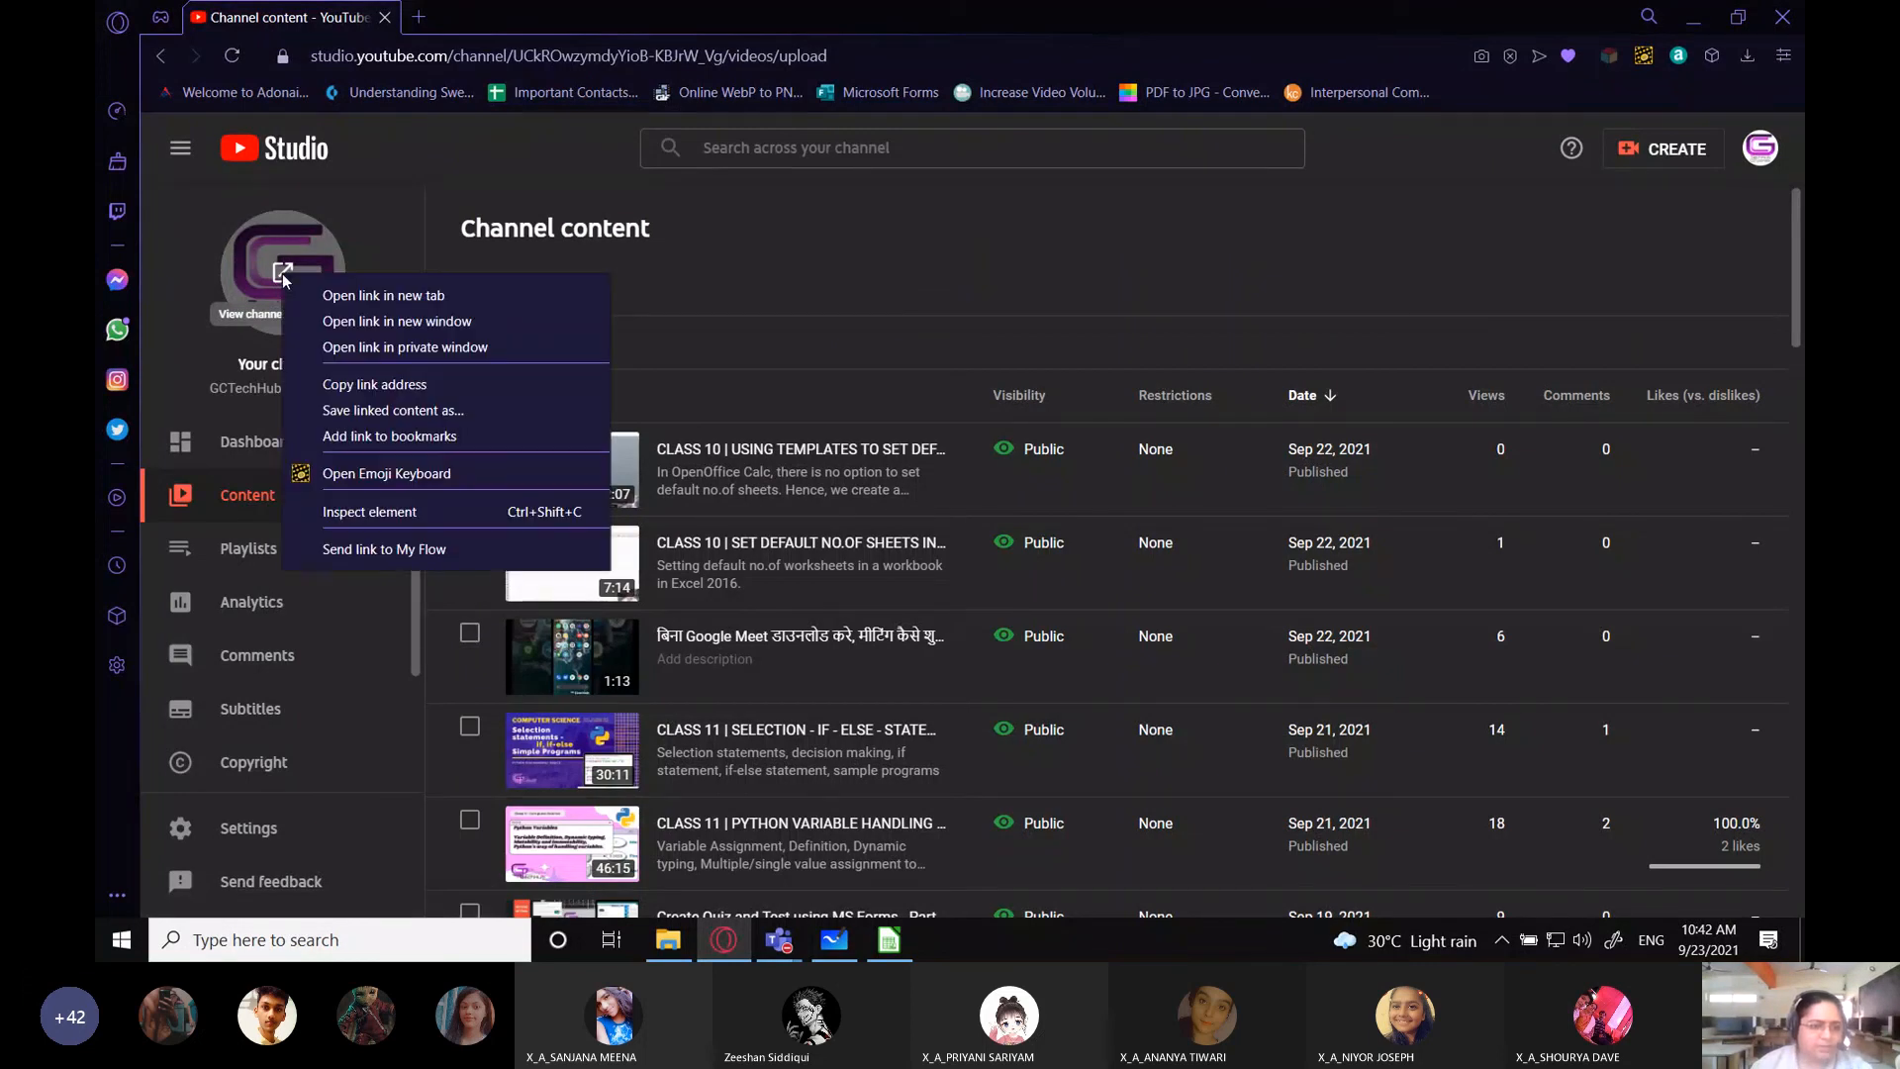
{"action": "left_click", "coordinate": [384, 295]}
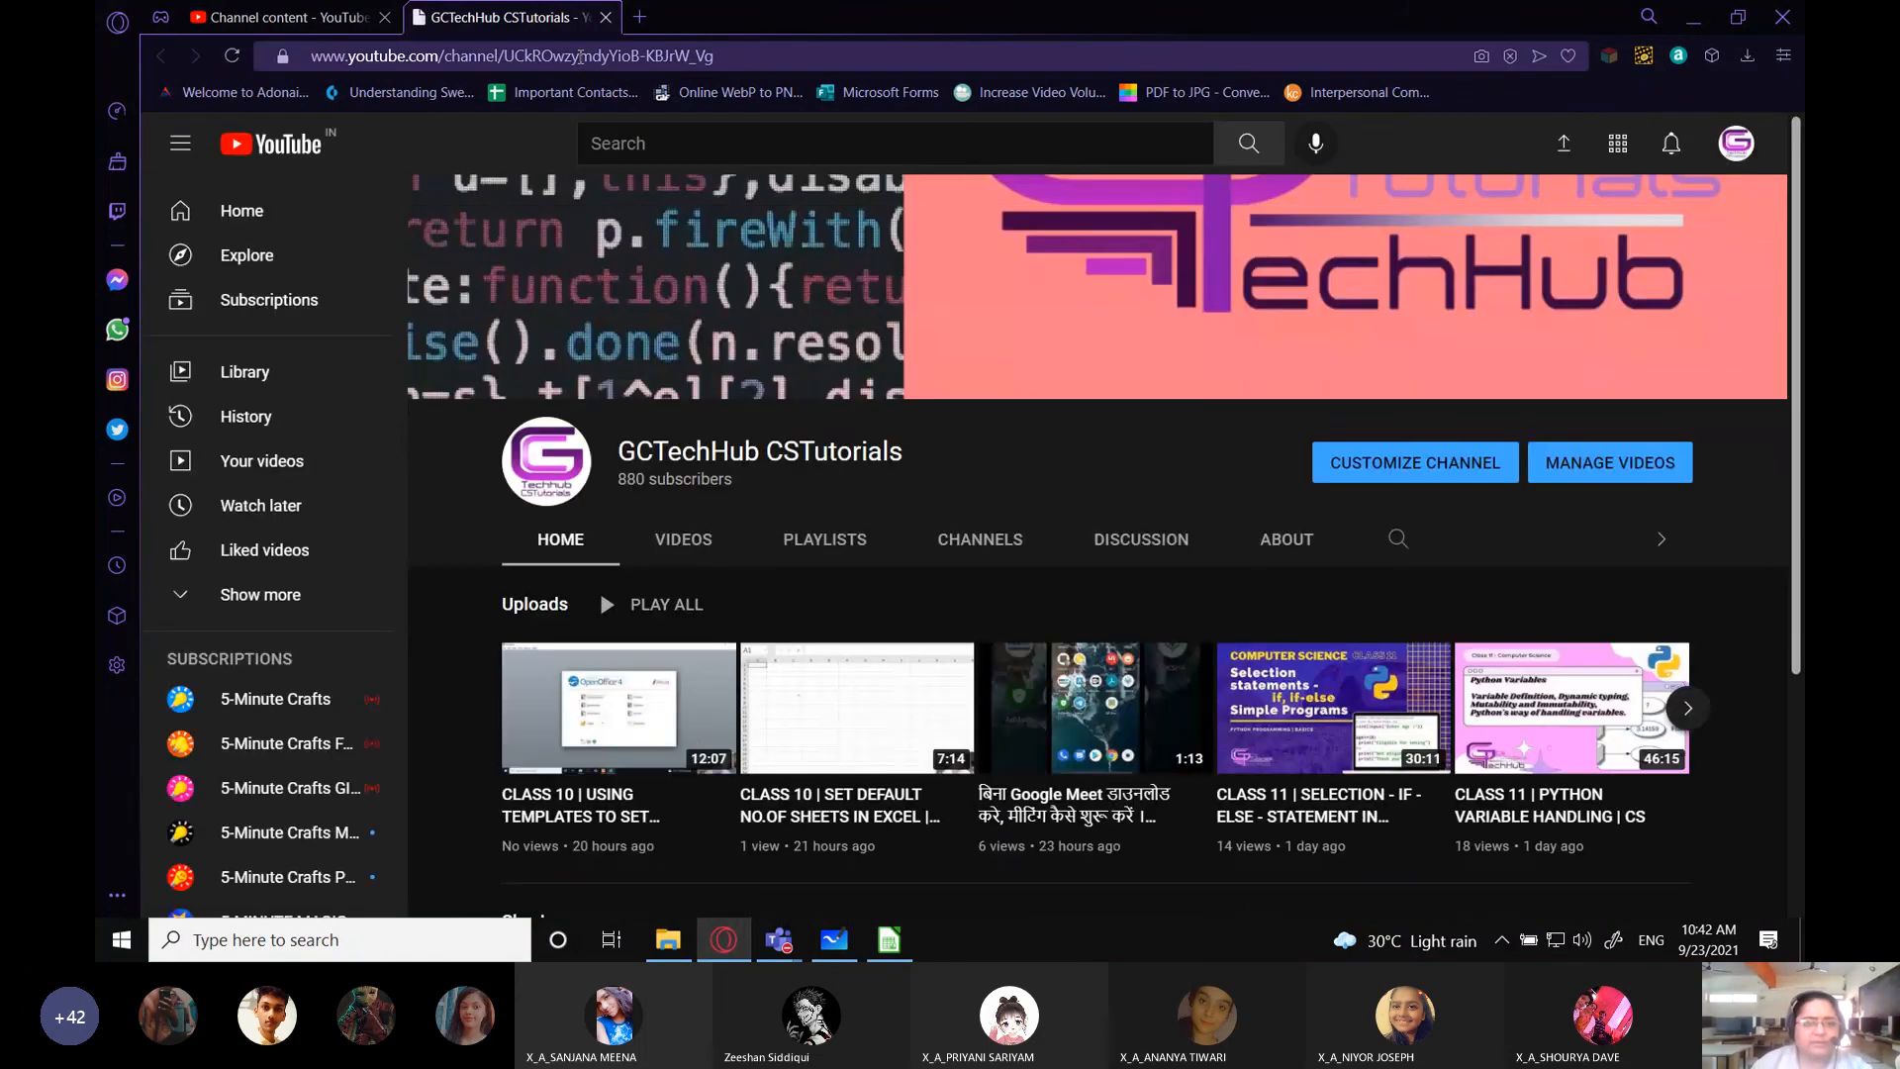
- Copy the web address of the channel page, close its tab and return to LibreOffice Calc
{"action": "left_click", "coordinate": [676, 56]}
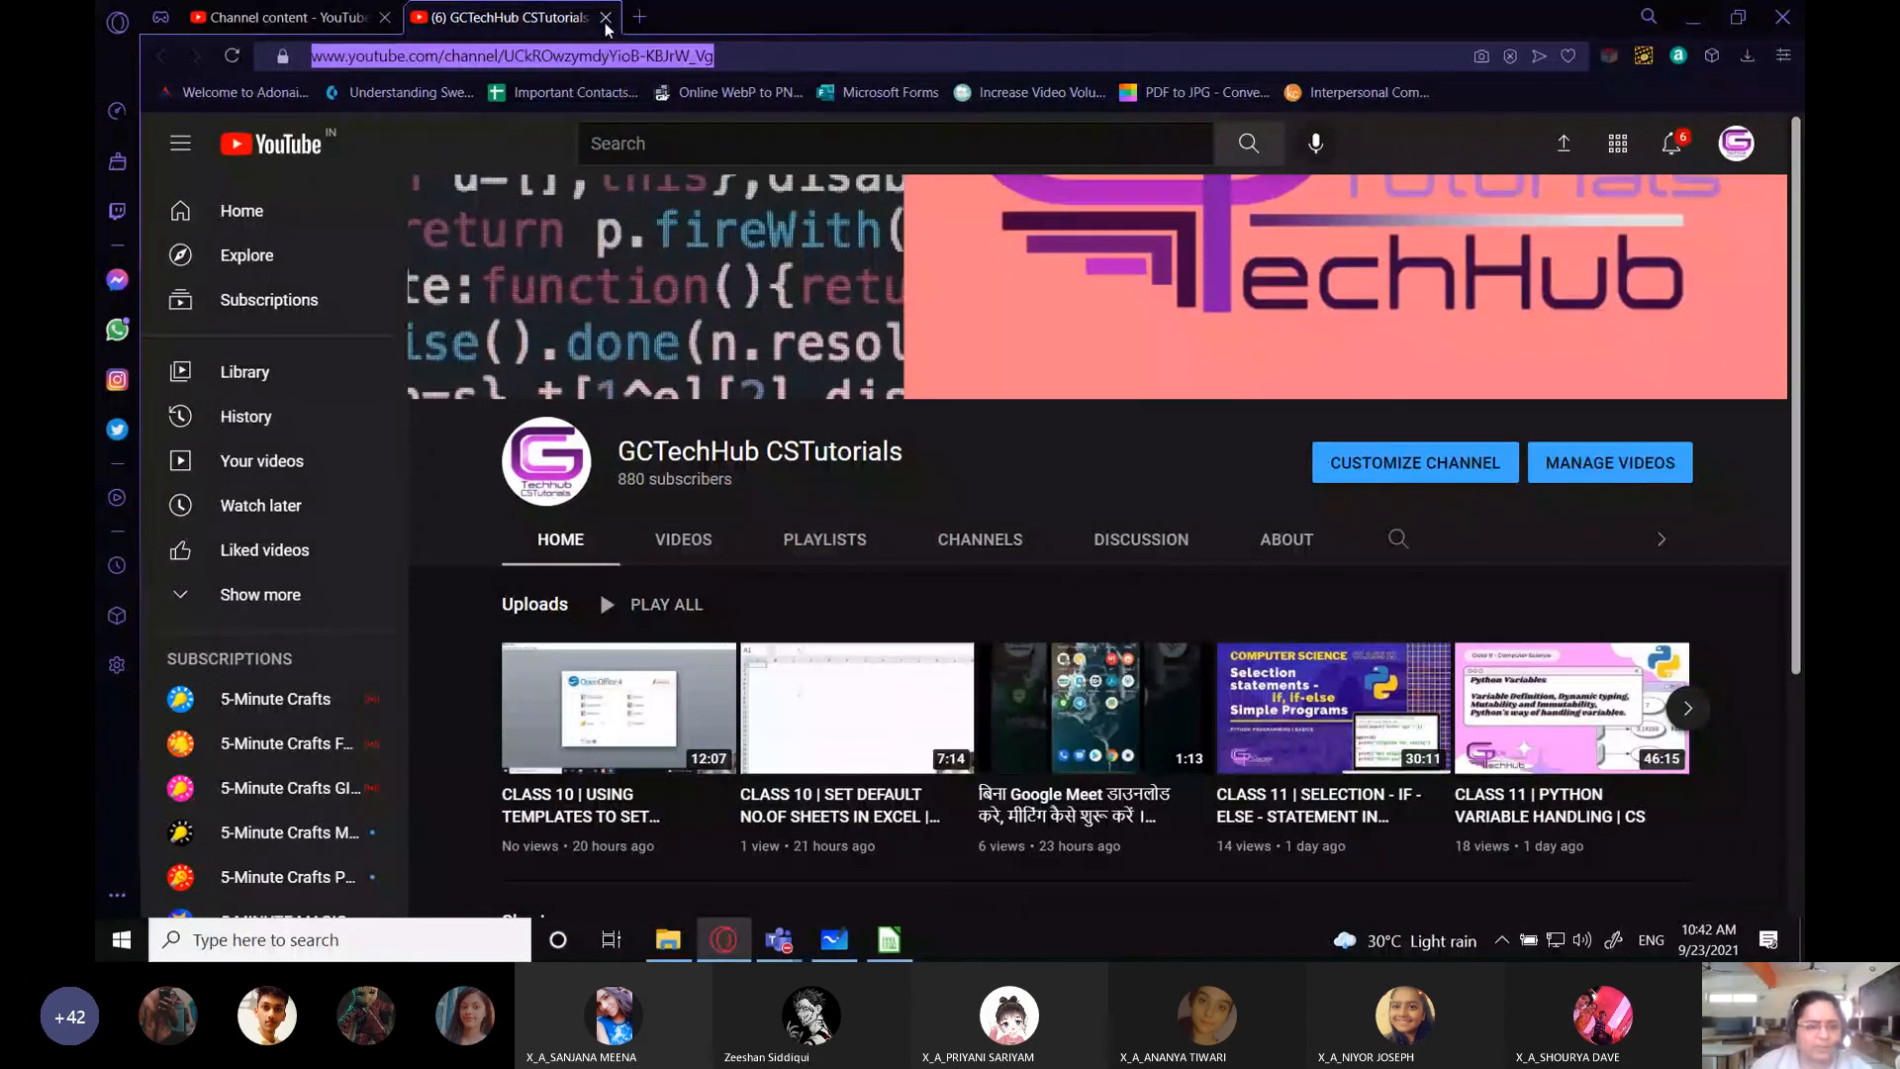
{"action": "left_click", "coordinate": [605, 17]}
{"action": "left_click", "coordinate": [889, 940]}
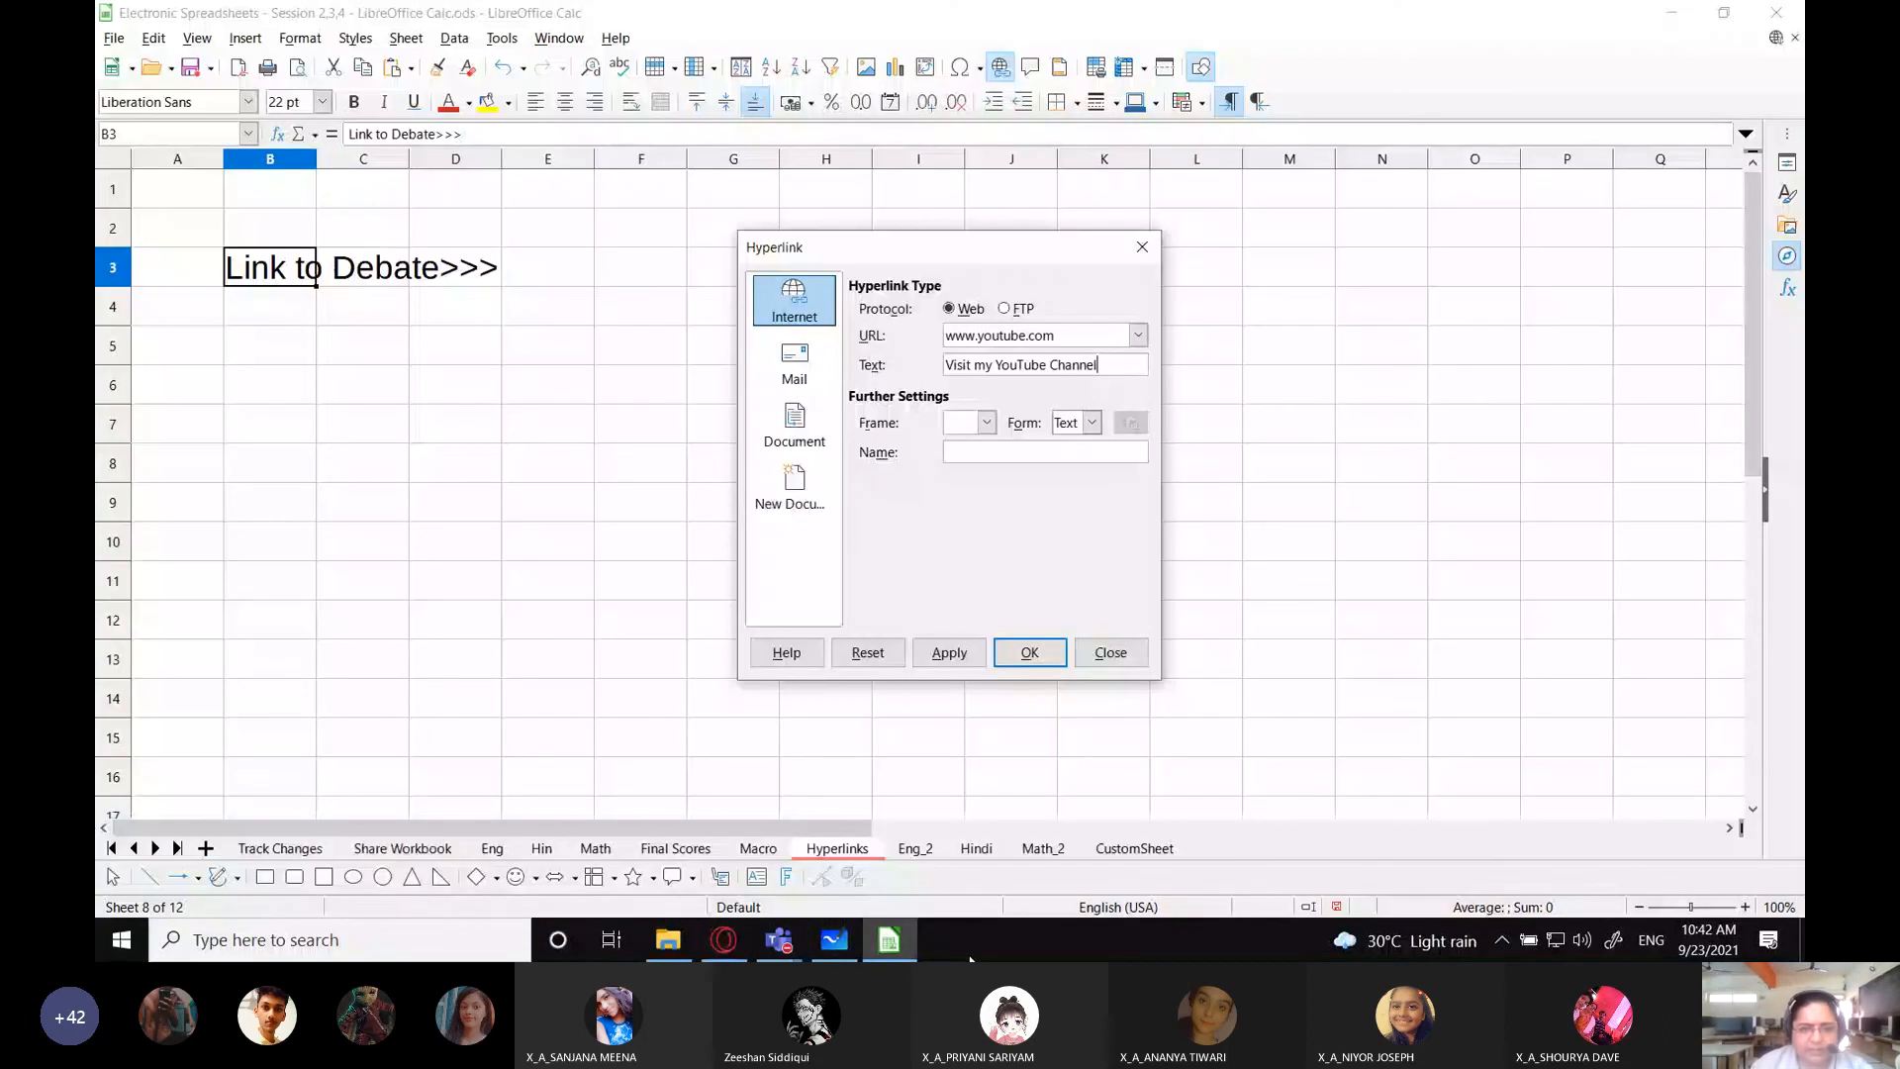
- Replace the hyperlink's URL with the copied channel address, extend its text with - GCTechHub CSTutorials, and insert it in cell B3
{"action": "double_click", "coordinate": [1072, 327]}
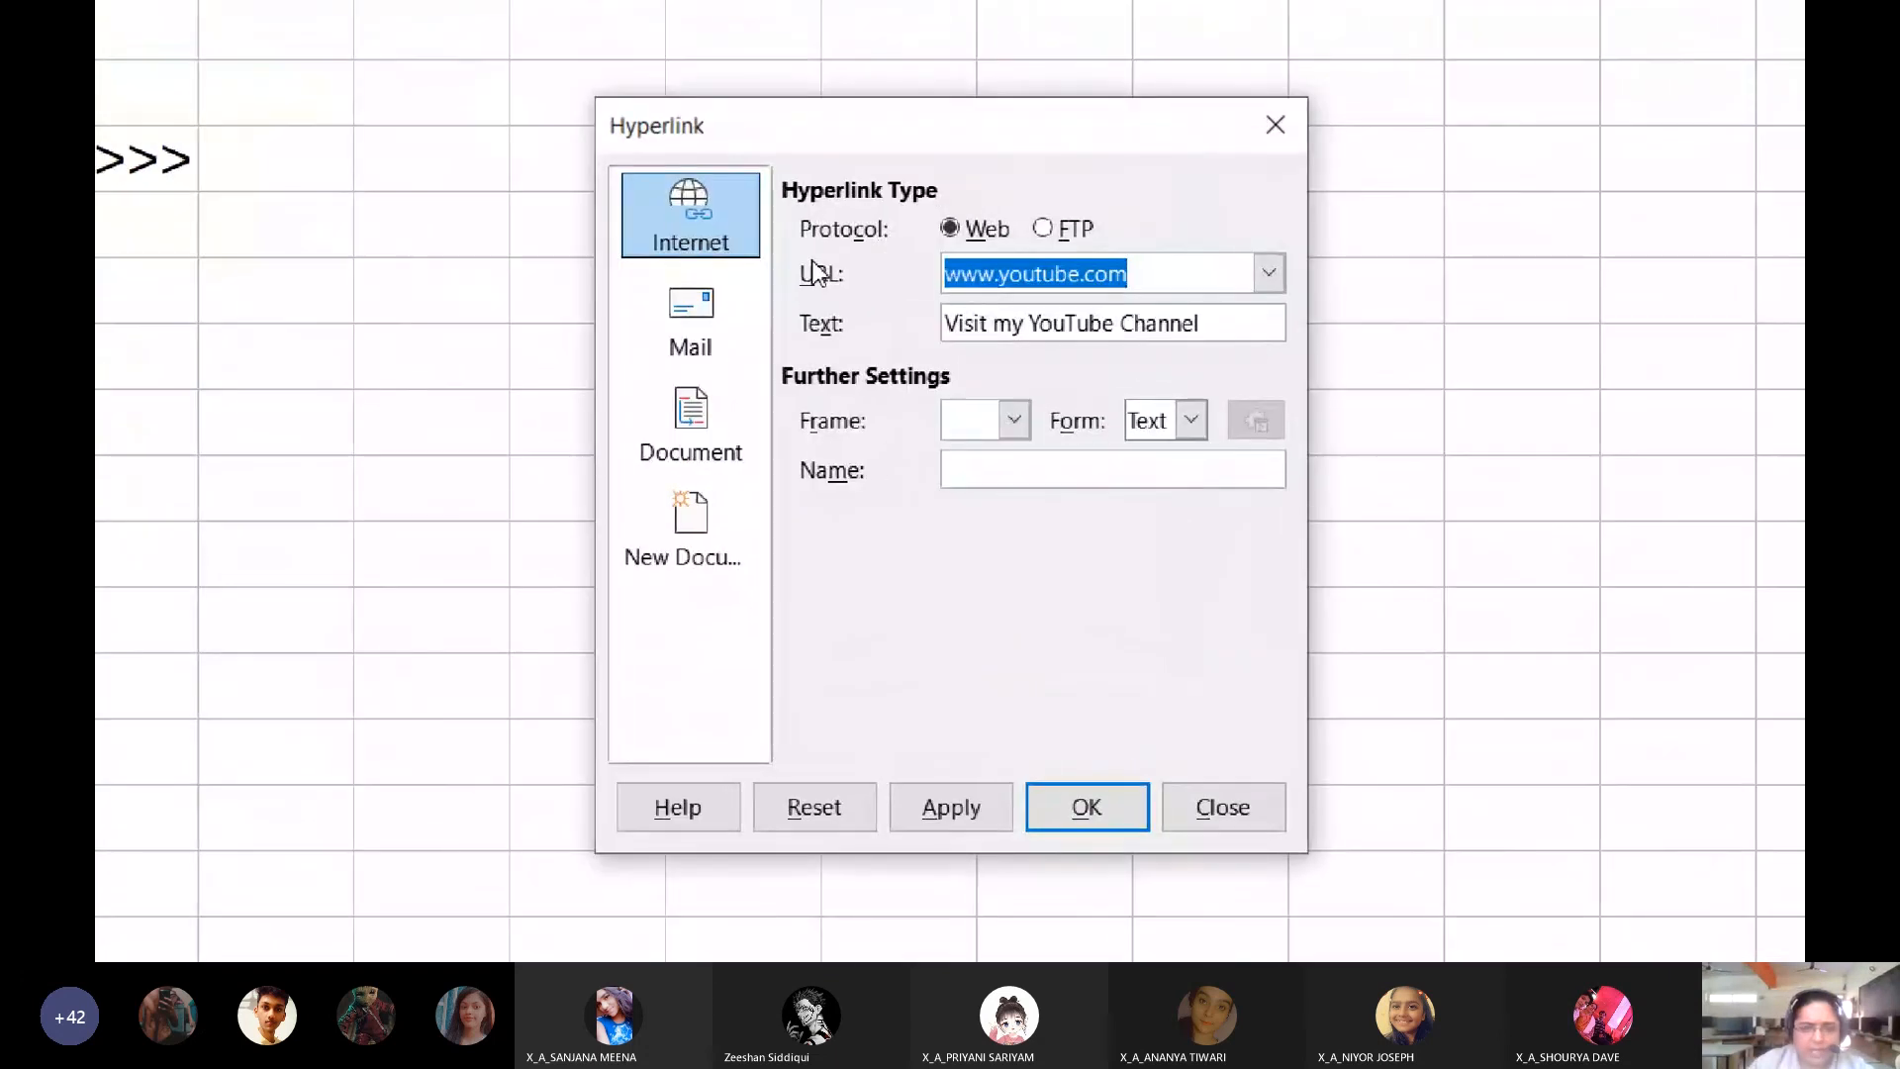
{"action": "type", "text": "https://www.youtube.com/channel/UCkROwzymdyYio8-KBJrW_Vg"}
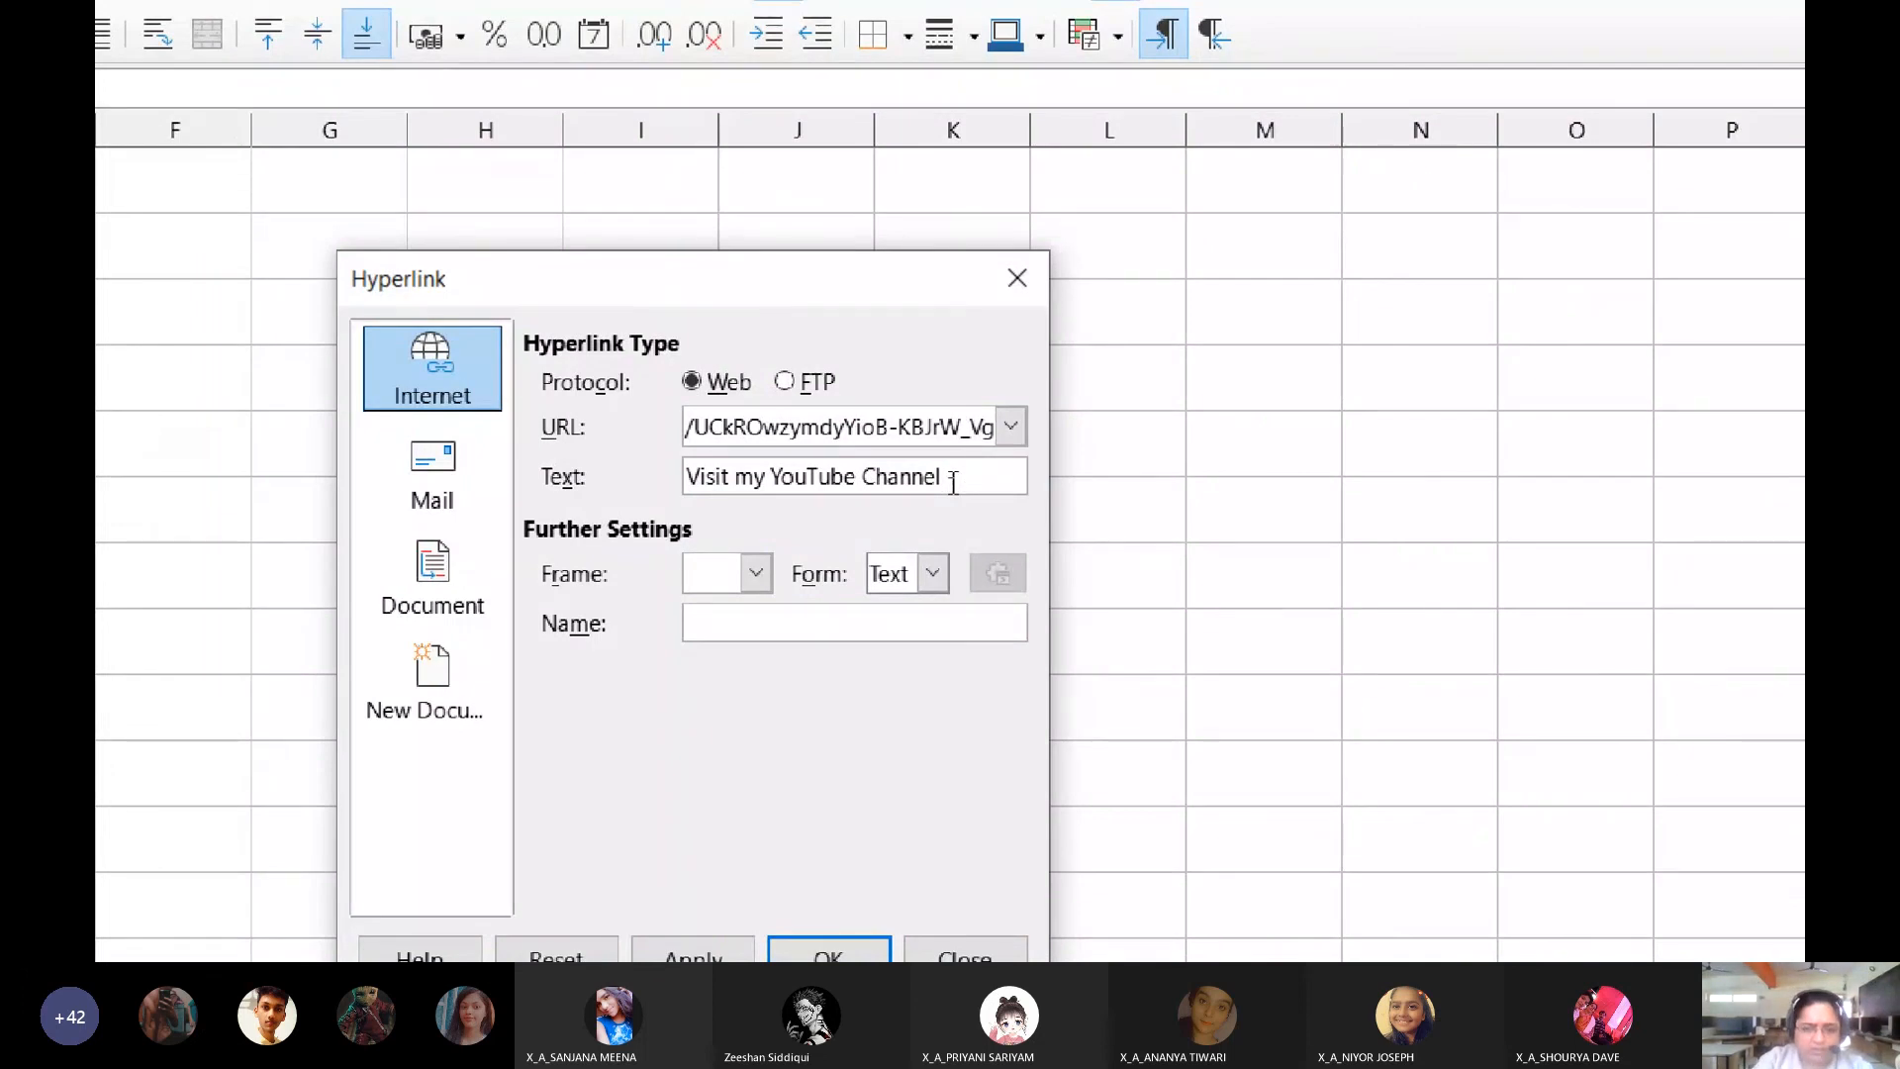
{"action": "type", "text": "- GCTechHub CS"}
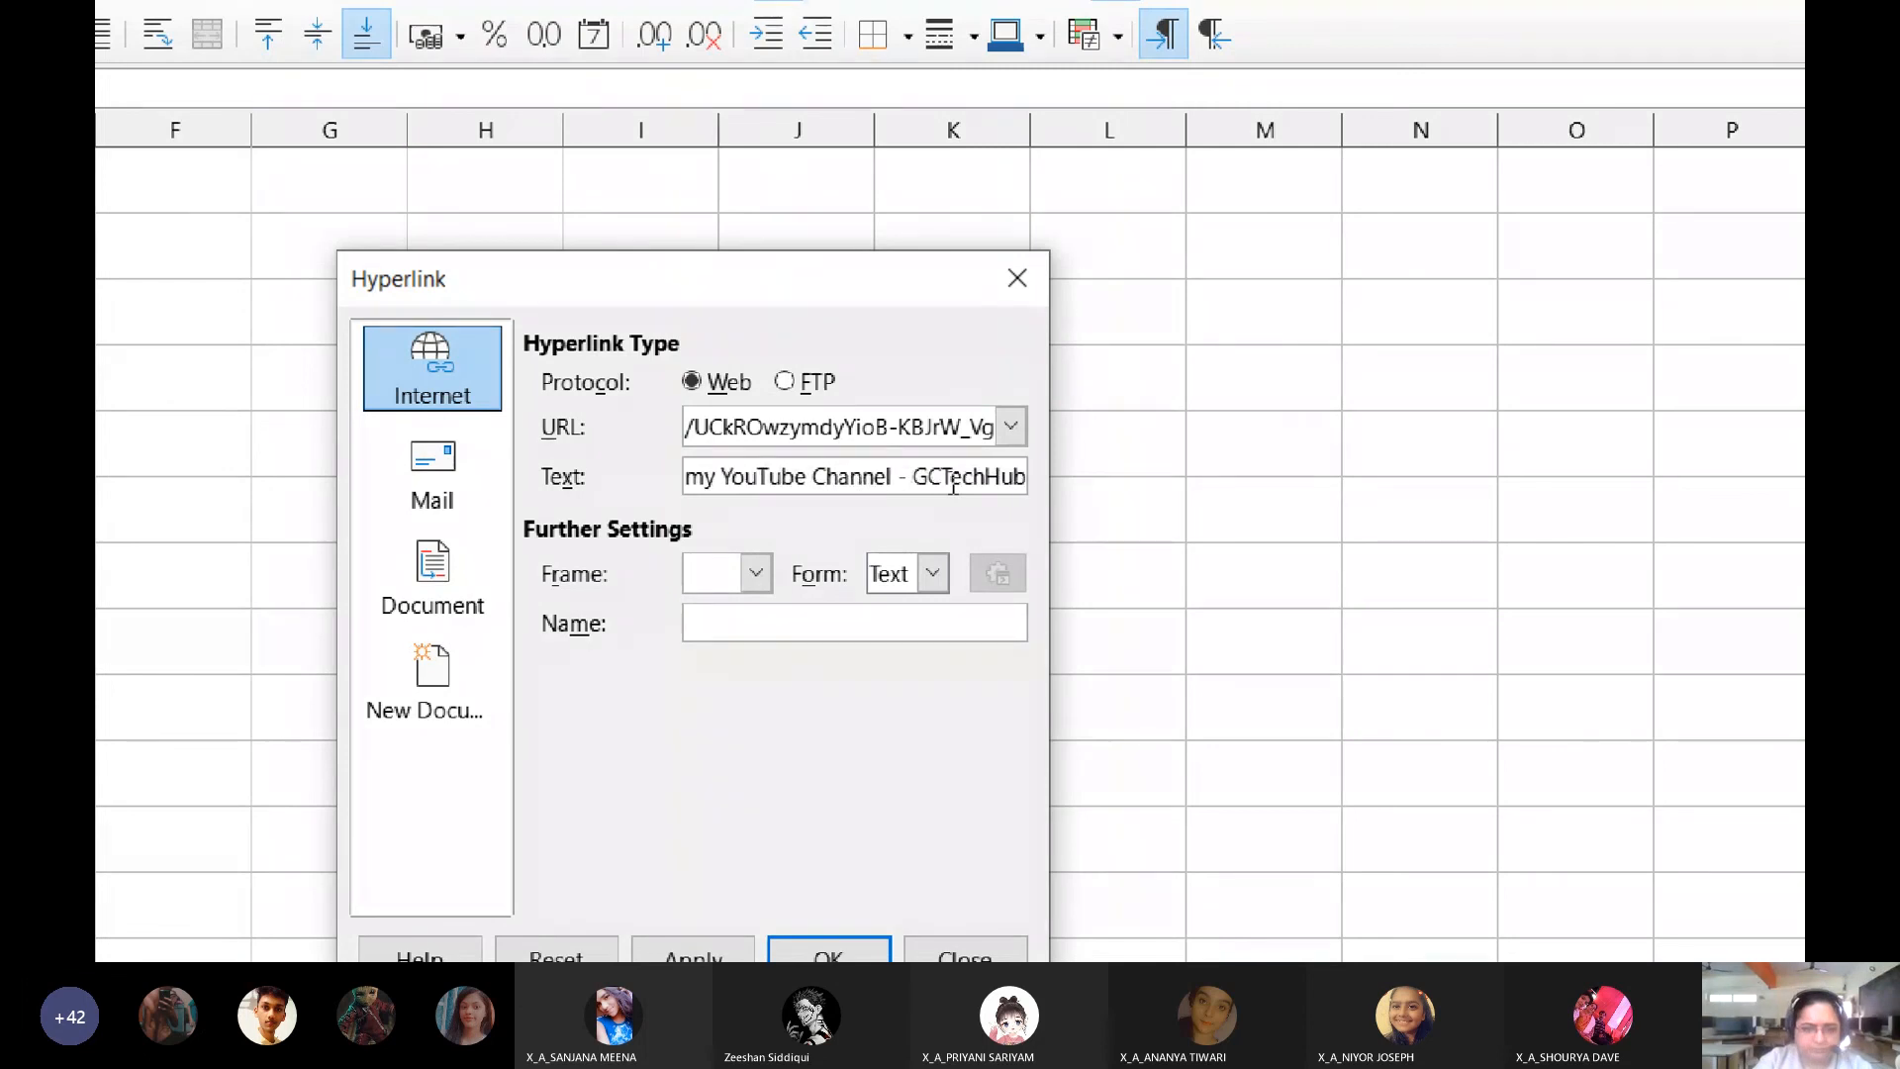
{"action": "type", "text": "Tutorials"}
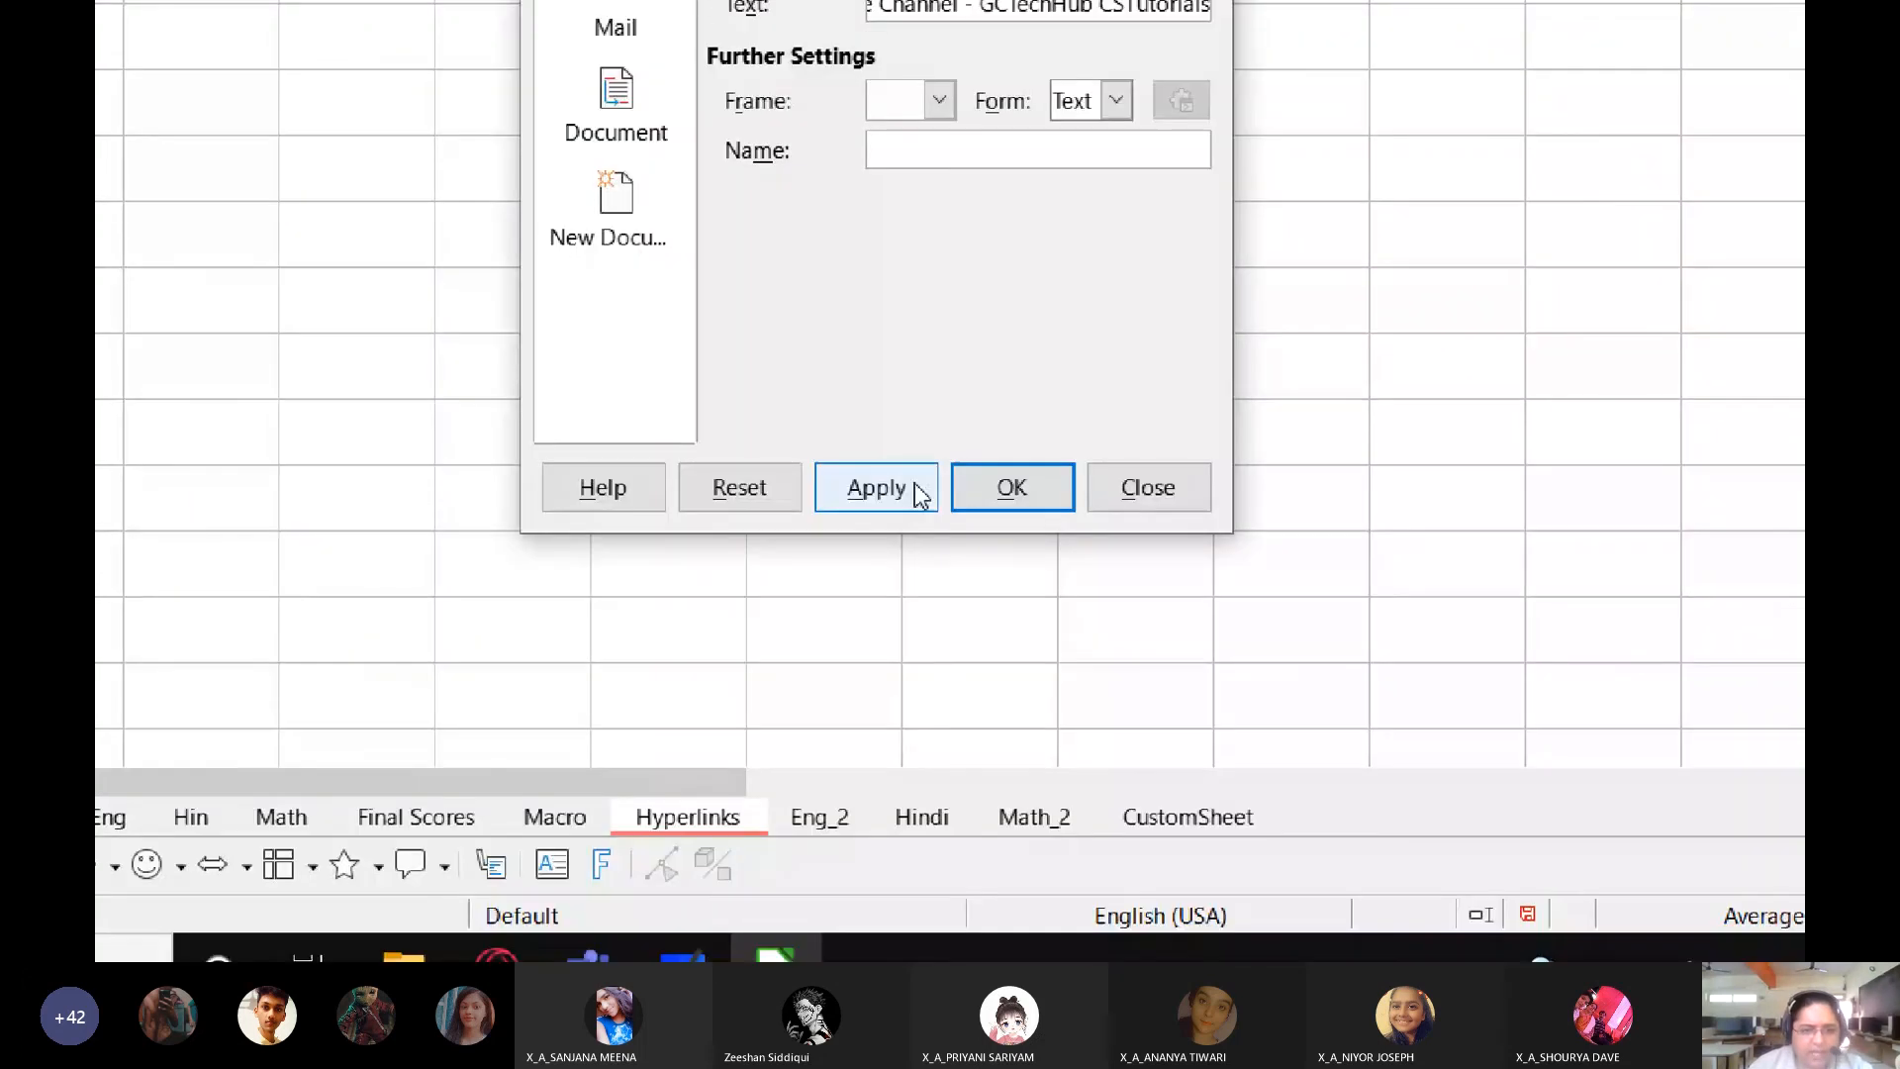
{"action": "left_click", "coordinate": [953, 489]}
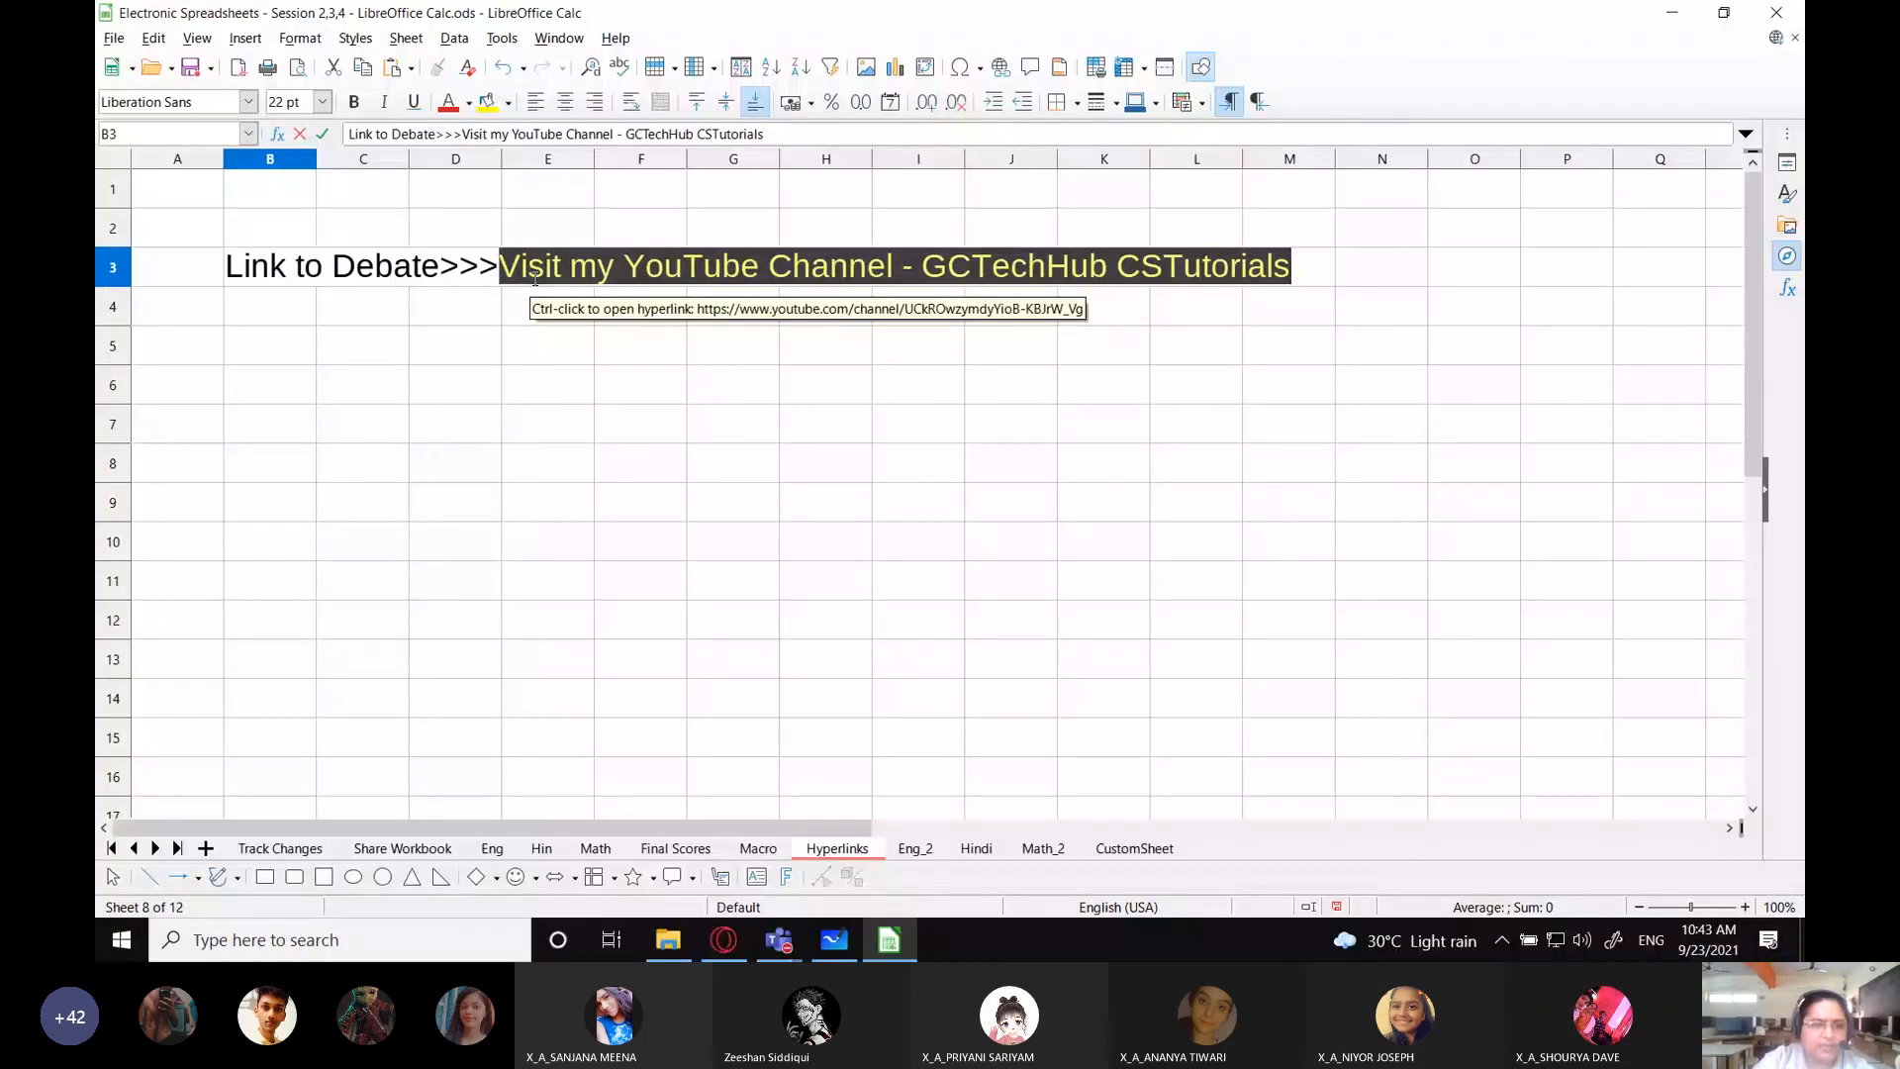
{"action": "left_click", "coordinate": [601, 346]}
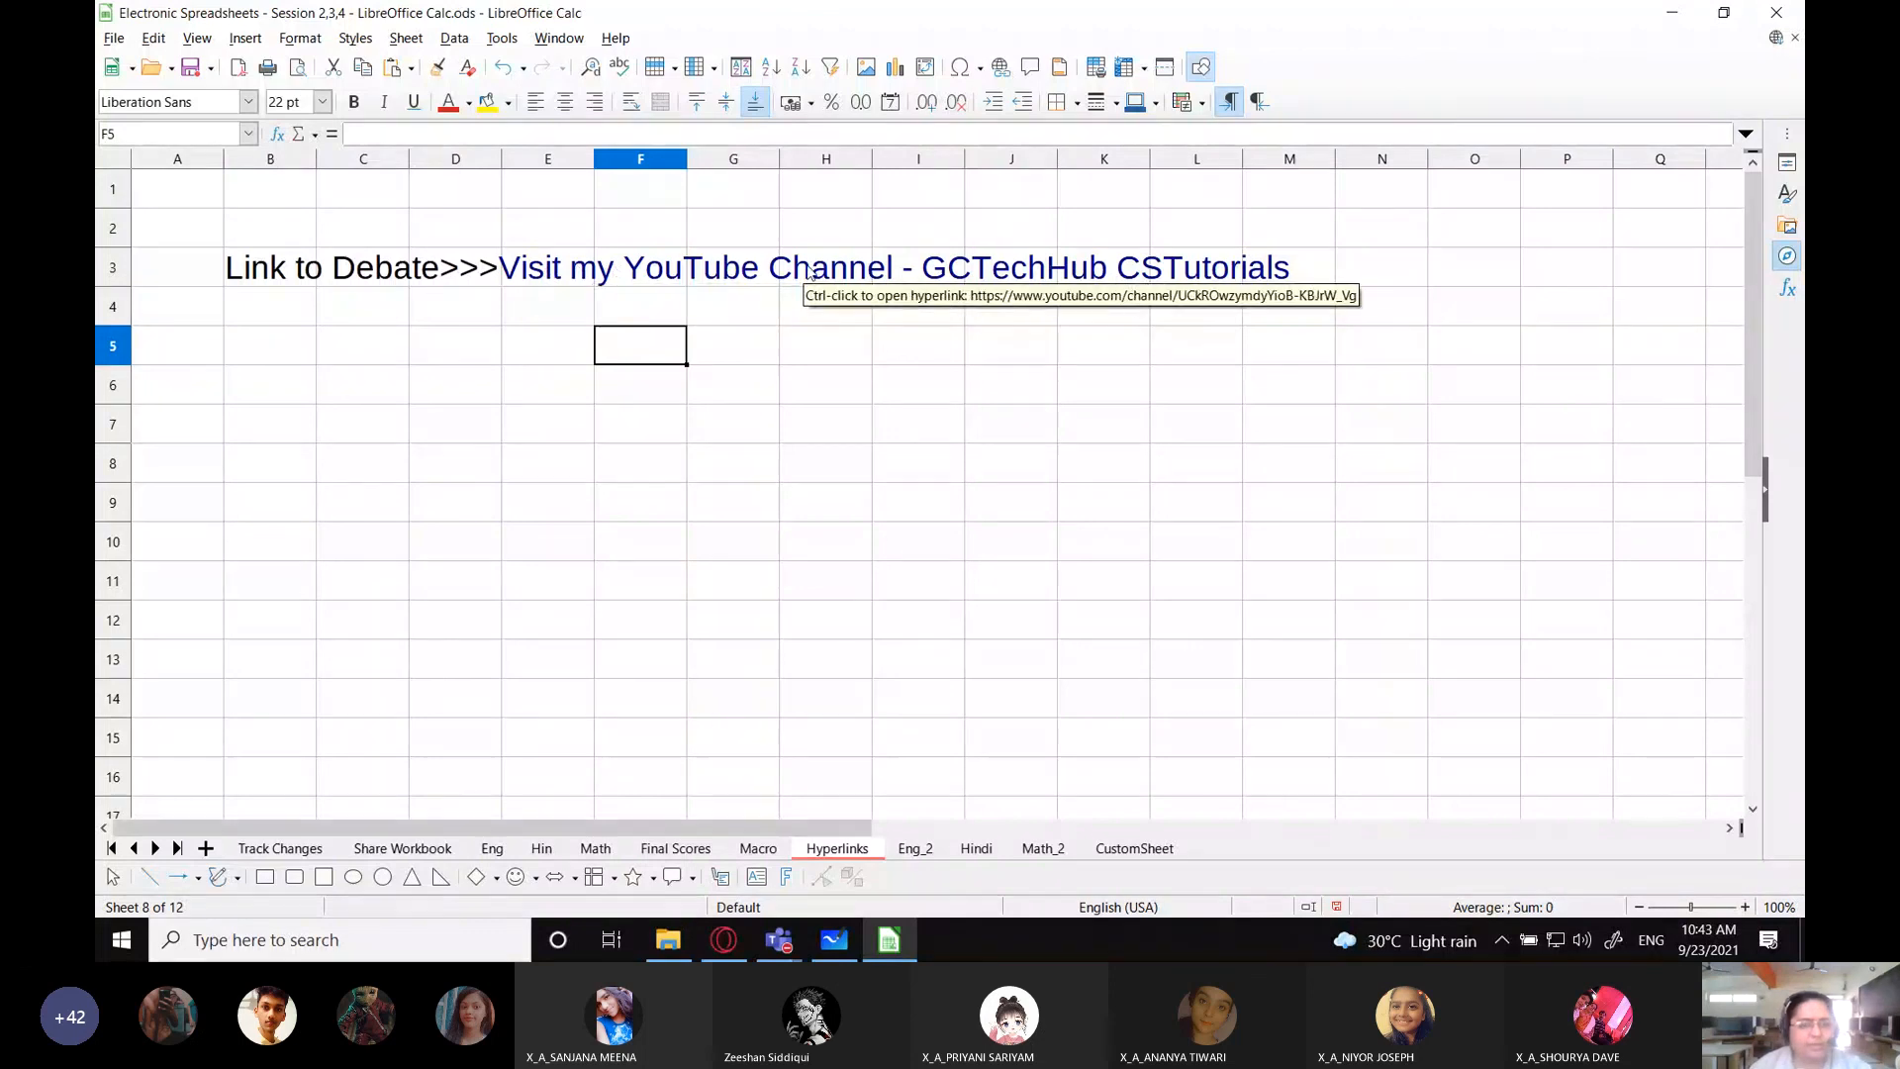
- Test the YouTube channel hyperlink in row 3, close the opened page and return to the Hyperlinks sheet in Calc
{"action": "left_click", "coordinate": [692, 274], "text": "ctrl"}
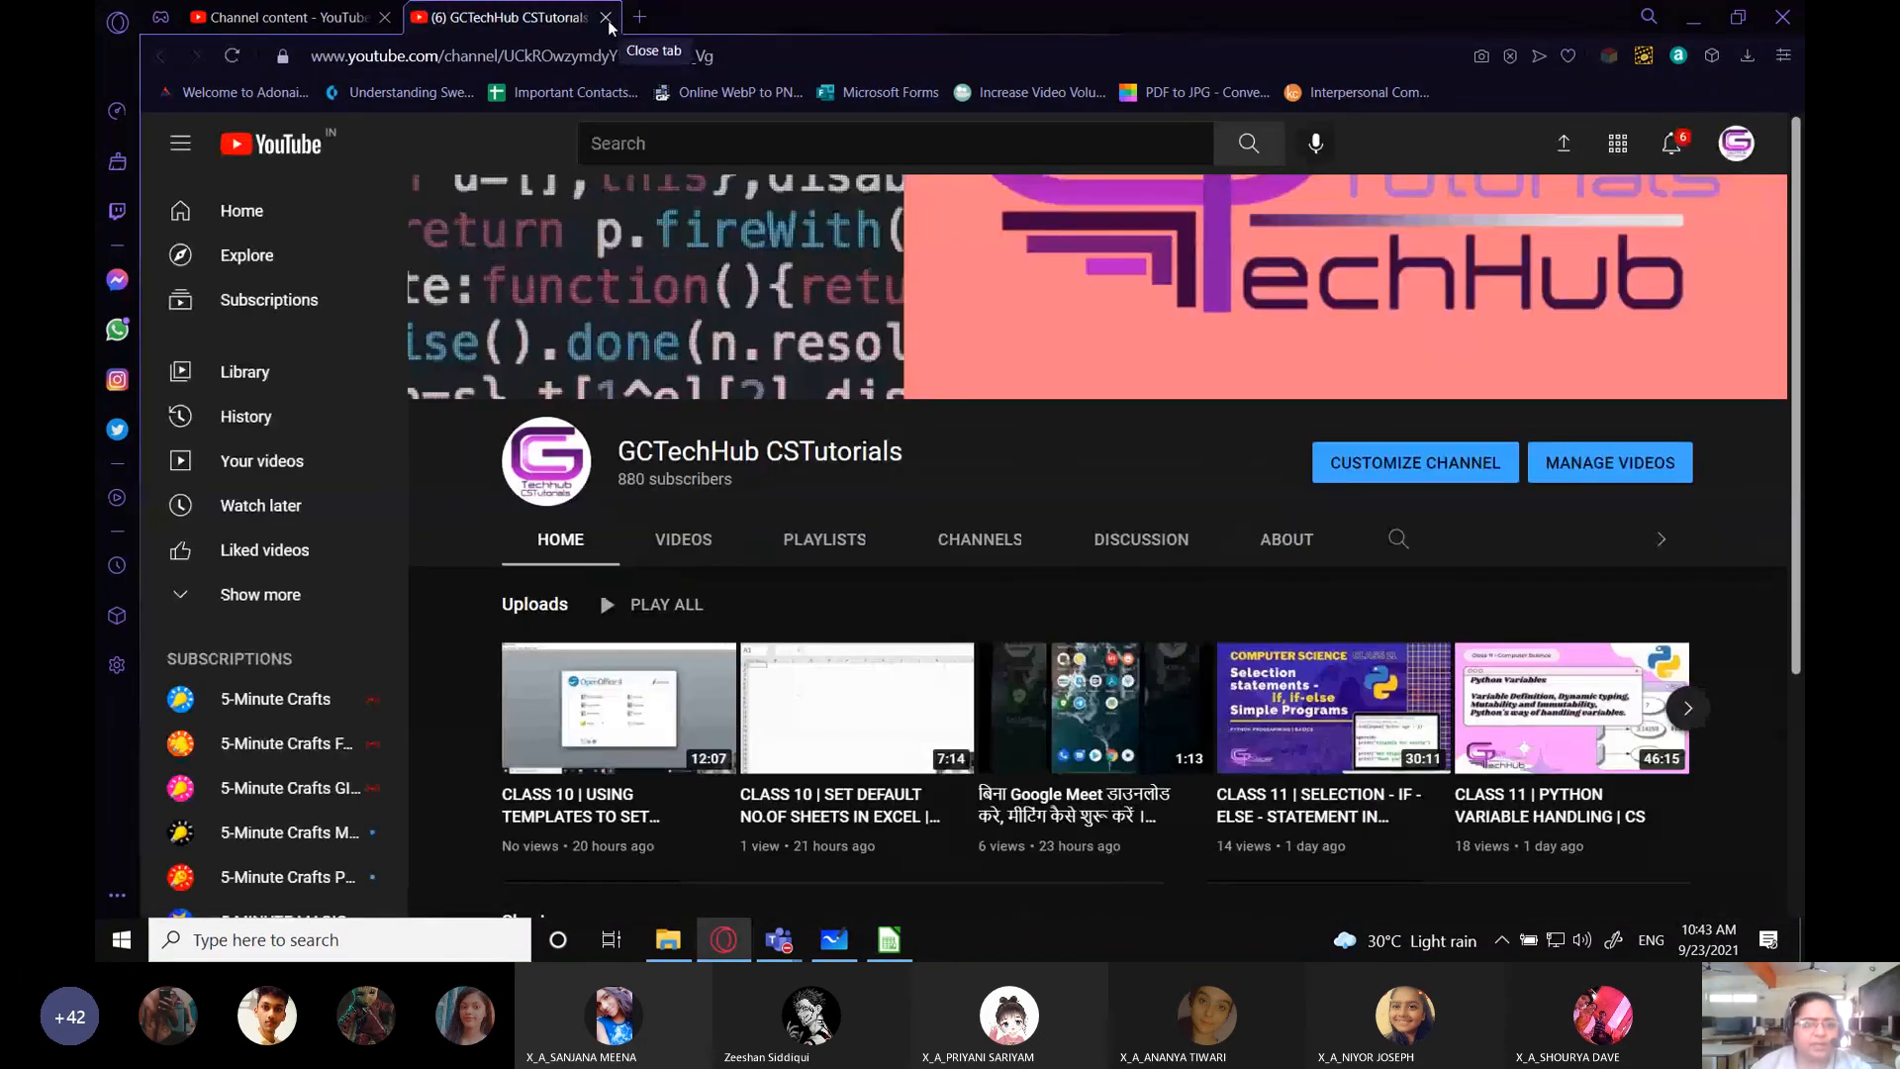
{"action": "left_click", "coordinate": [606, 18]}
{"action": "key", "text": "alt+Tab"}
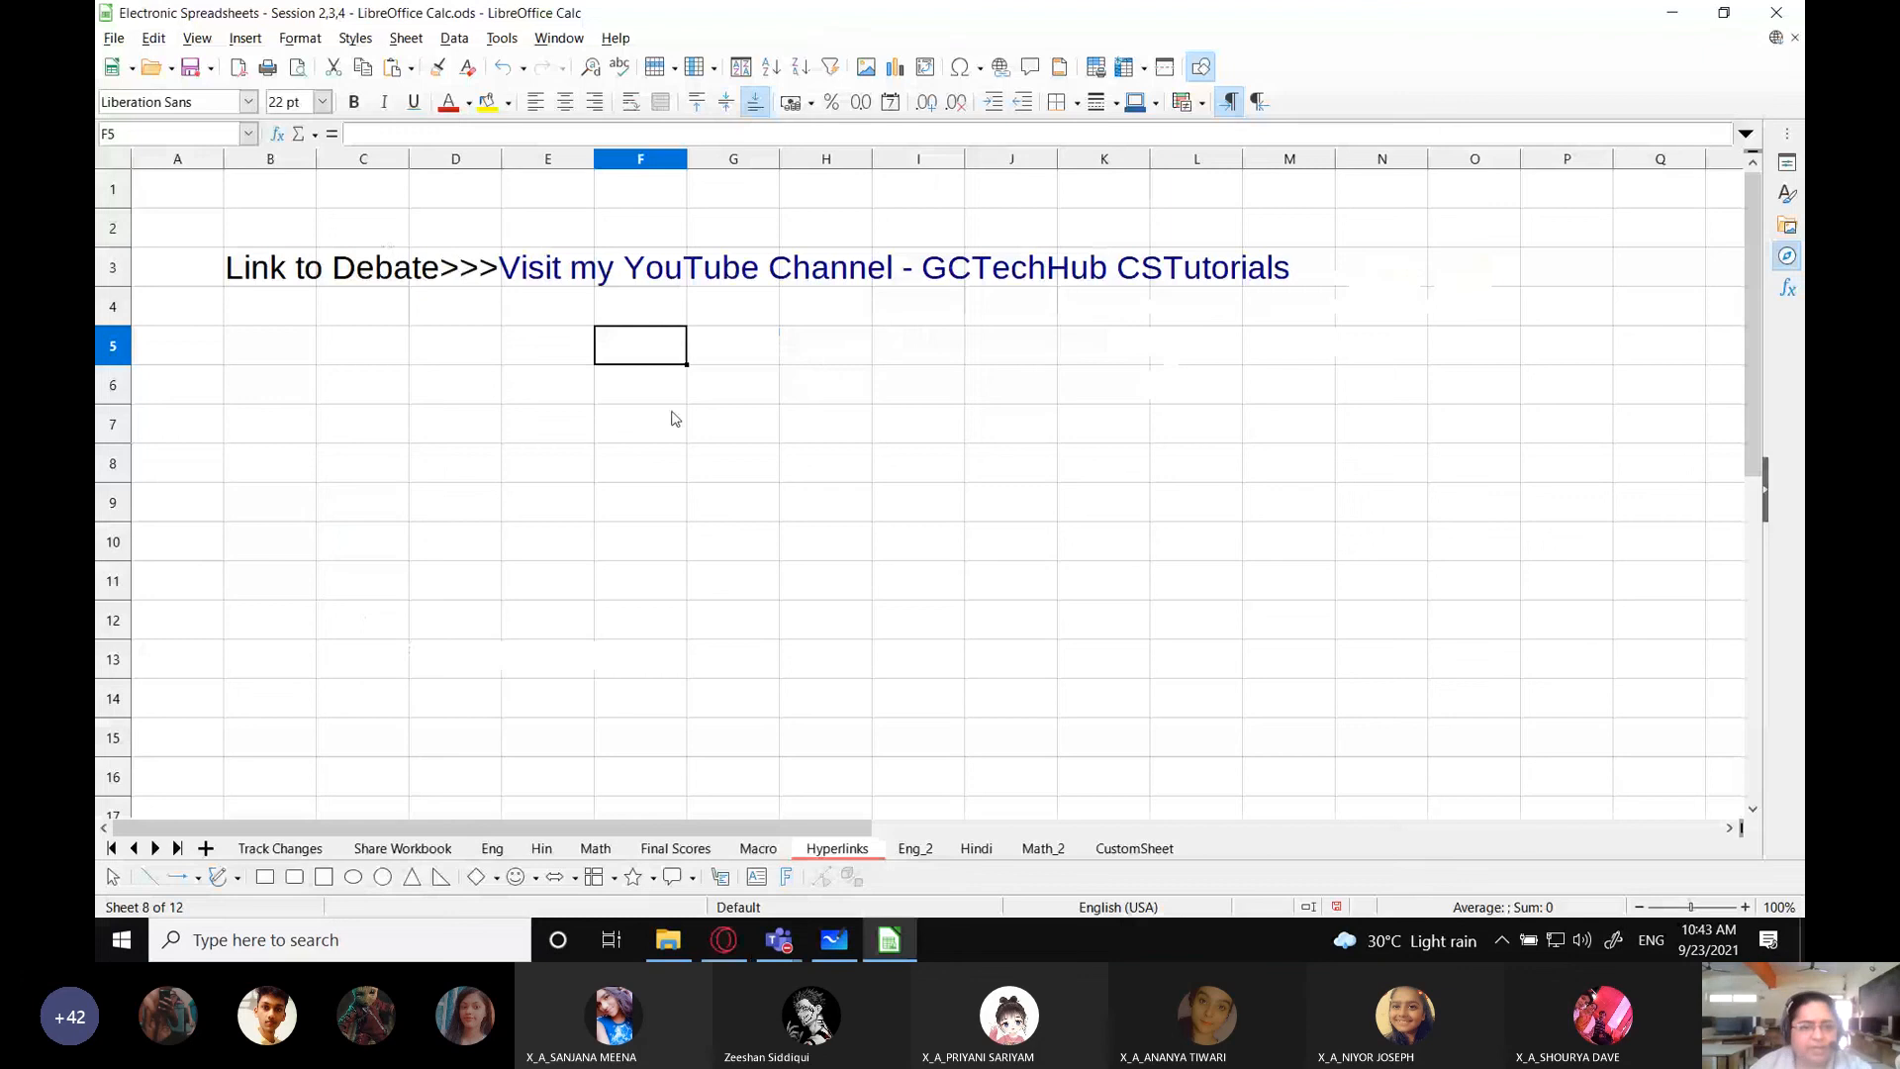
{"action": "left_click", "coordinate": [821, 362]}
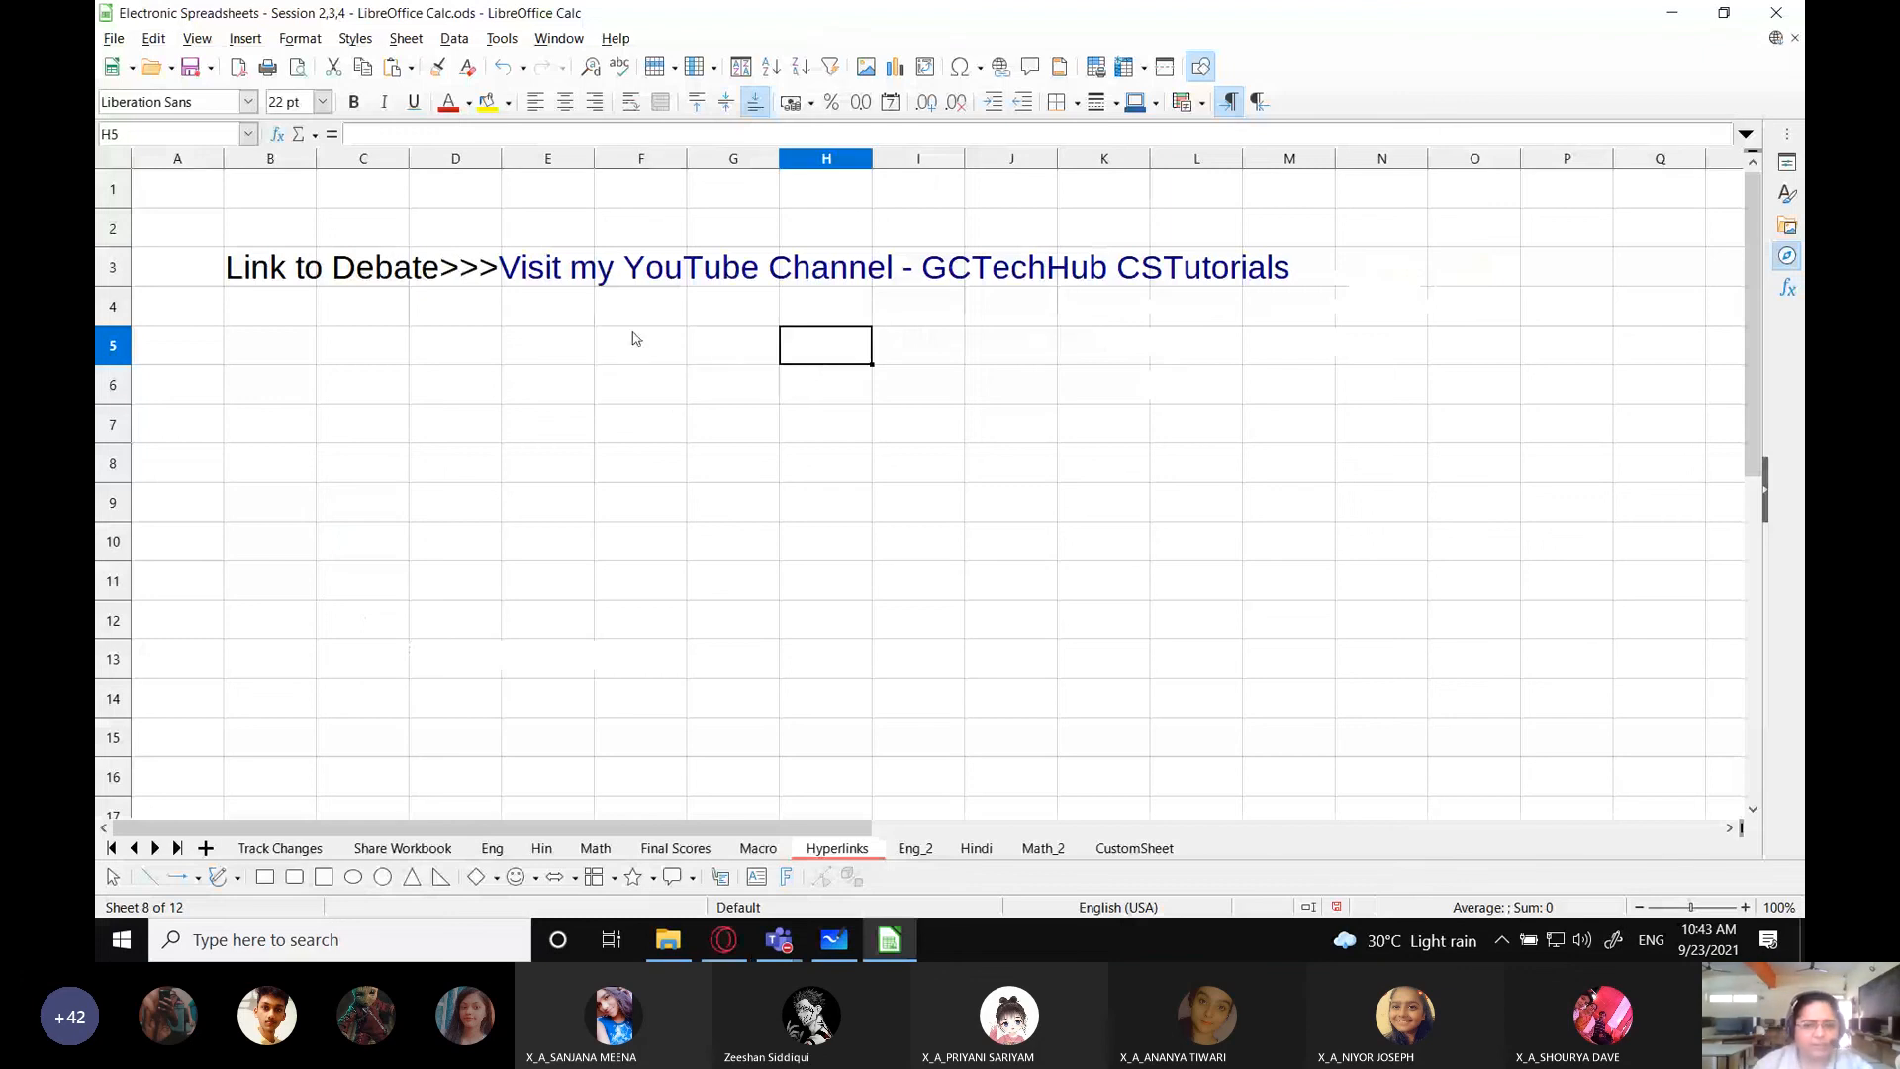